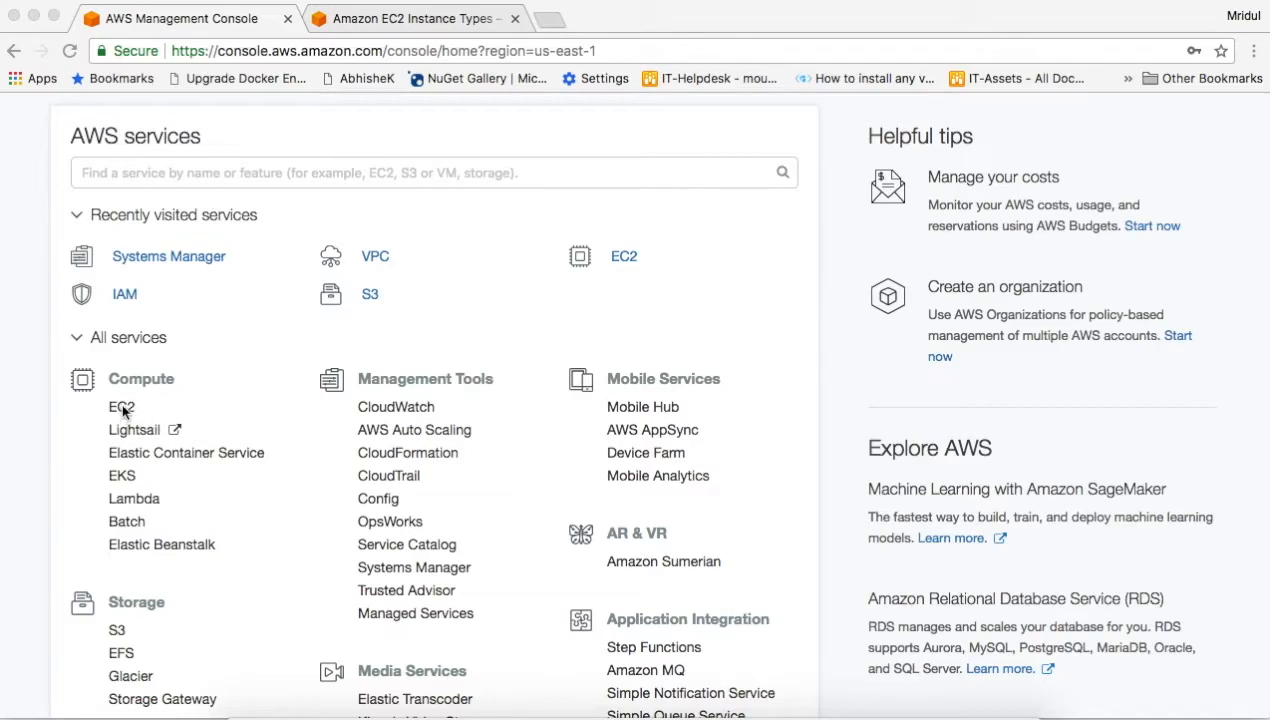
Open the EC2 service and show its list of instances.
left_click(122, 408)
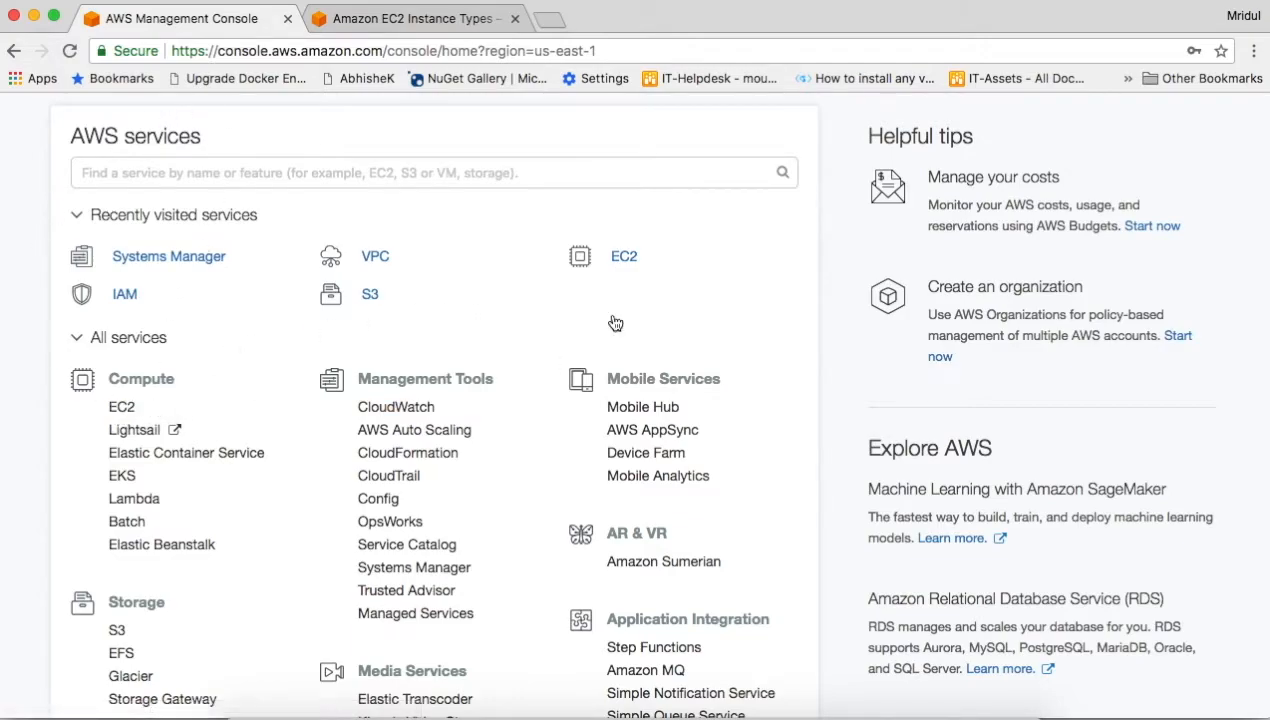
left_click(118, 410)
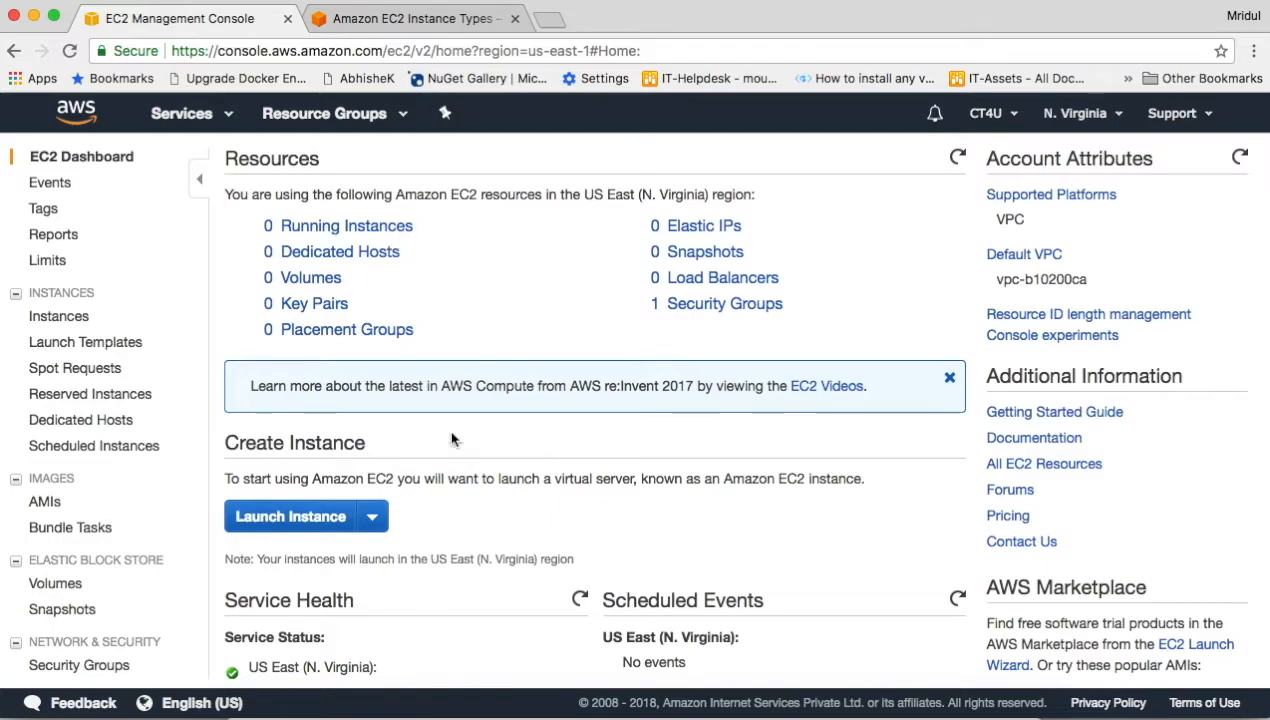
left_click(72, 320)
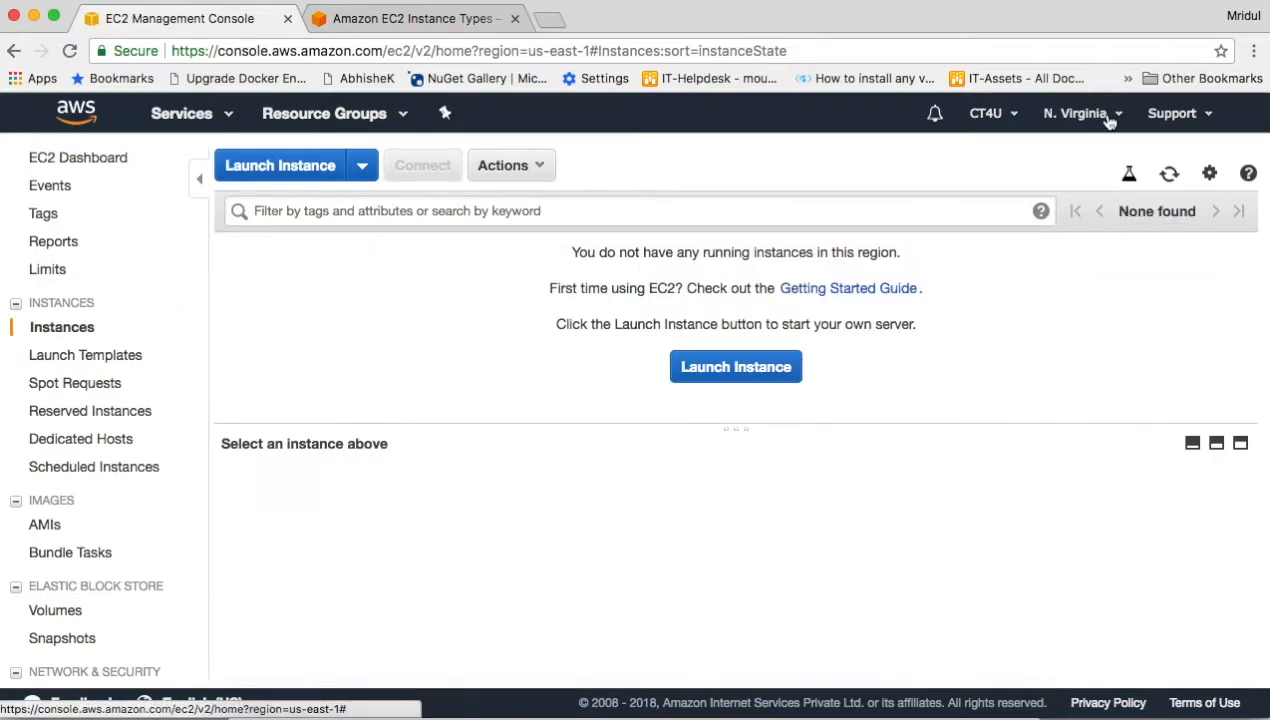
Check the available regions, keep US East (N. Virginia), and start launching a new instance.
left_click(1106, 116)
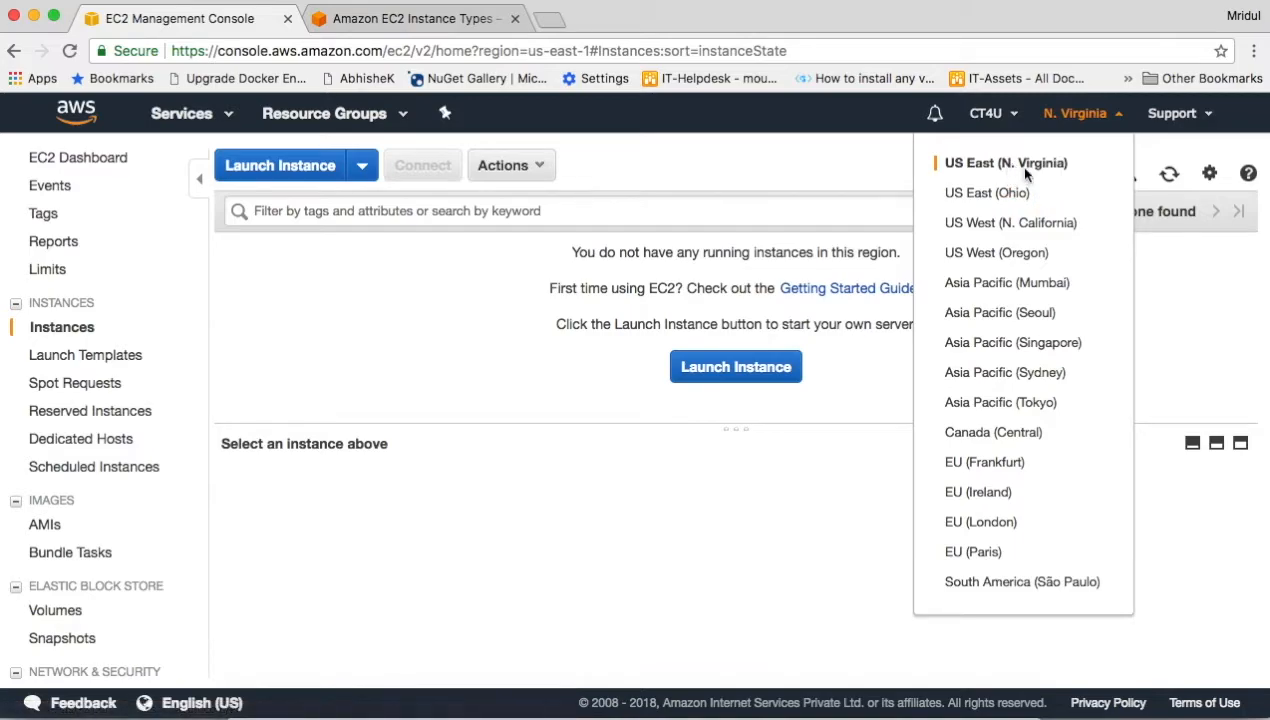
left_click(668, 153)
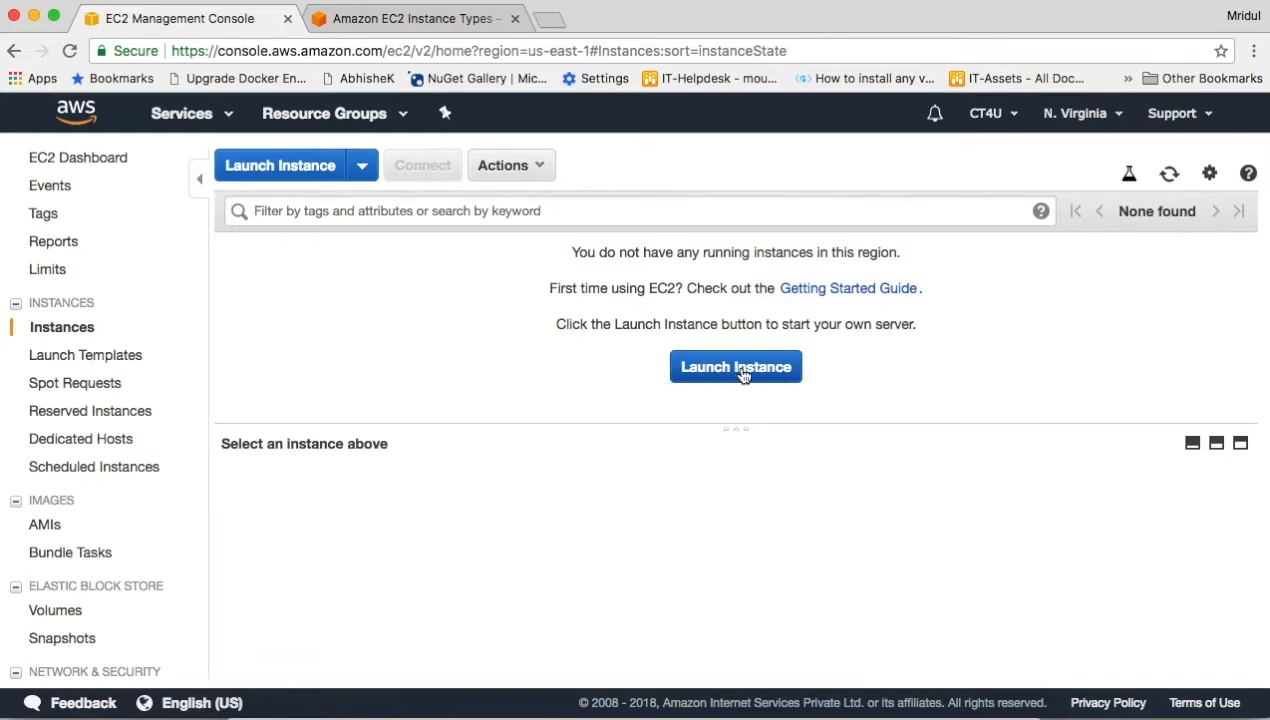
left_click(740, 372)
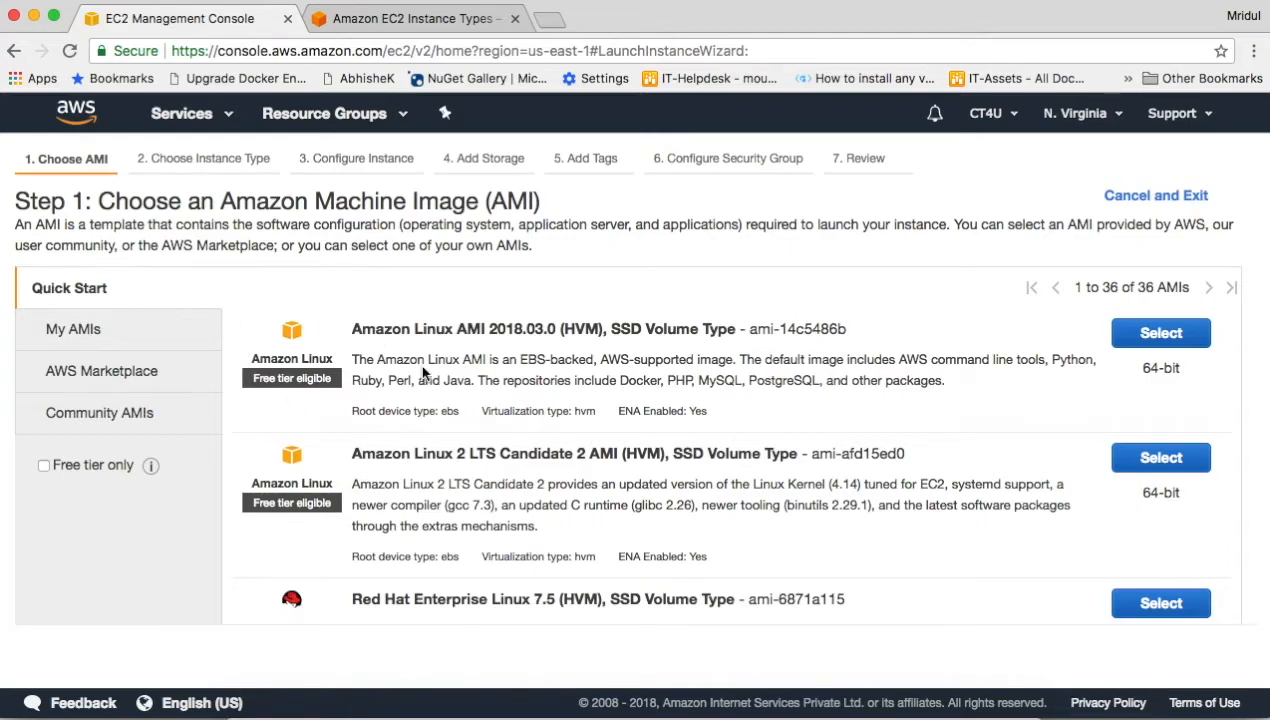
Look through the Quick Start Amazon Machine Images, including the Linux, Windows Server and Deep Learning offerings.
scroll(494, 386, "down", 10)
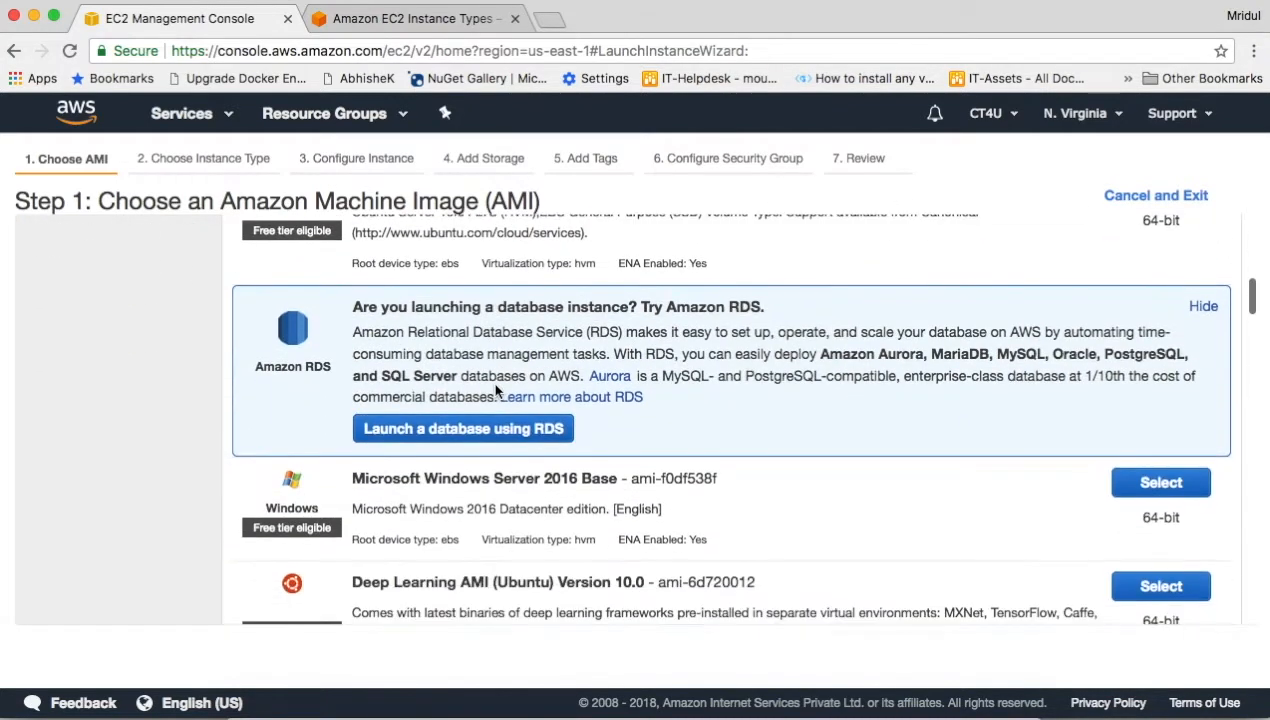
scroll(494, 390, "down", 2)
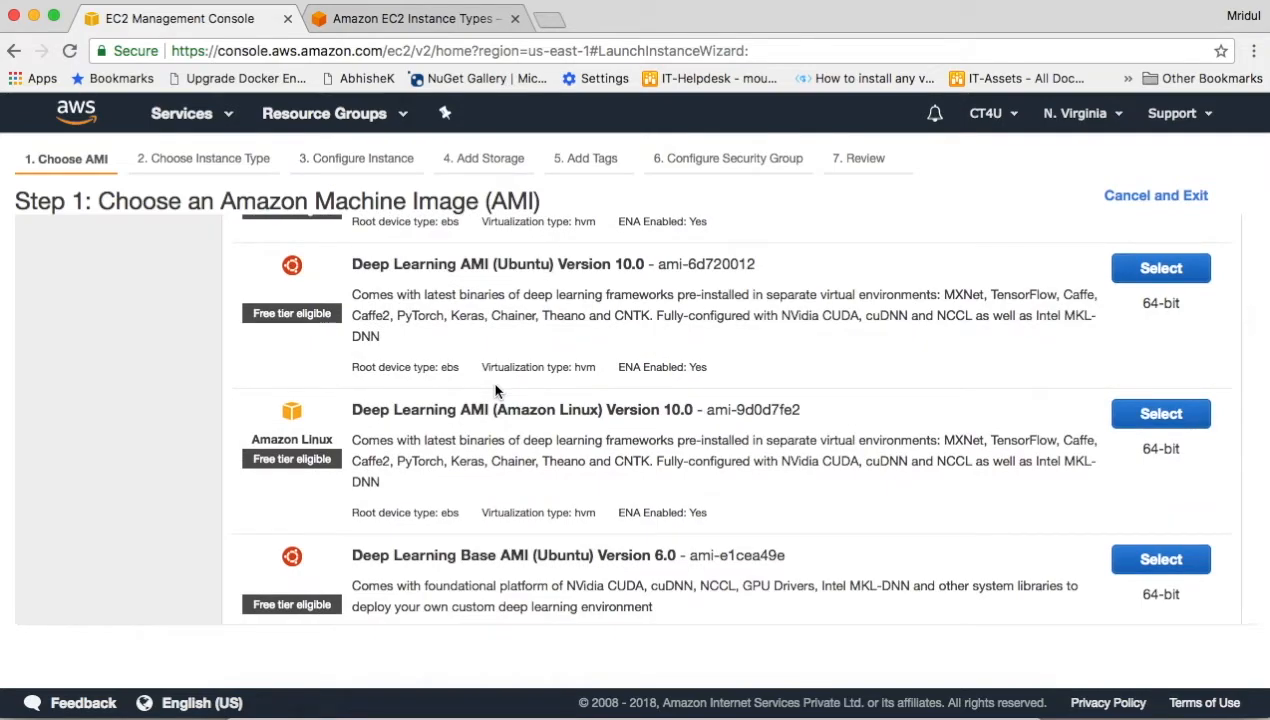
scroll(494, 390, "up", 2)
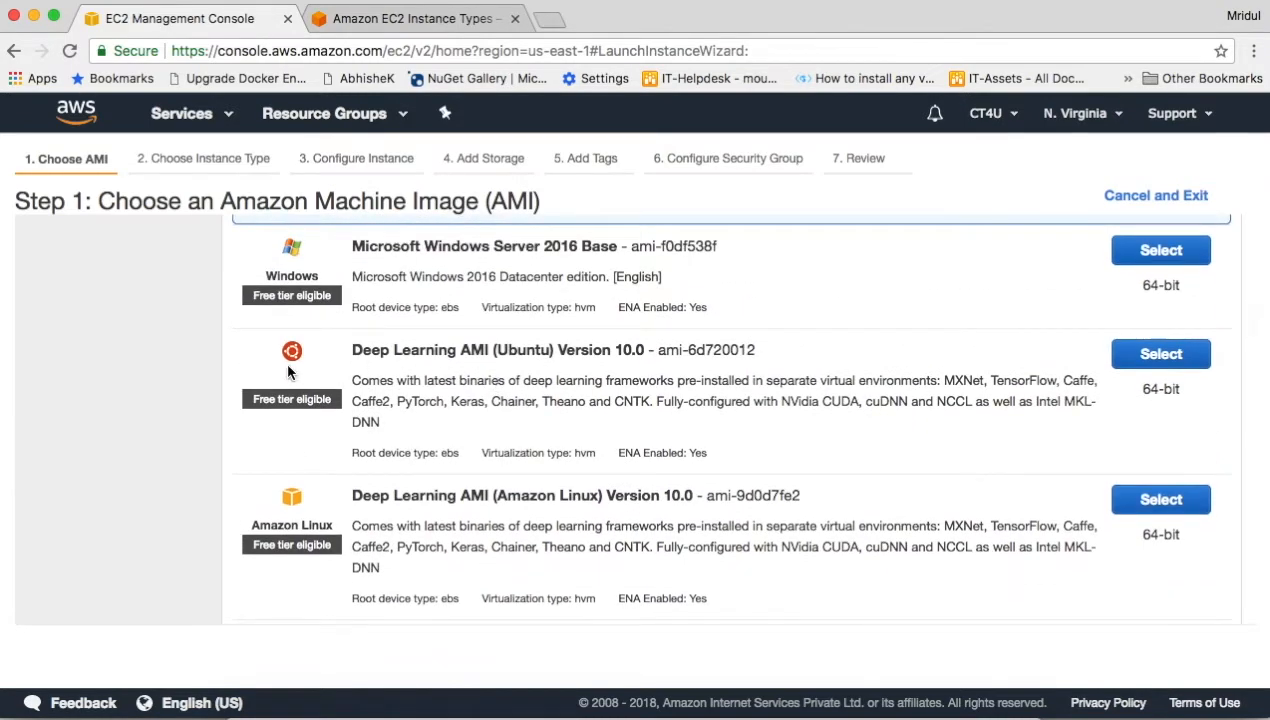
scroll(581, 395, "up", 3)
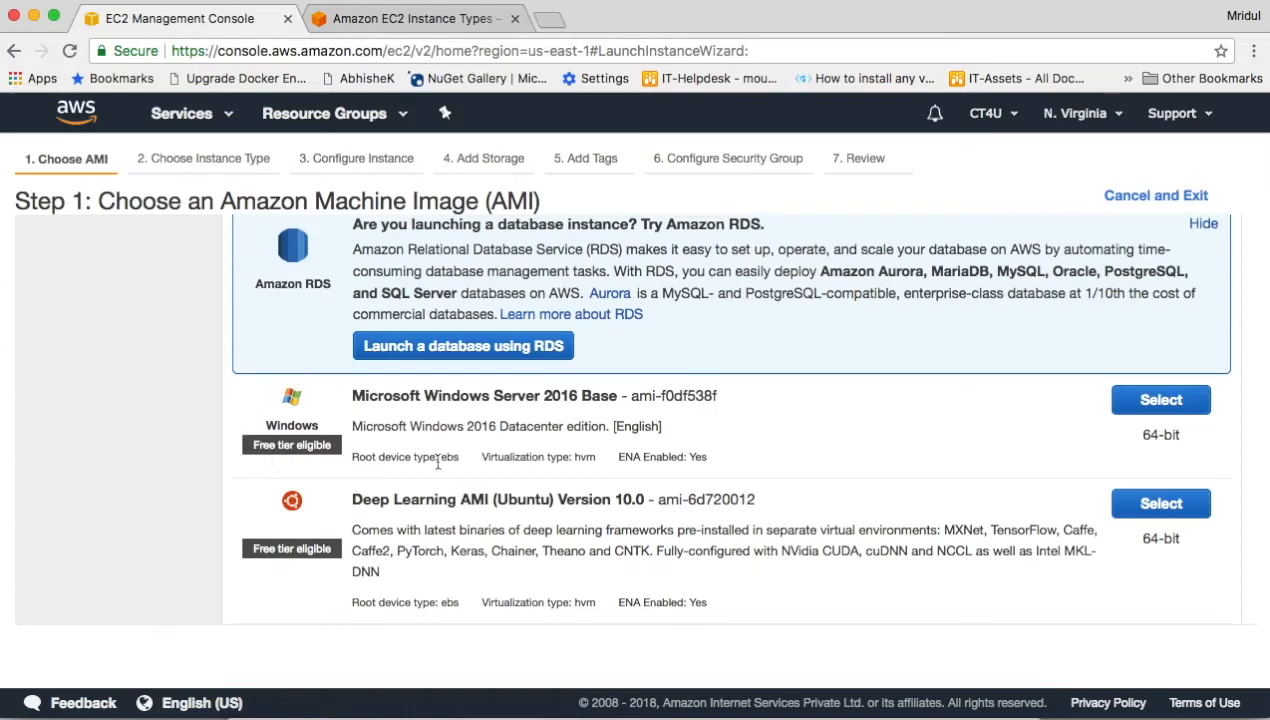
scroll(446, 462, "up", 10)
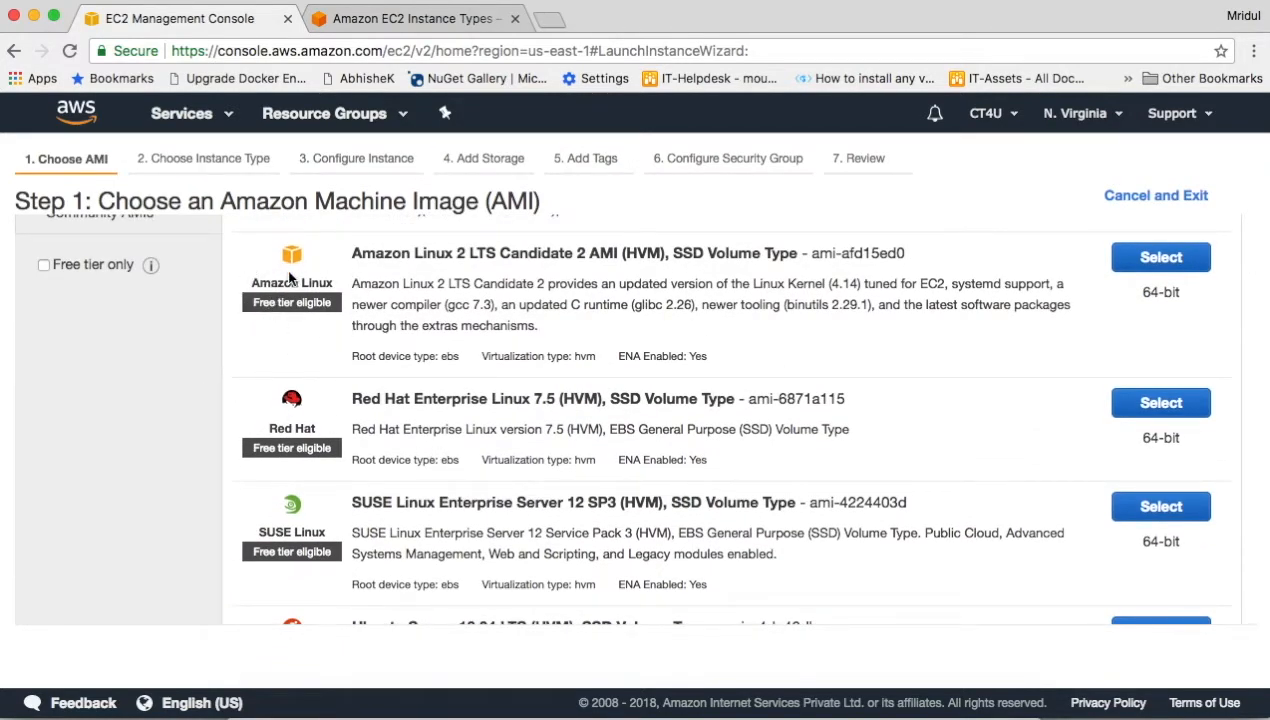
scroll(383, 360, "down", 12)
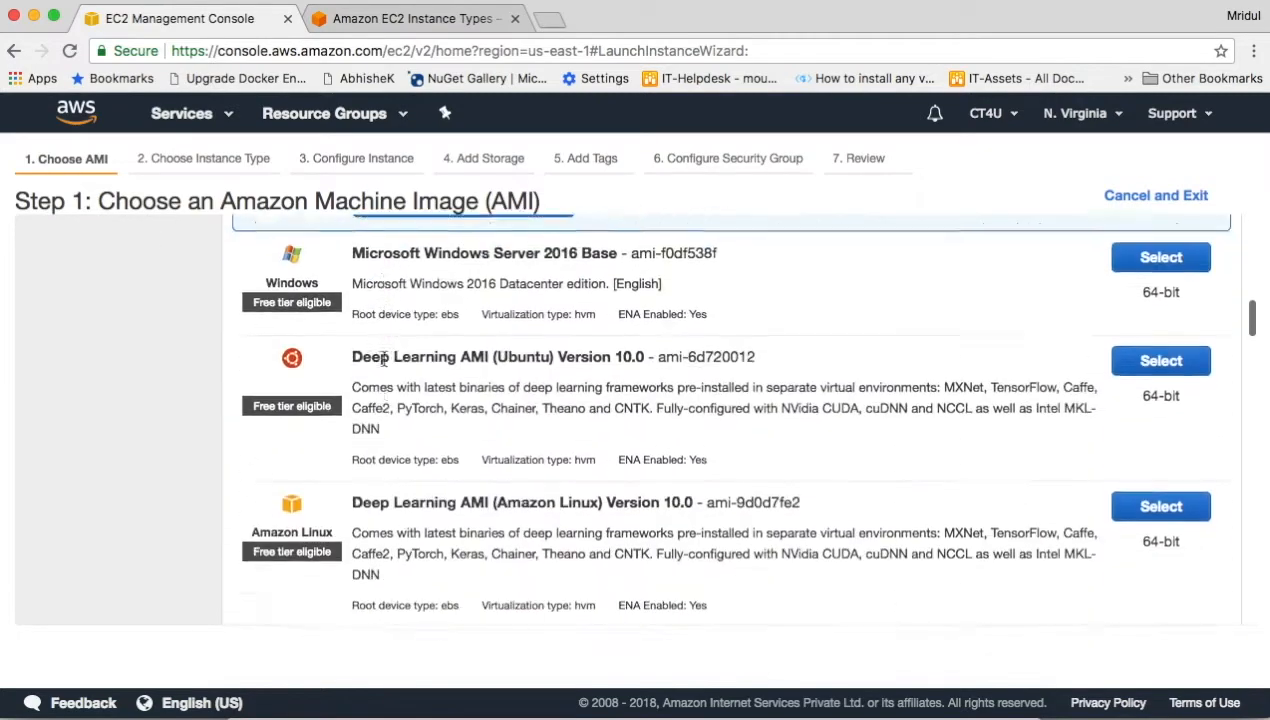
scroll(383, 360, "down", 10)
scroll(383, 362, "up", 5)
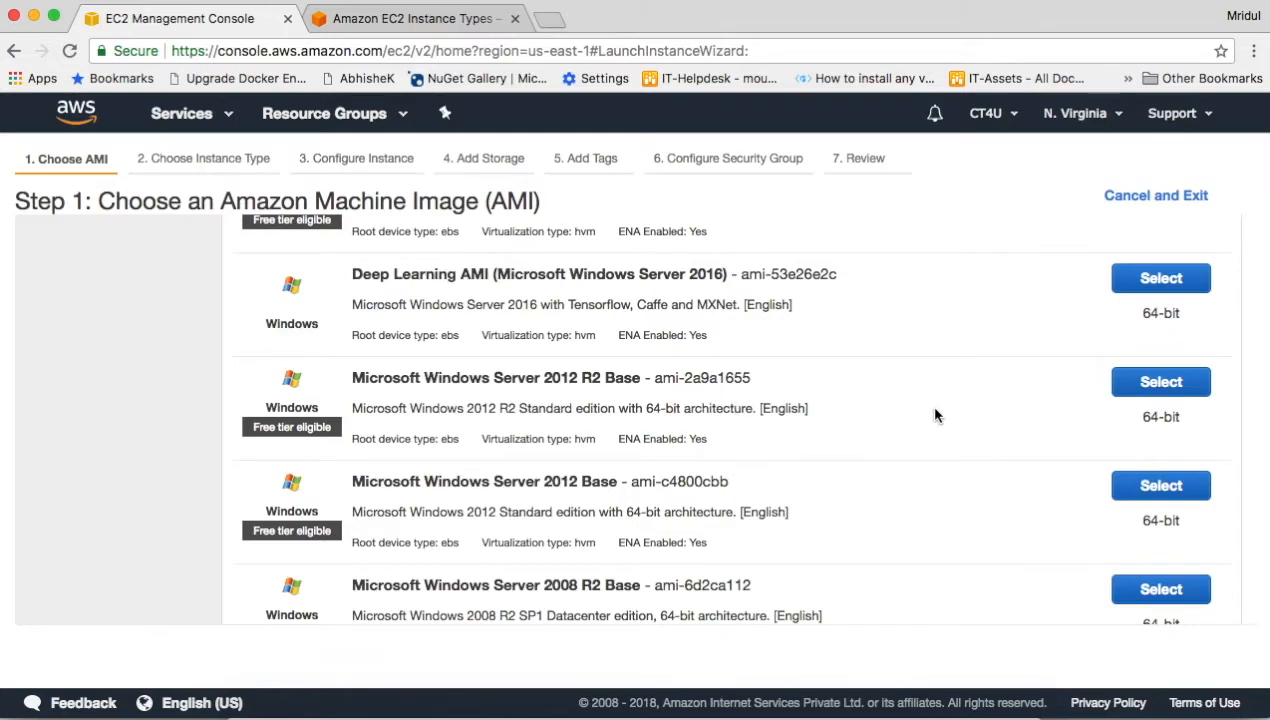
scroll(935, 415, "up", 10)
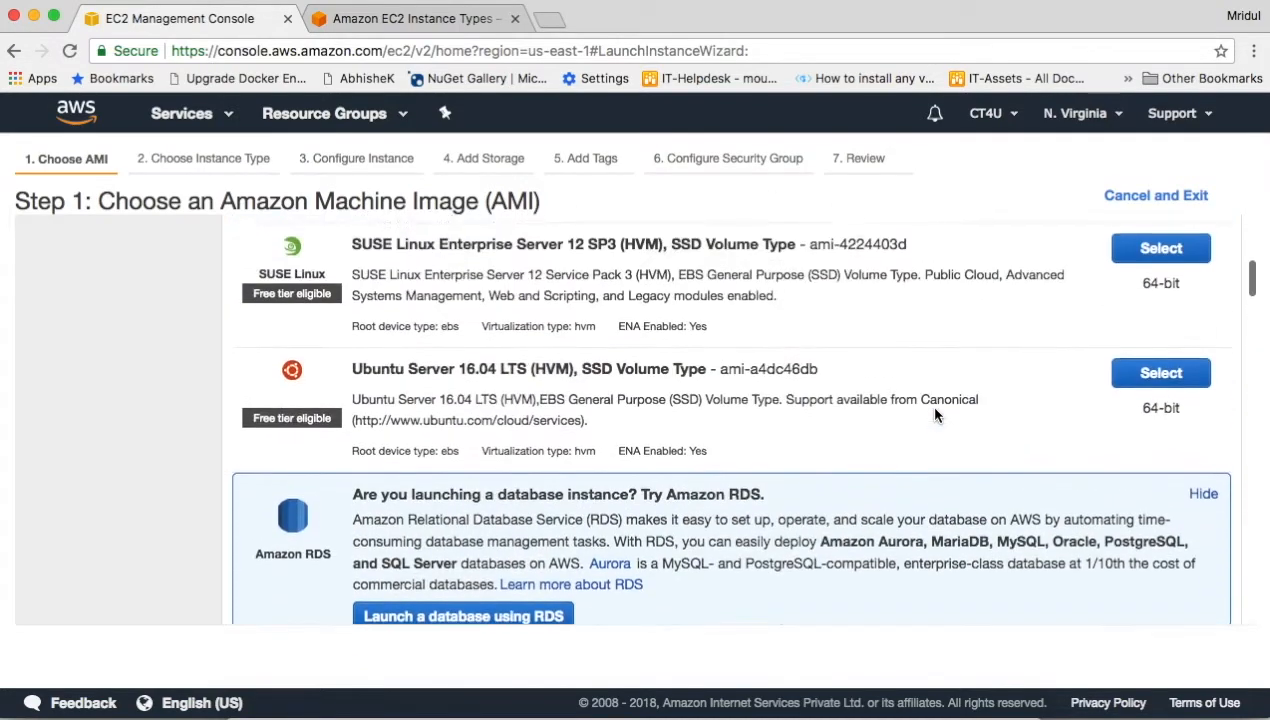
scroll(935, 415, "up", 6)
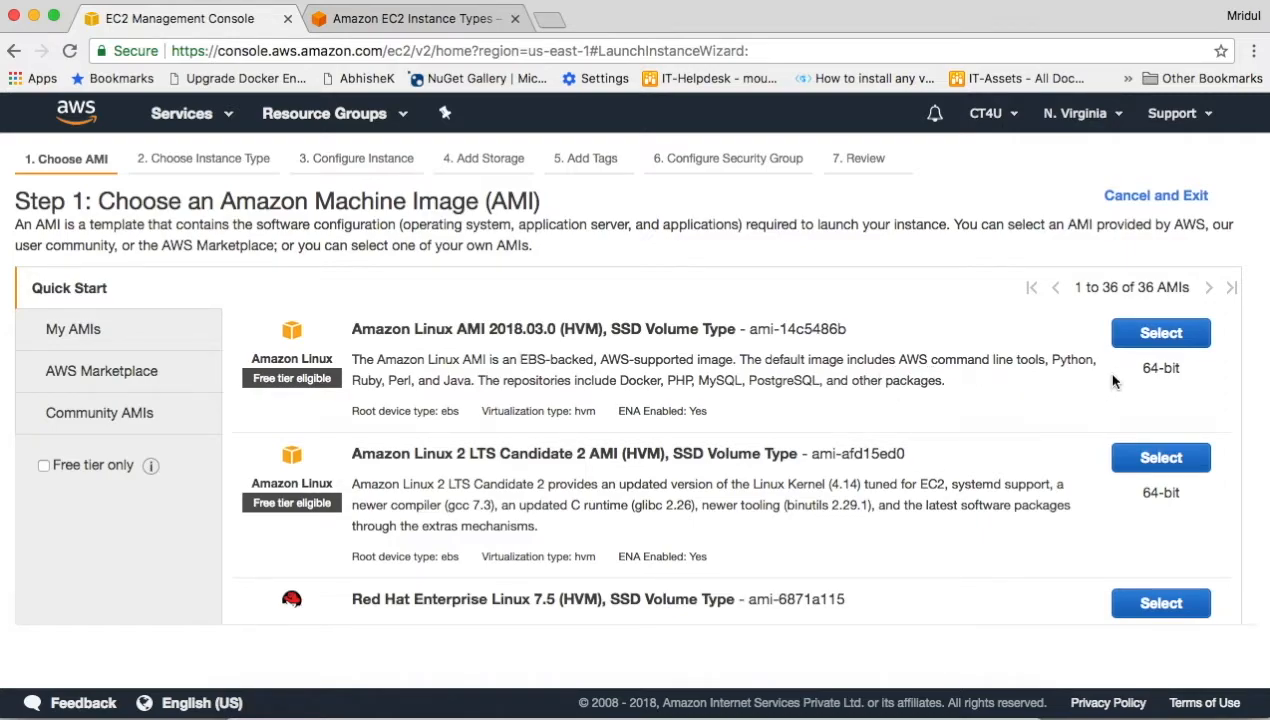
Select Amazon Linux AMI 2018.03.0 (HVM), SSD Volume Type and return to the AMI selection stage.
left_click(1150, 340)
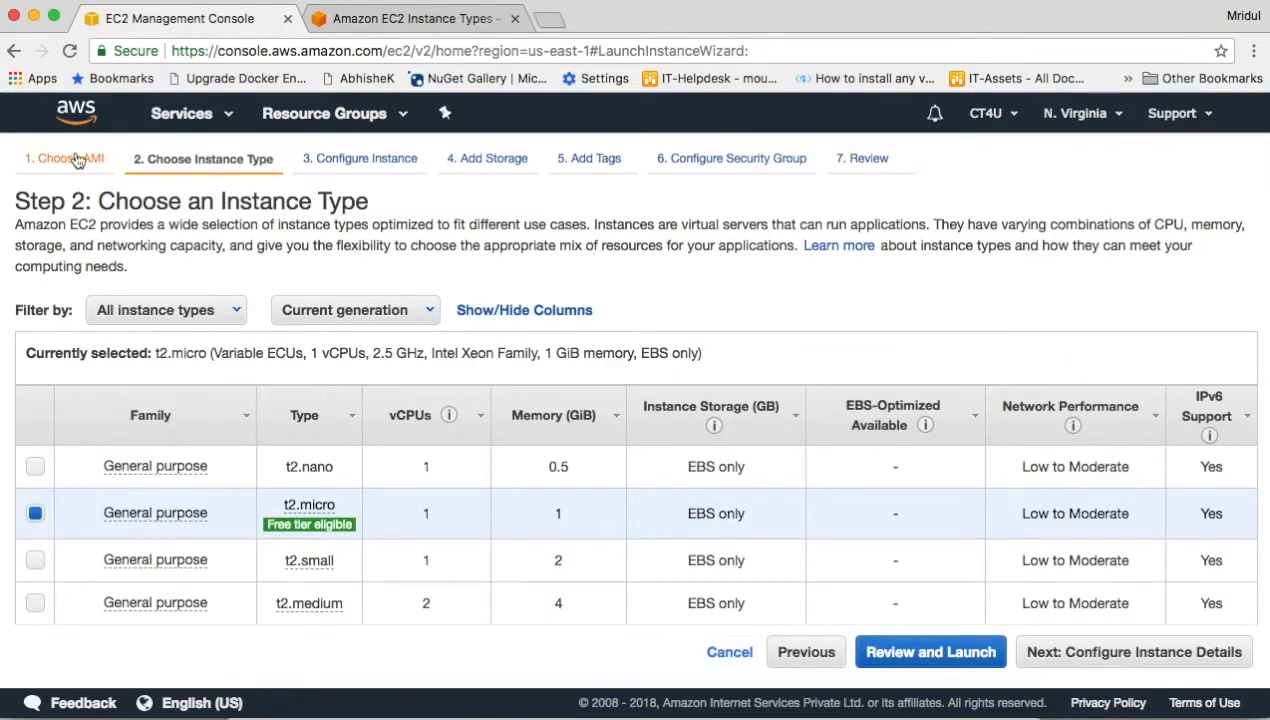
left_click(72, 158)
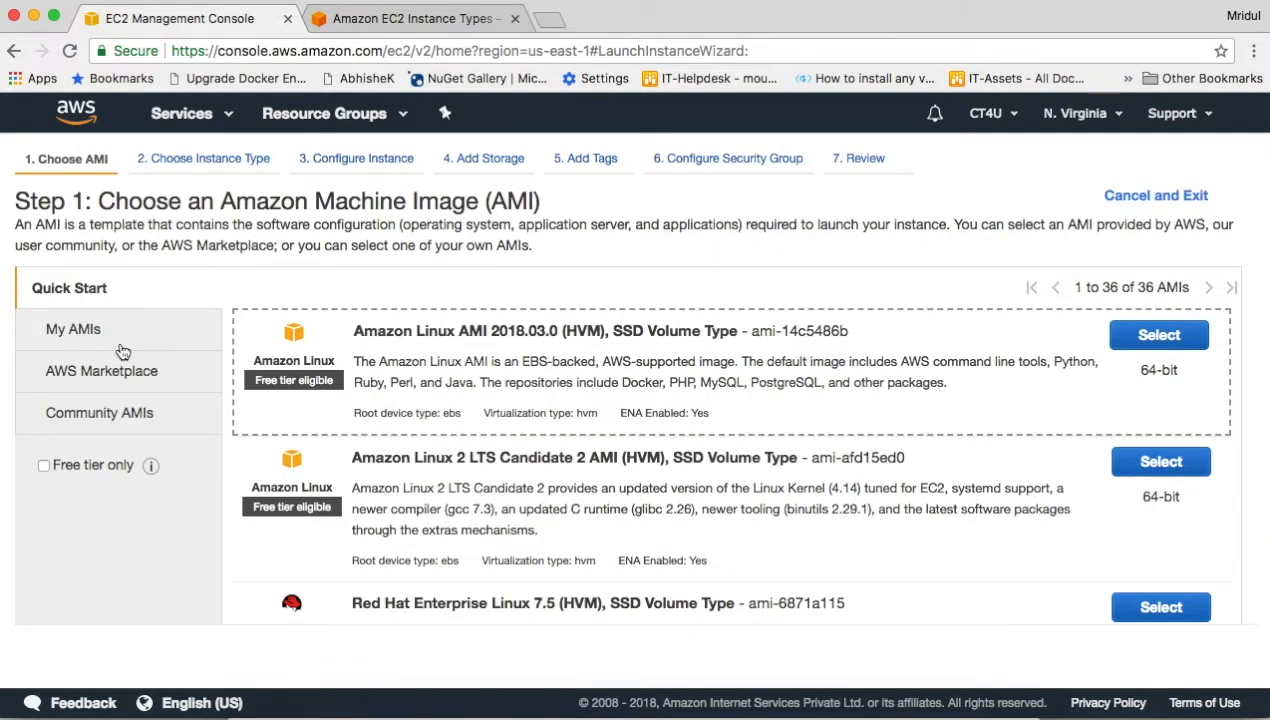
View the AWS Marketplace images, and examine the Community AMIs with their operating system and architecture filters.
left_click(124, 376)
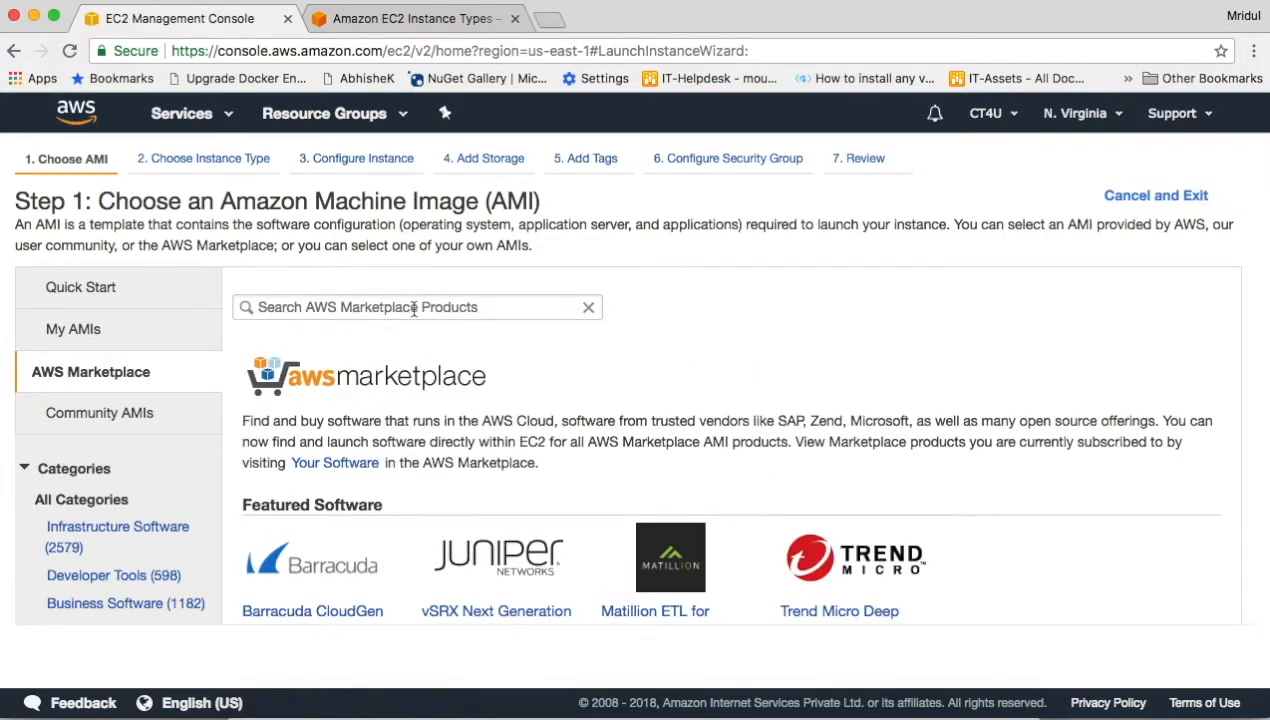
left_click(115, 420)
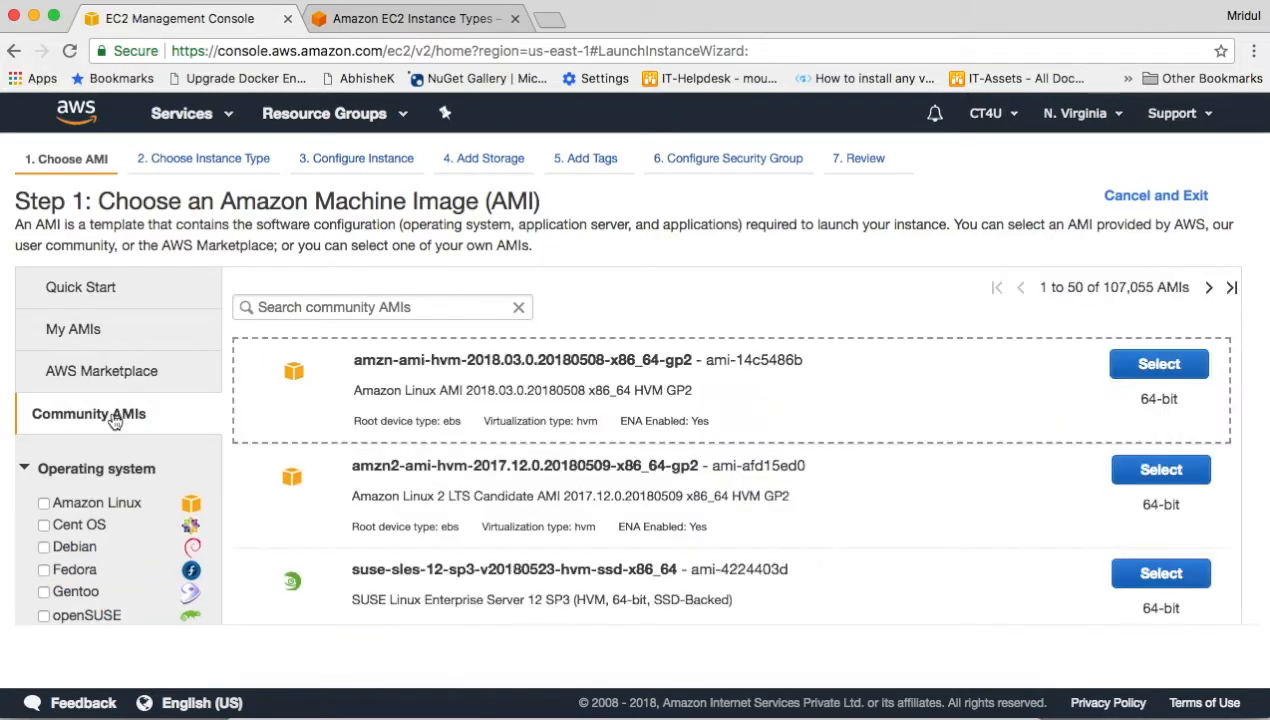
scroll(115, 421, "down", 5)
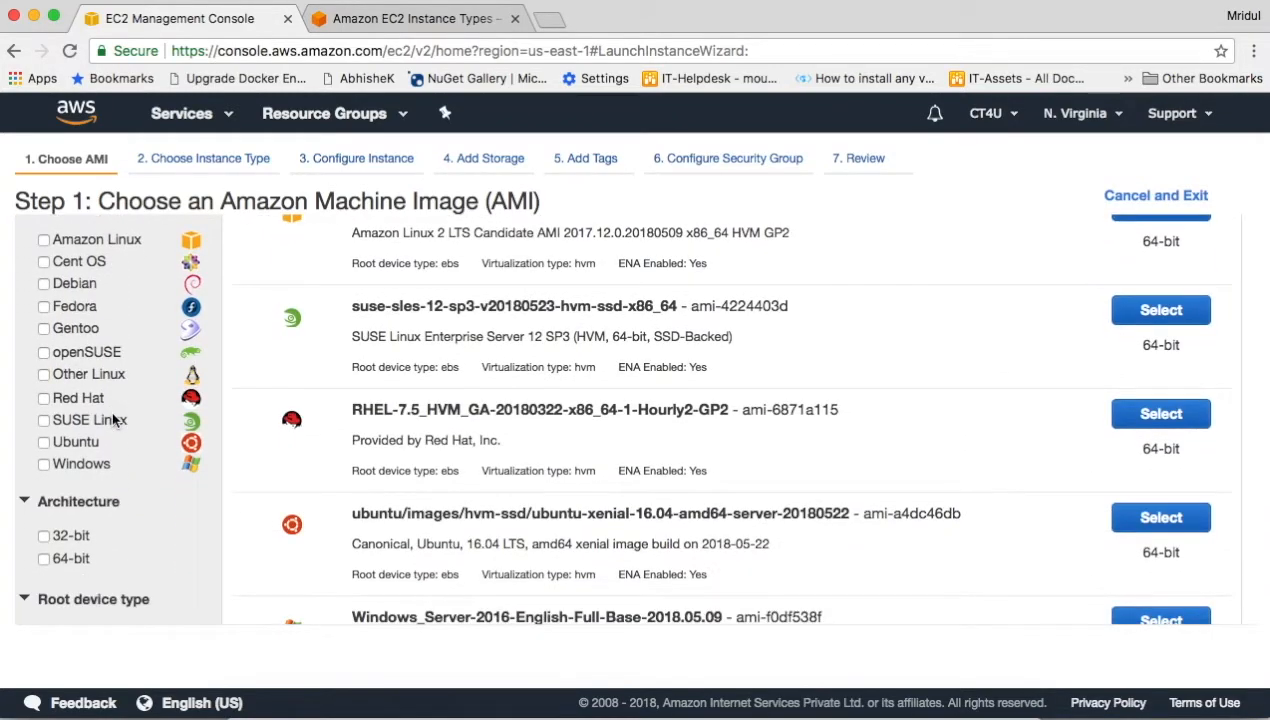
scroll(112, 415, "down", 4)
scroll(106, 394, "up", 2)
scroll(106, 394, "up", 4)
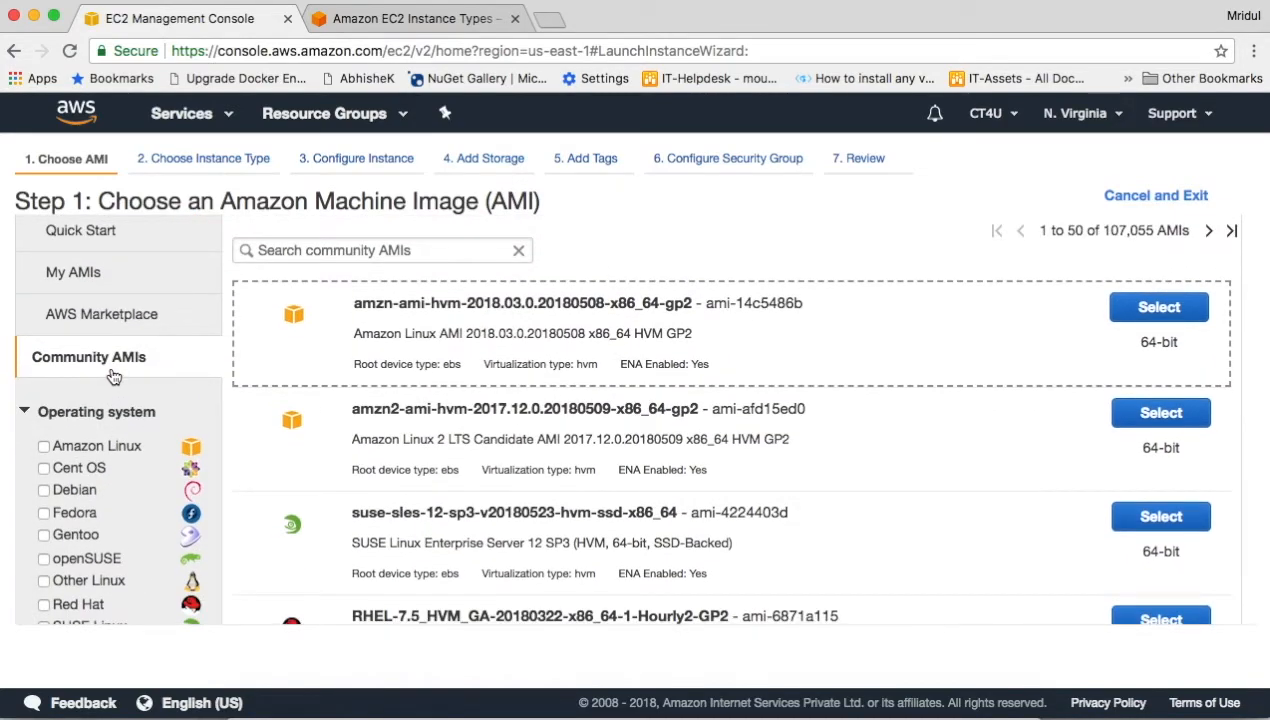
Filter the Community AMIs by Ubuntu and 64-bit architecture and look through the matching images.
scroll(114, 377, "down", 4)
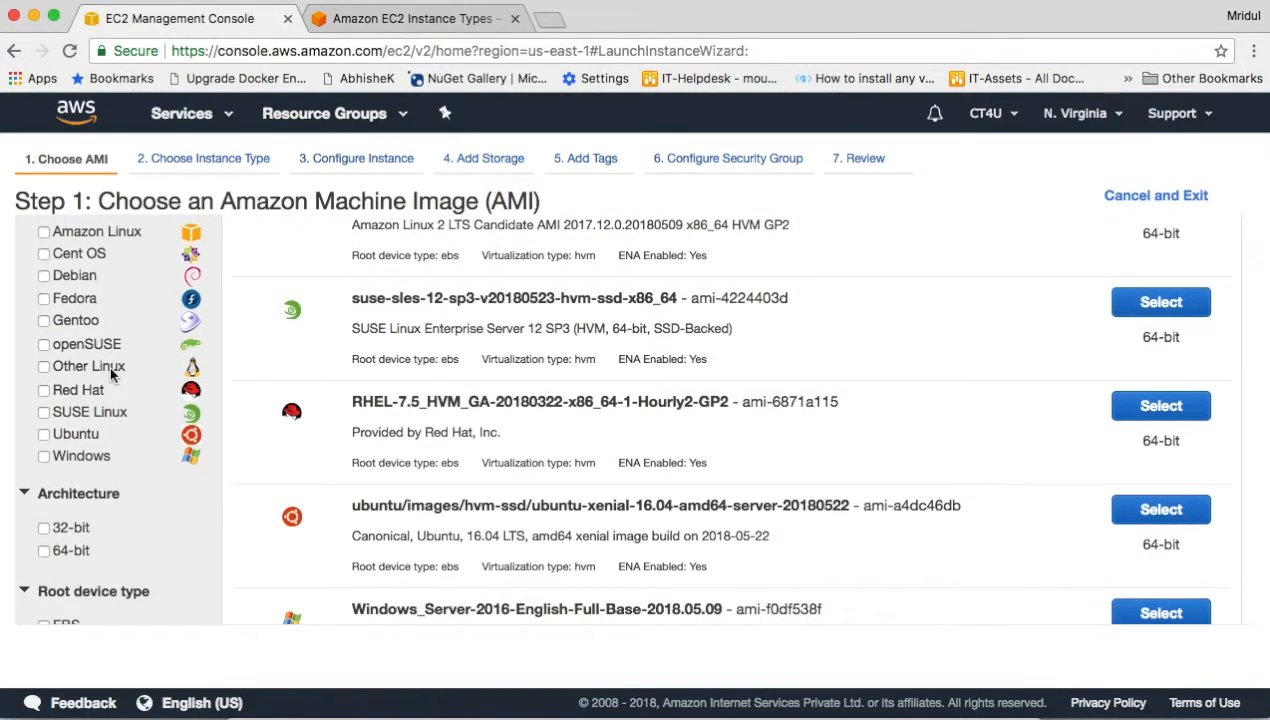
left_click(43, 434)
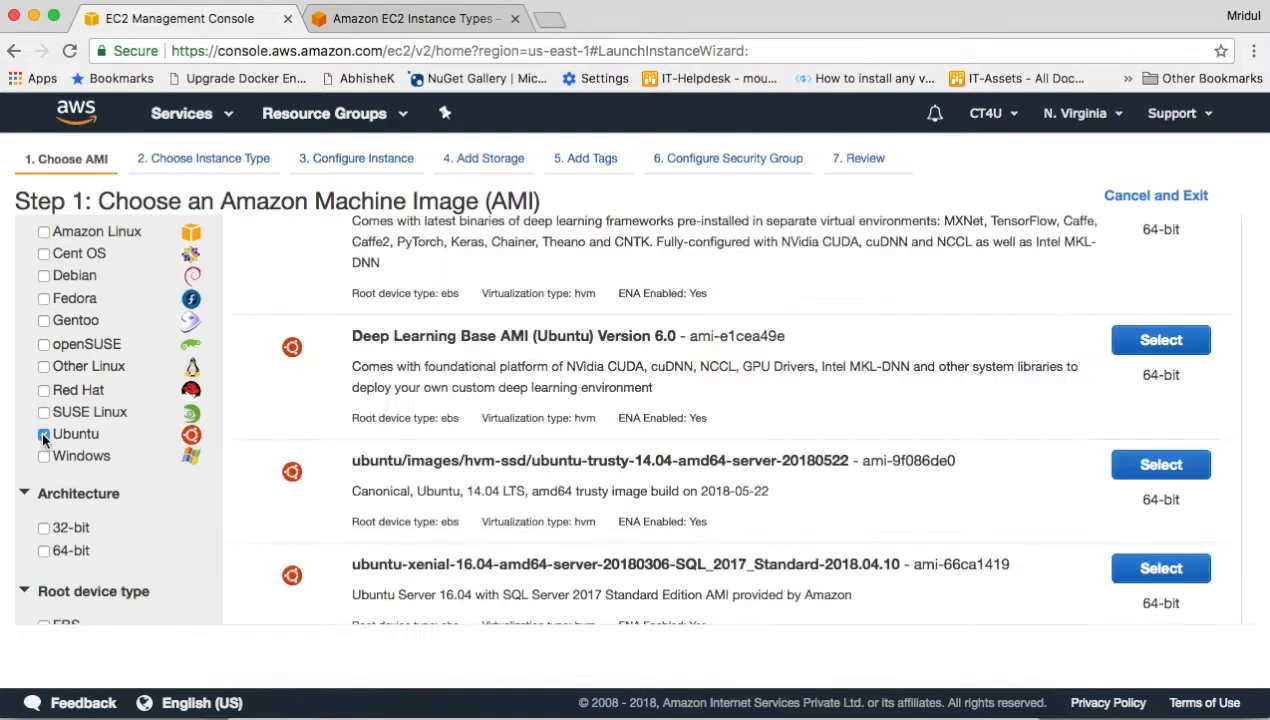
scroll(49, 538, "down", 1)
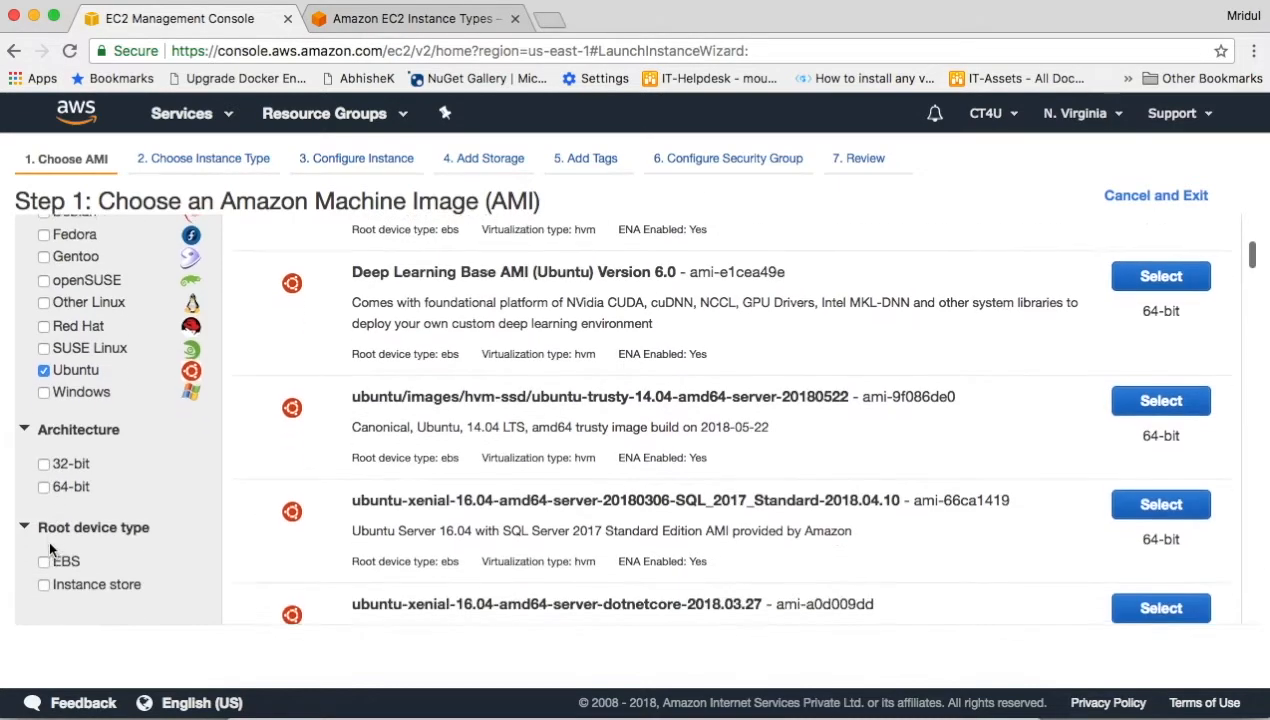
left_click(46, 486)
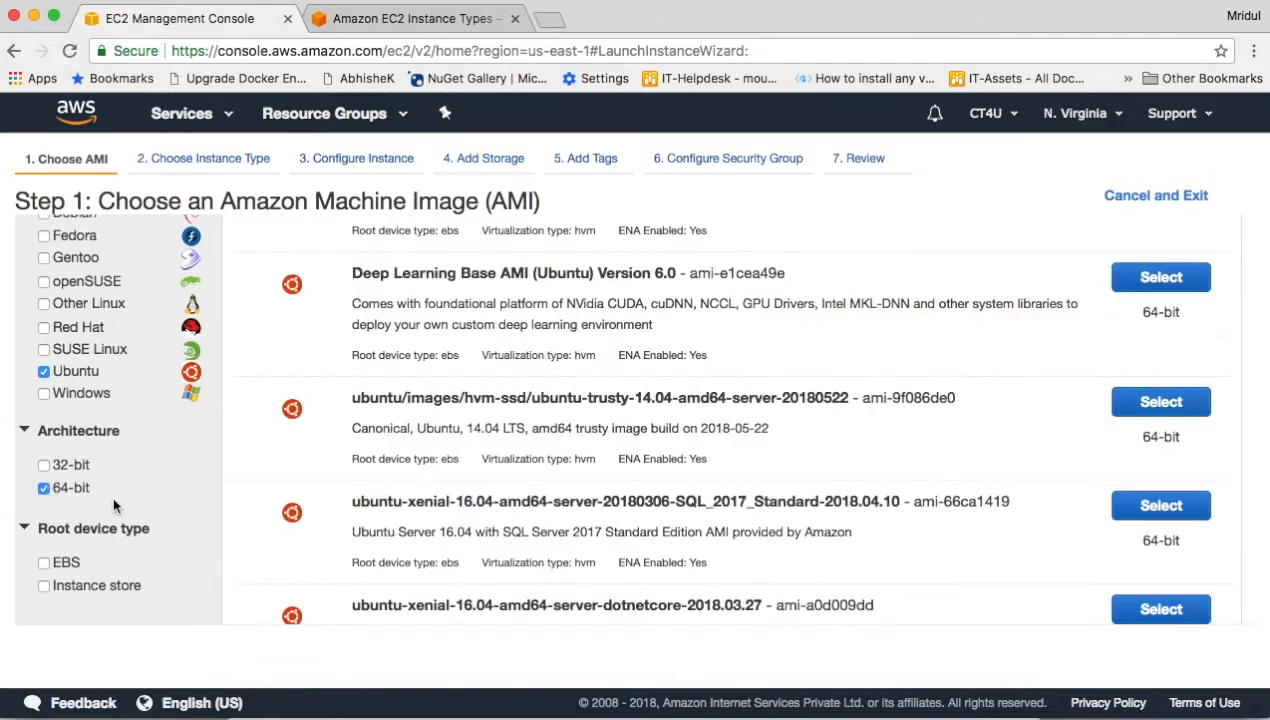
scroll(122, 508, "up", 3)
scroll(780, 464, "up", 2)
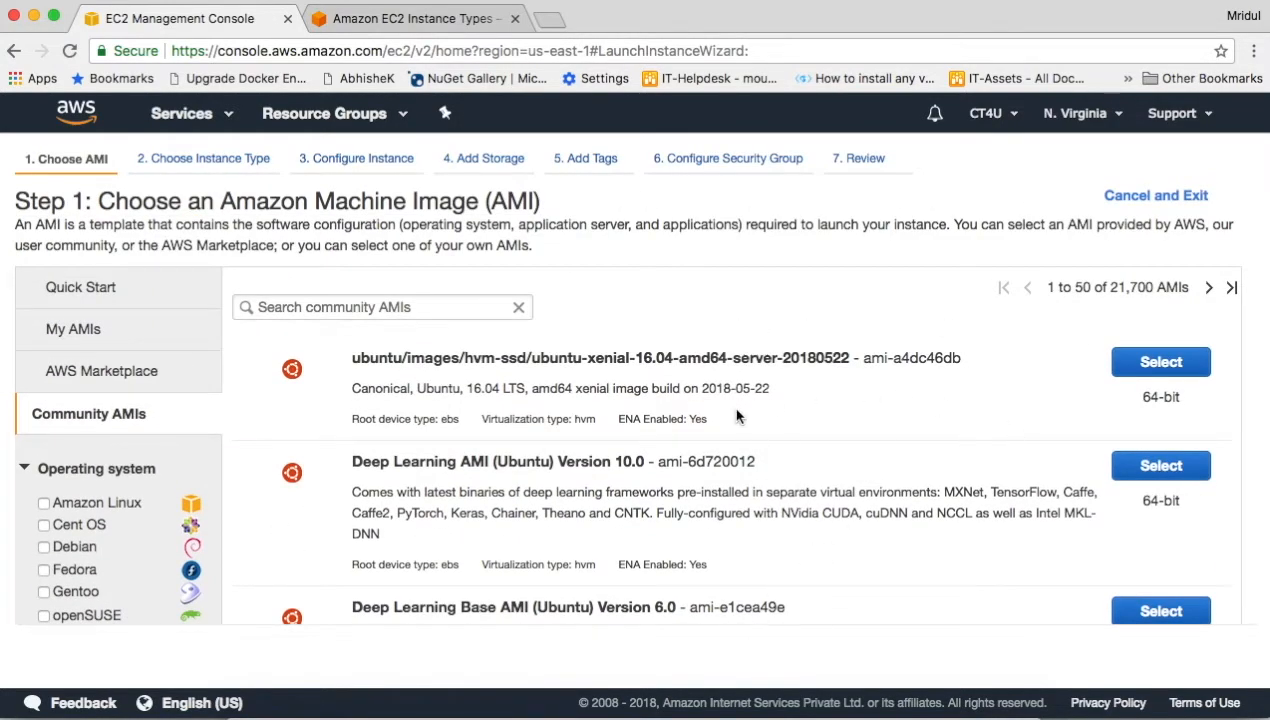
scroll(737, 416, "down", 15)
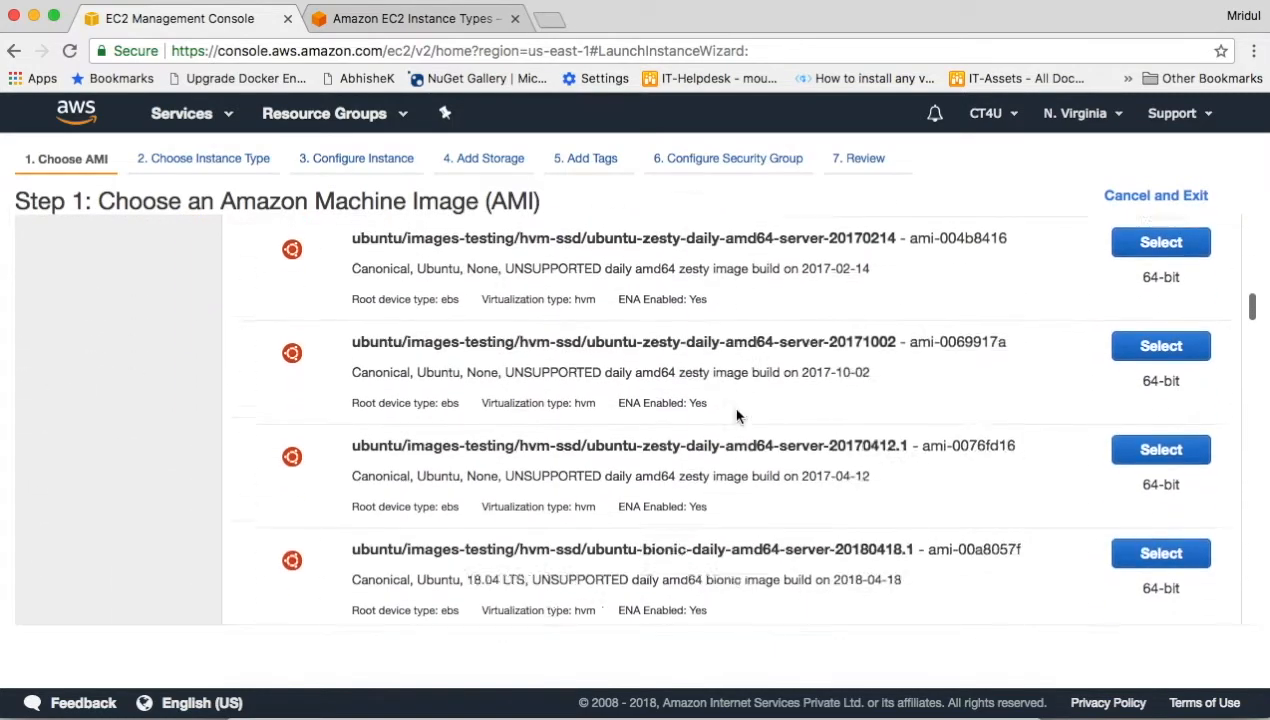
scroll(737, 416, "up", 10)
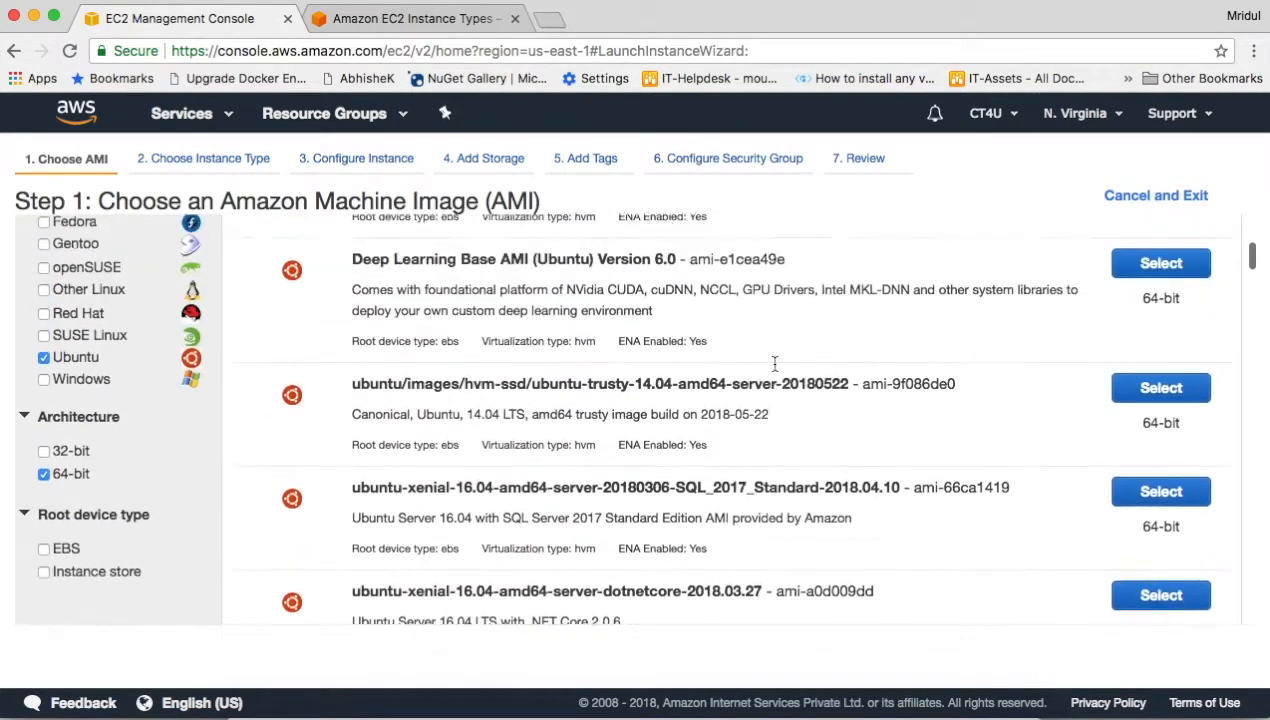
scroll(773, 362, "up", 5)
Return to the Quick Start images and select Amazon Linux AMI 2018.03.0 (HVM), SSD Volume Type.
left_click(94, 300)
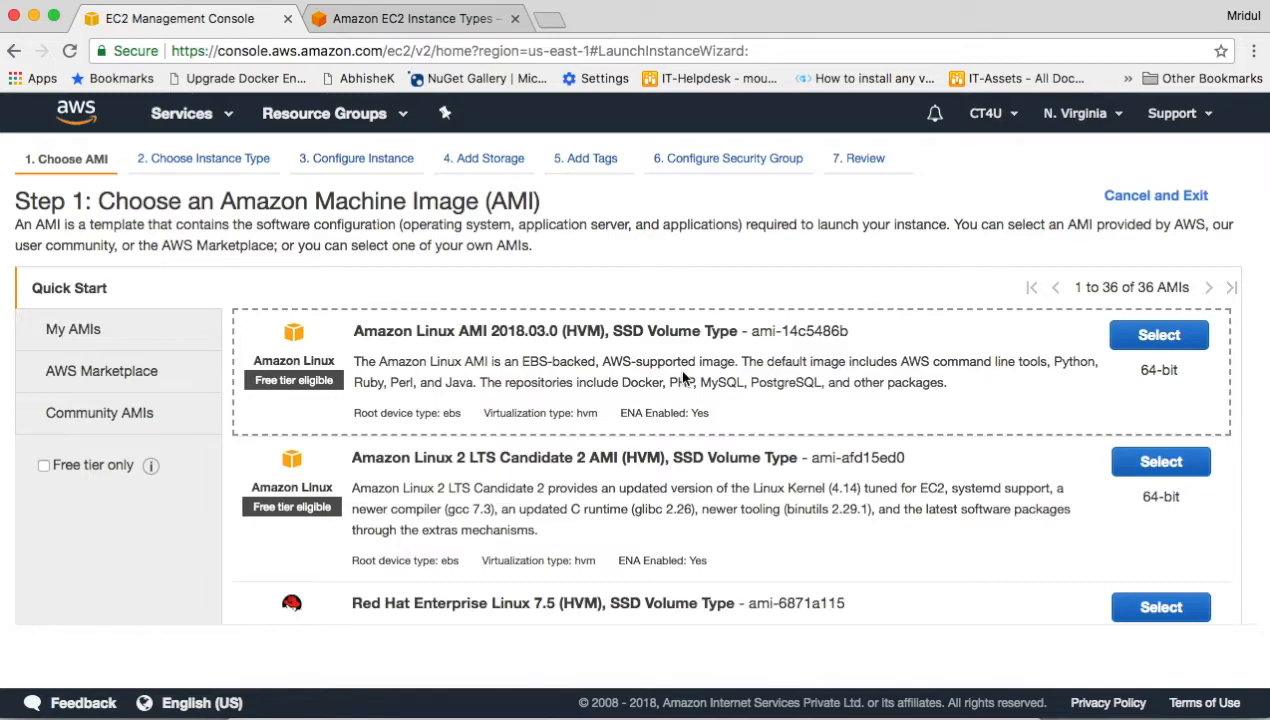
left_click(1157, 344)
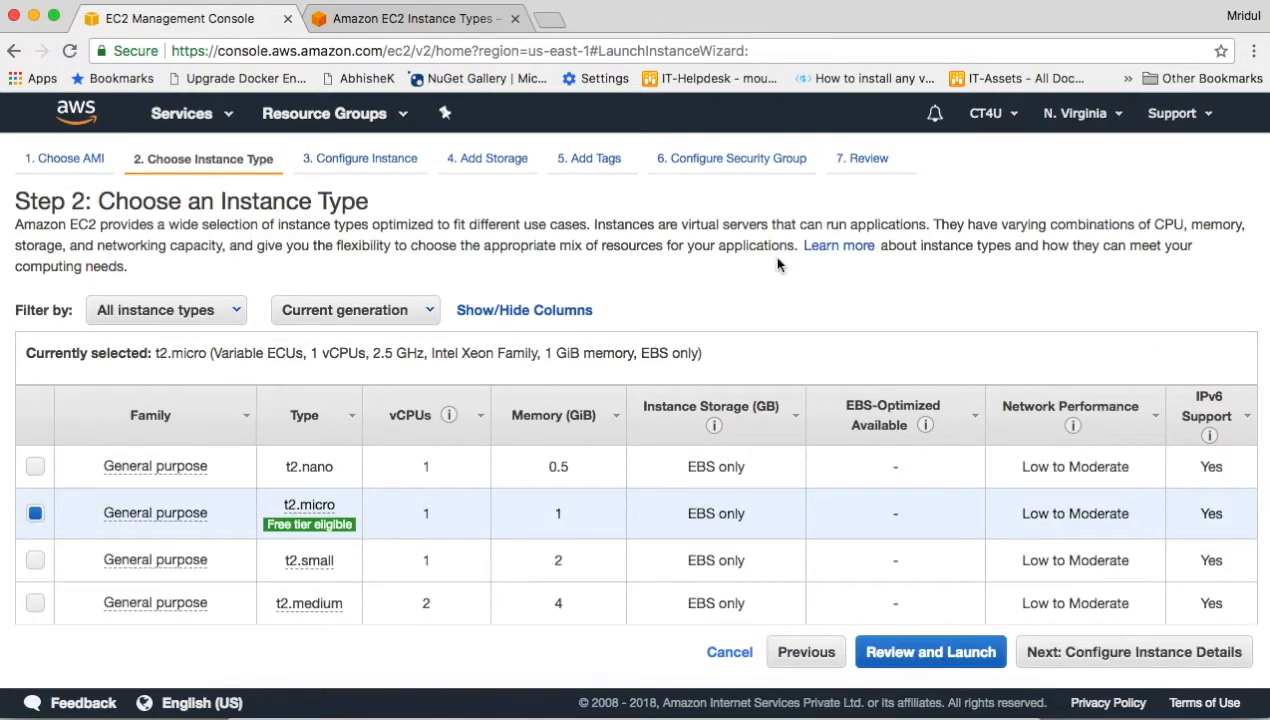
Look through the available instance types, comparing their families, vCPUs, memory and storage.
scroll(771, 255, "down", 1)
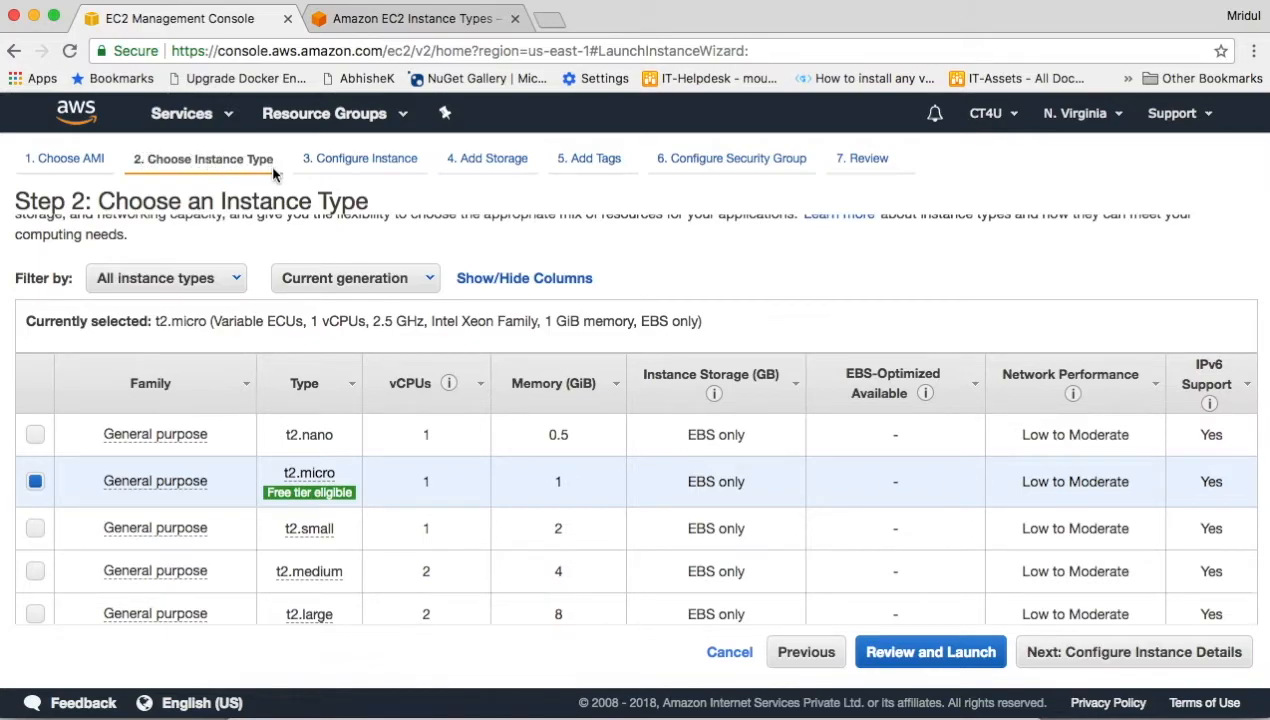
scroll(278, 292, "down", 10)
scroll(278, 292, "down", 20)
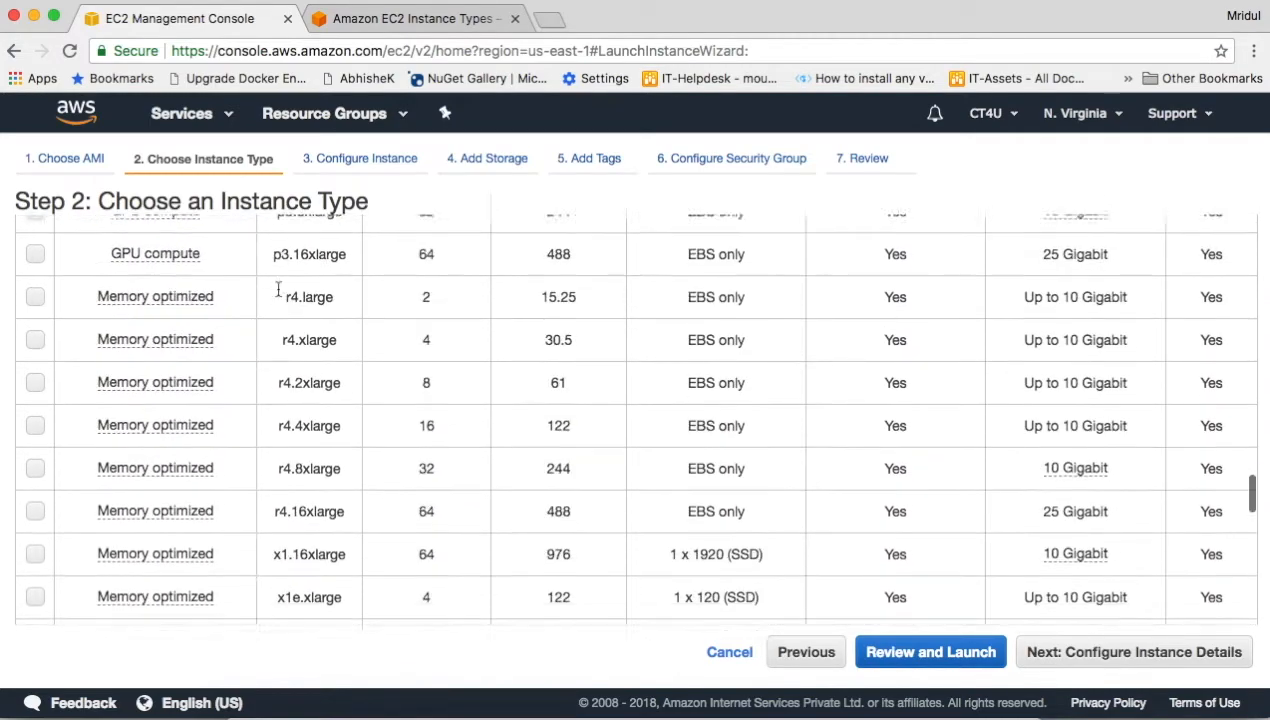
scroll(278, 290, "up", 20)
Switch to the Amazon EC2 Instance Types page and review the General Purpose T2 description and the available categories.
left_click(395, 25)
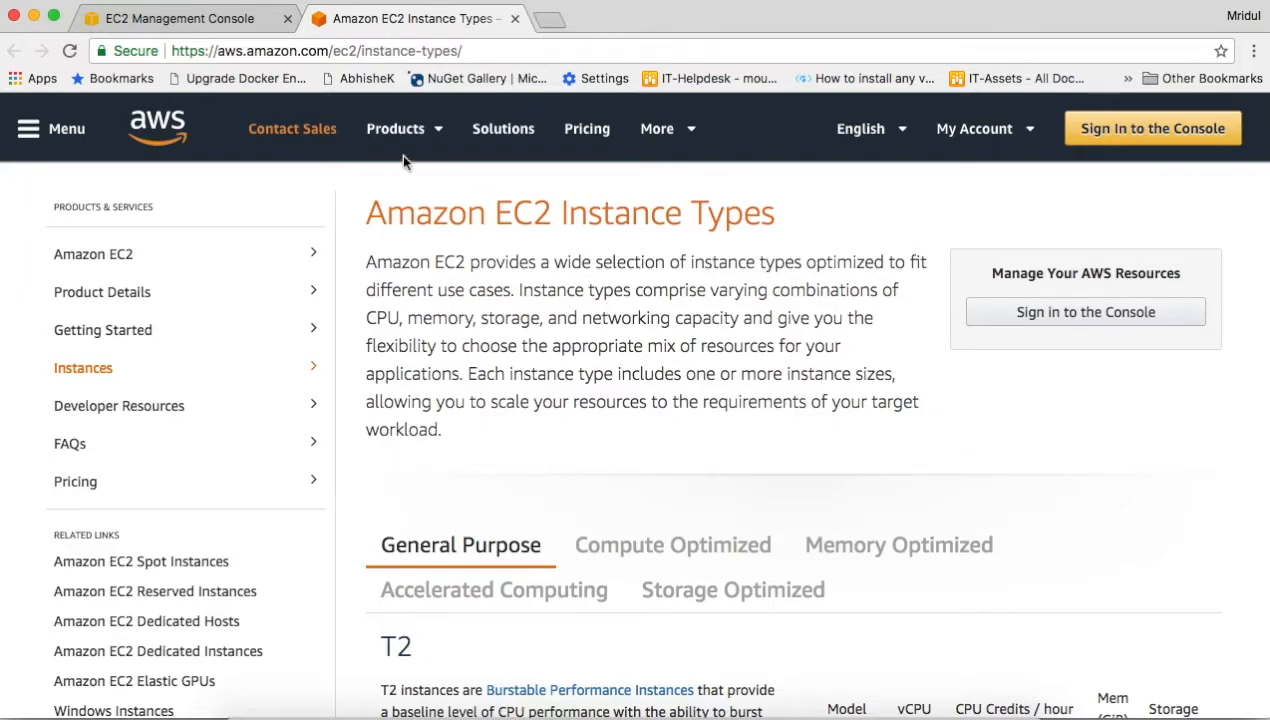
scroll(567, 366, "down", 3)
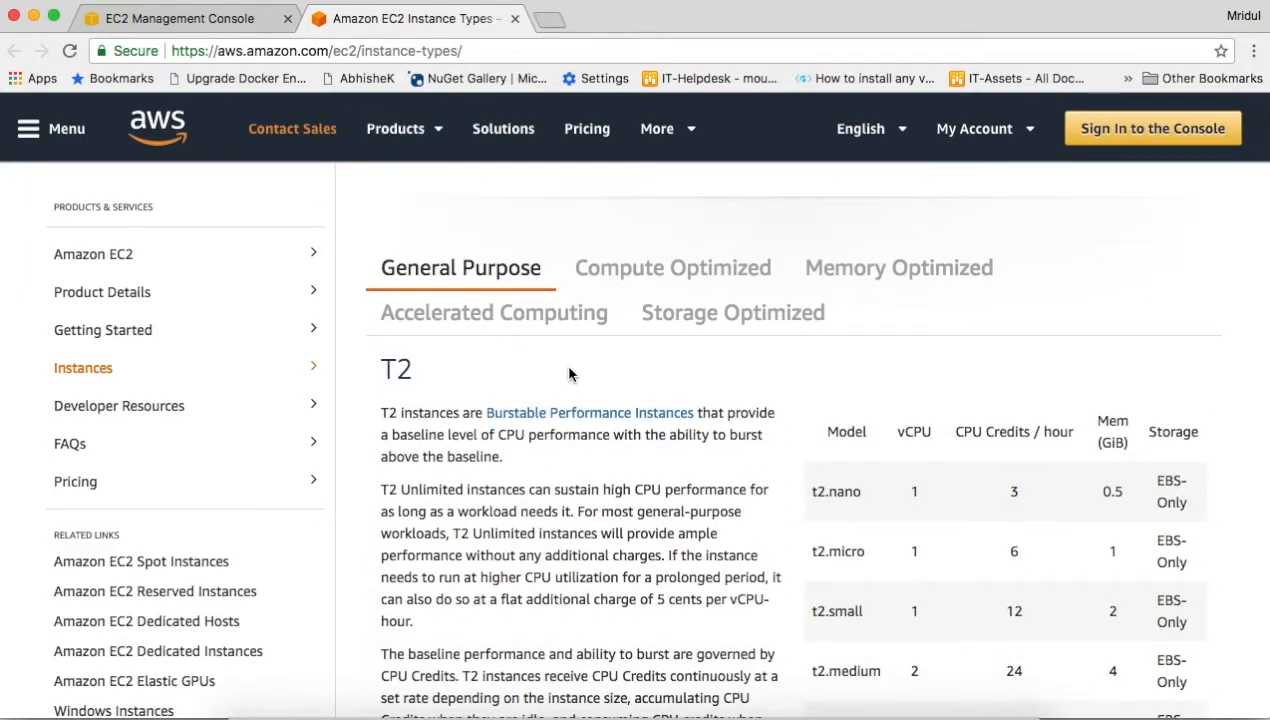
scroll(569, 374, "up", 1)
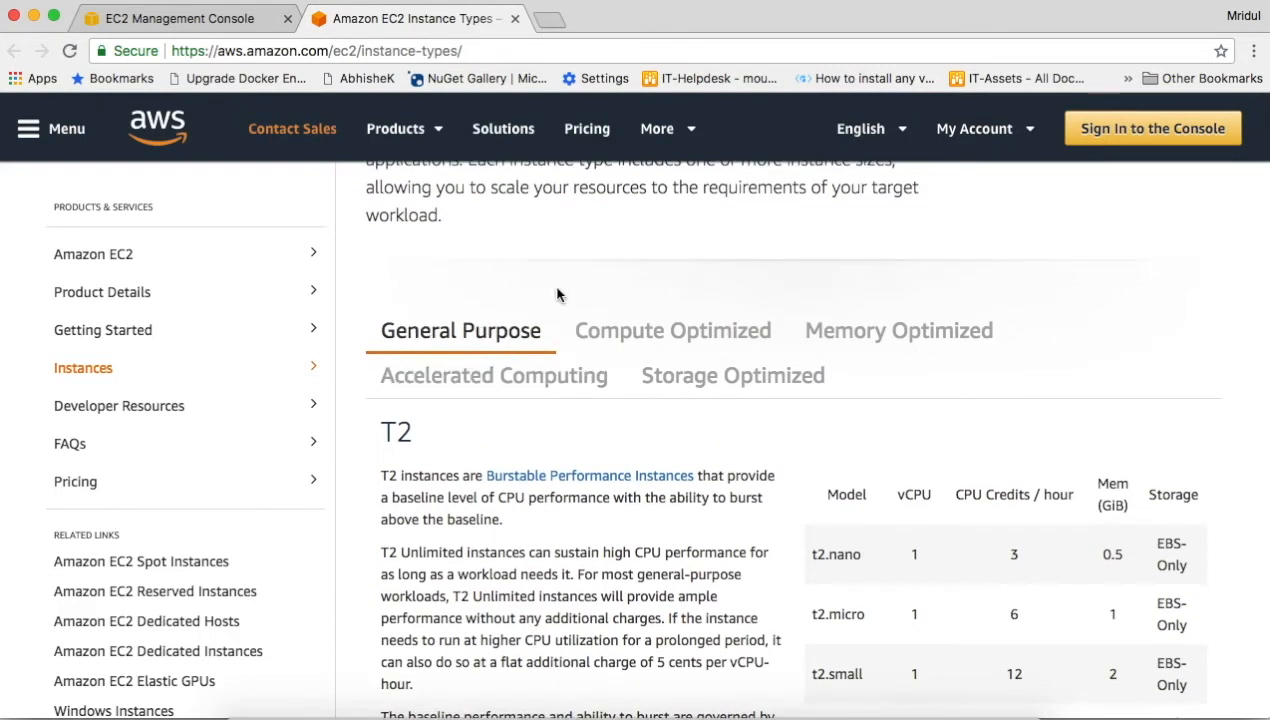
scroll(580, 290, "up", 2)
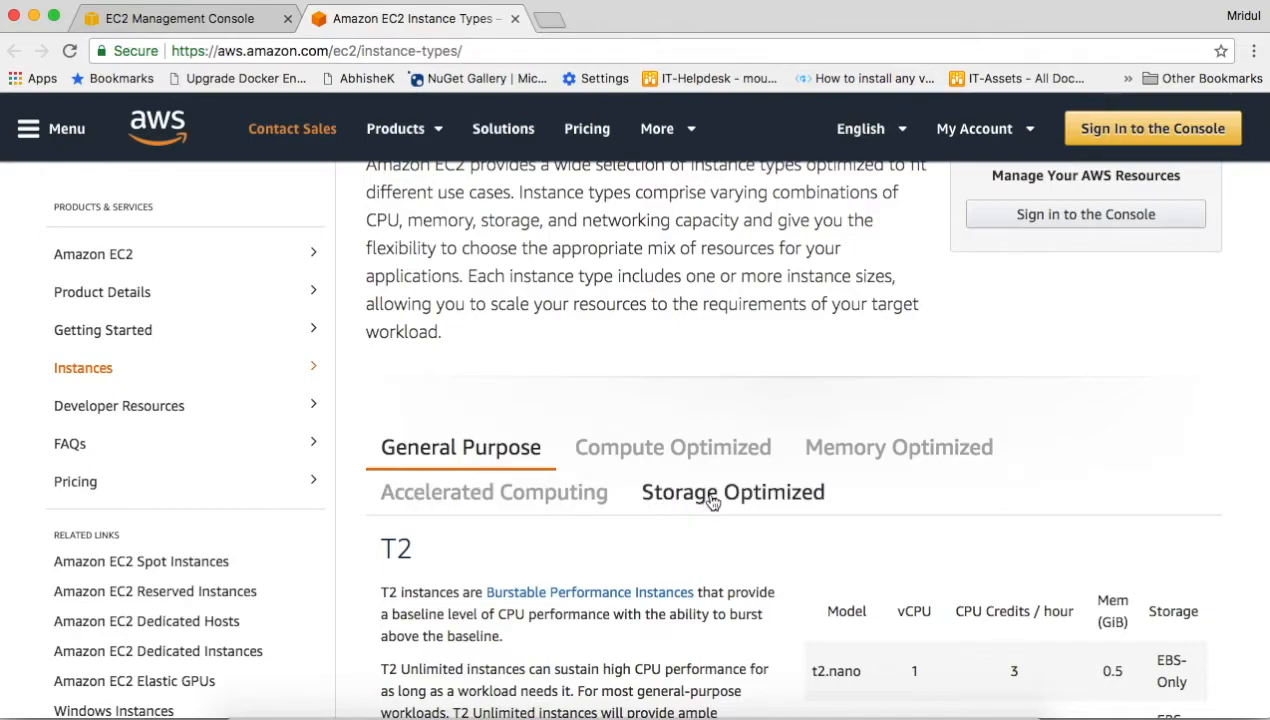
scroll(710, 500, "down", 5)
scroll(705, 500, "up", 2)
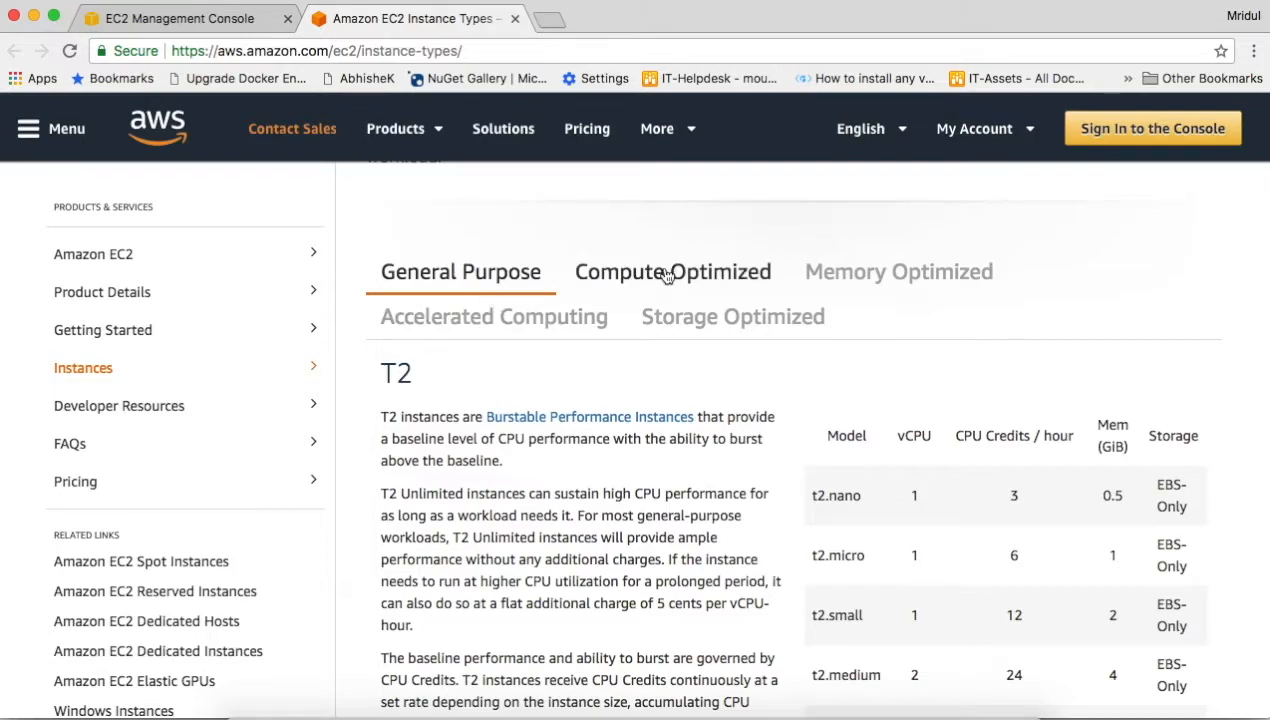
Show the Memory Optimized instance types and examine the X1e features and models.
left_click(884, 278)
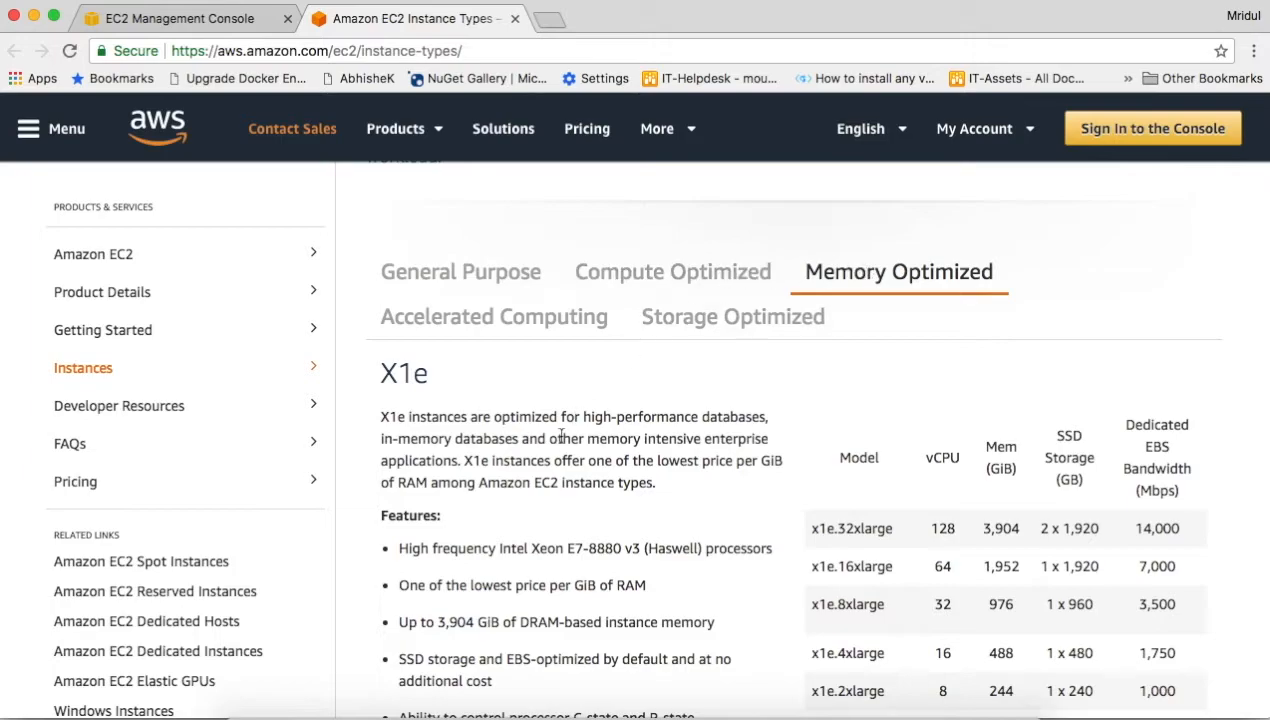
scroll(642, 514, "down", 5)
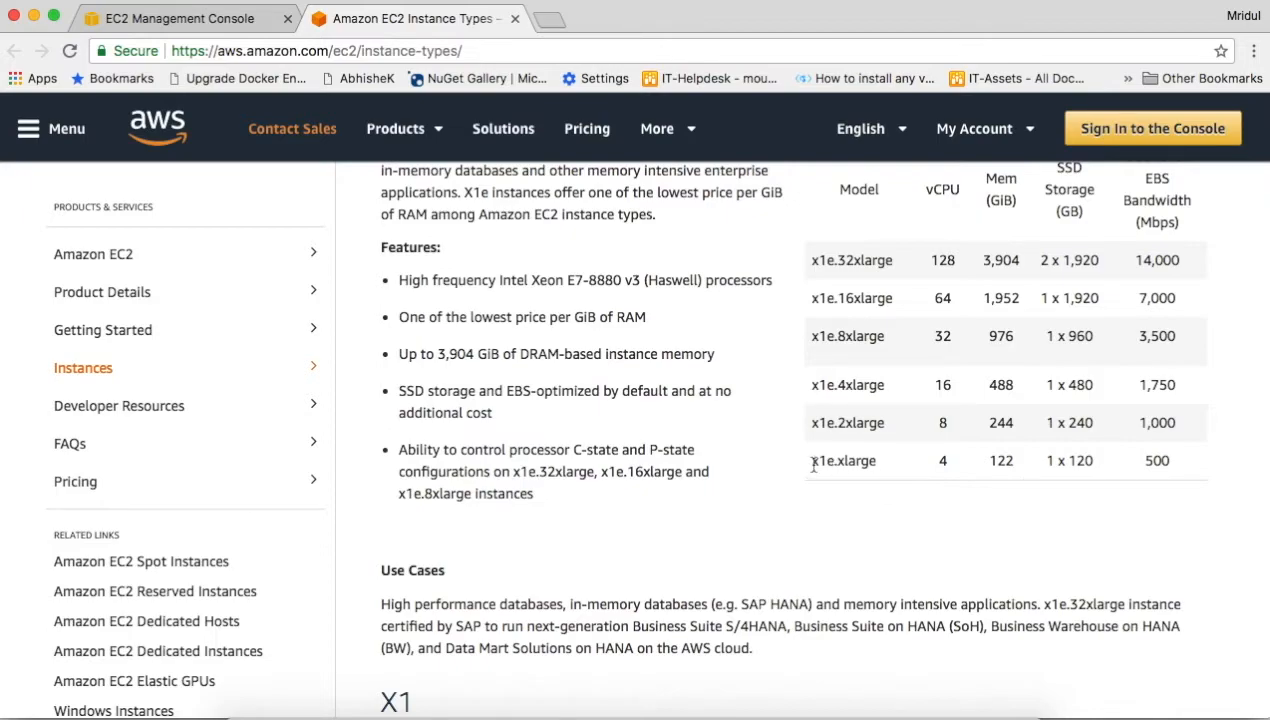
scroll(814, 466, "up", 5)
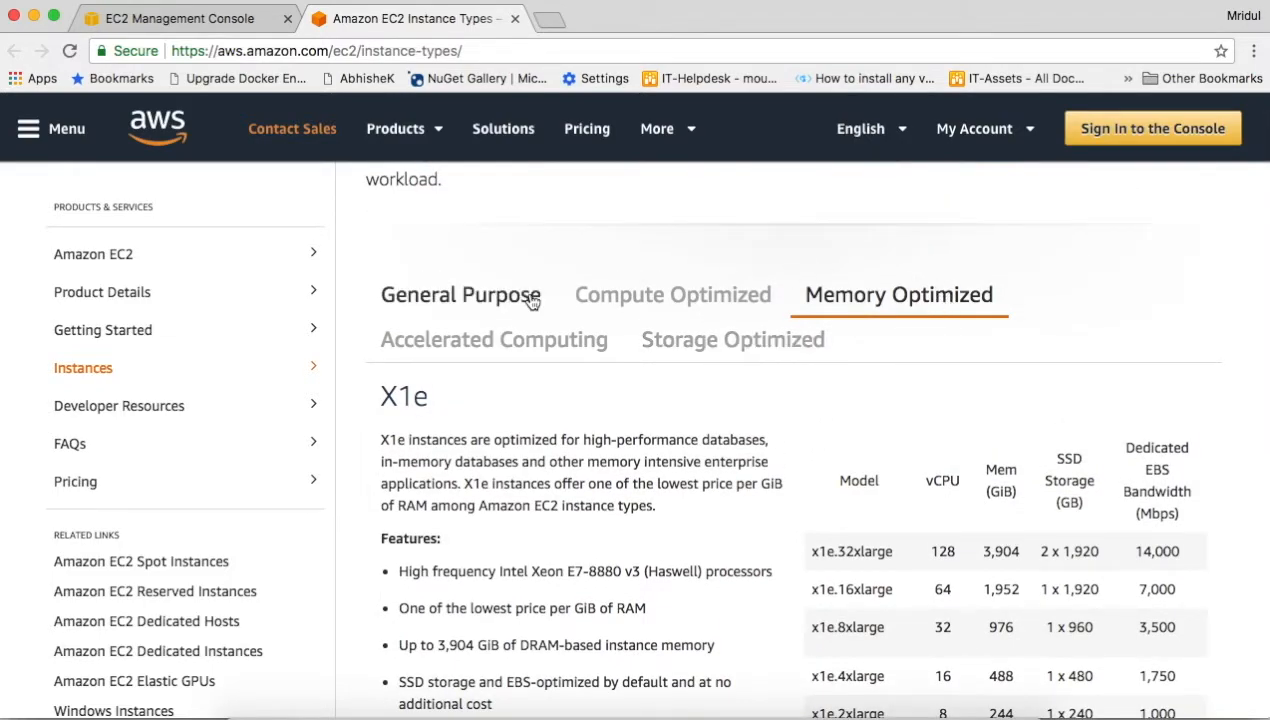
Show the Storage Optimized instance types and examine the H1 features and models.
left_click(680, 341)
scroll(788, 527, "down", 4)
scroll(788, 527, "up", 7)
scroll(788, 527, "down", 5)
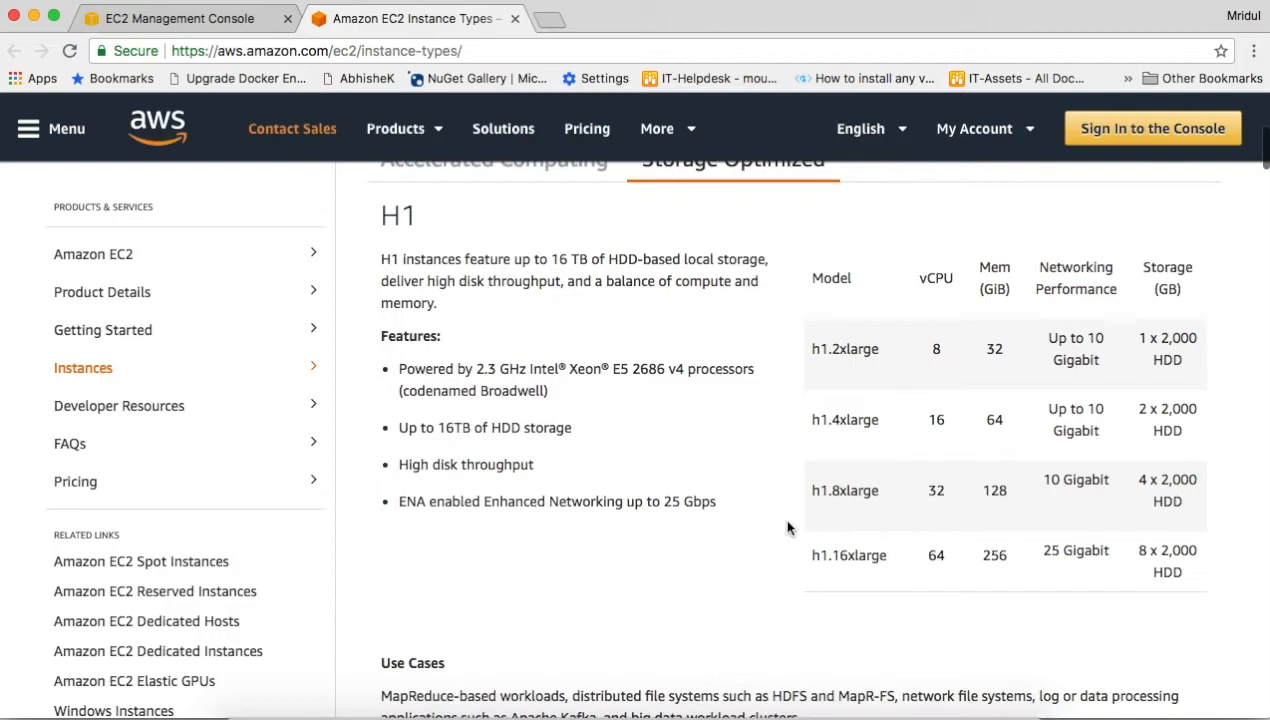
scroll(790, 525, "up", 3)
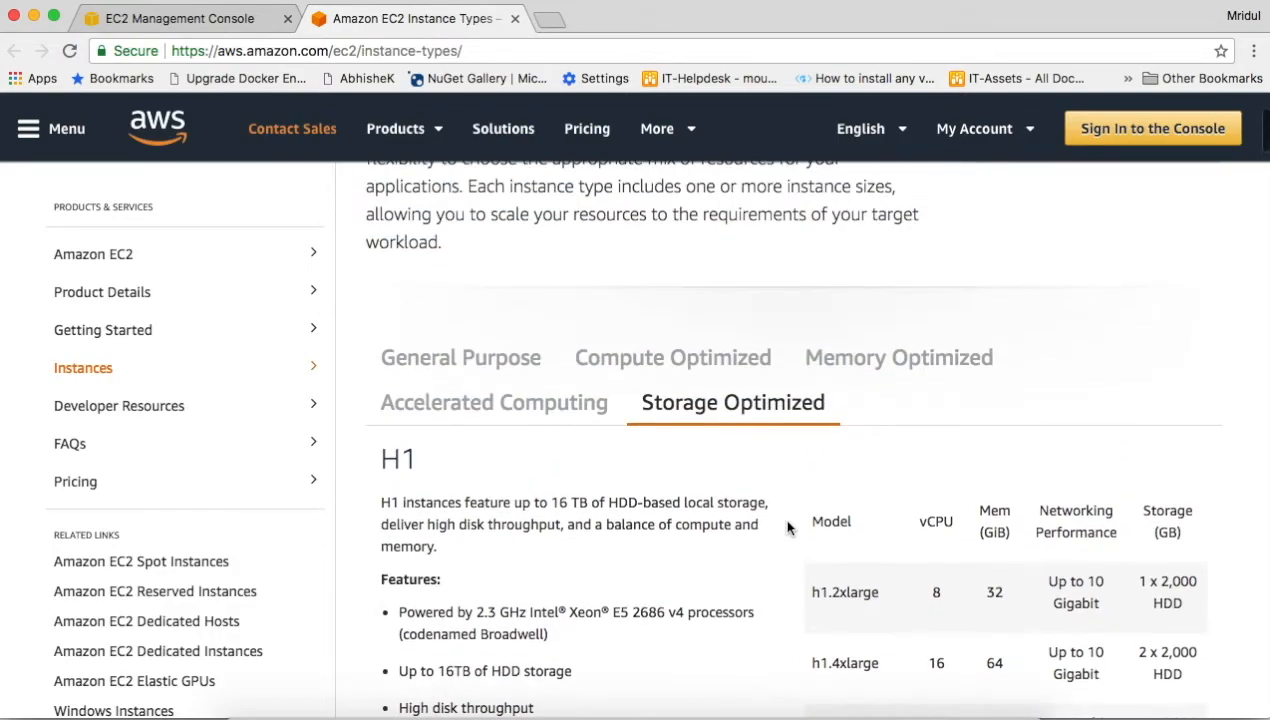
Return to the General Purpose types, separate the EC2 console into its own window, and review the T2 model table.
left_click(487, 362)
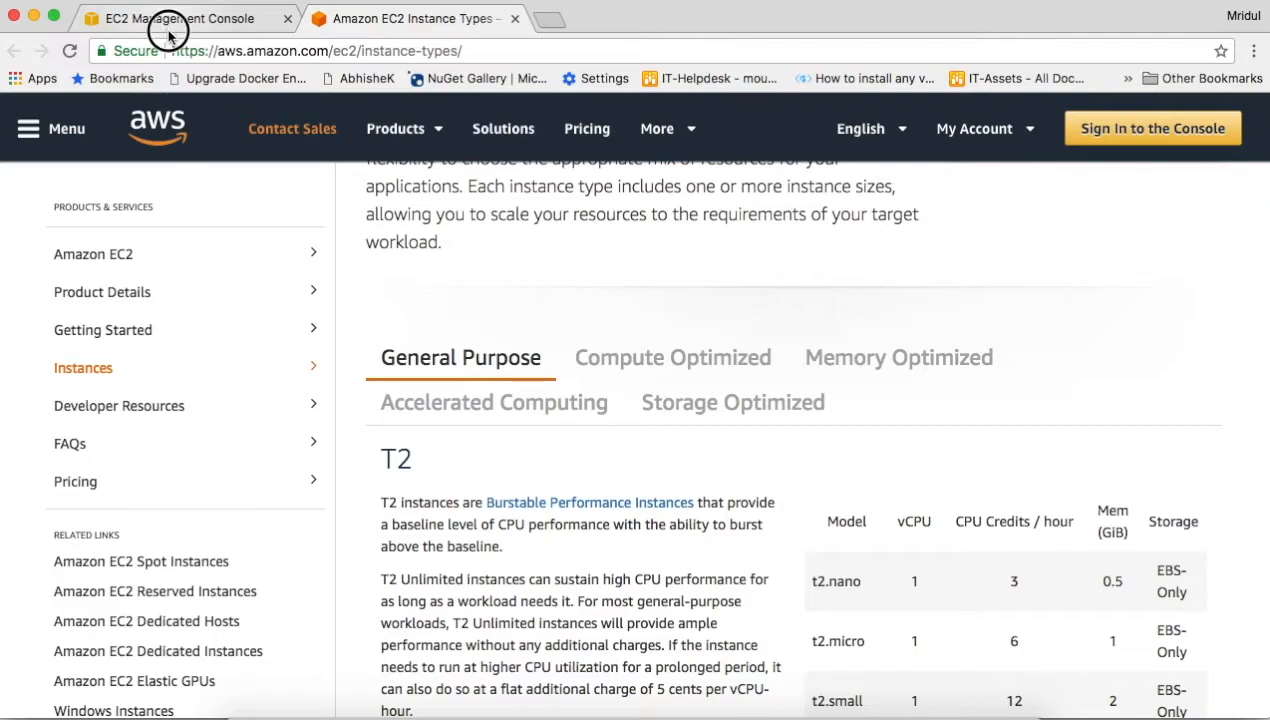
left_click_drag(170, 23, 356, 37)
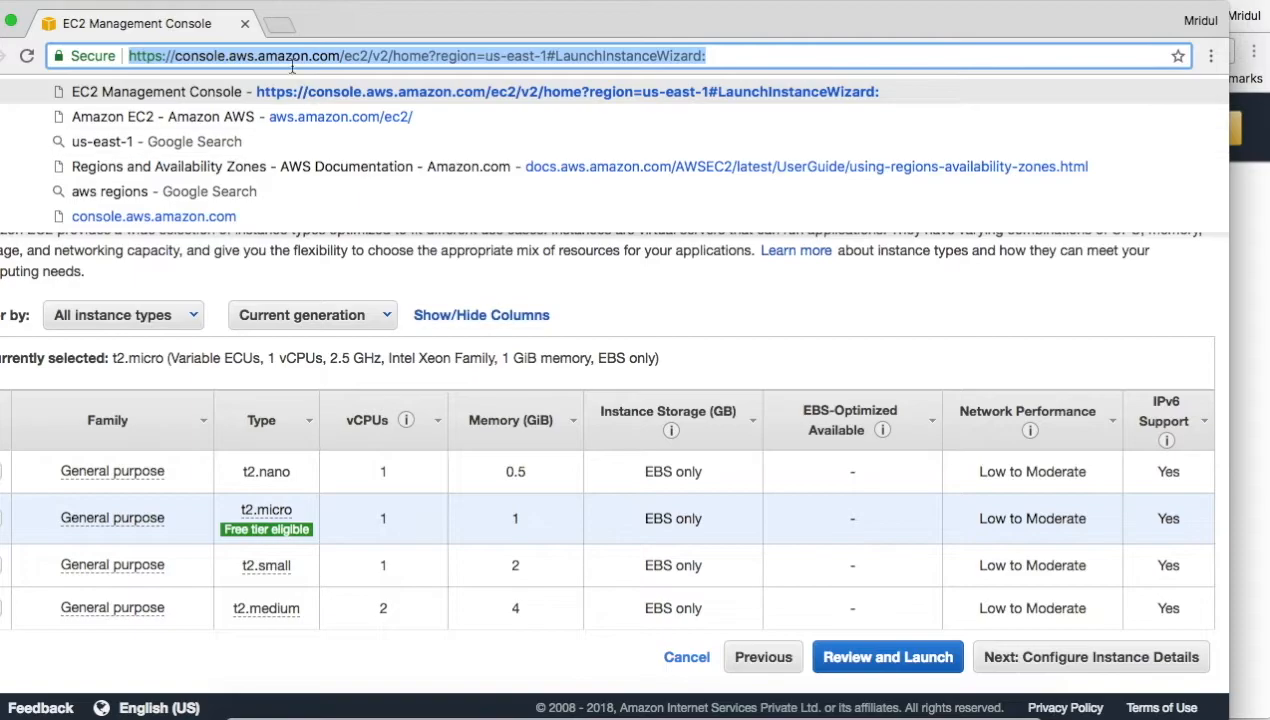
left_click_drag(548, 28, 555, 347)
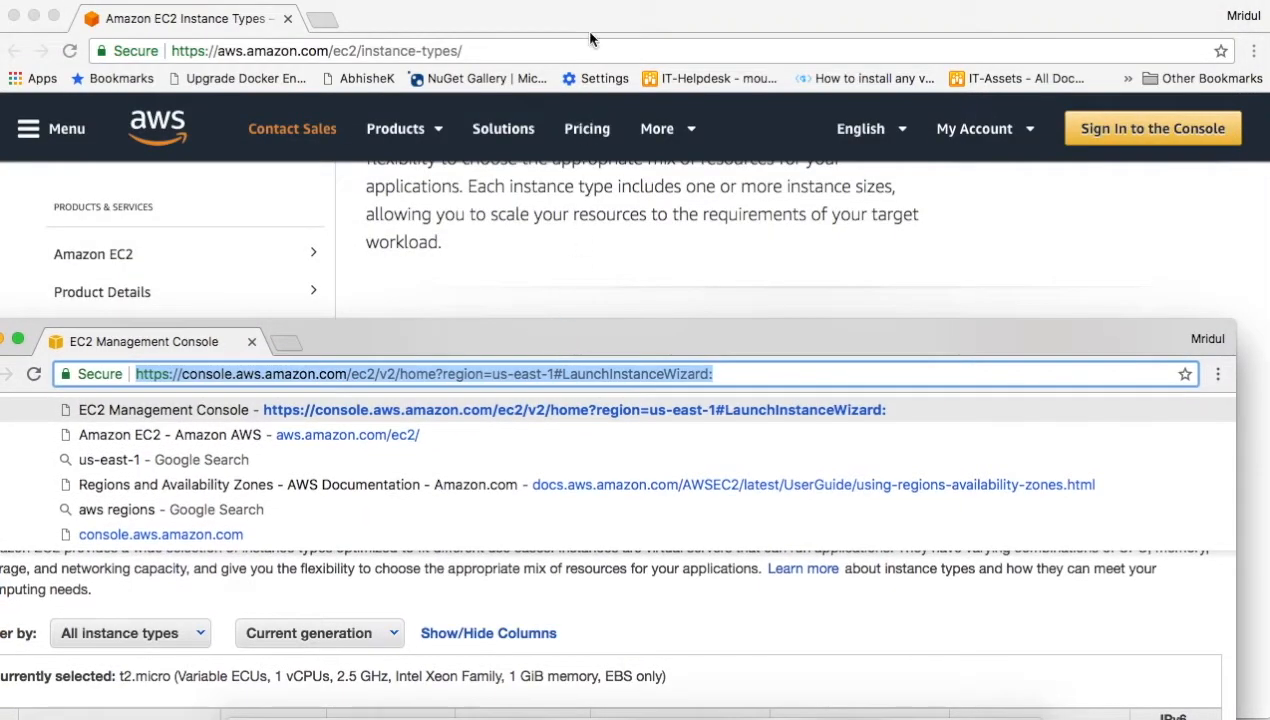
left_click(592, 33)
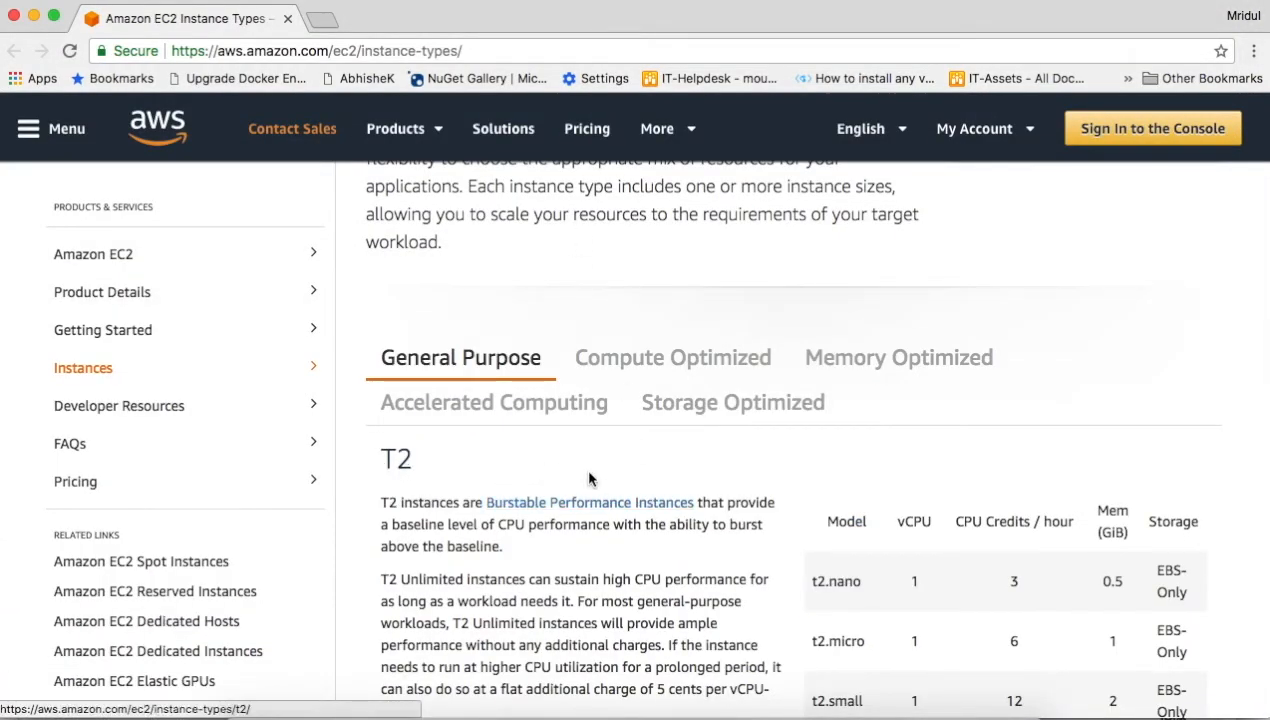
scroll(935, 513, "down", 3)
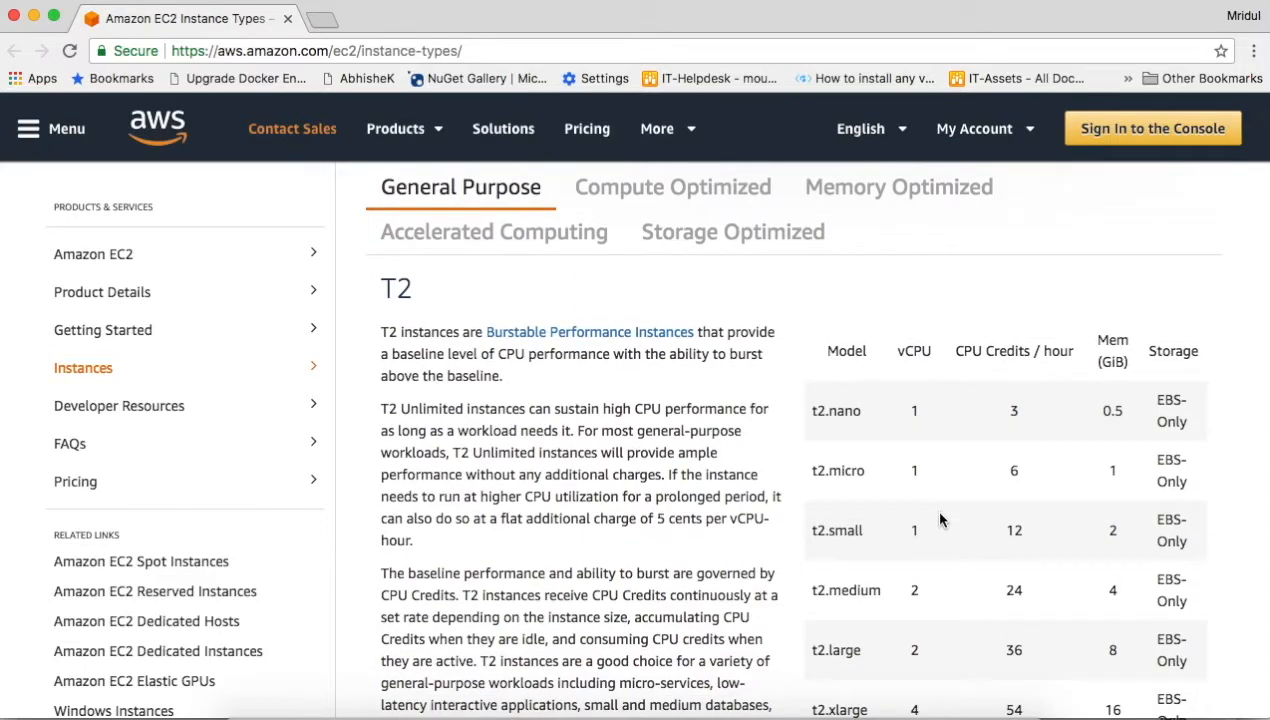
scroll(940, 517, "down", 1)
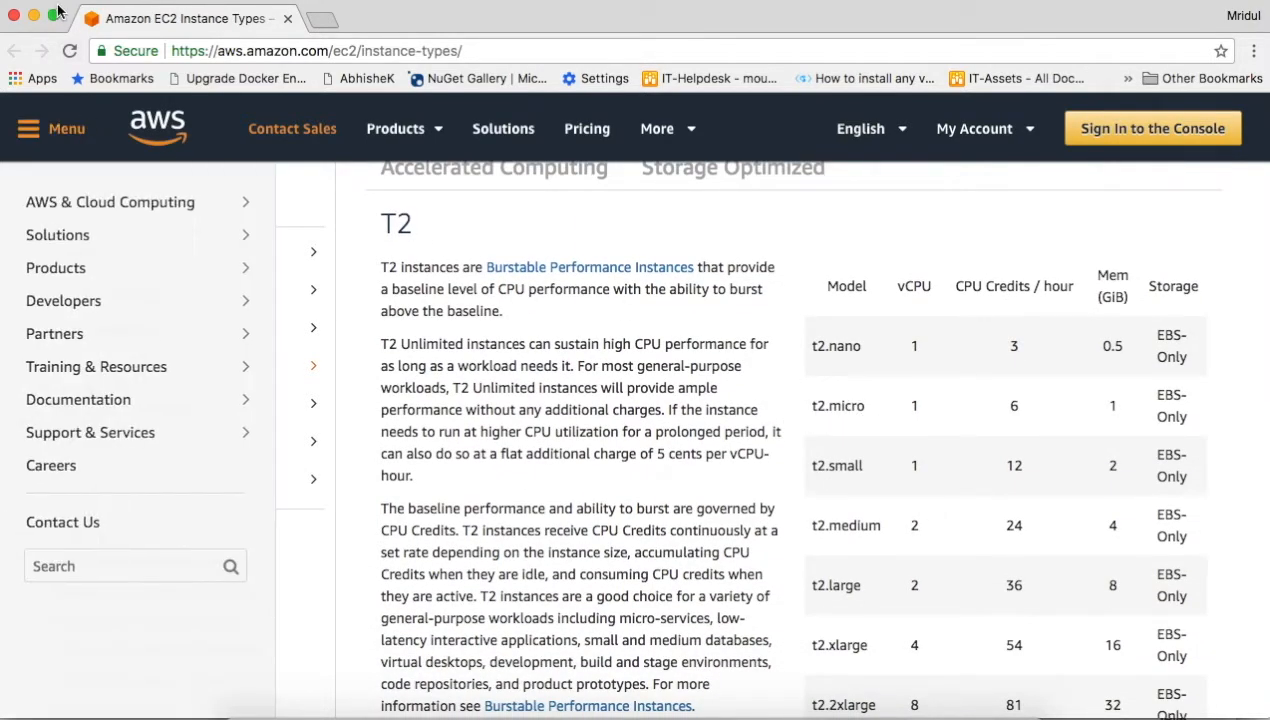
Switch back to the EC2 console window, review the instance types, and continue to the instance details with t2.micro selected.
left_click_drag(399, 35, 790, 230)
left_click(360, 345)
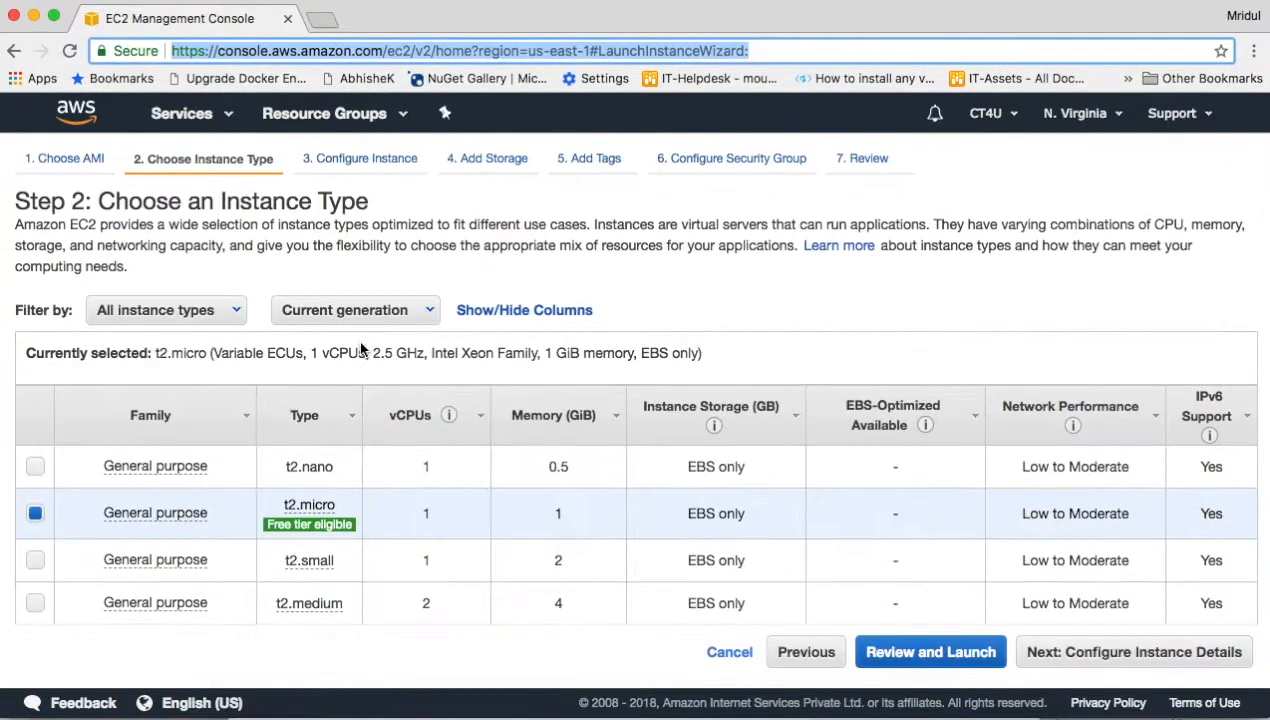
scroll(481, 653, "down", 5)
scroll(516, 330, "down", 1)
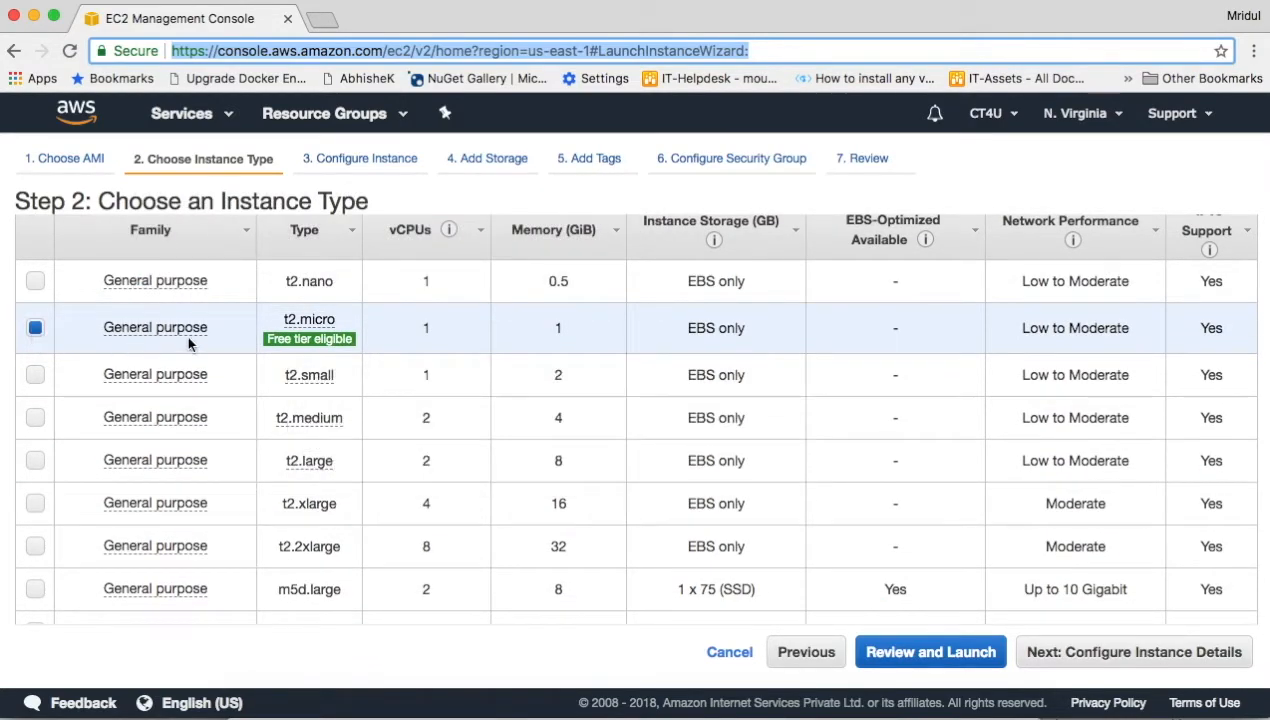
mouse_move(291, 345)
scroll(1193, 320, "down", 5)
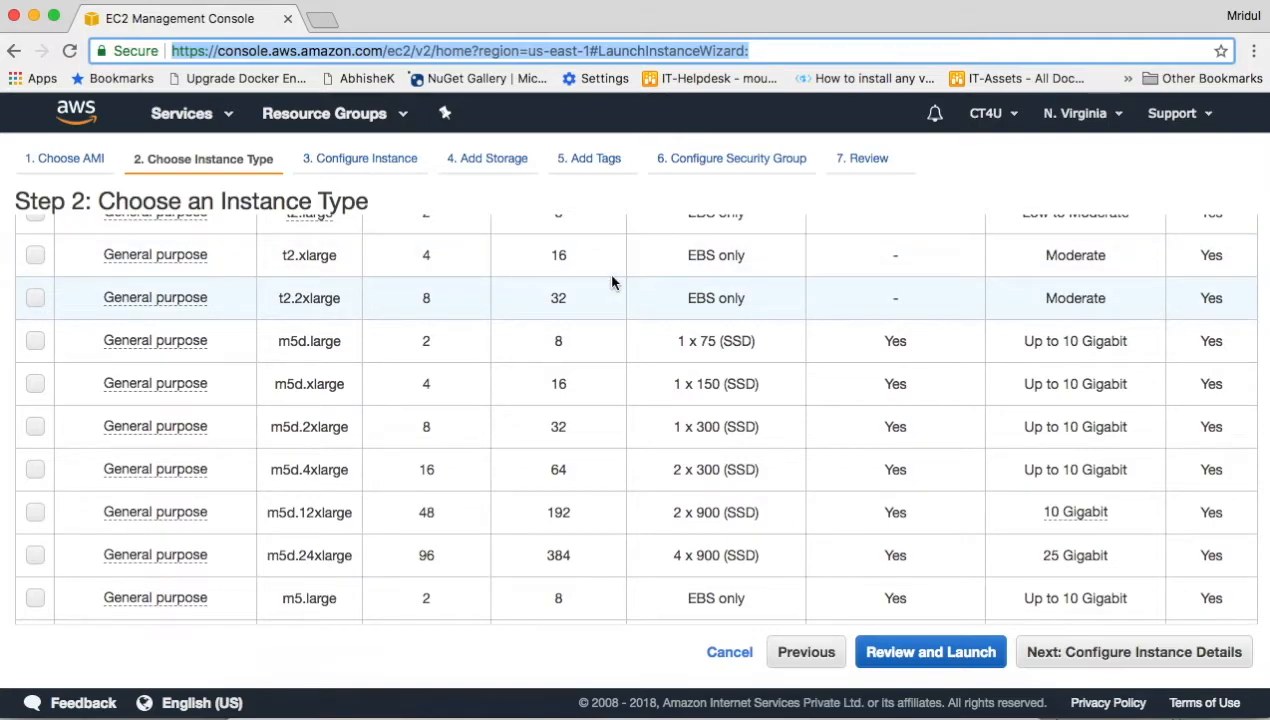
left_click(1127, 655)
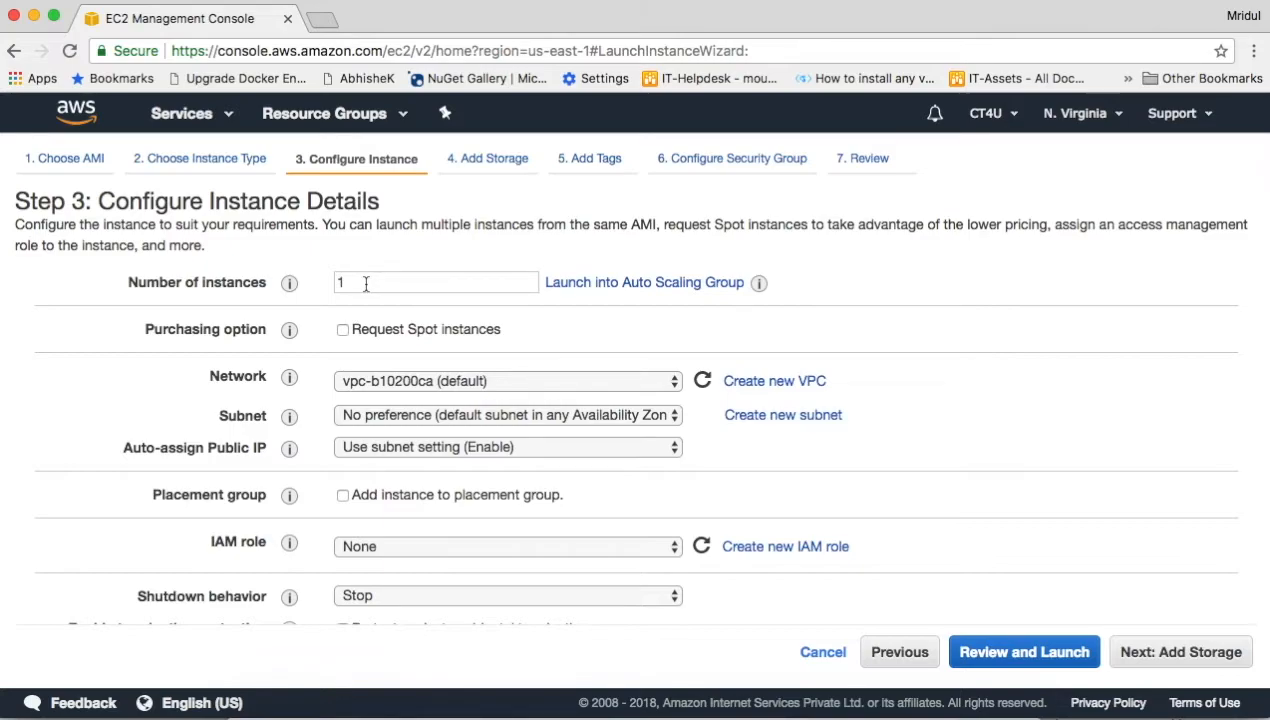
Try replacing the number of instances with 3, clear it again, and check which networks are available.
left_click_drag(366, 284, 349, 282)
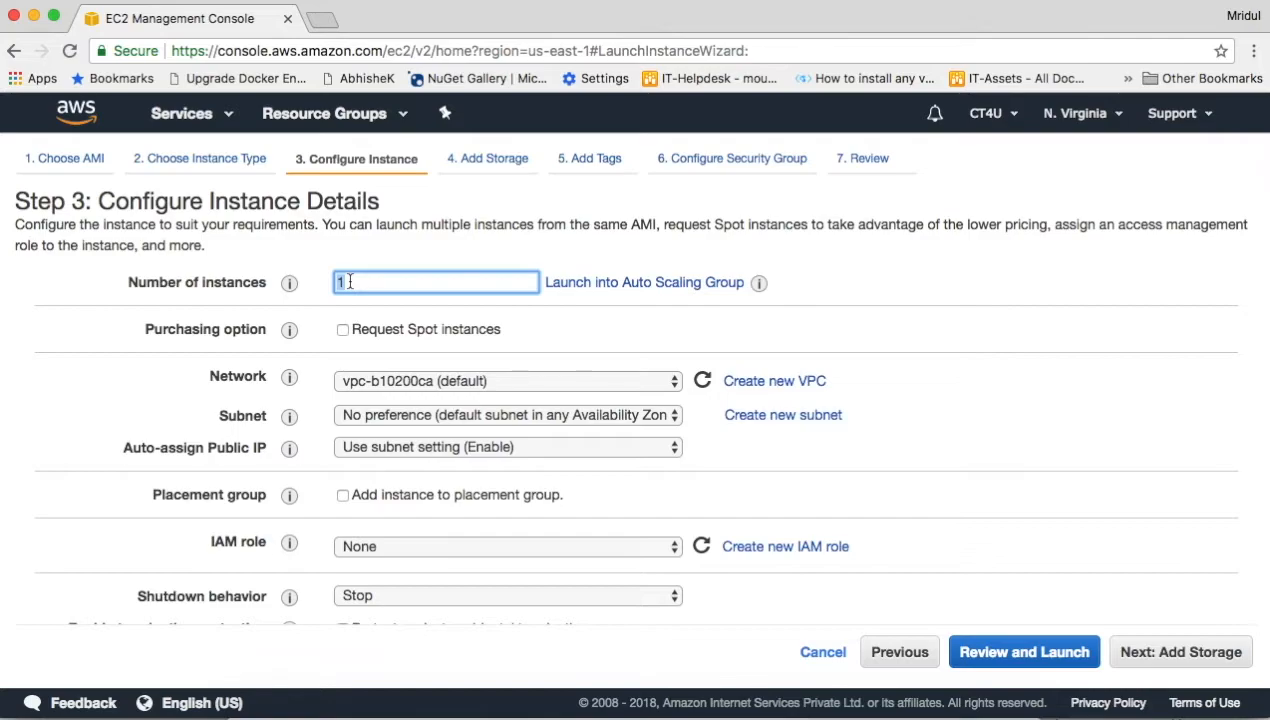
type("3")
key("BackSpace")
left_click(669, 385)
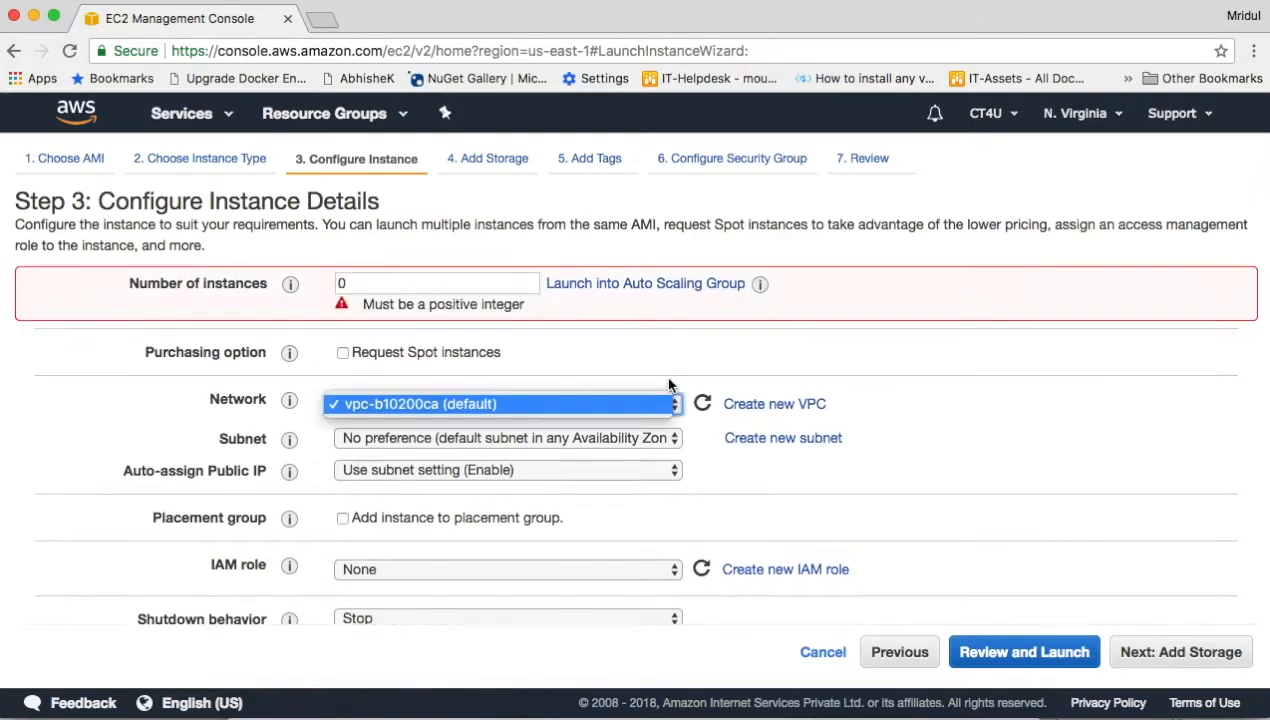
left_click(893, 400)
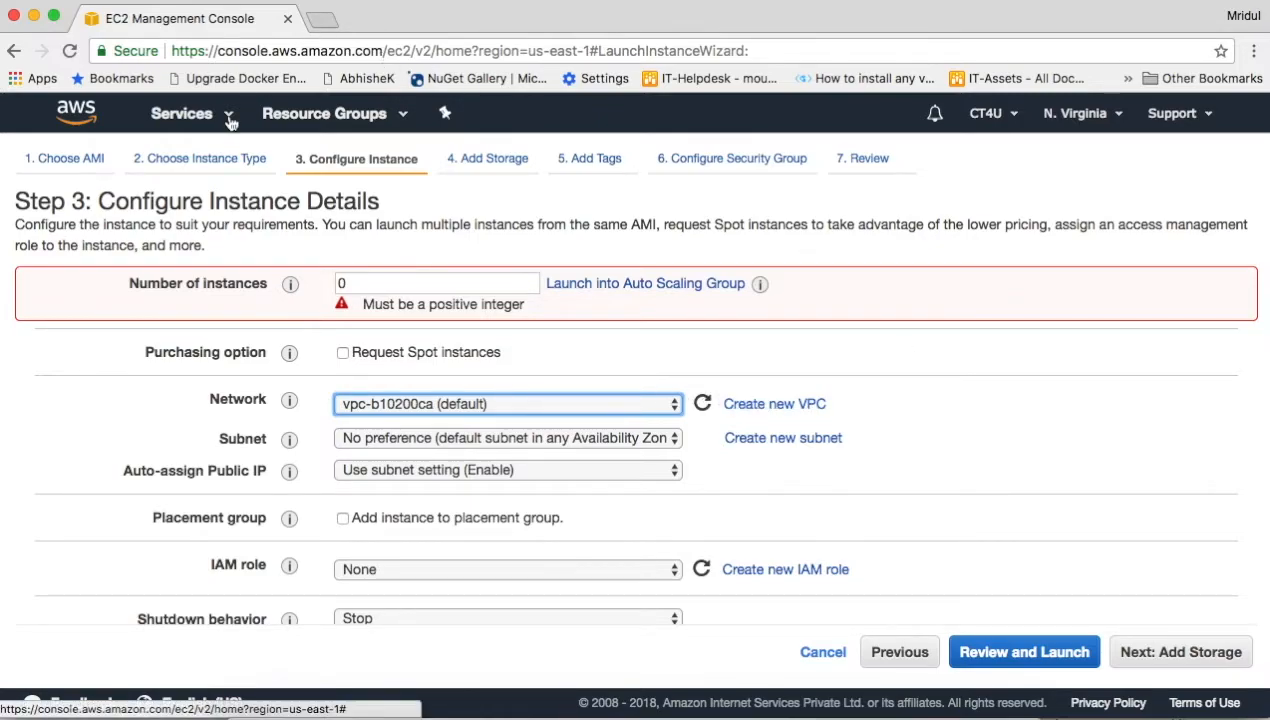
Open the VPC console in a separate browser tab and view the list of VPCs in the region.
left_click(182, 113)
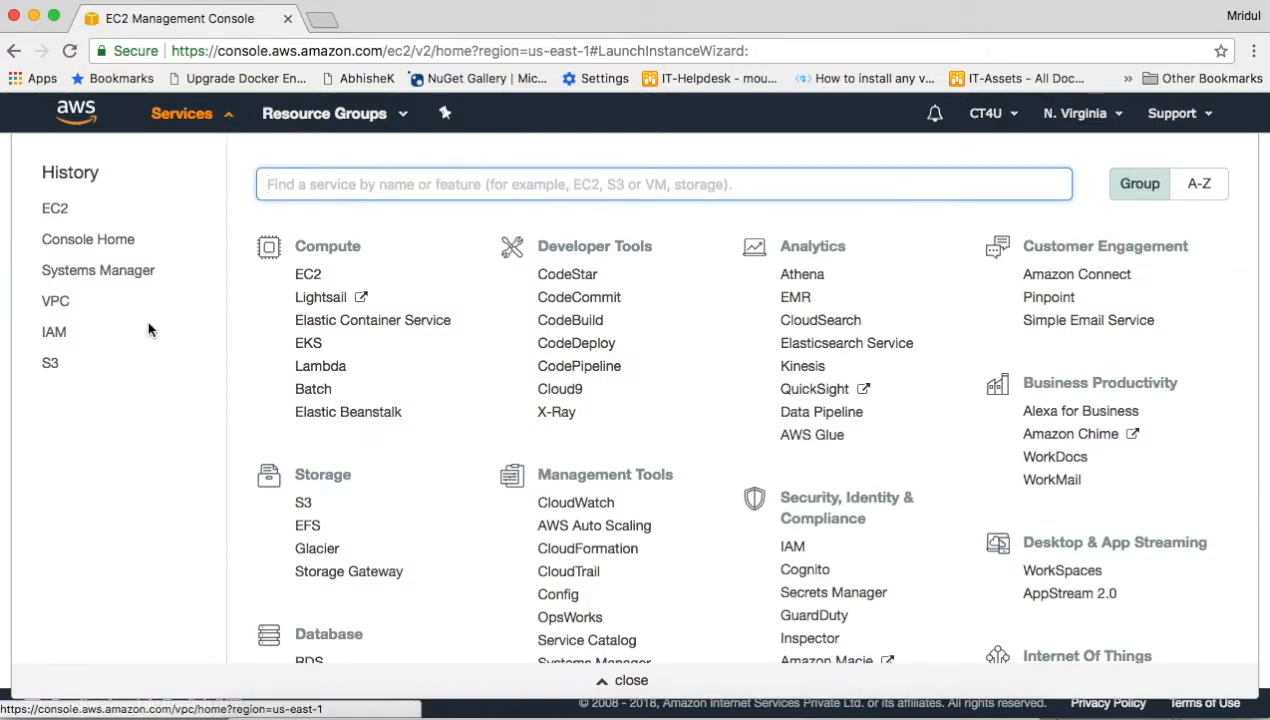
left_click(58, 302, "super")
left_click(390, 24)
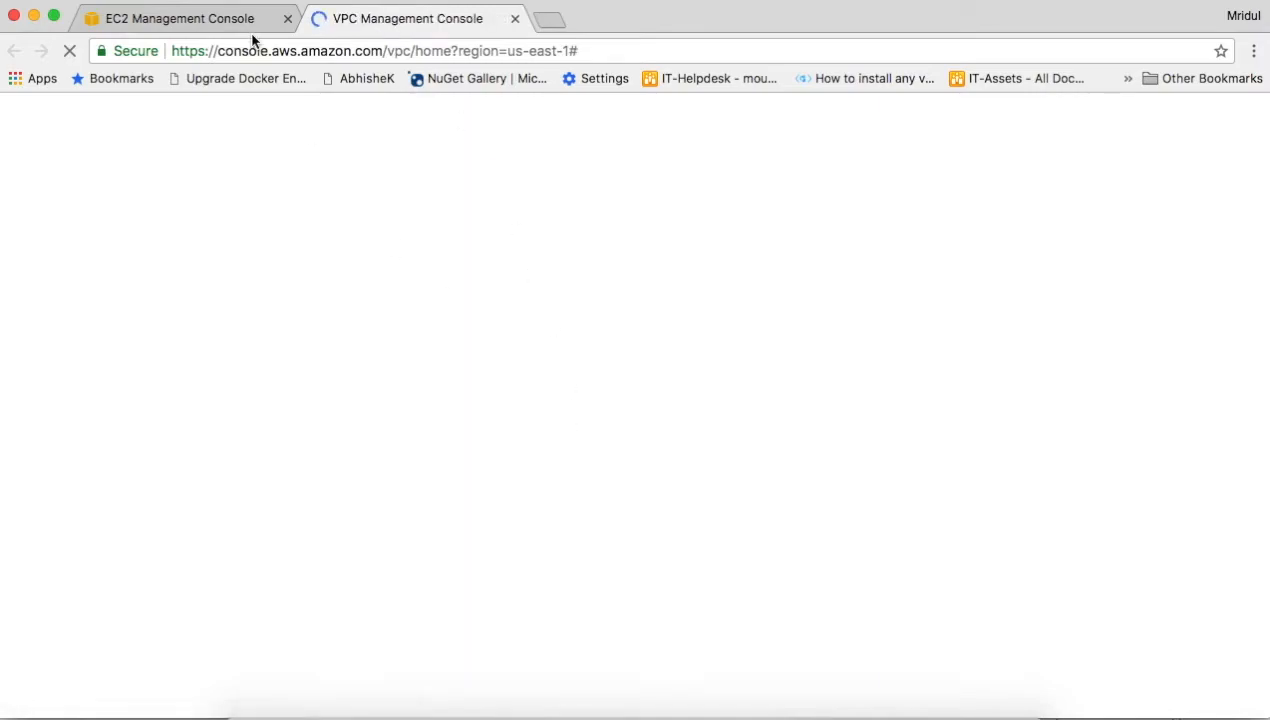
left_click(207, 20)
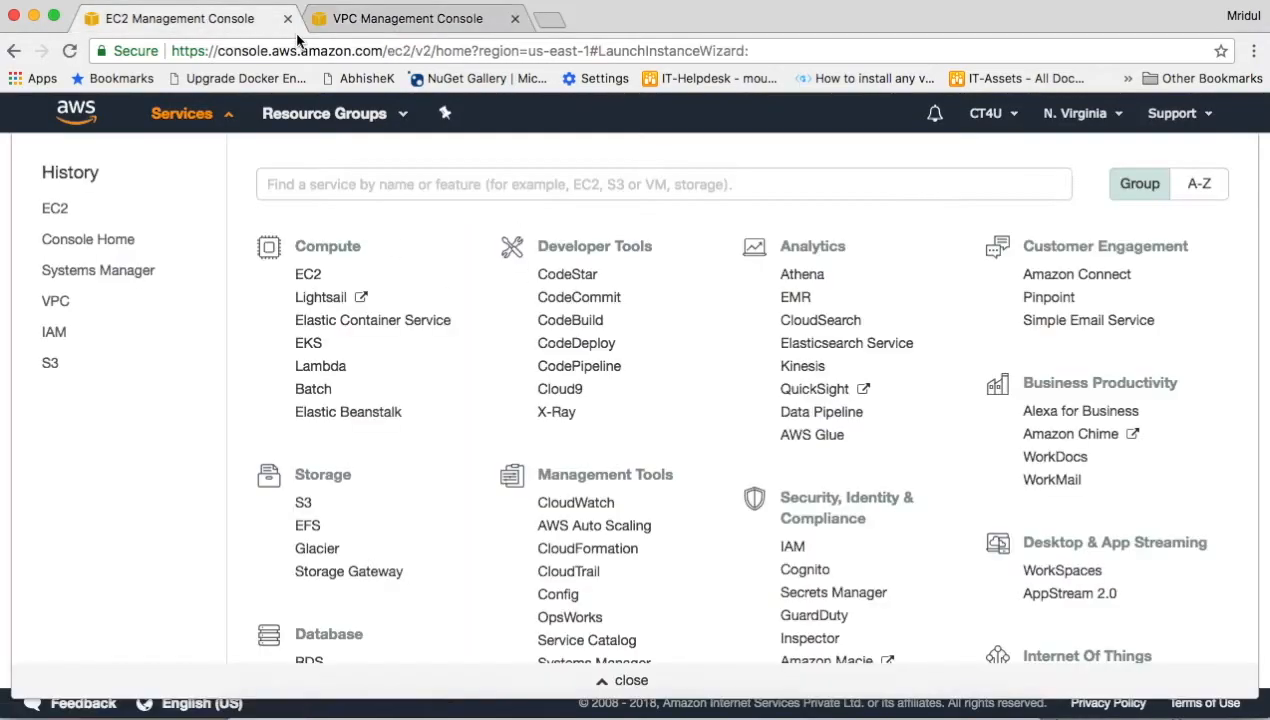
left_click(415, 22)
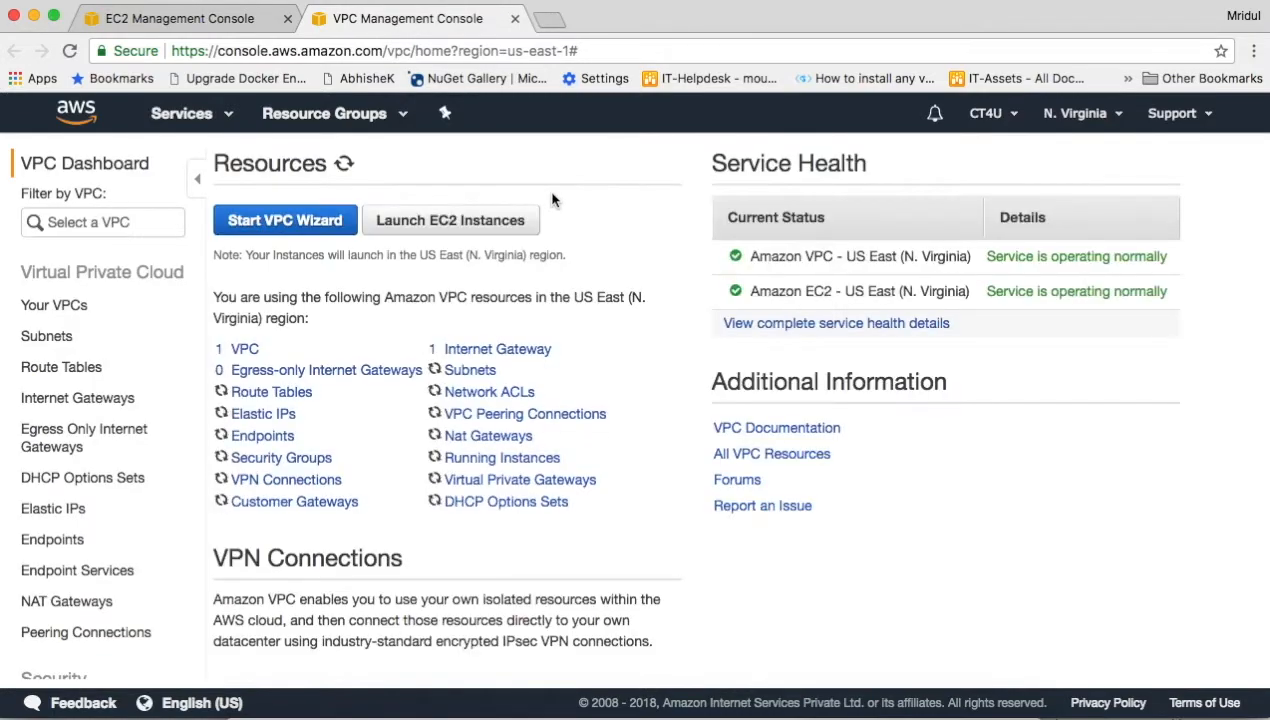
left_click(244, 352)
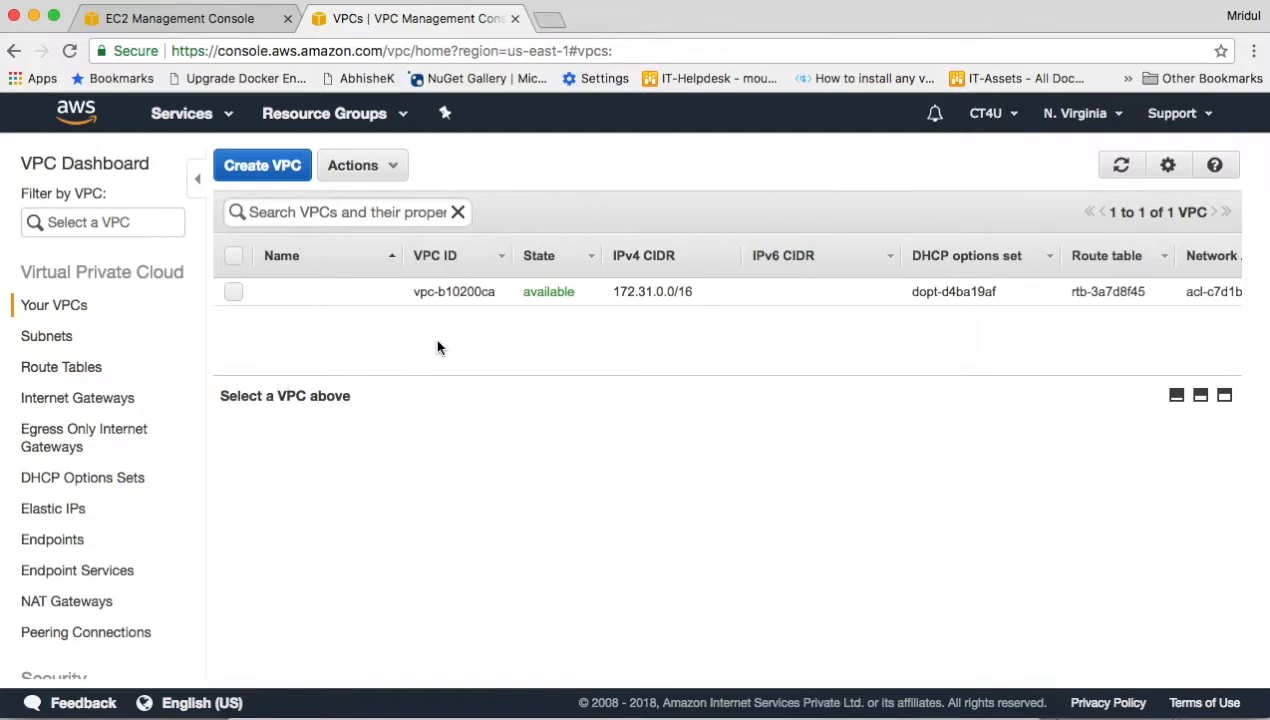
Return to the instance details in the EC2 console, set the number of instances to 1, and view the available subnets.
left_click(196, 26)
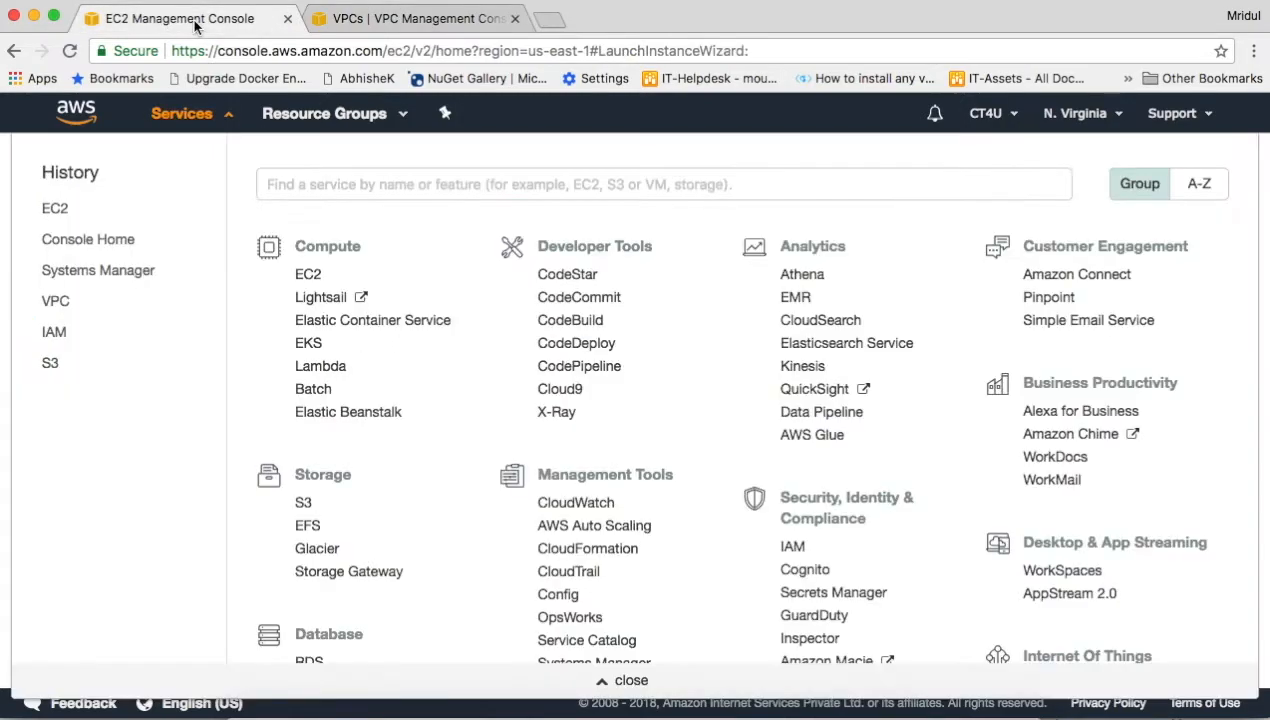
left_click(190, 115)
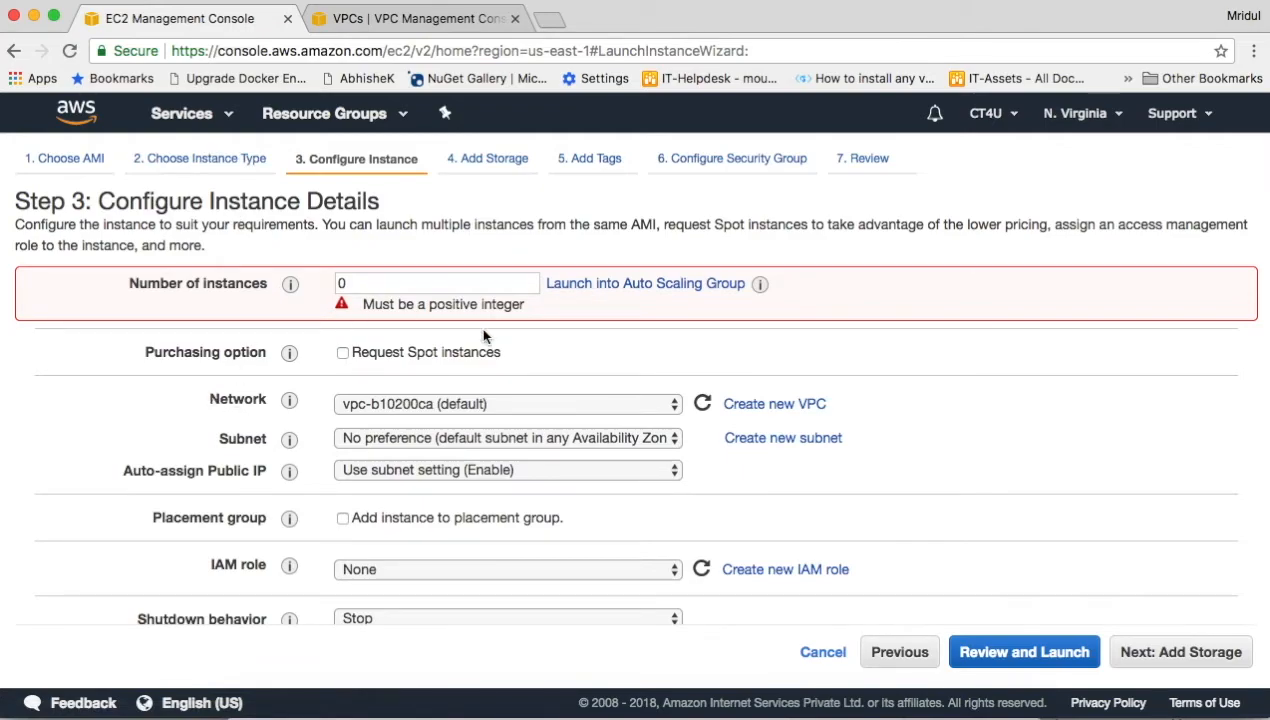
double_click(460, 284)
type("1")
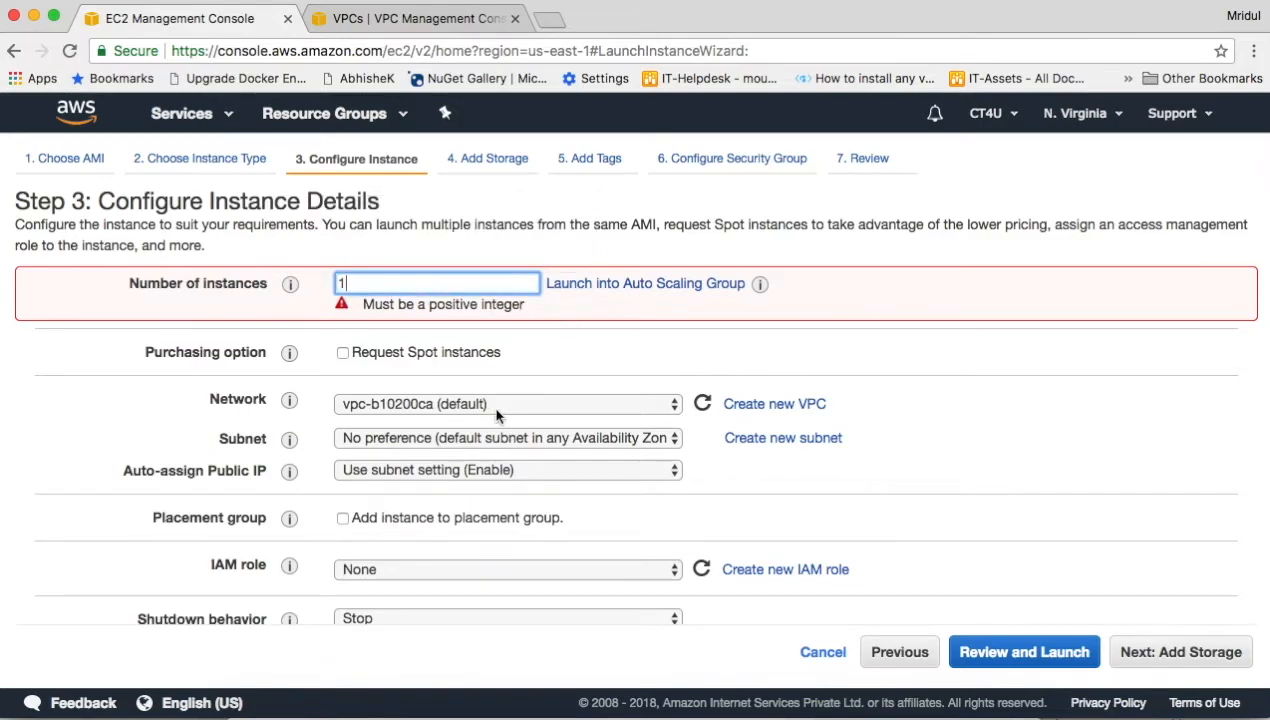
left_click(547, 440)
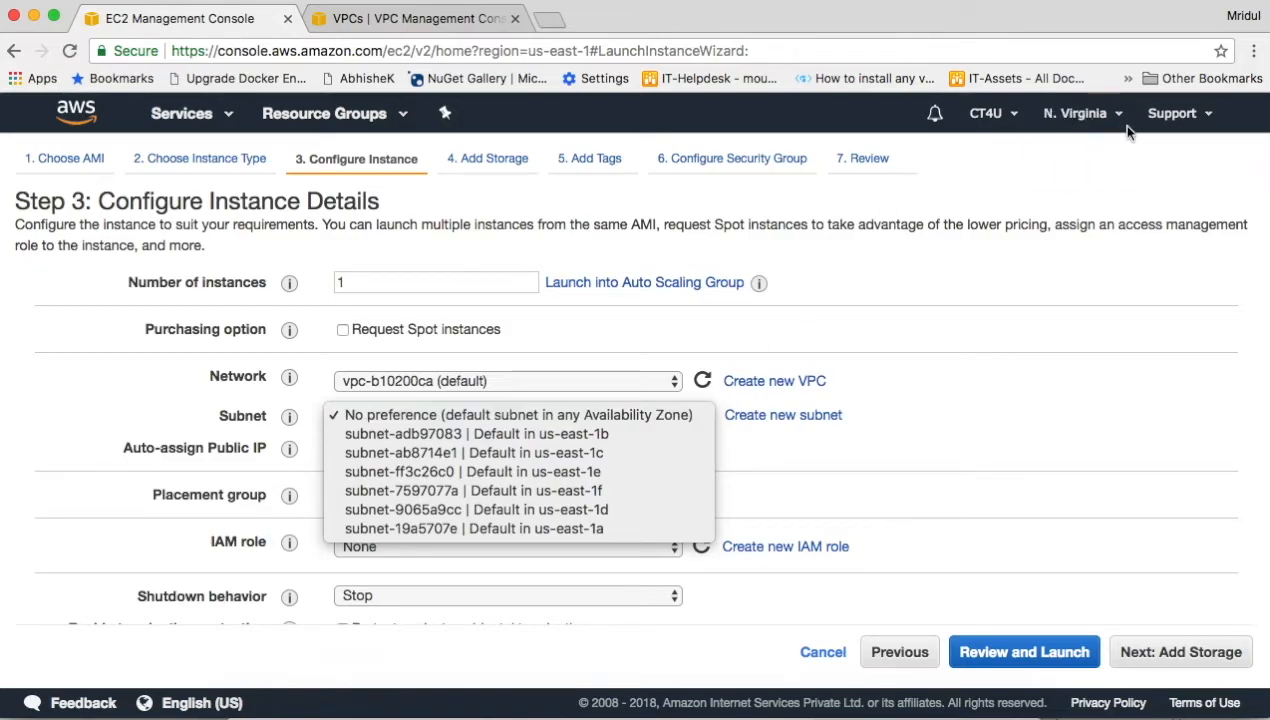
left_click(397, 19)
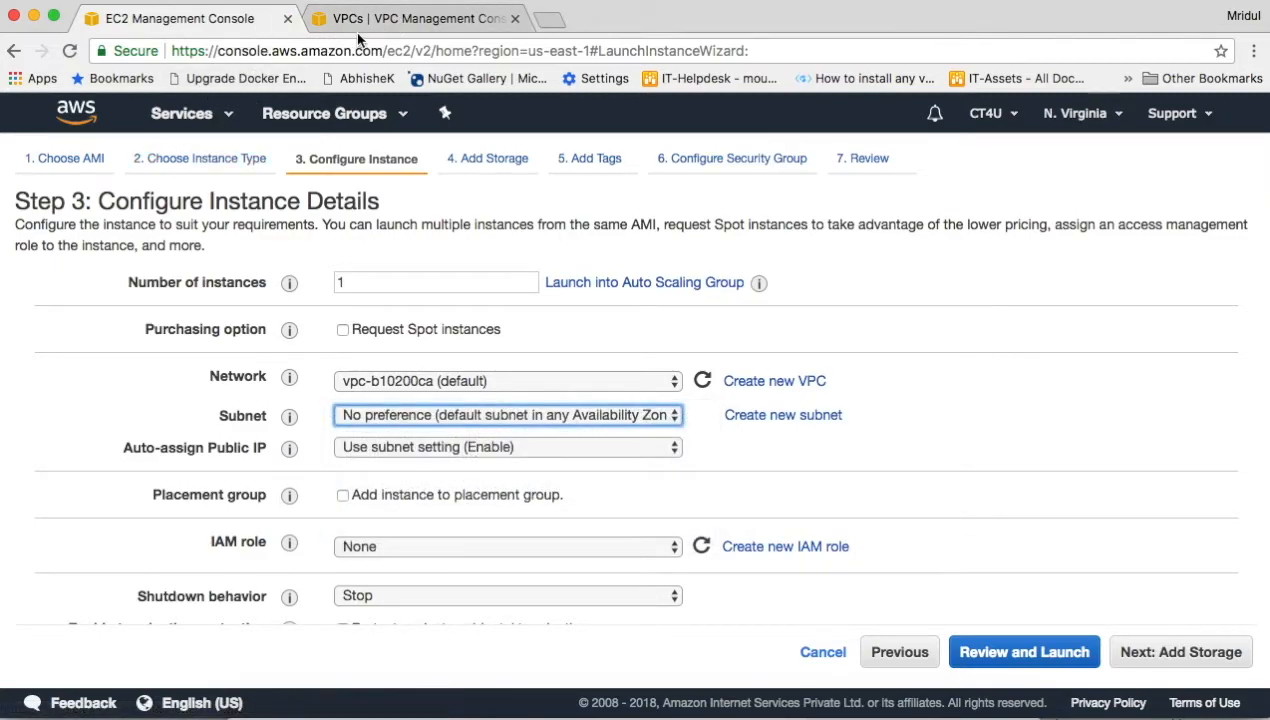
Leave the launch wizard for the console home page and open the EC2 dashboard for the N. Virginia region.
left_click(80, 163)
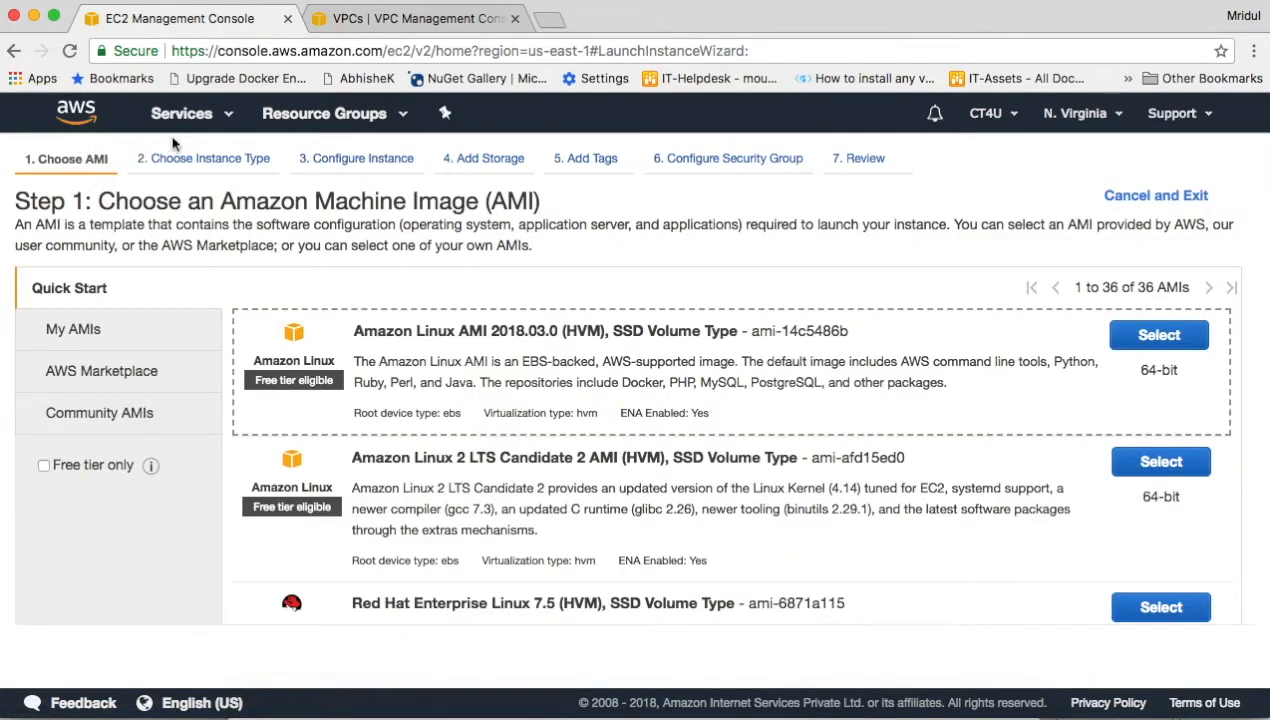
left_click(184, 113)
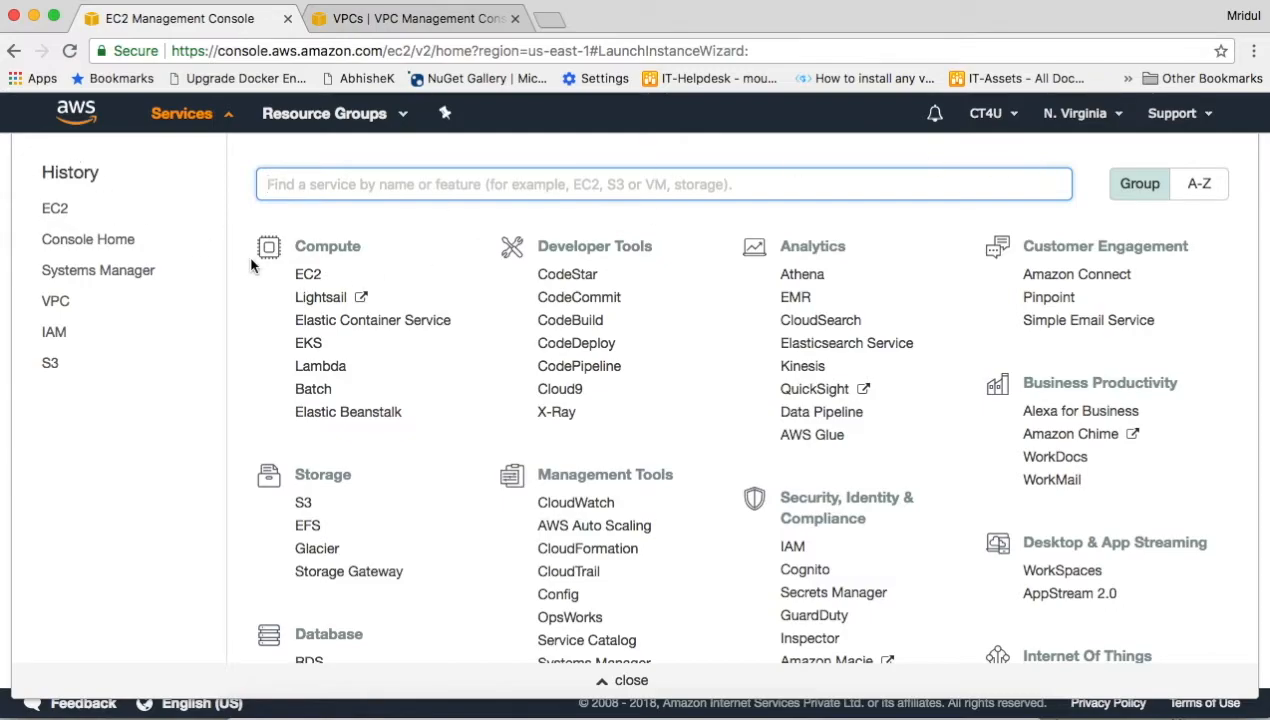
left_click(86, 113)
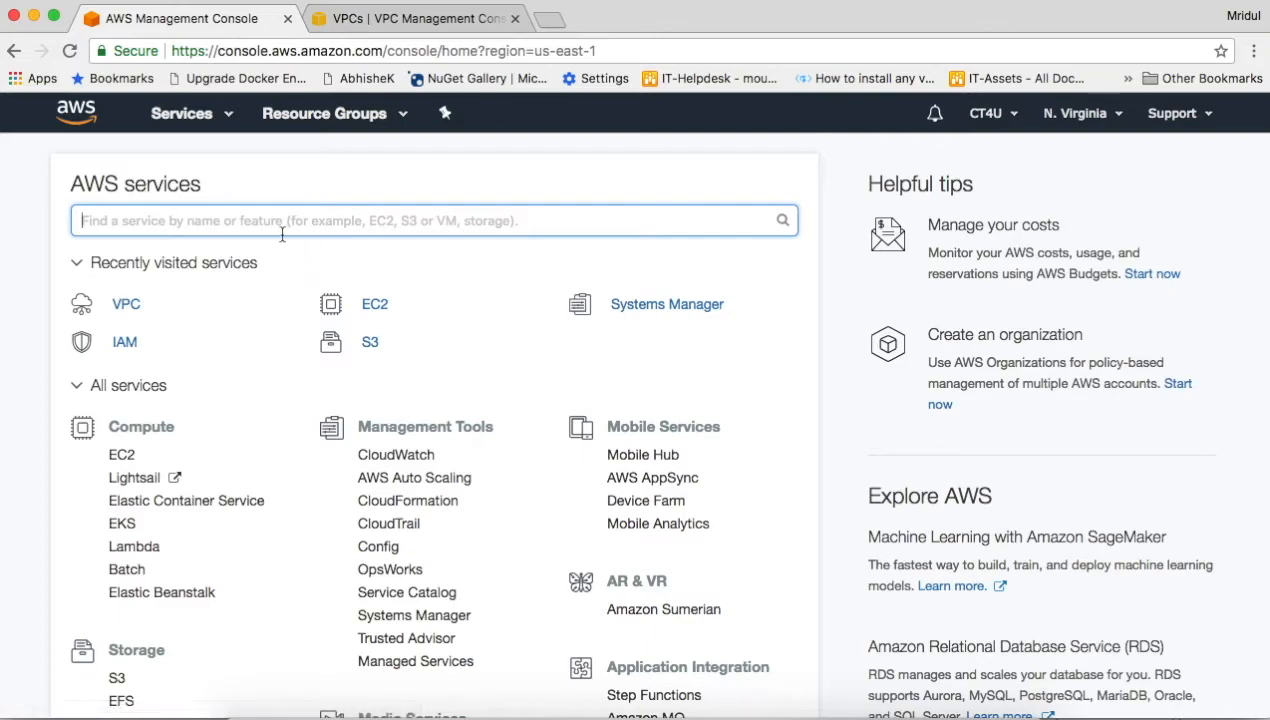
left_click(1098, 116)
left_click(1098, 116)
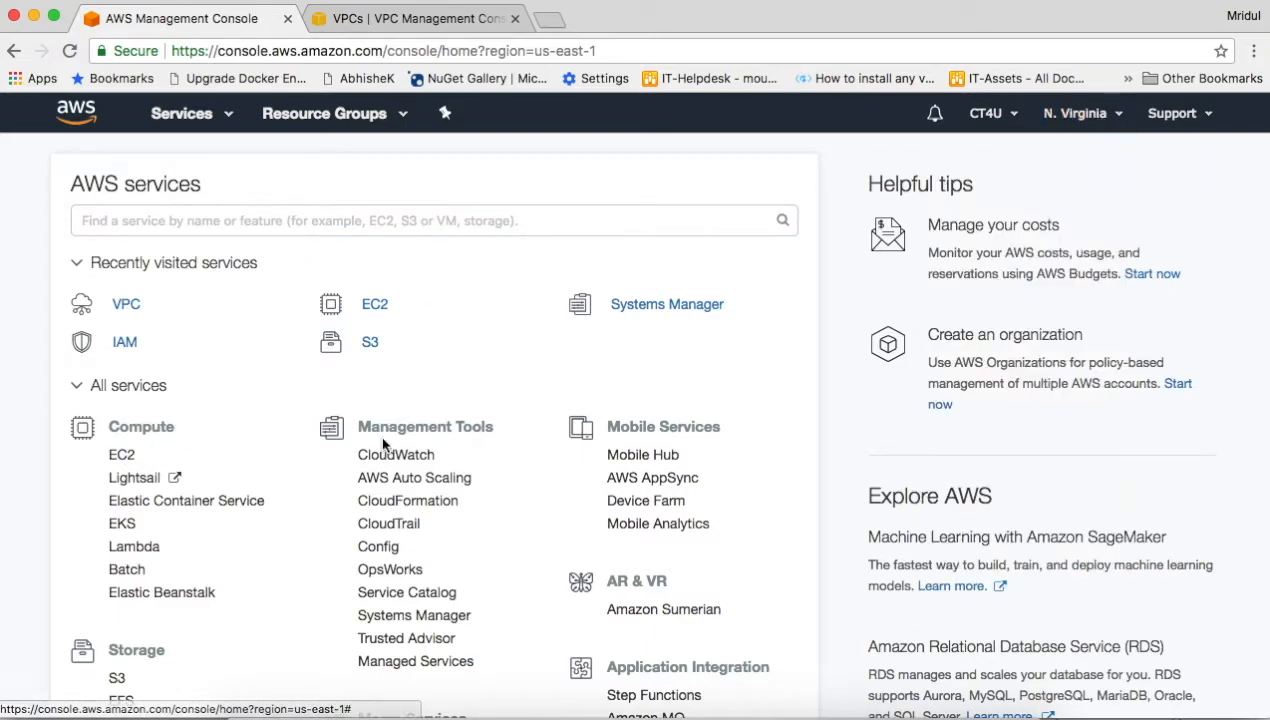
left_click(120, 455)
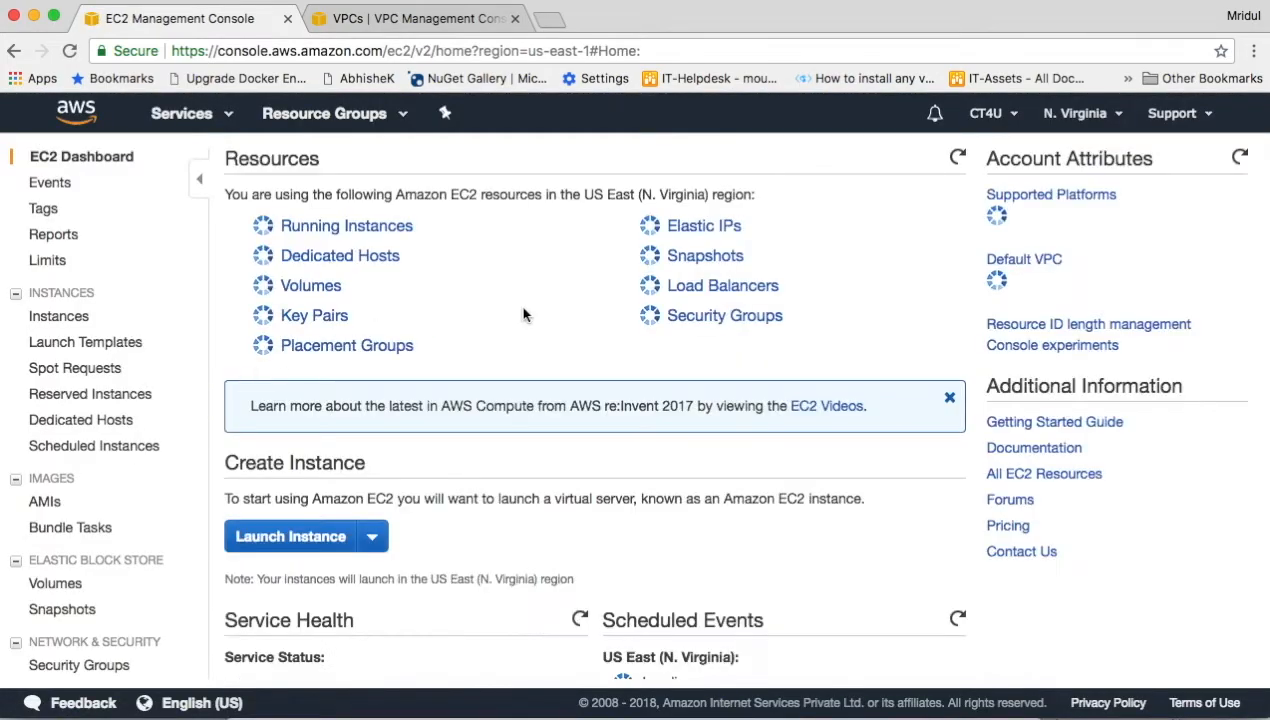
Review the status of the availability zones listed under service health on the EC2 dashboard.
scroll(480, 453, "down", 5)
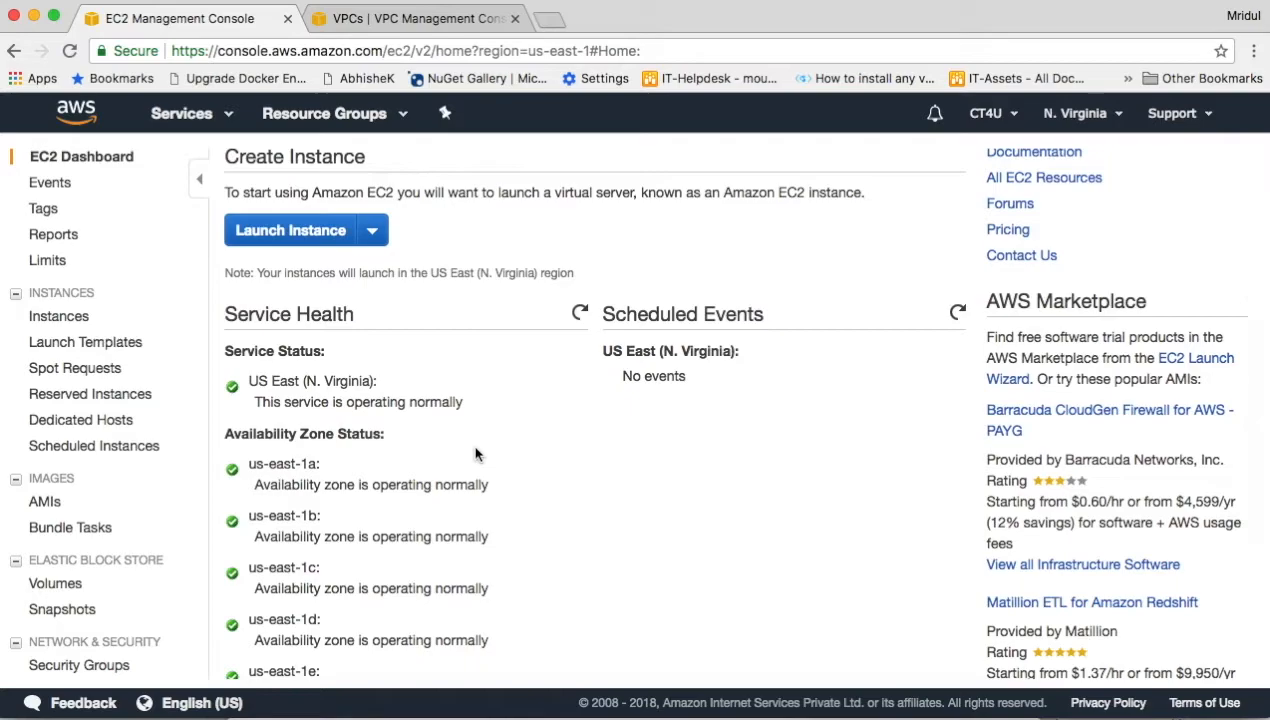
scroll(476, 453, "down", 2)
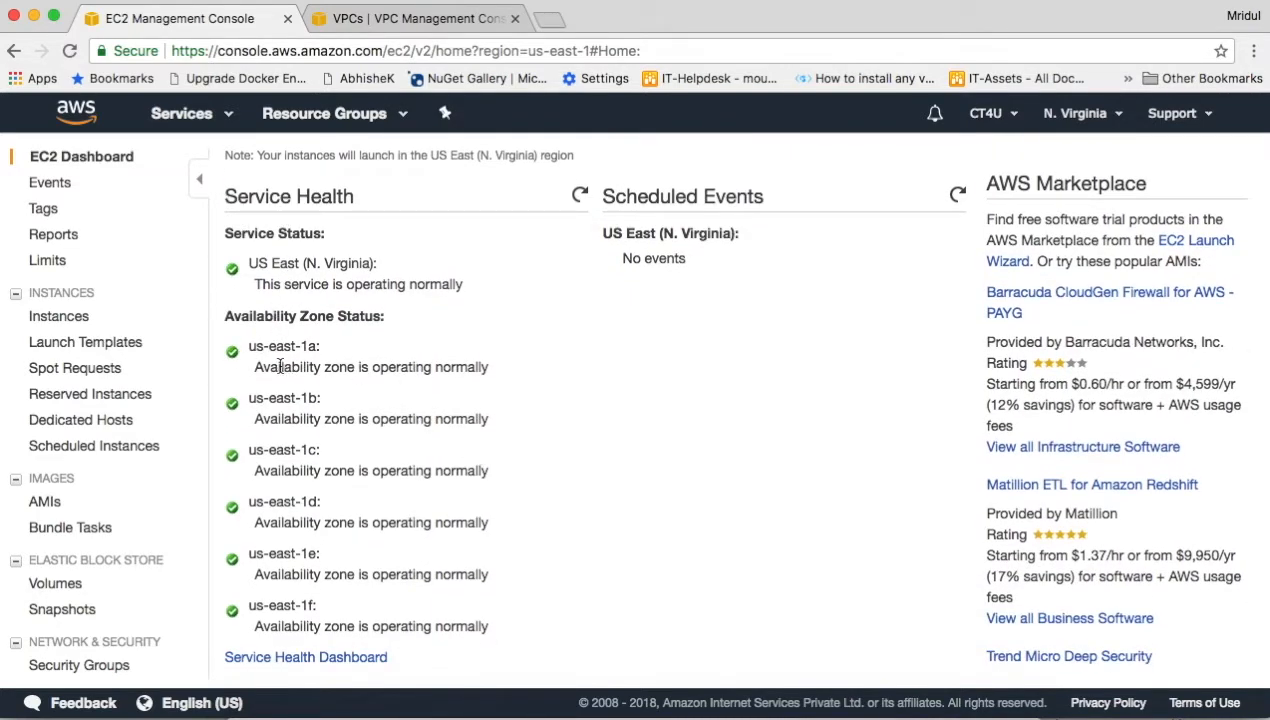
left_click_drag(248, 347, 340, 612)
scroll(336, 602, "up", 5)
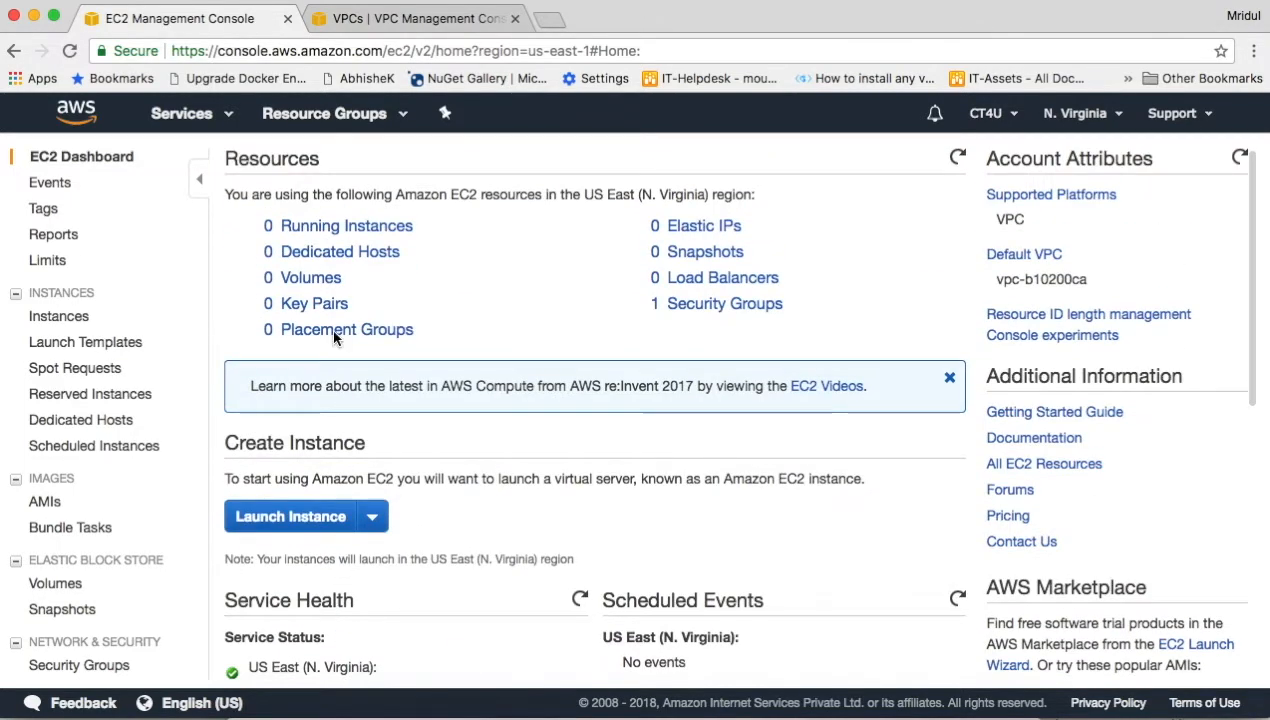
Start a new instance launch with Amazon Linux AMI 2018.03.0 (HVM) and the t2.micro type, continuing to the instance details.
left_click(296, 522)
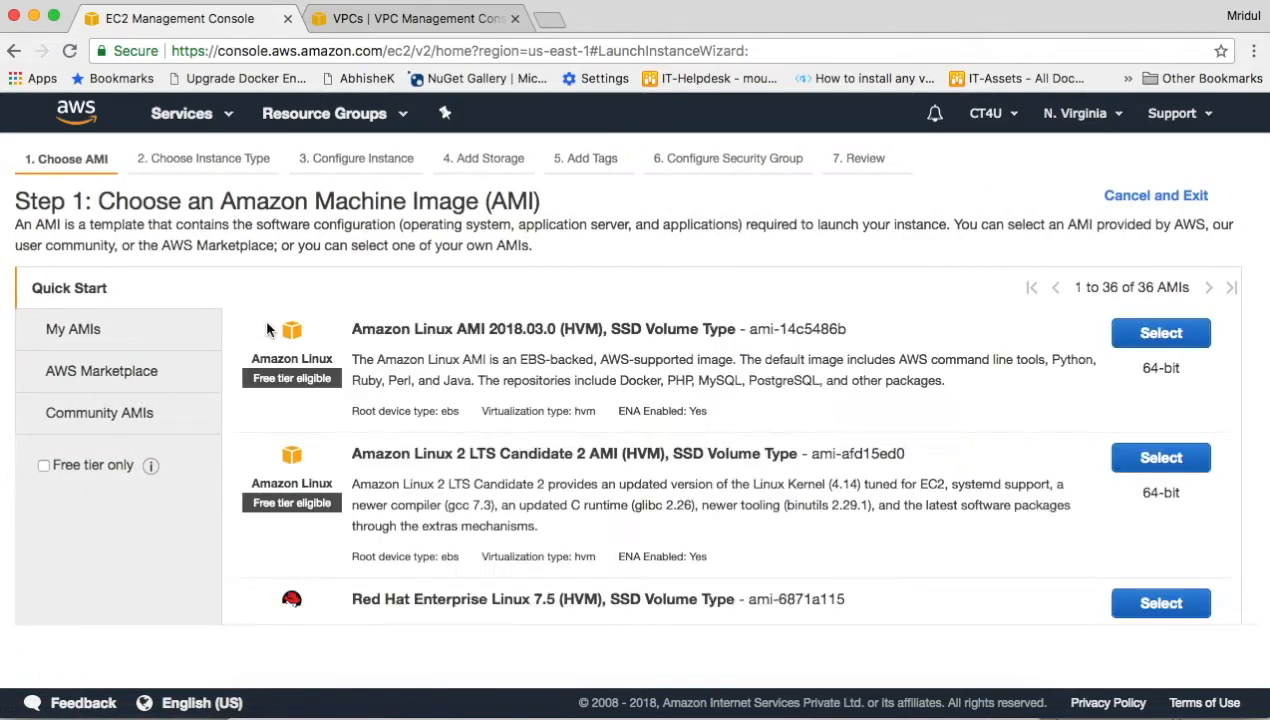
left_click(1163, 334)
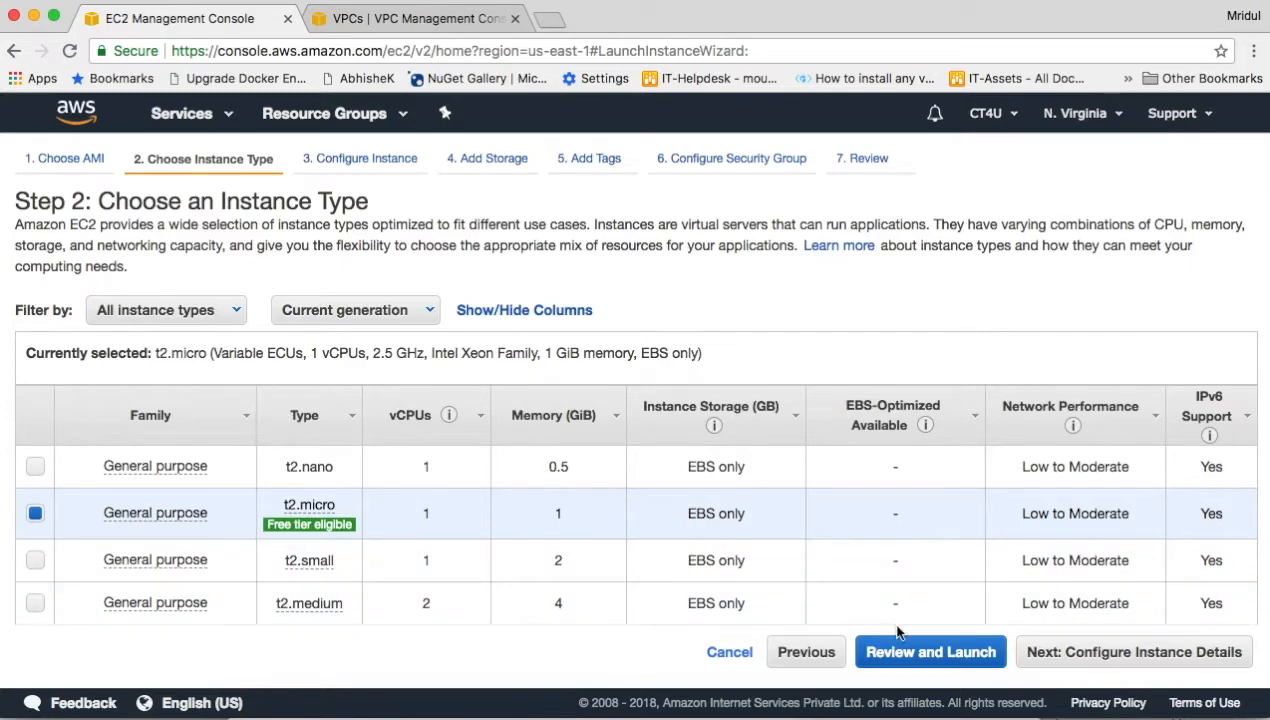
left_click(1076, 664)
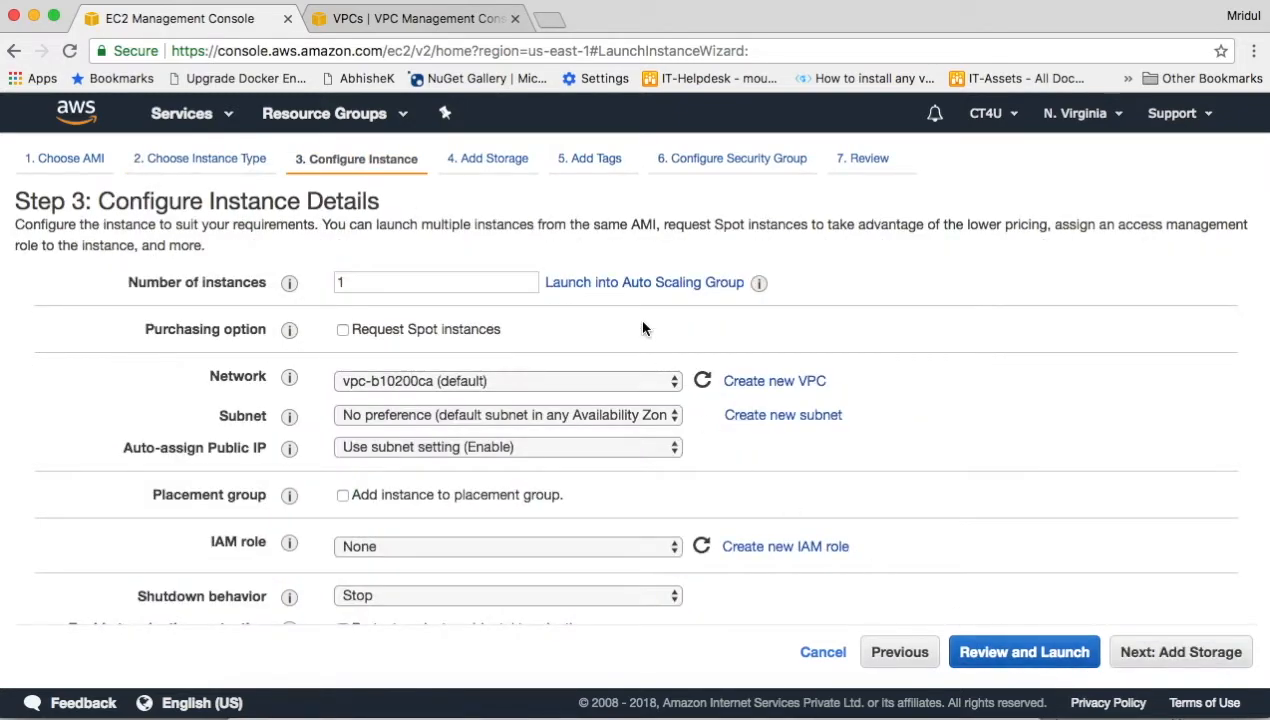
Choose the default subnet in us-east-1a for the instance and check the auto-assign public IP options.
left_click(537, 418)
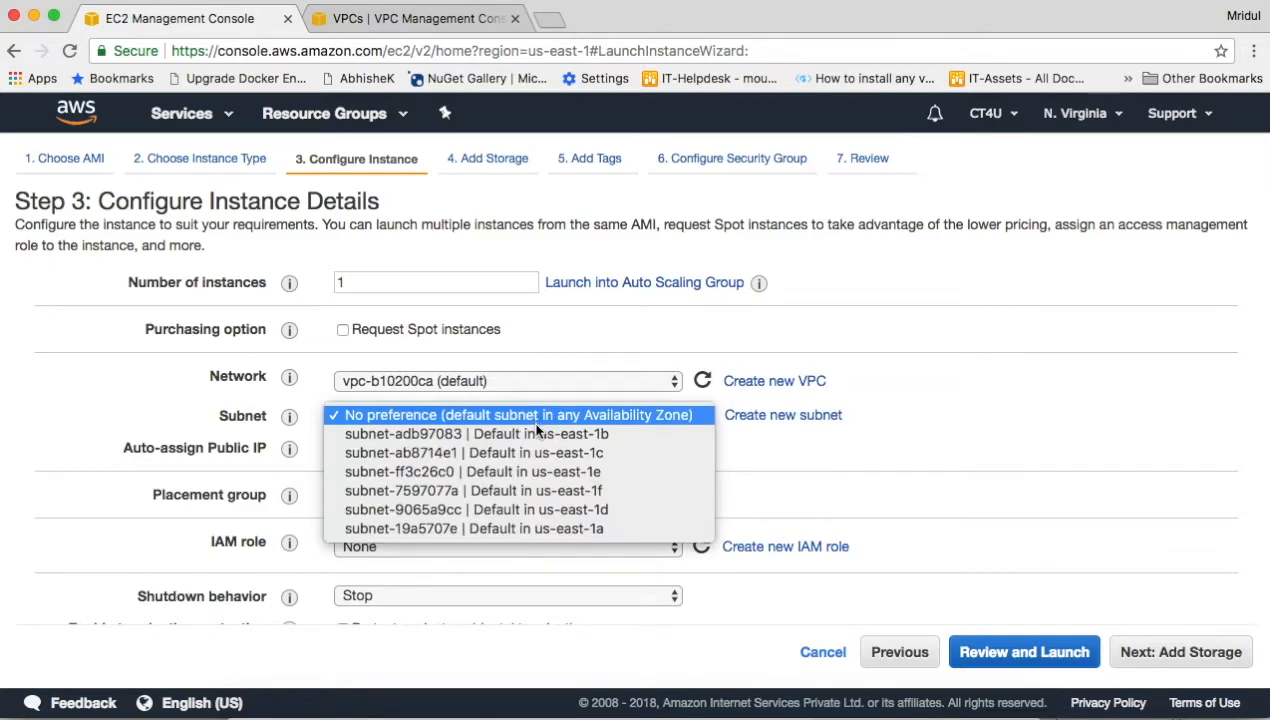
left_click(480, 530)
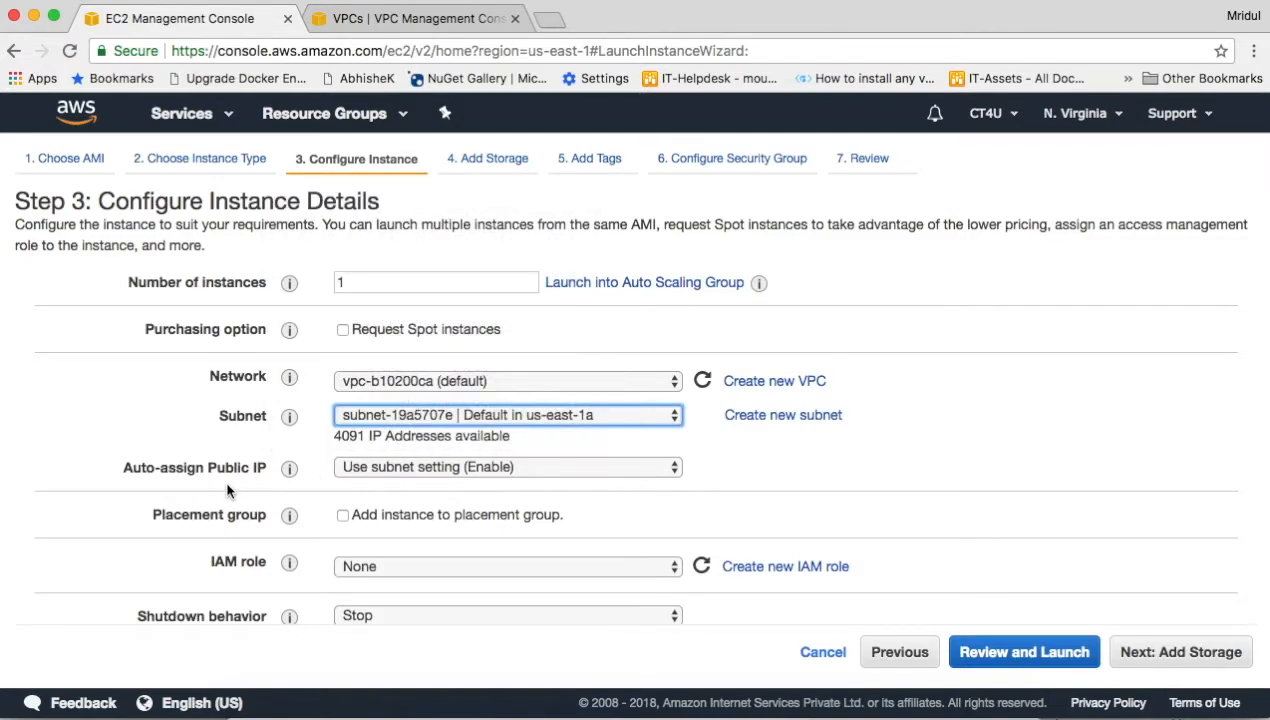
left_click(521, 470)
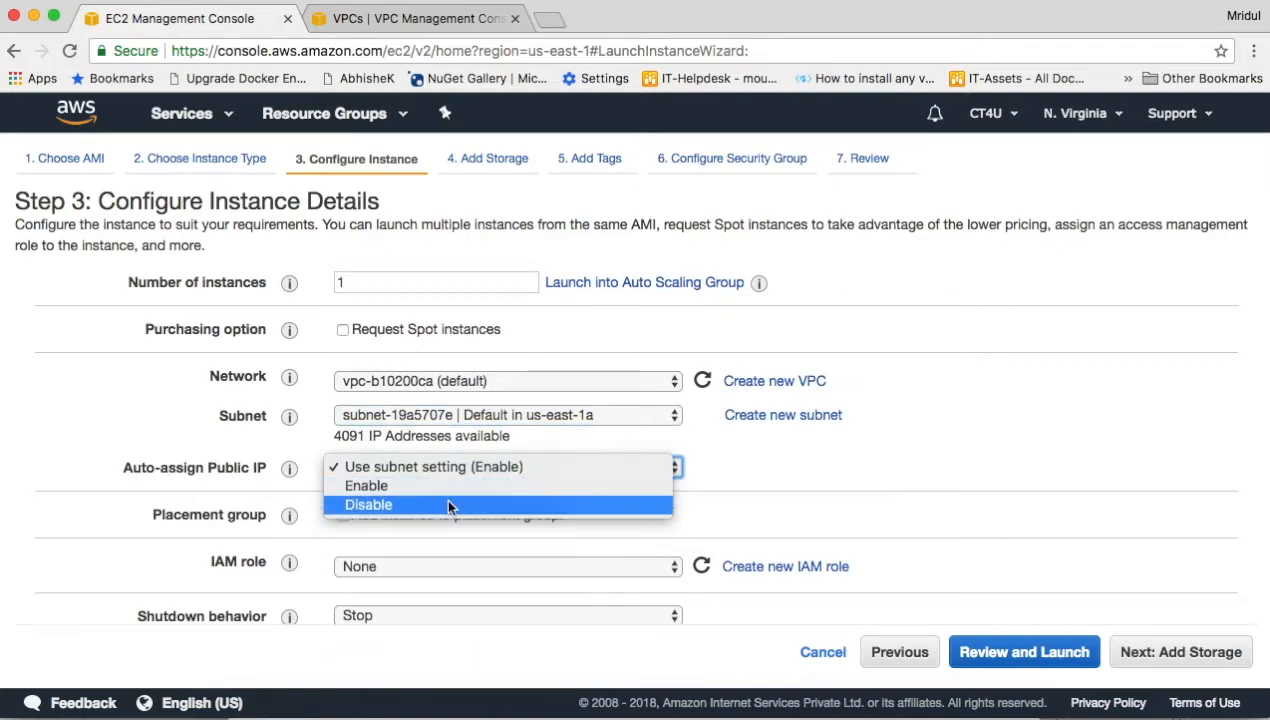
left_click(814, 528)
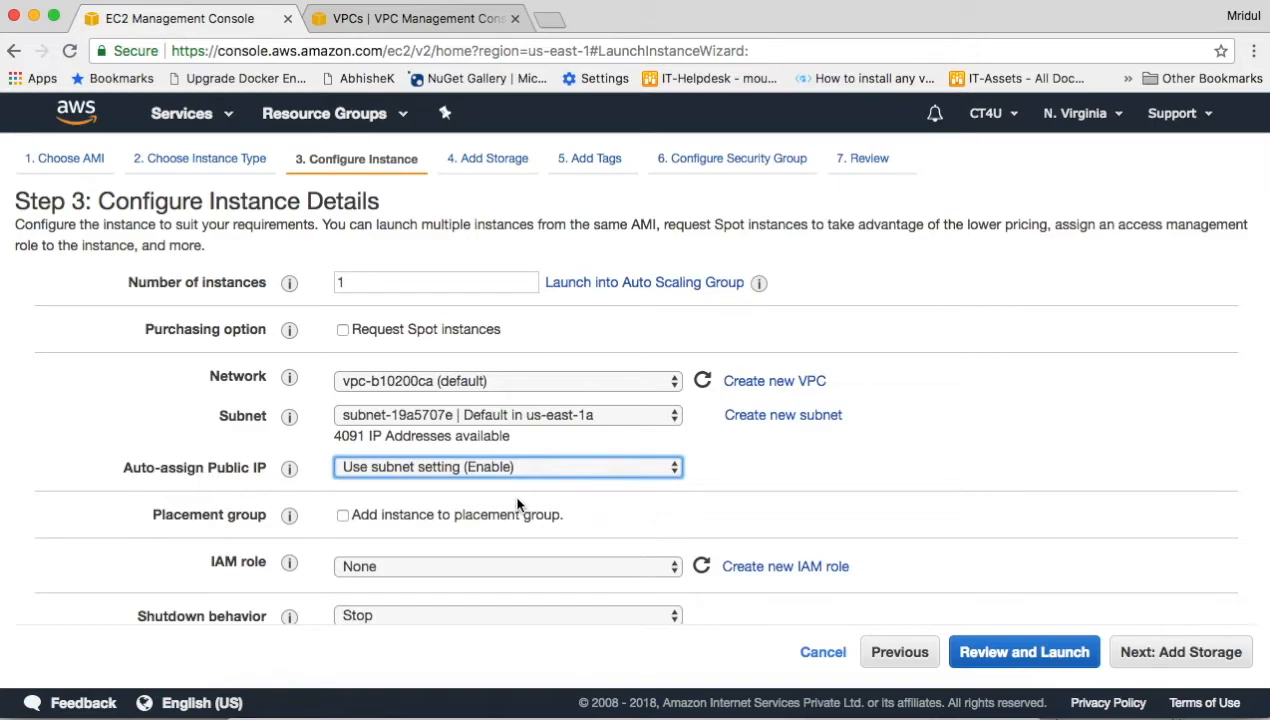
Try adding the instance to an existing placement group and clear the placement group option again.
left_click(342, 516)
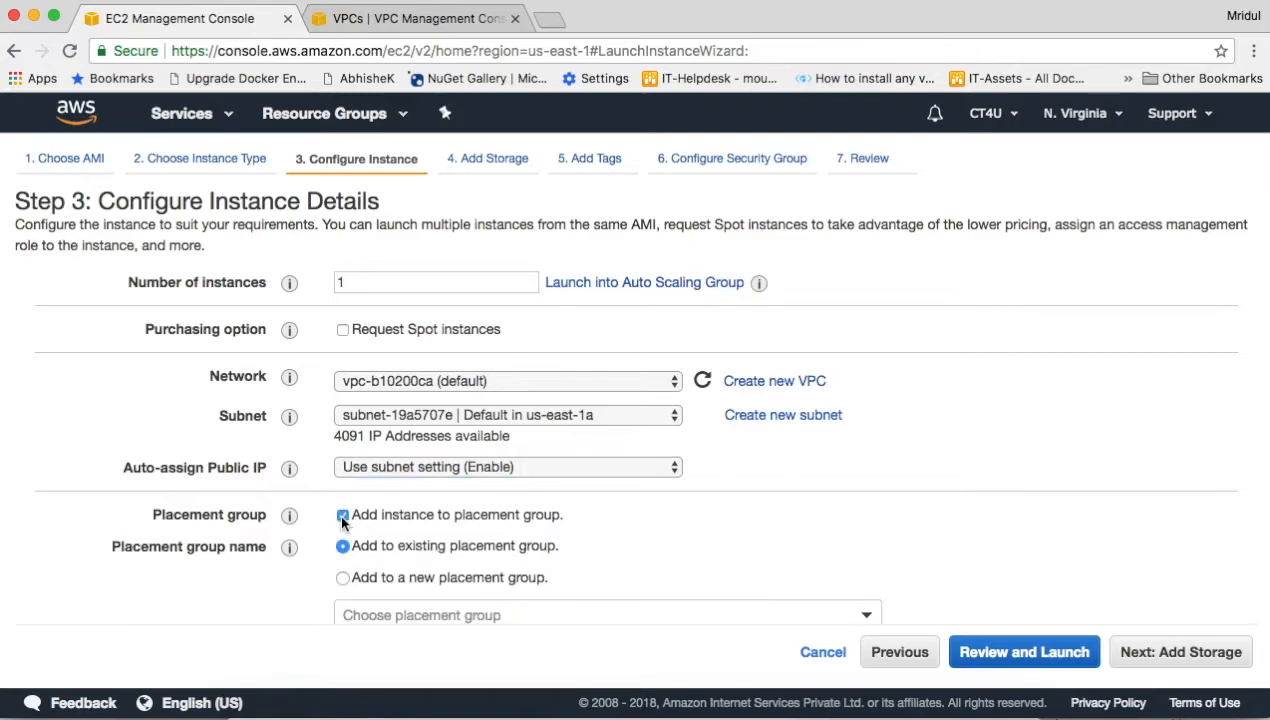
scroll(589, 529, "down", 3)
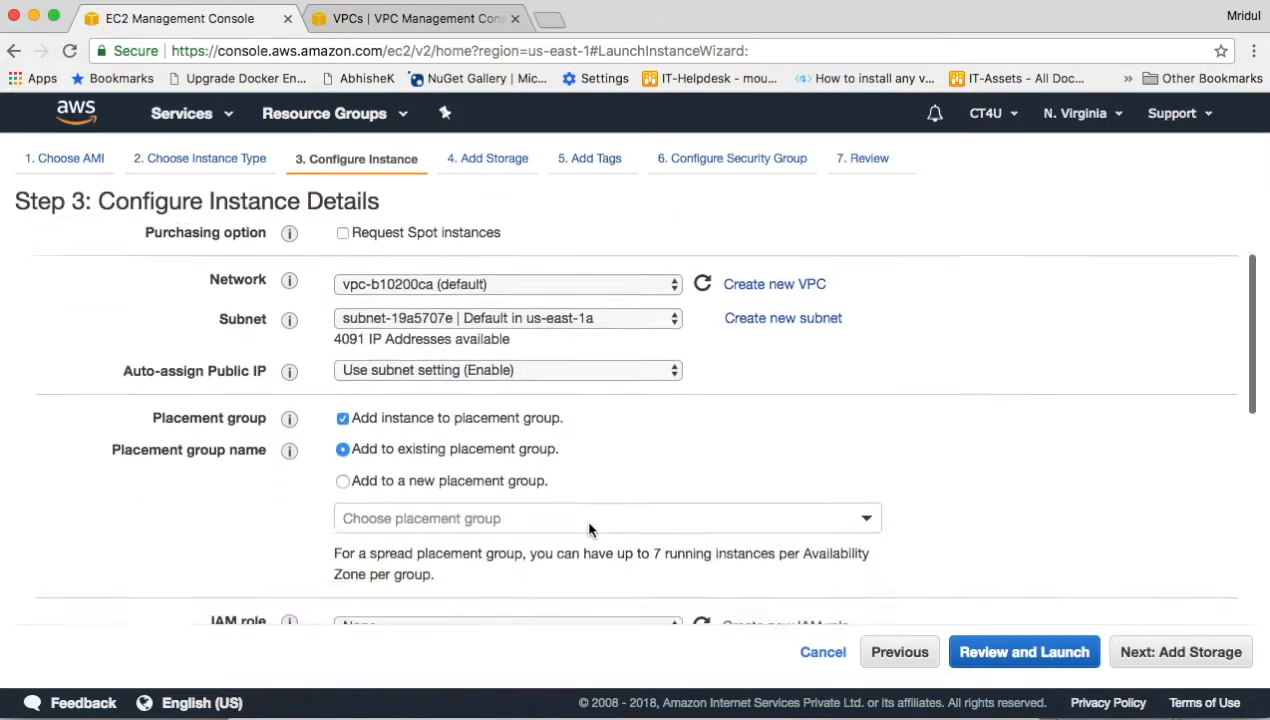
left_click(630, 489)
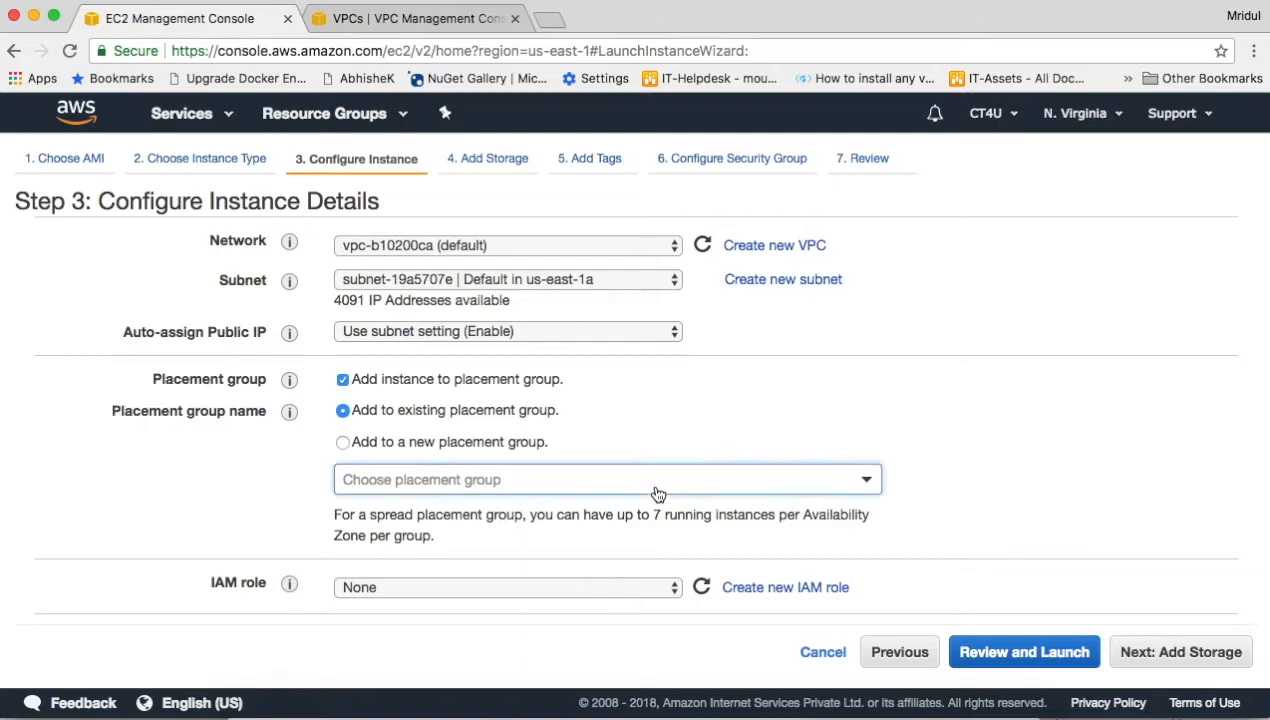
left_click(342, 381)
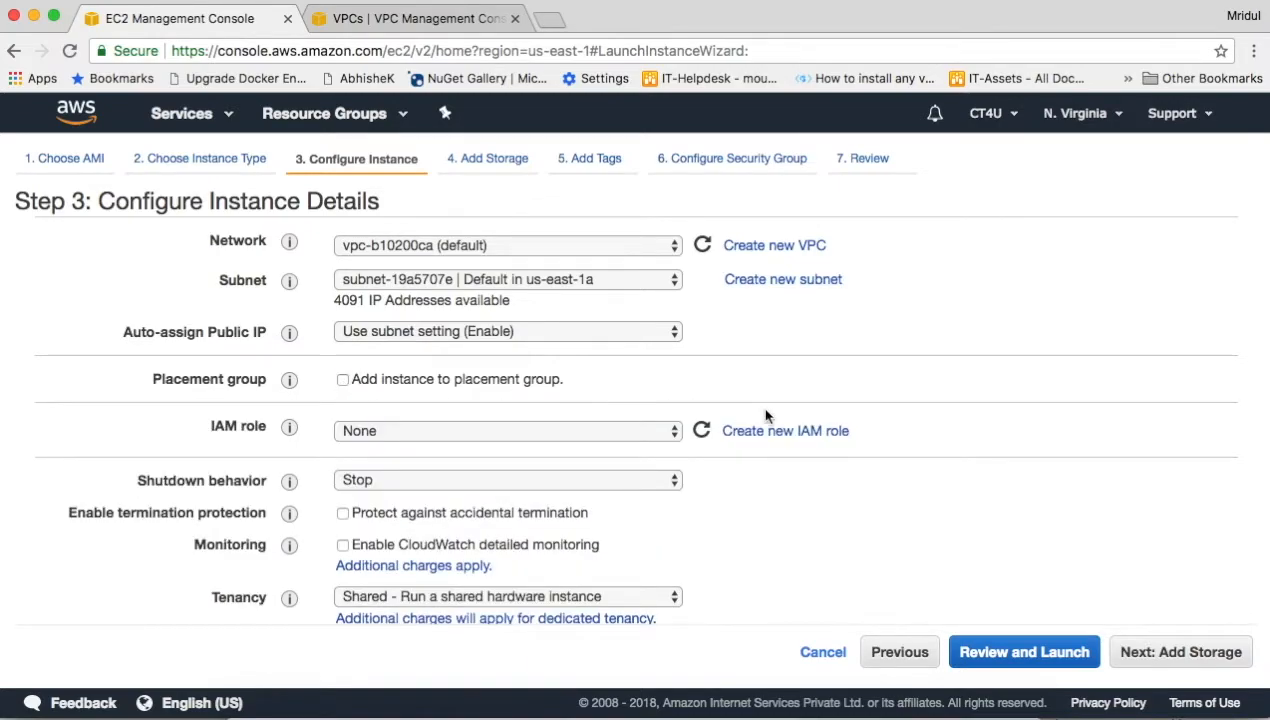
Check the available IAM roles and the shutdown behavior options, keeping None and Stop.
left_click(467, 440)
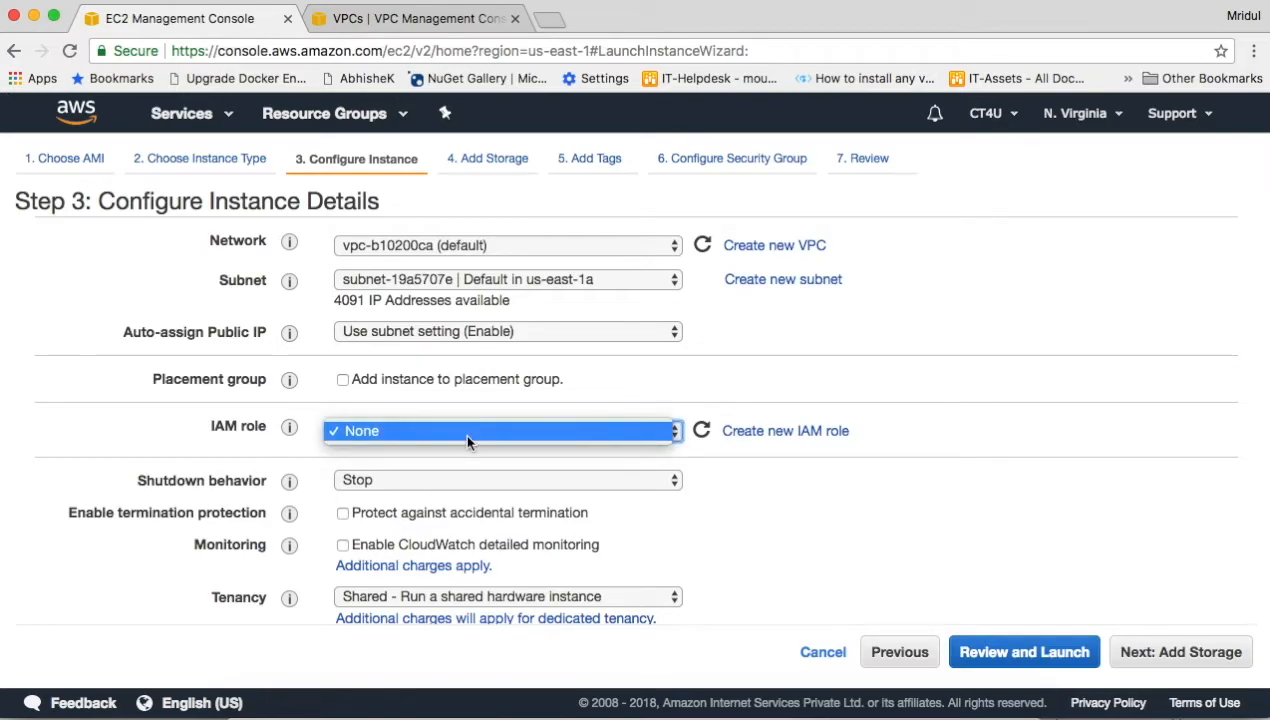
left_click(467, 440)
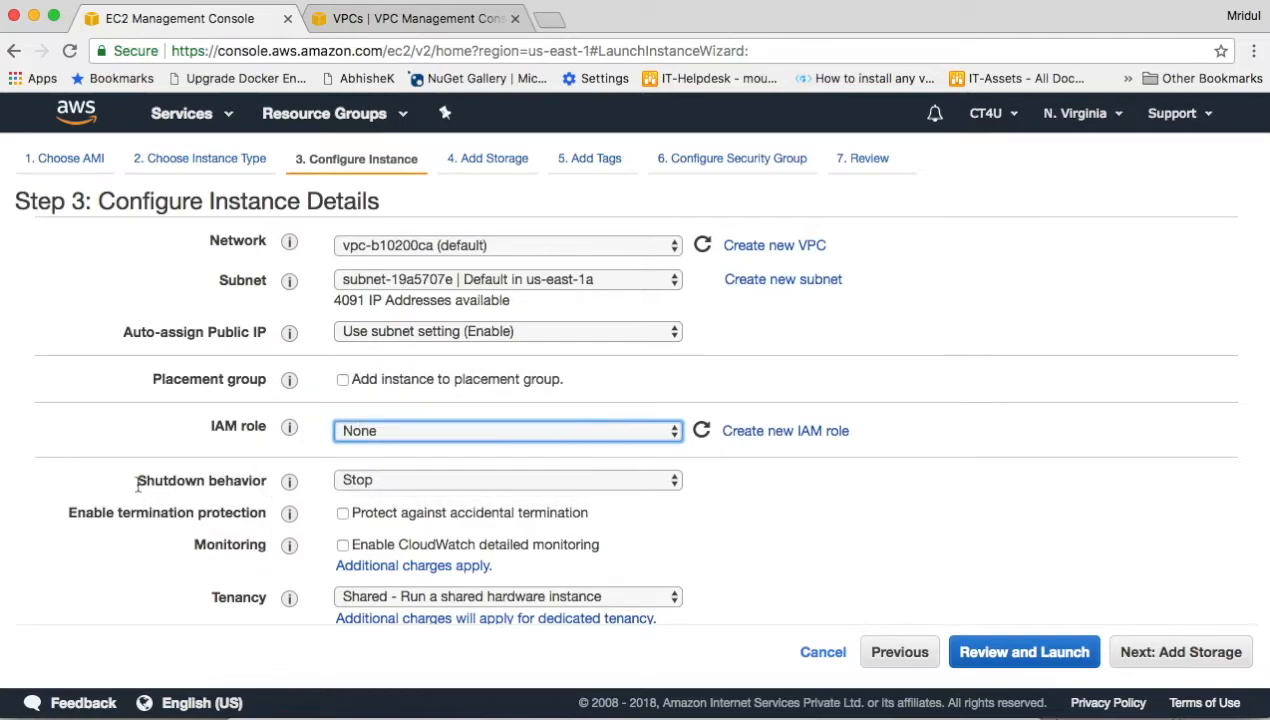
left_click(369, 485)
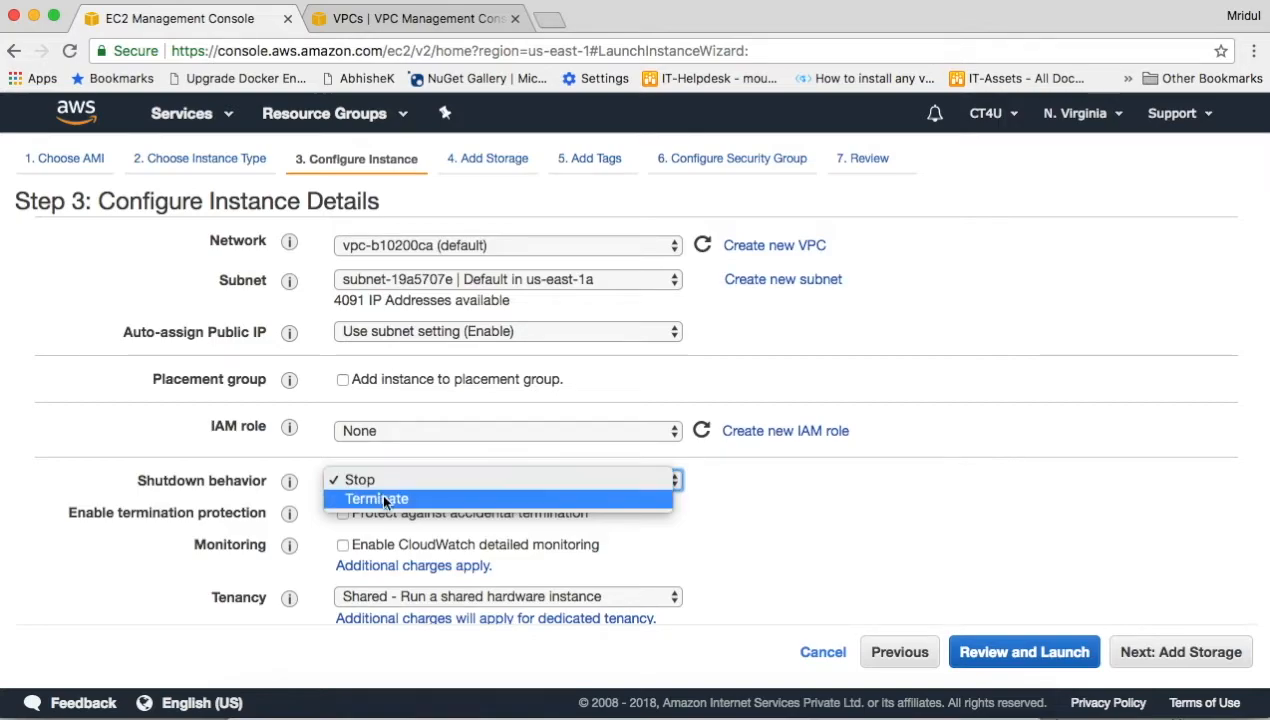
left_click(819, 488)
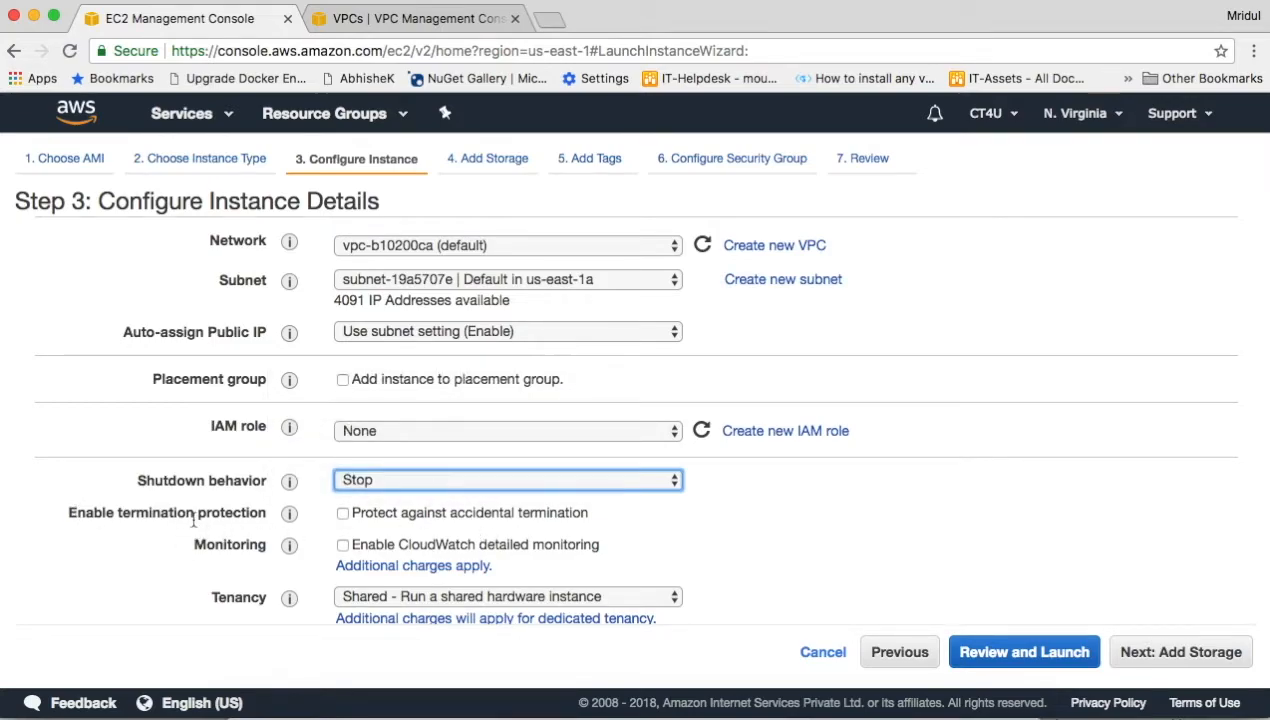
Enable protection against accidental termination and check the tenancy options, keeping shared hardware.
left_click(342, 513)
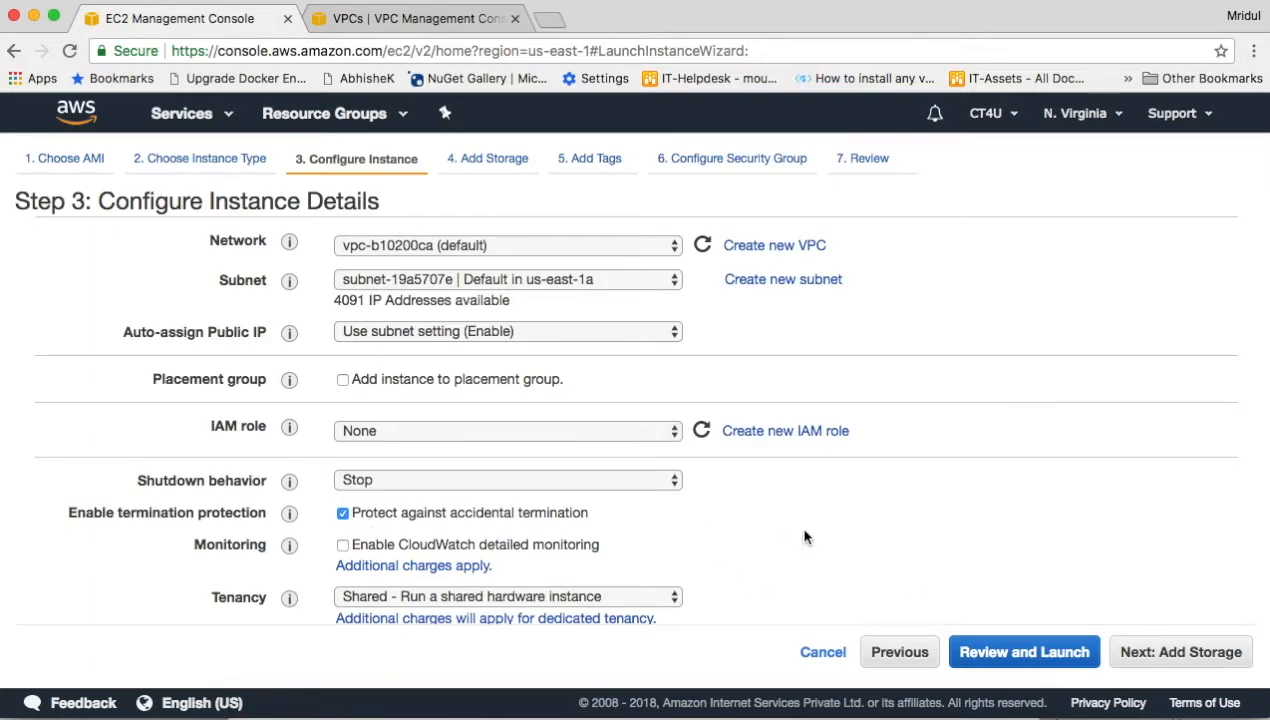
left_click(343, 546)
scroll(747, 524, "down", 3)
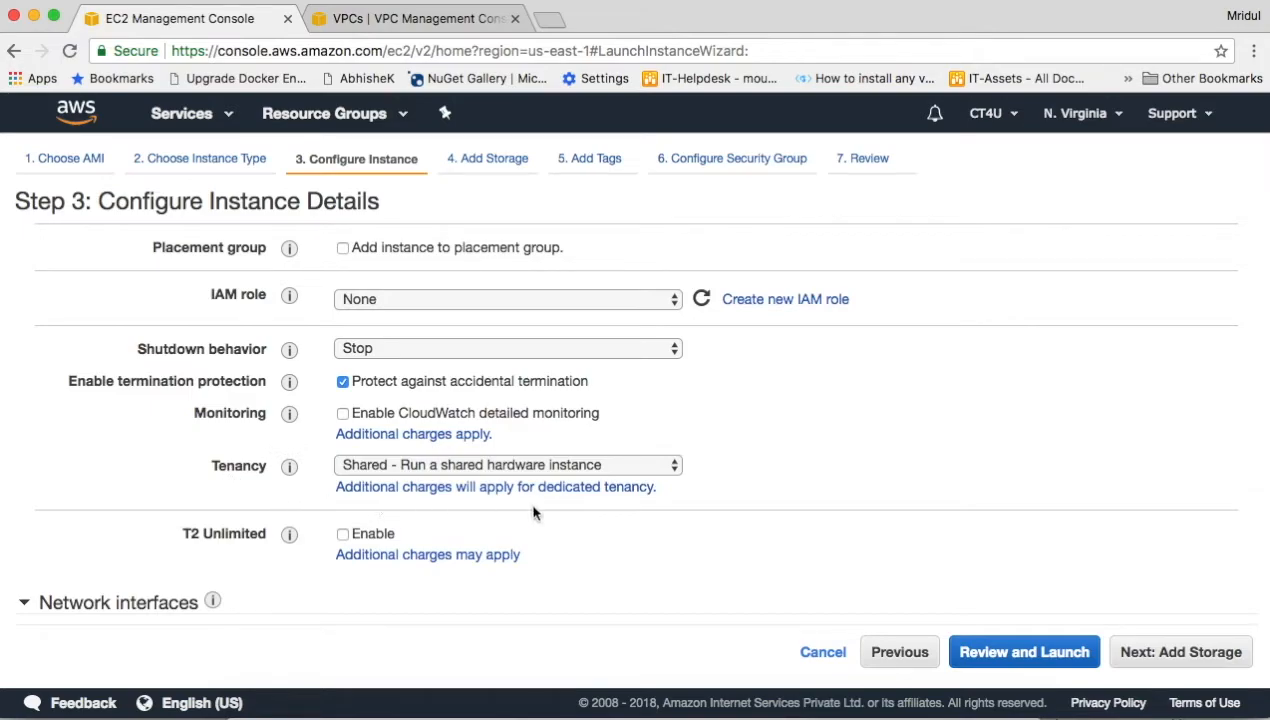
left_click(657, 466)
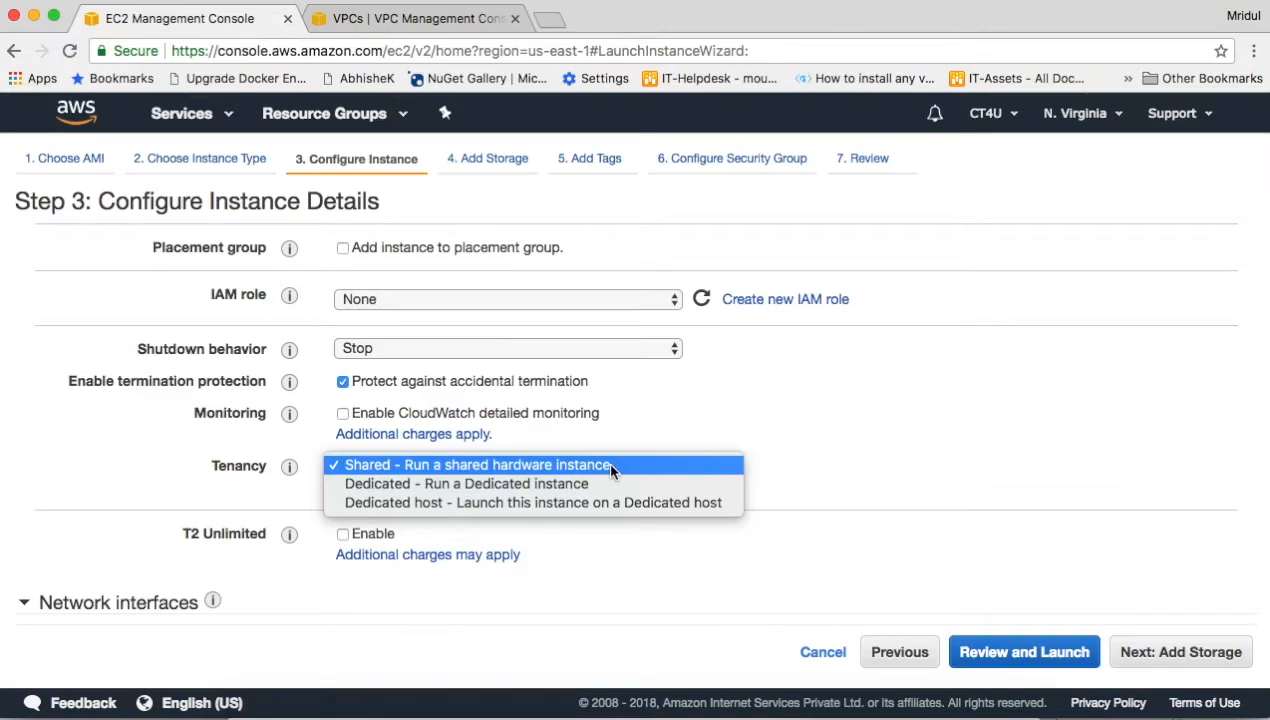
left_click(905, 492)
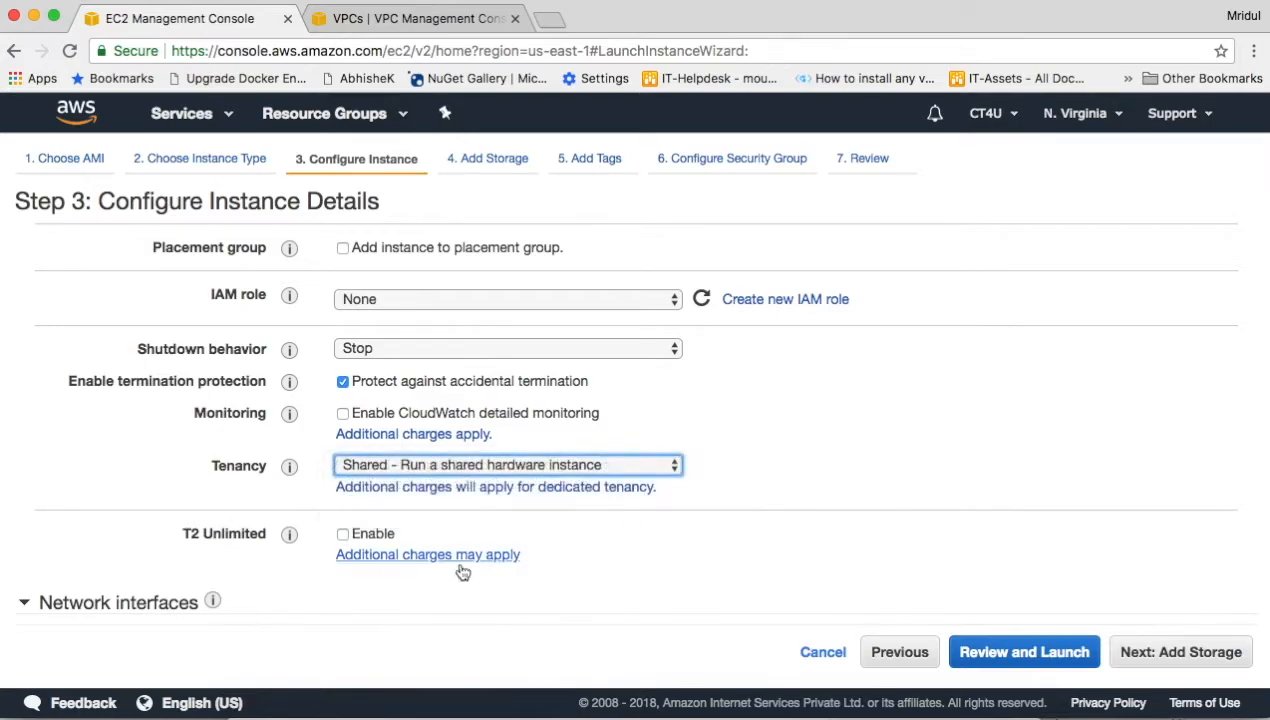
Review the network interface settings and expand the advanced details to view the user data options.
scroll(736, 506, "down", 2)
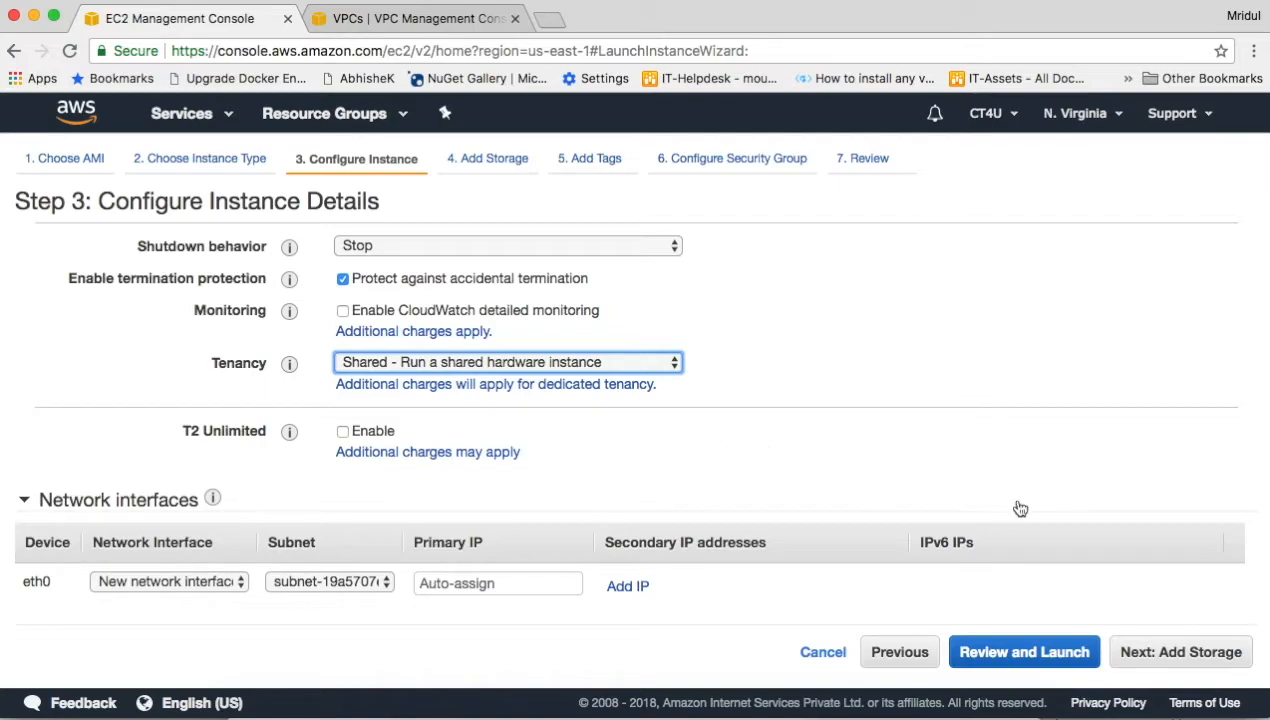
scroll(768, 460, "down", 2)
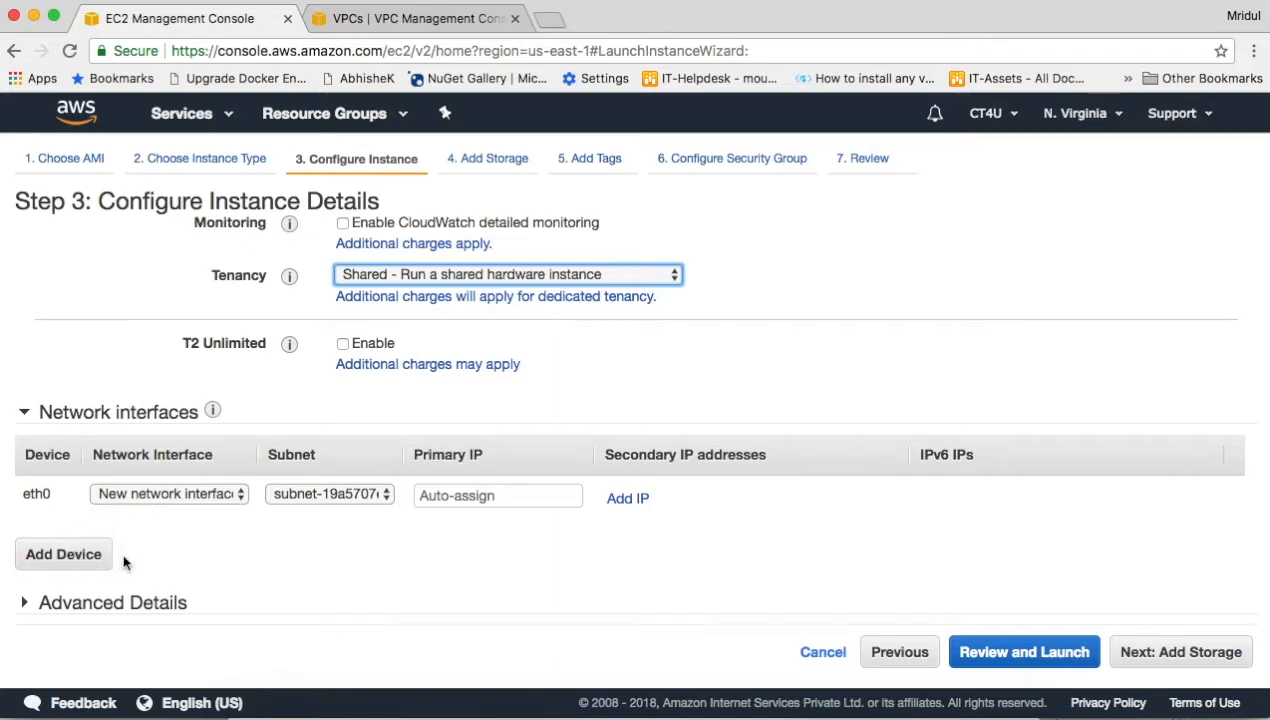
left_click(62, 604)
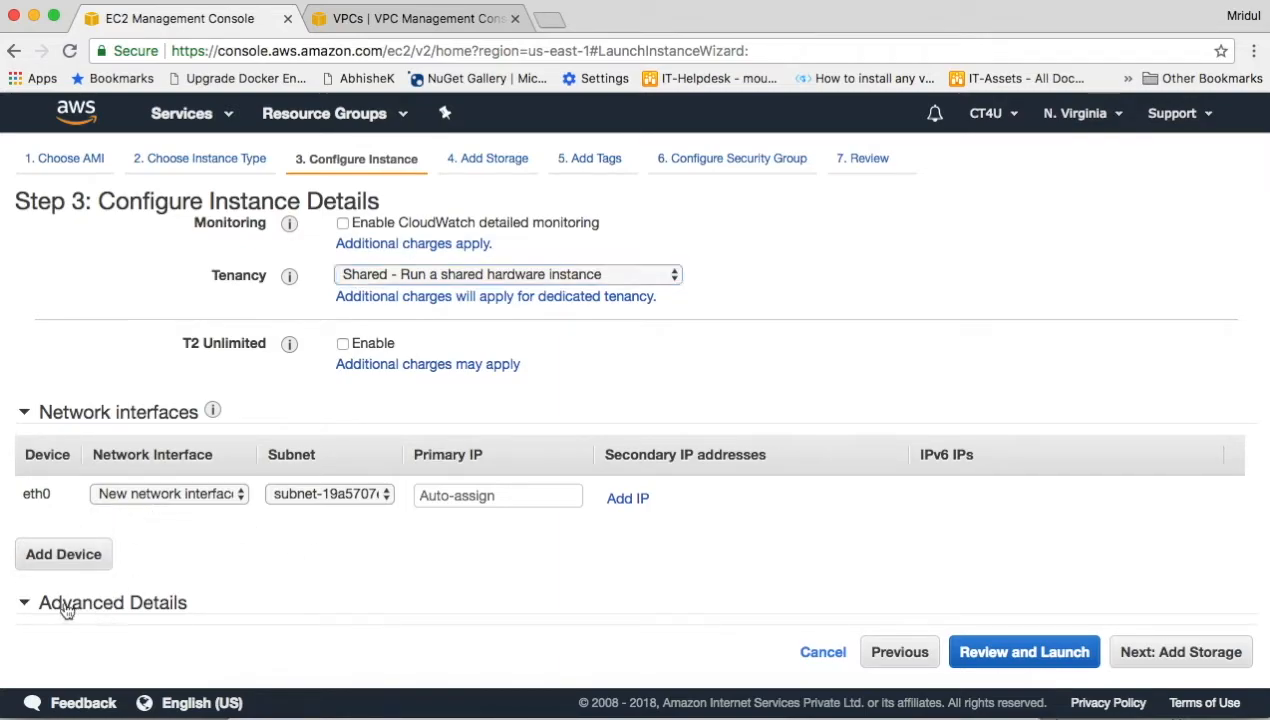
scroll(268, 573, "down", 2)
scroll(270, 574, "down", 1)
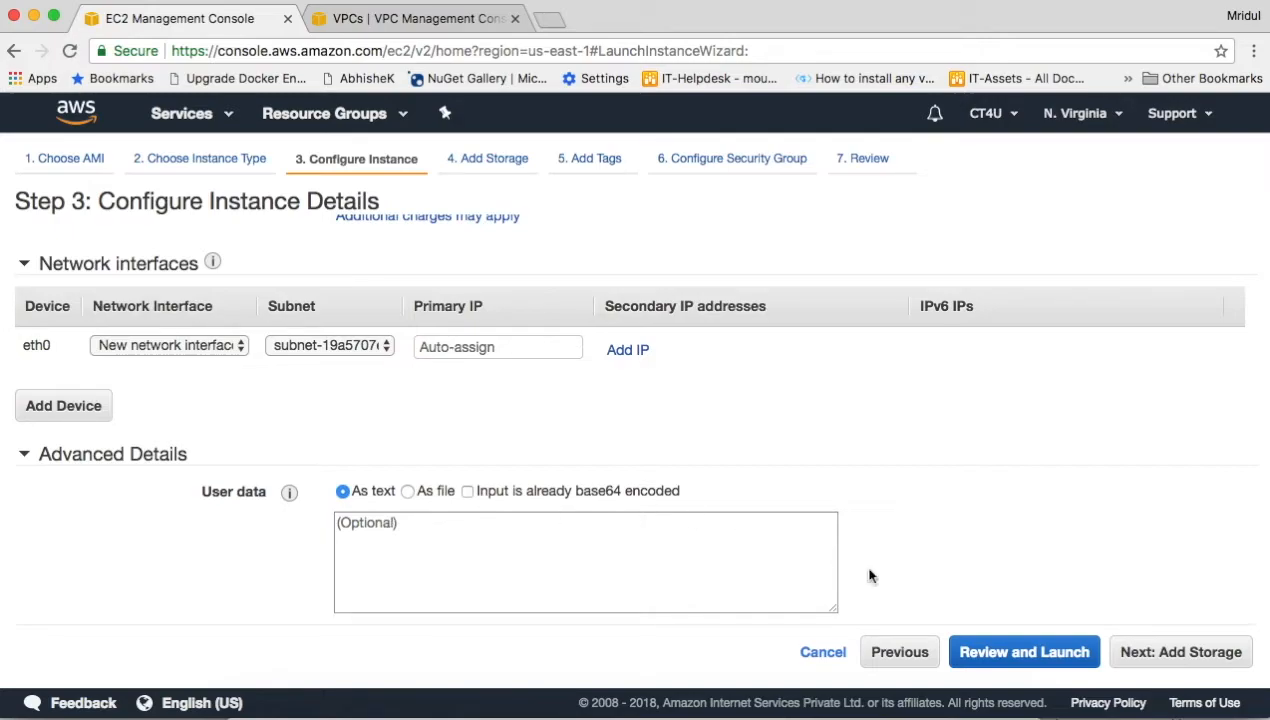
Continue to the storage settings, set the root volume size to 30 GiB, and proceed to the tags.
left_click(1167, 654)
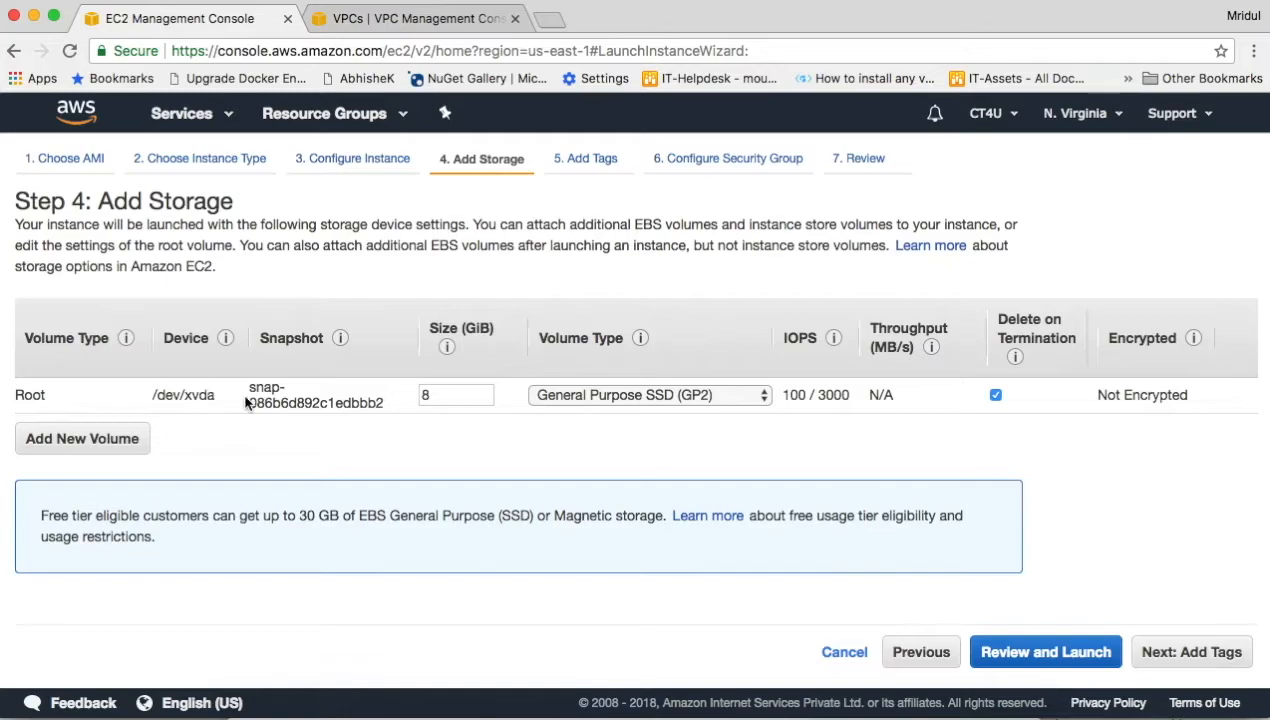
double_click(428, 396)
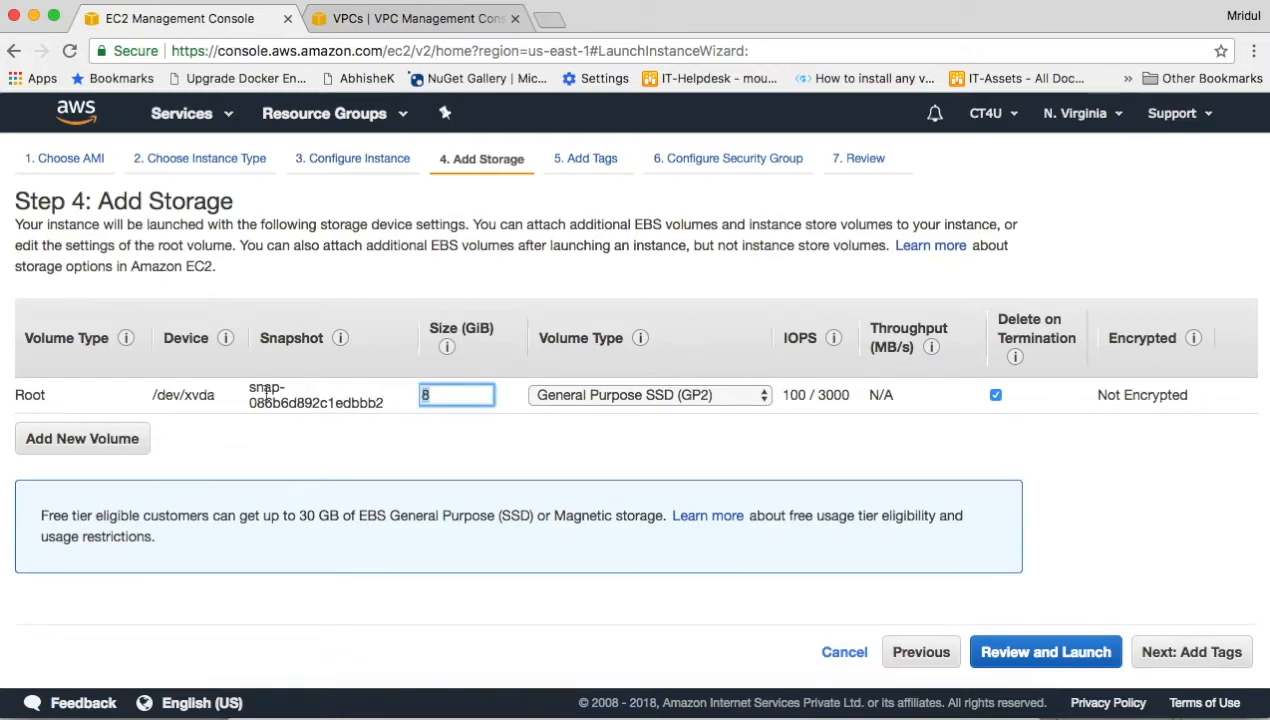
type("30")
left_click(540, 443)
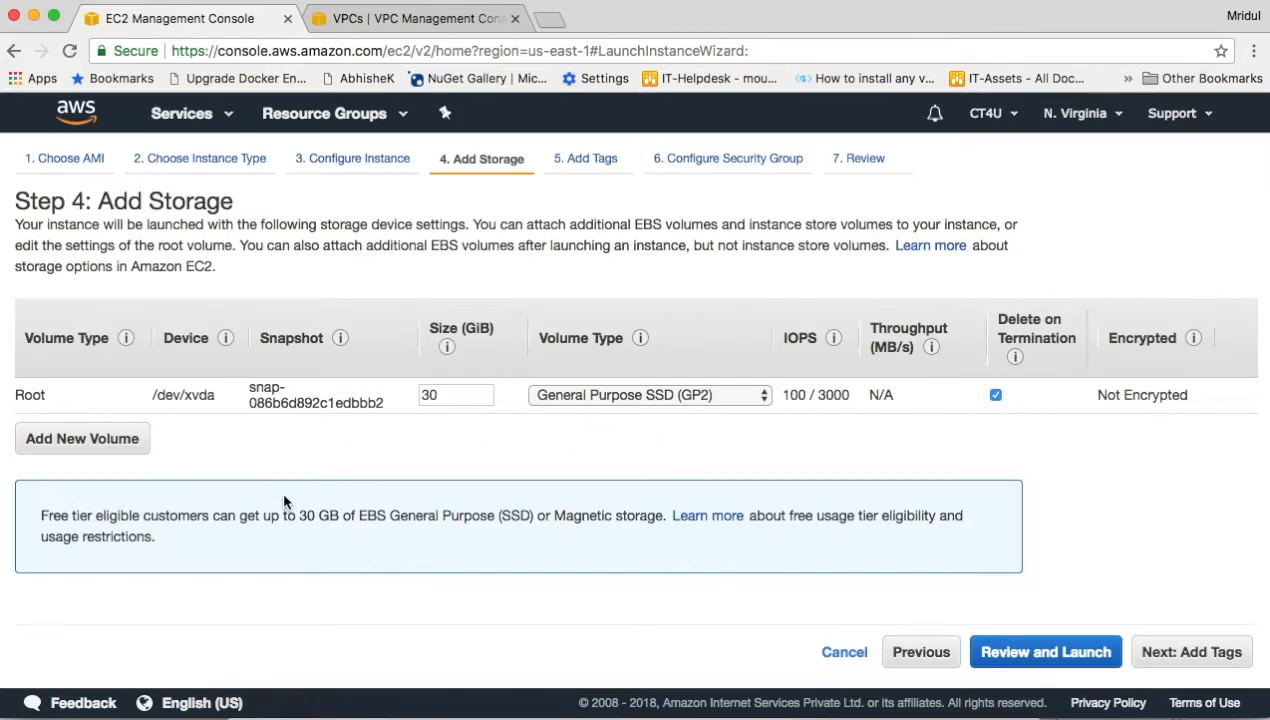
left_click(1160, 656)
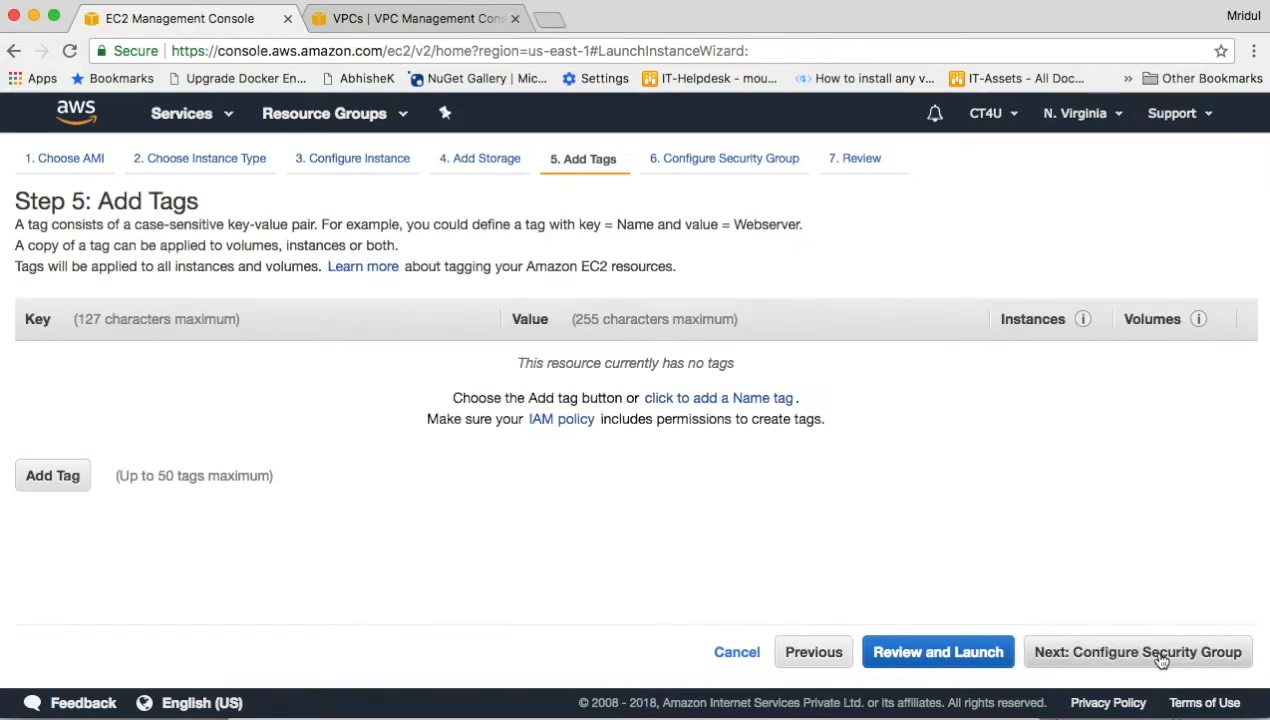
Add a tag with key Name and value Test Server, and continue to the security group settings.
left_click(52, 477)
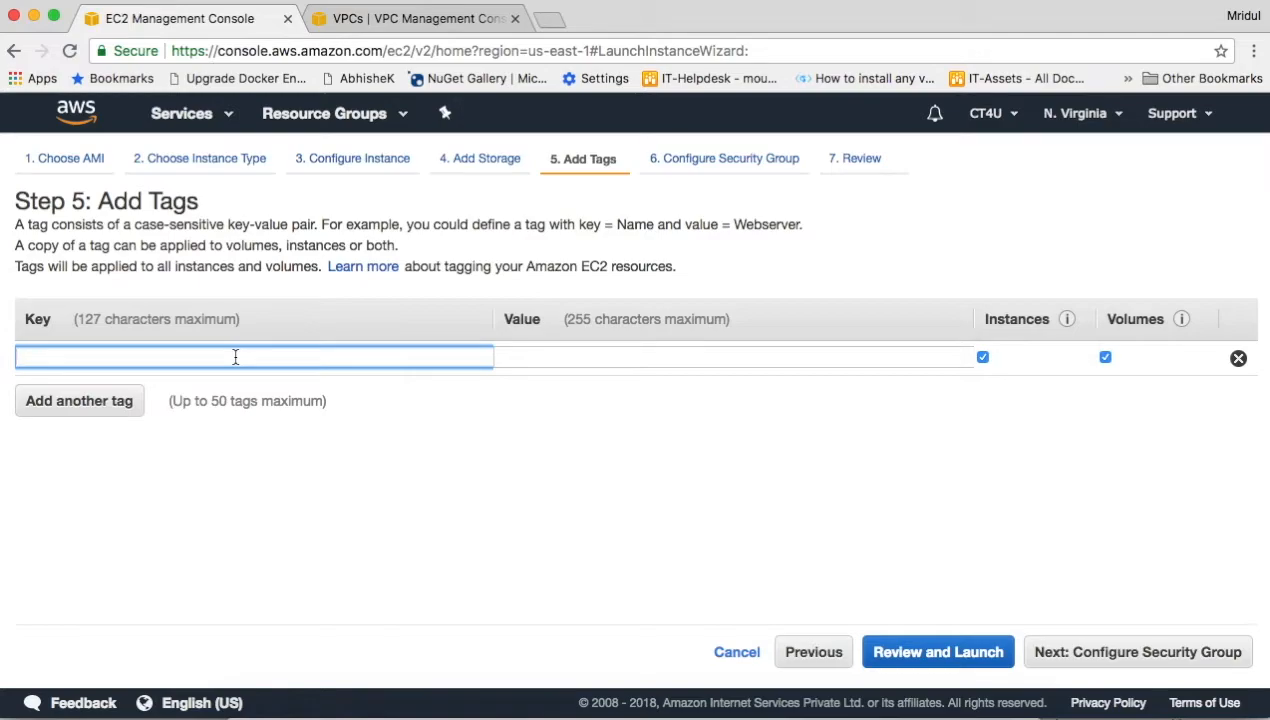
type("Name")
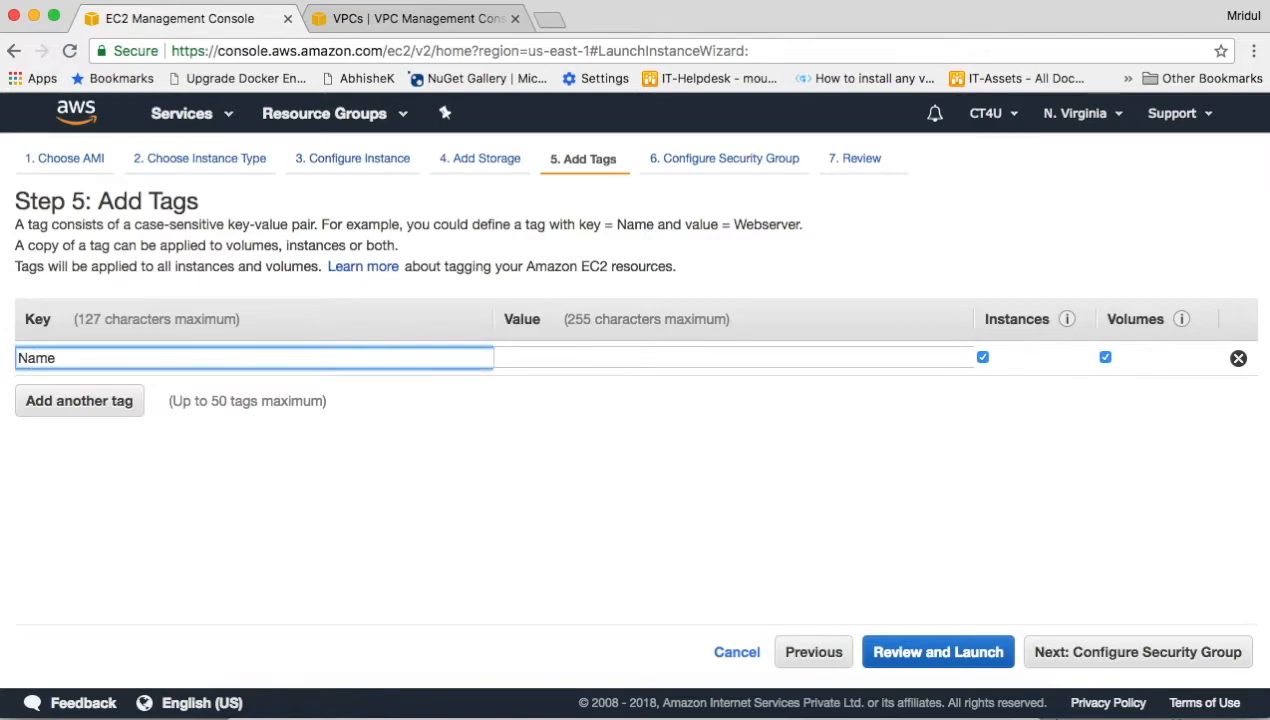
key("Tab")
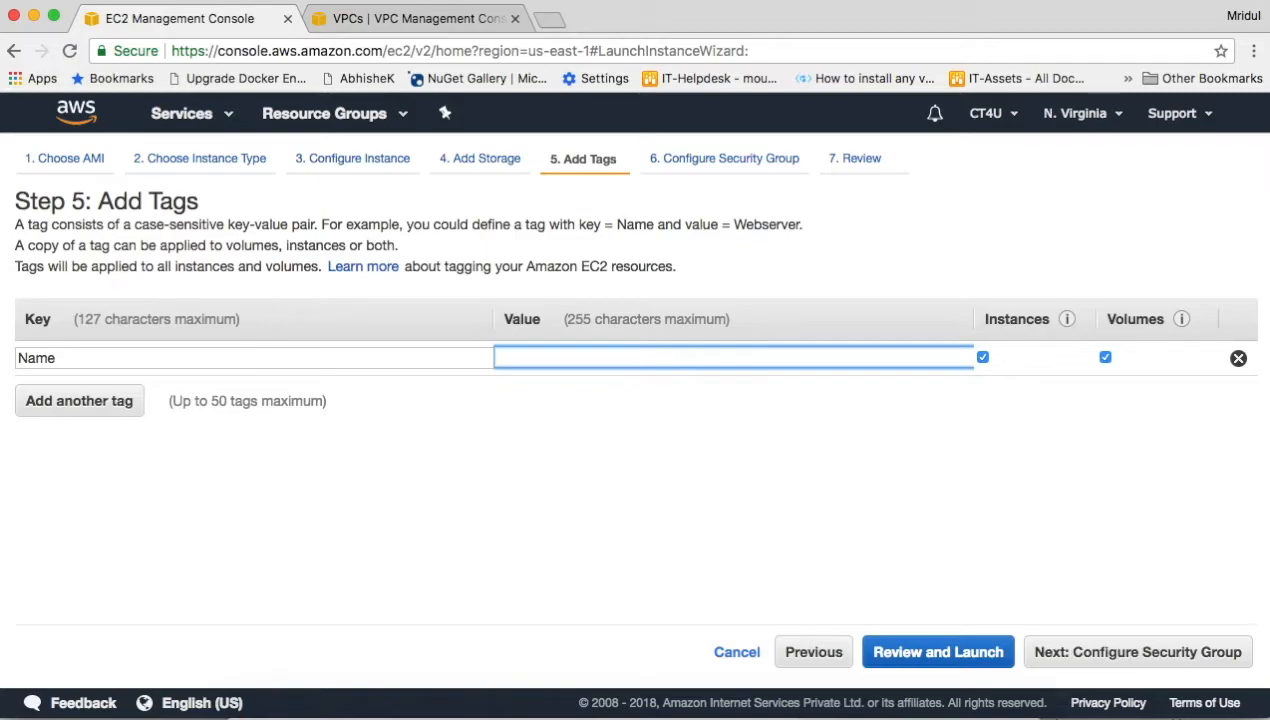
type("Text")
key("BackSpace")
key("BackSpace")
type("st")
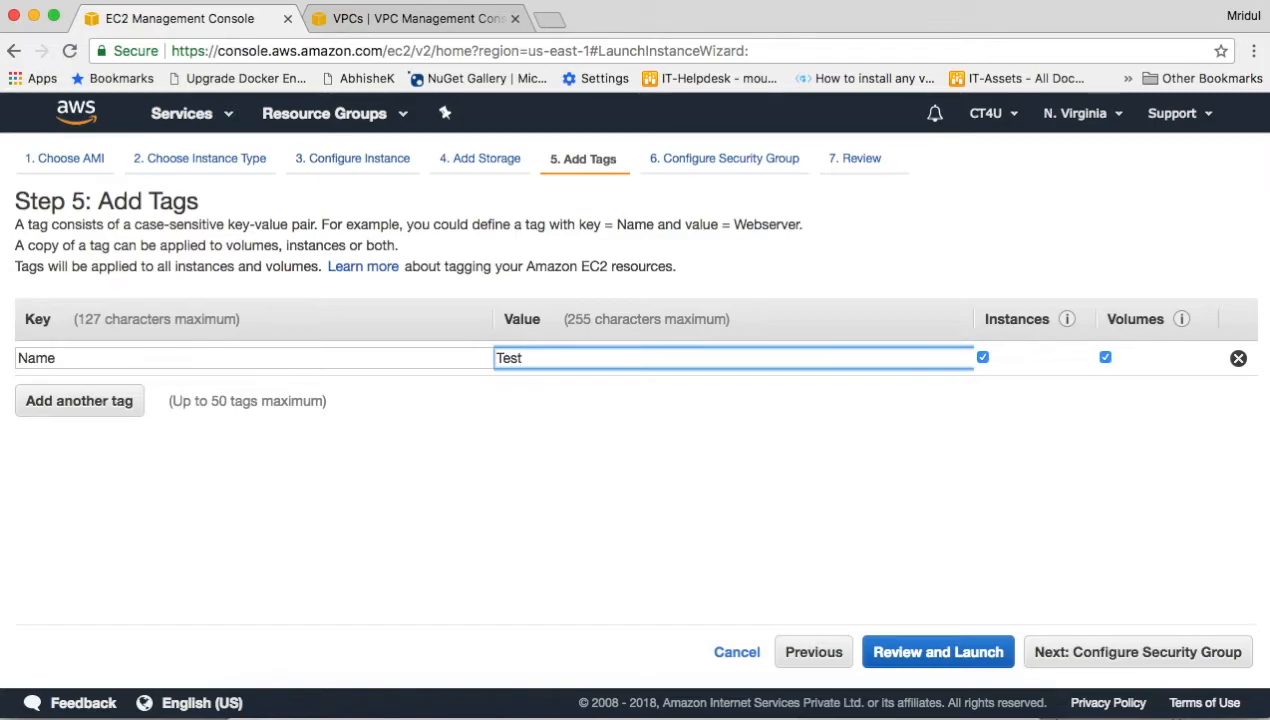
type(" Server")
left_click(470, 437)
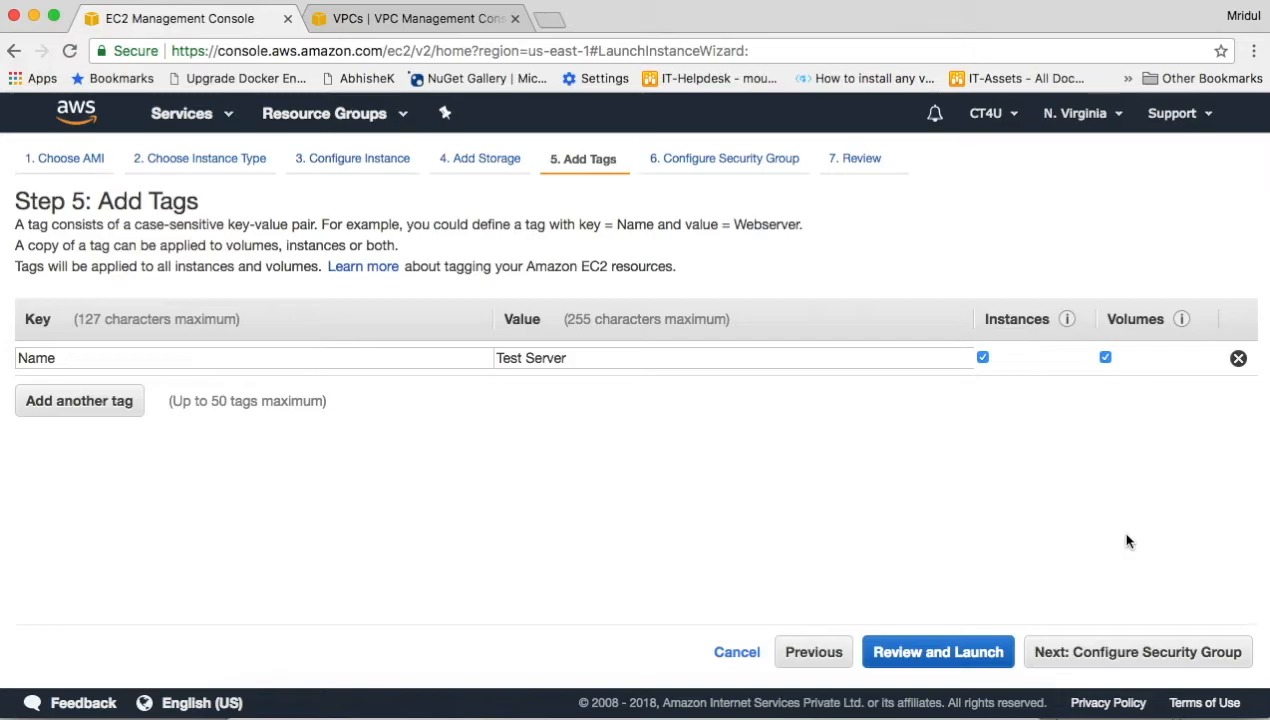
left_click(1107, 655)
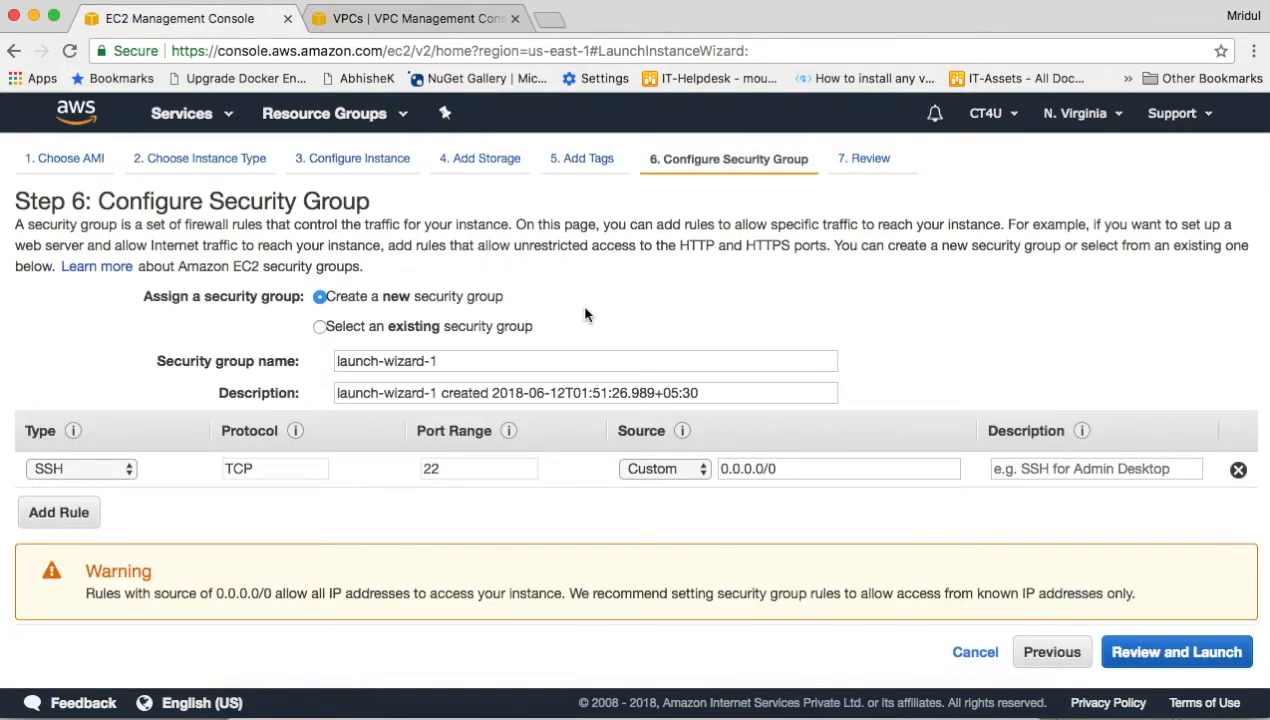
Replace the default name of the new security group with SG.
scroll(585, 315, "down", 1)
scroll(585, 315, "up", 1)
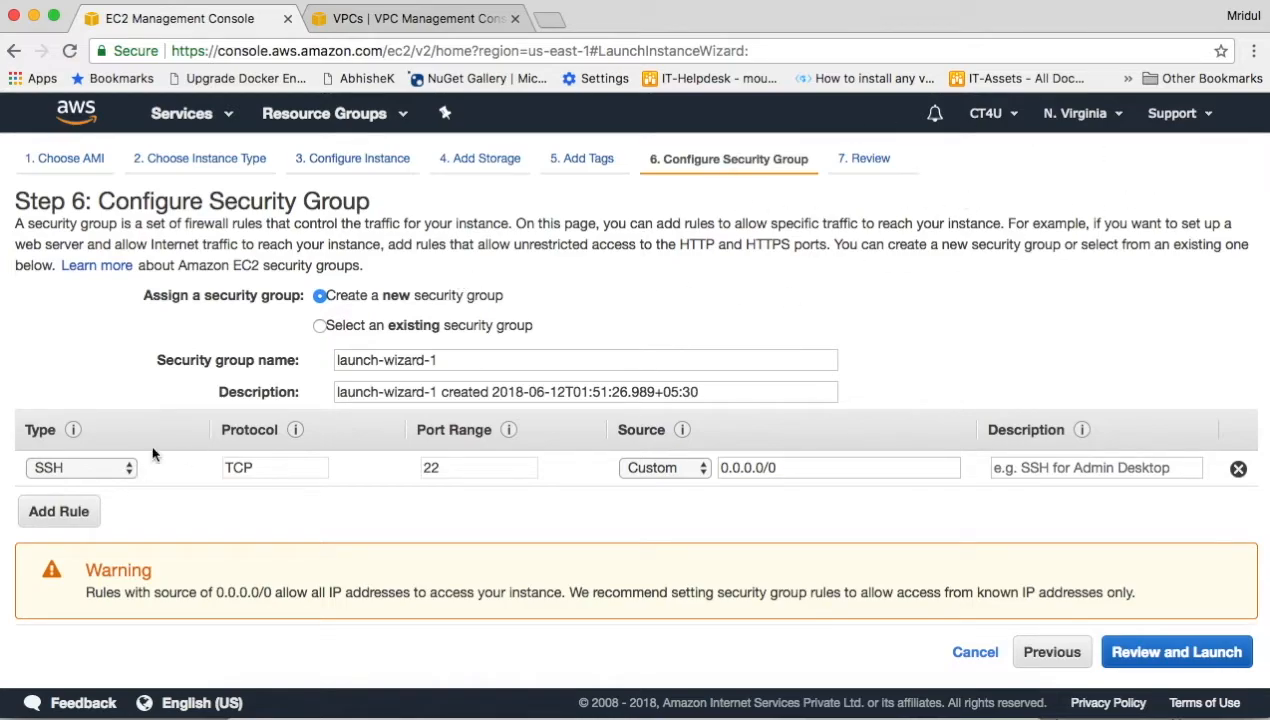
left_click(481, 358)
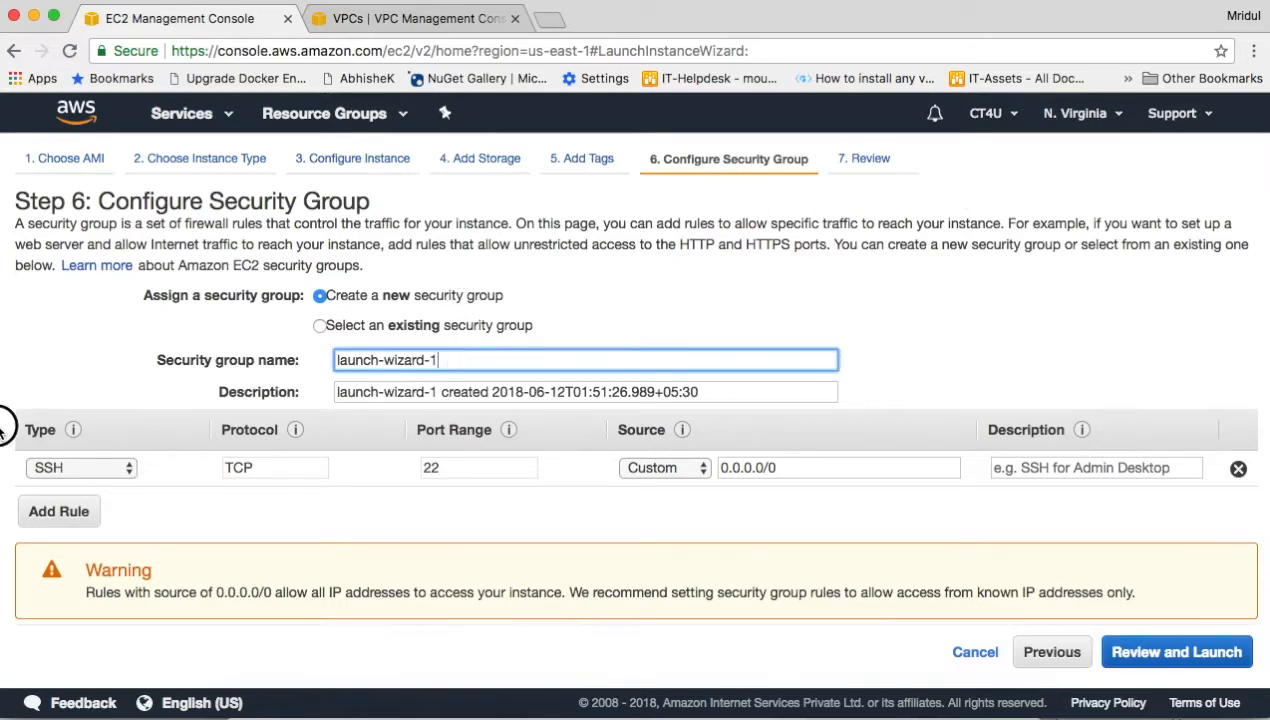
left_click(197, 345)
key("BackSpace")
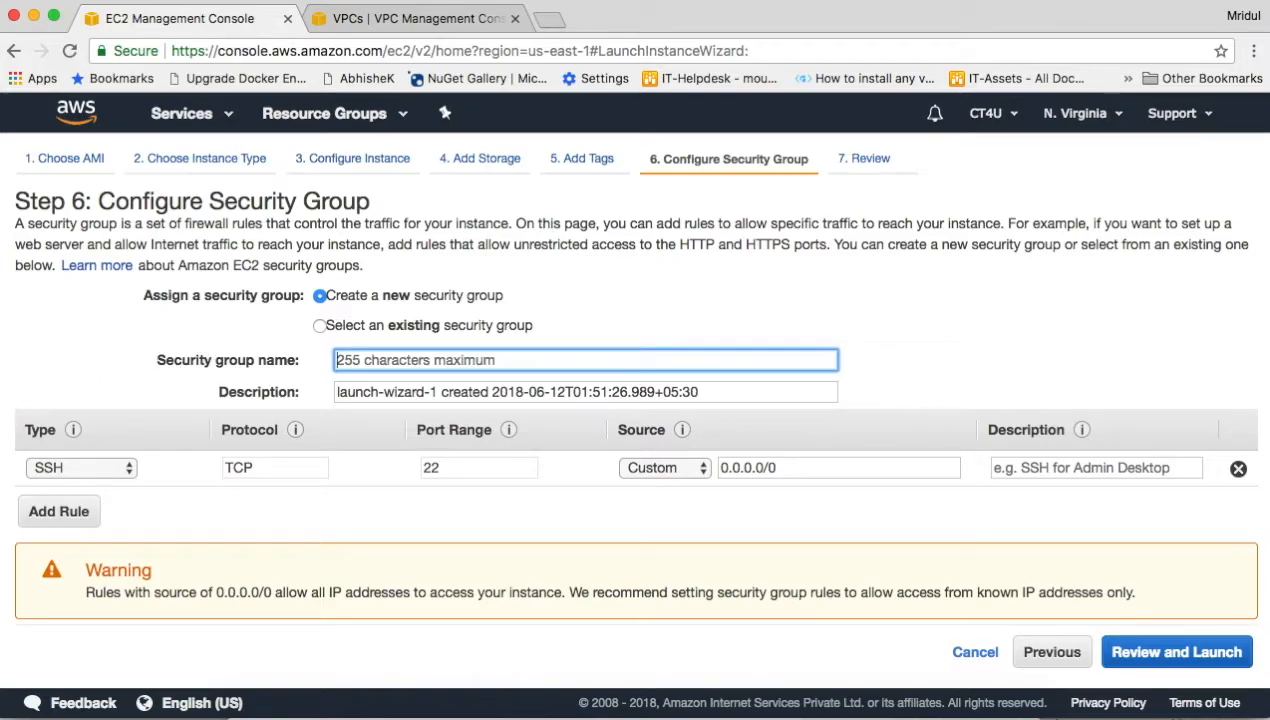
type("C")
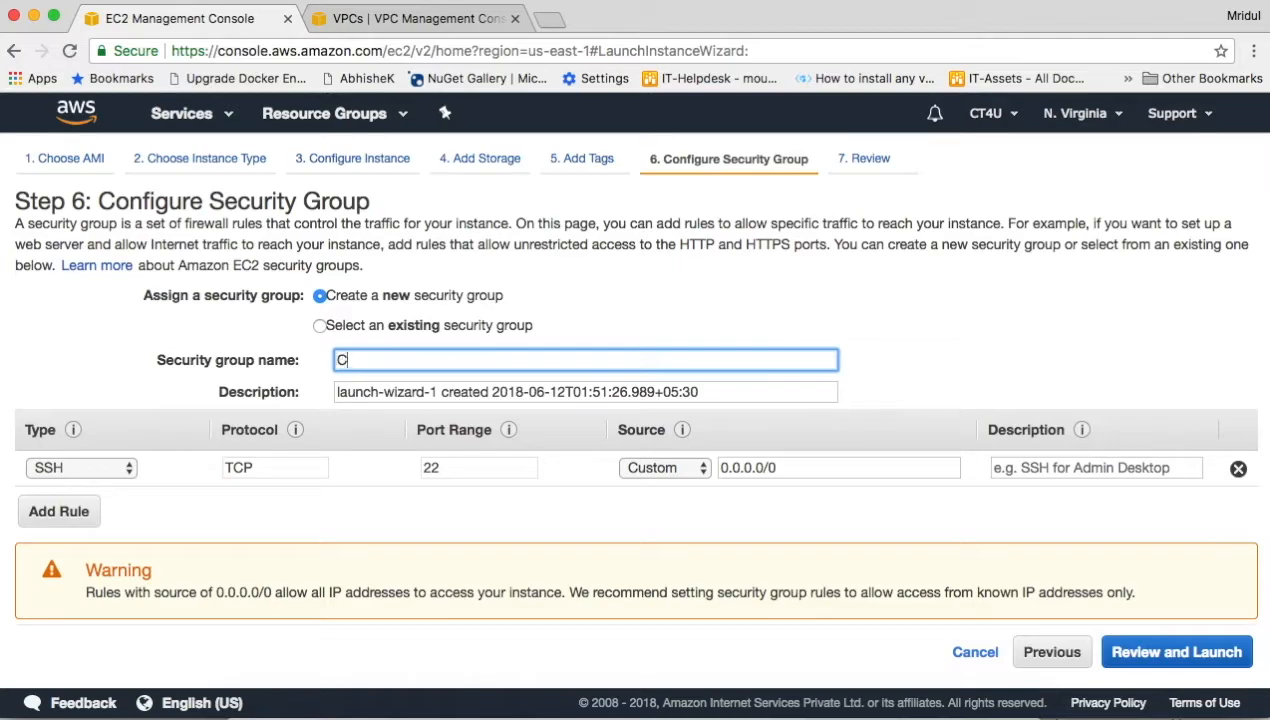
type("T4U-")
key("BackSpace")
key("BackSpace")
key("BackSpace")
key("BackSpace")
key("BackSpace")
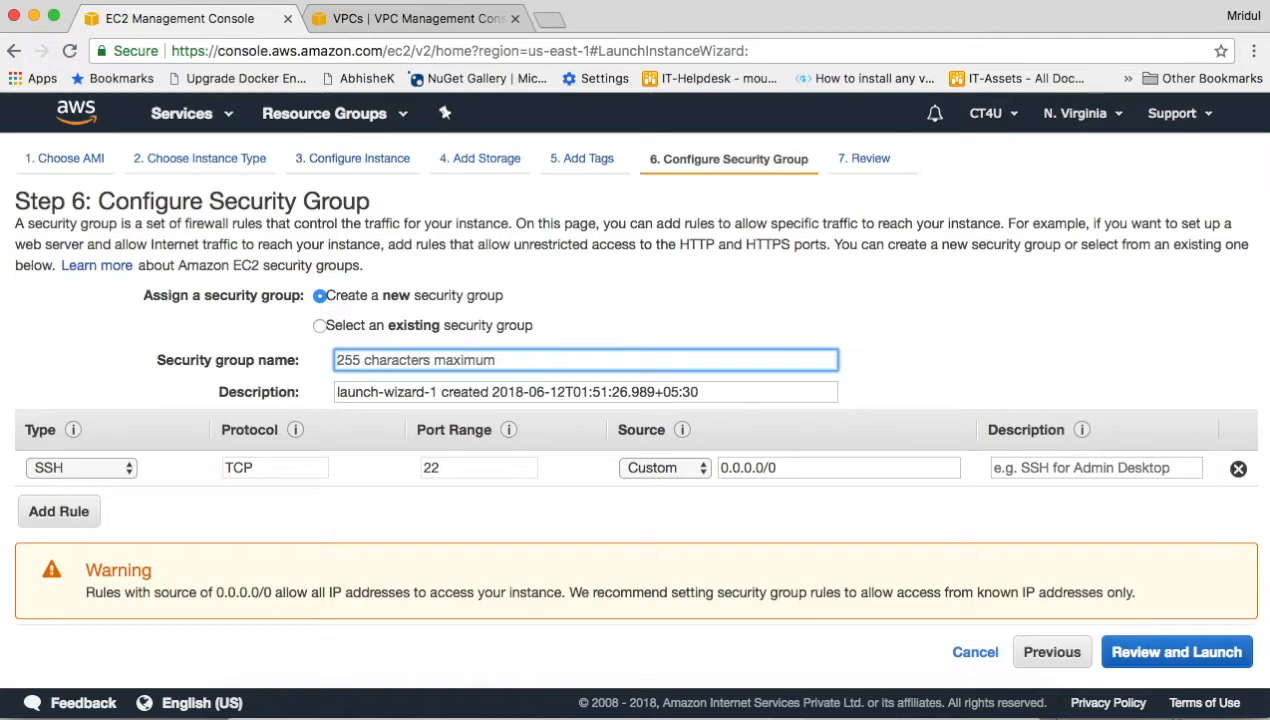
type("SG")
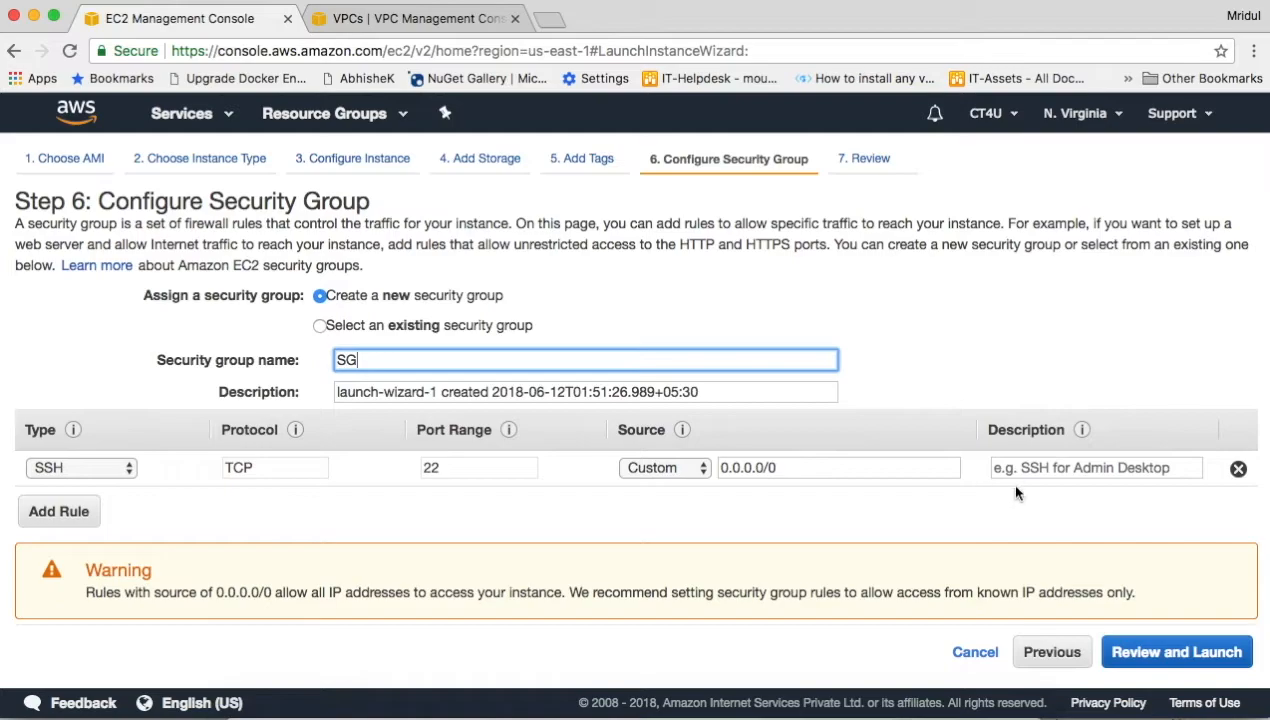
Add a second inbound rule of type HTTP to the security group.
scroll(1007, 481, "down", 1)
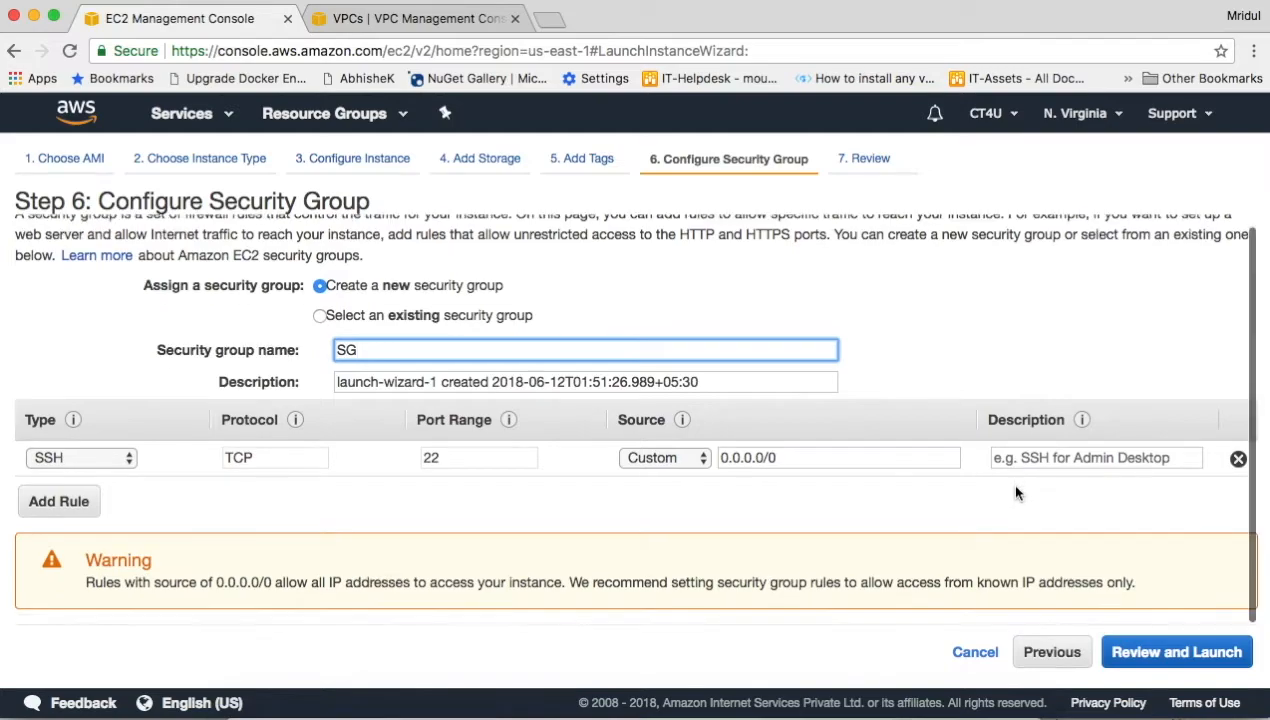
left_click(58, 500)
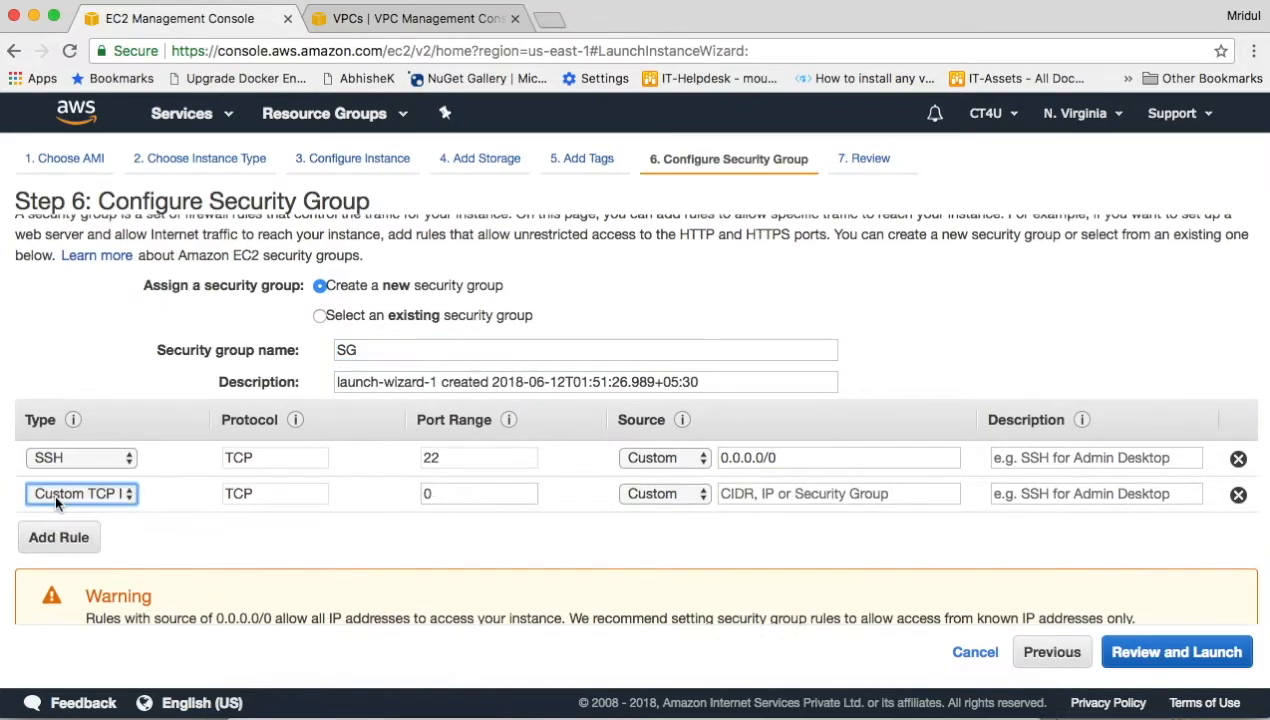
left_click(86, 491)
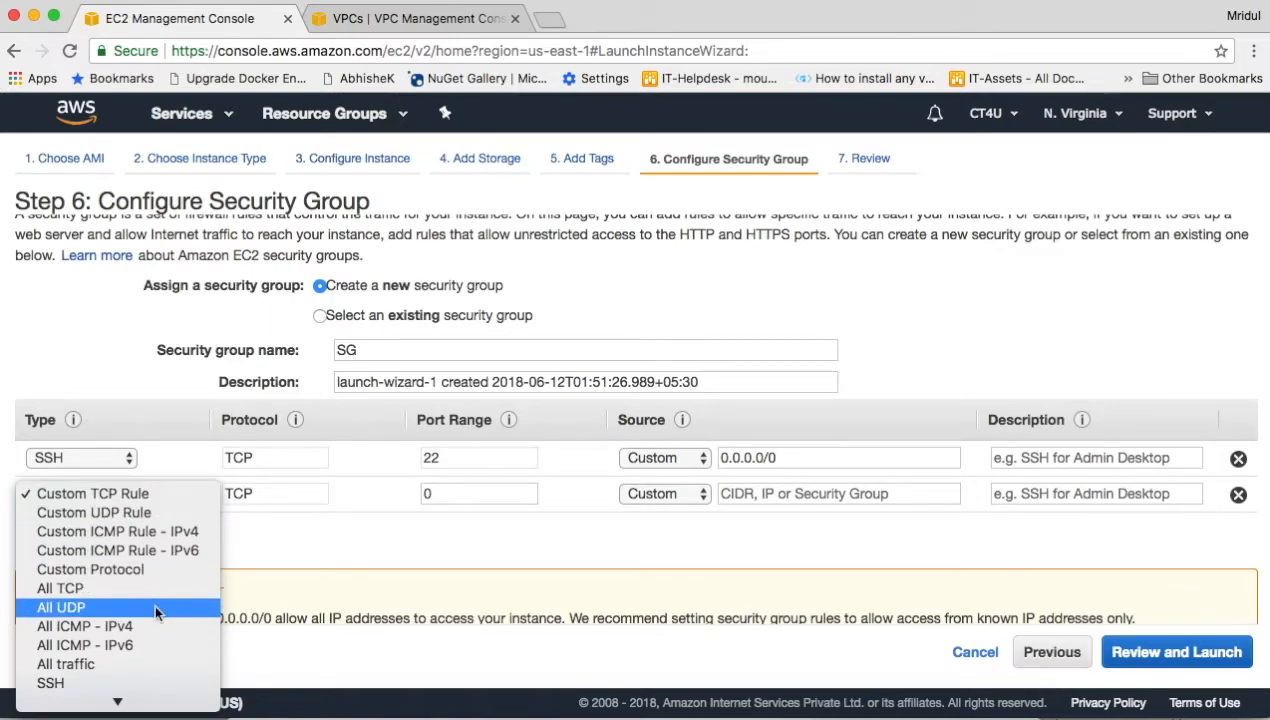
scroll(155, 612, "down", 3)
scroll(155, 612, "down", 1)
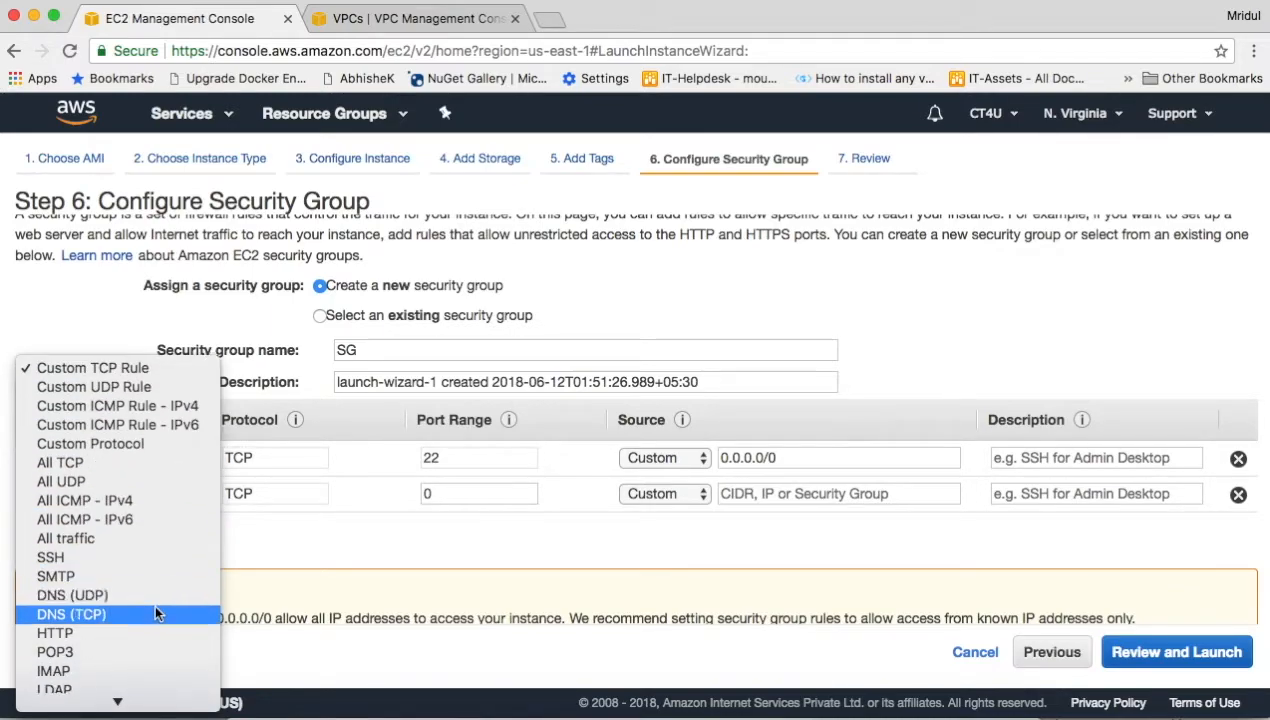
left_click(101, 632)
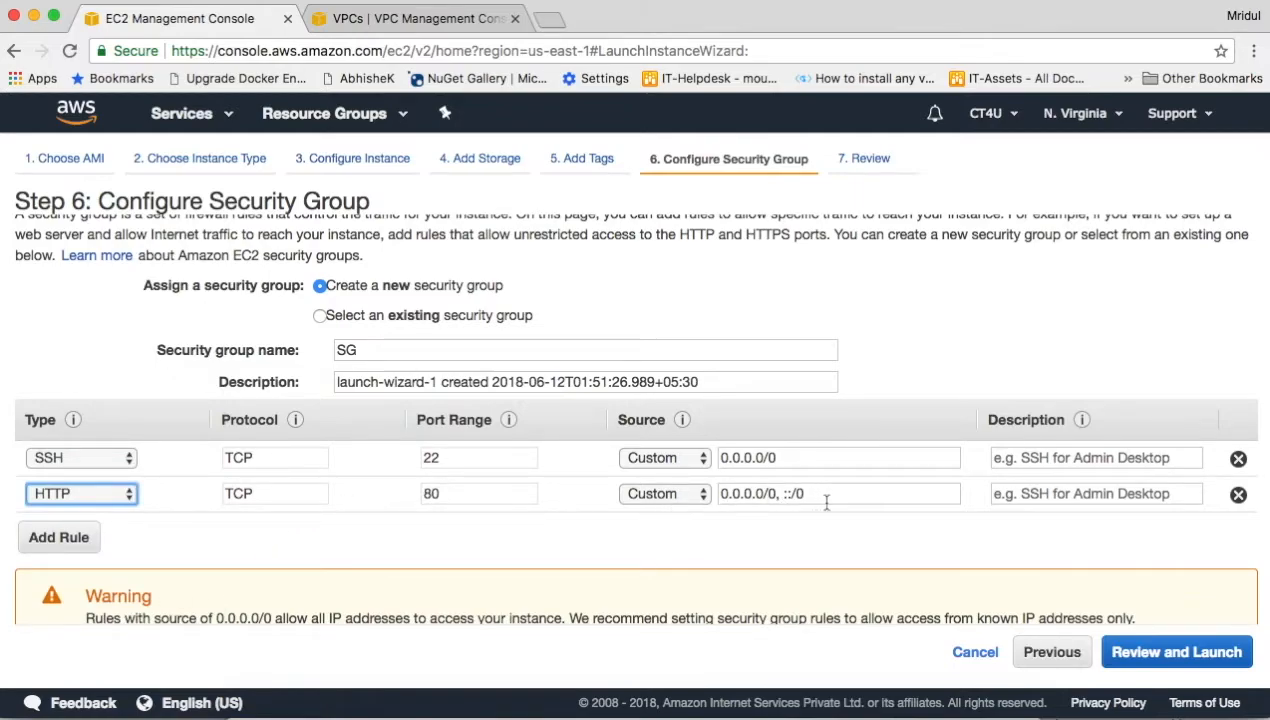
Try the My IP and Custom source options on the HTTP rule.
left_click(675, 498)
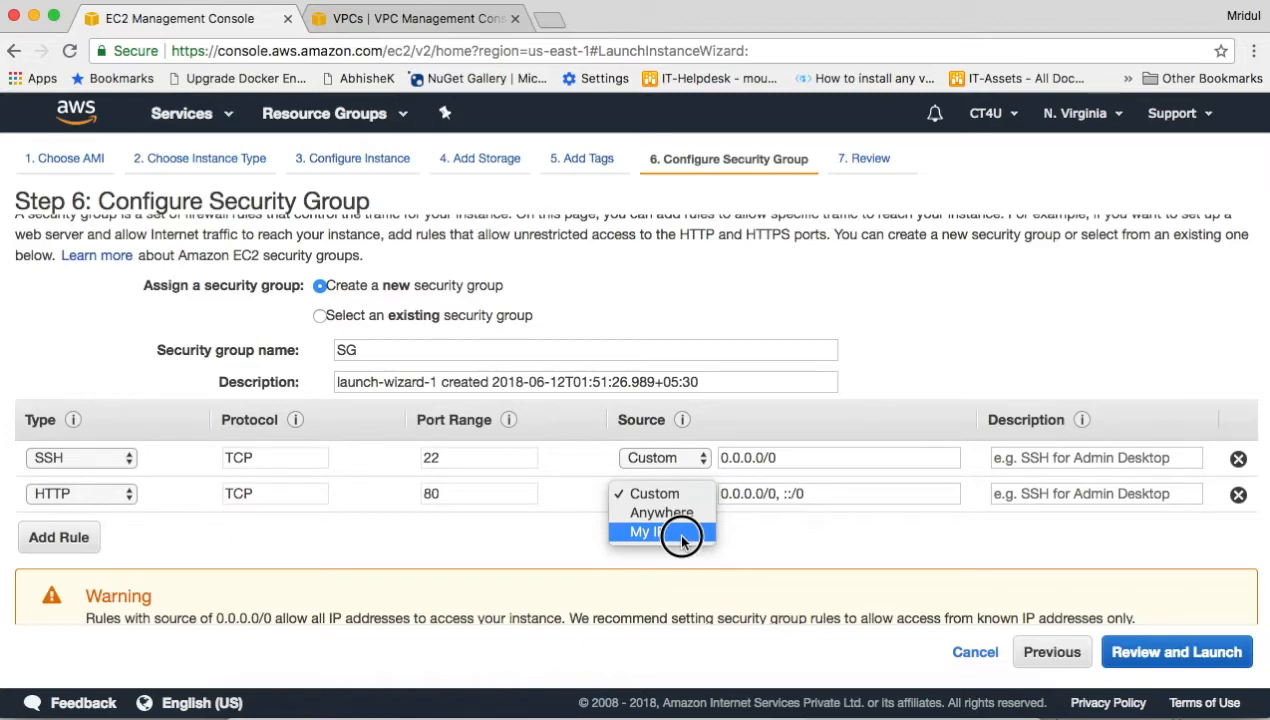
left_click(680, 533)
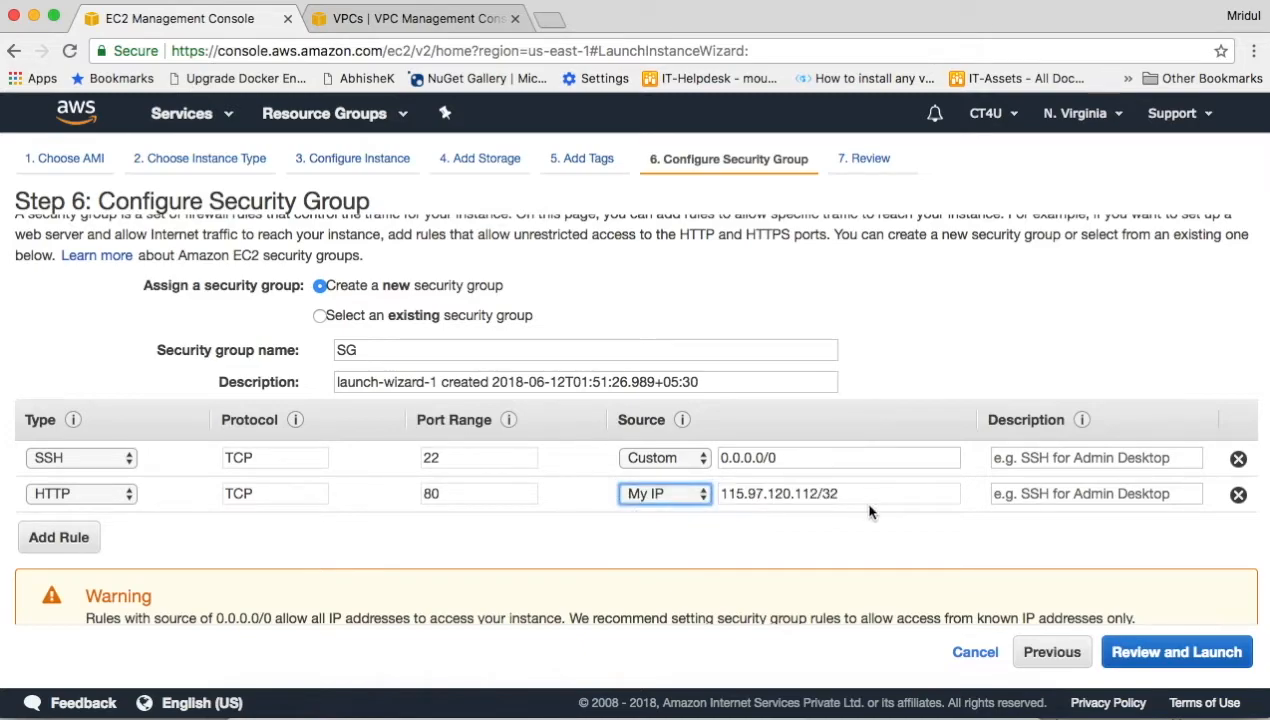
left_click_drag(860, 503, 638, 496)
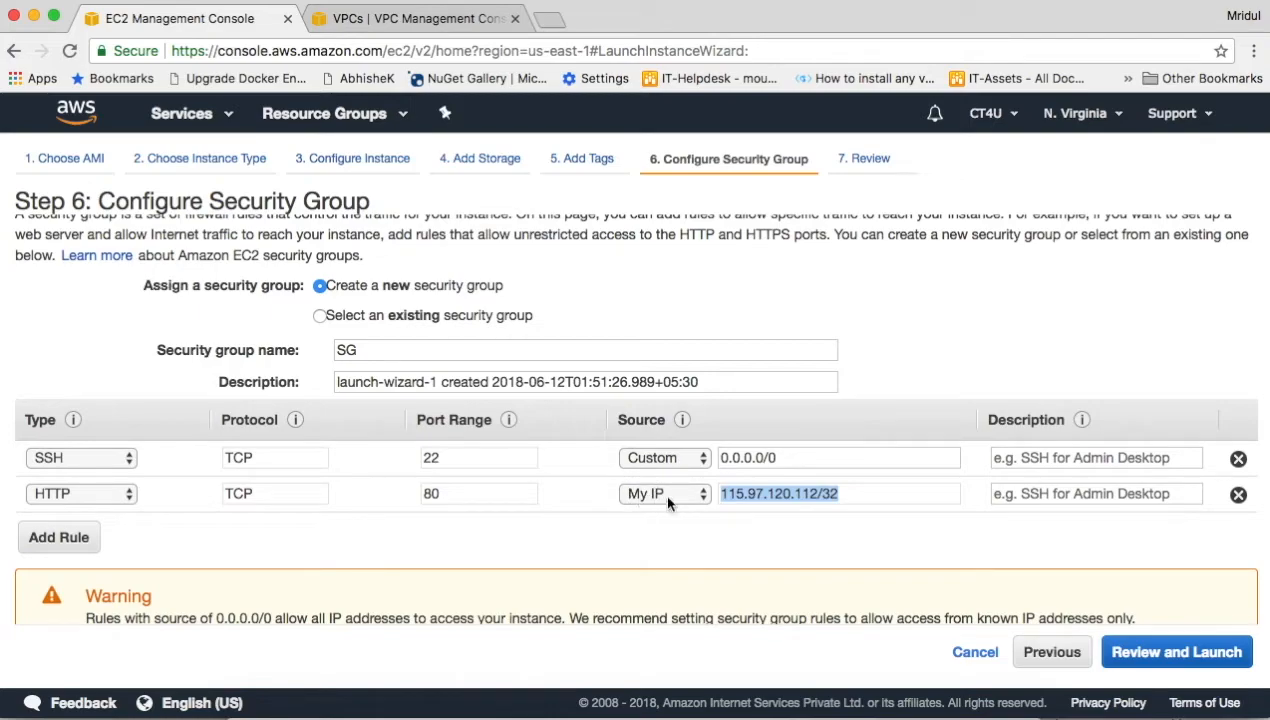
left_click(666, 496)
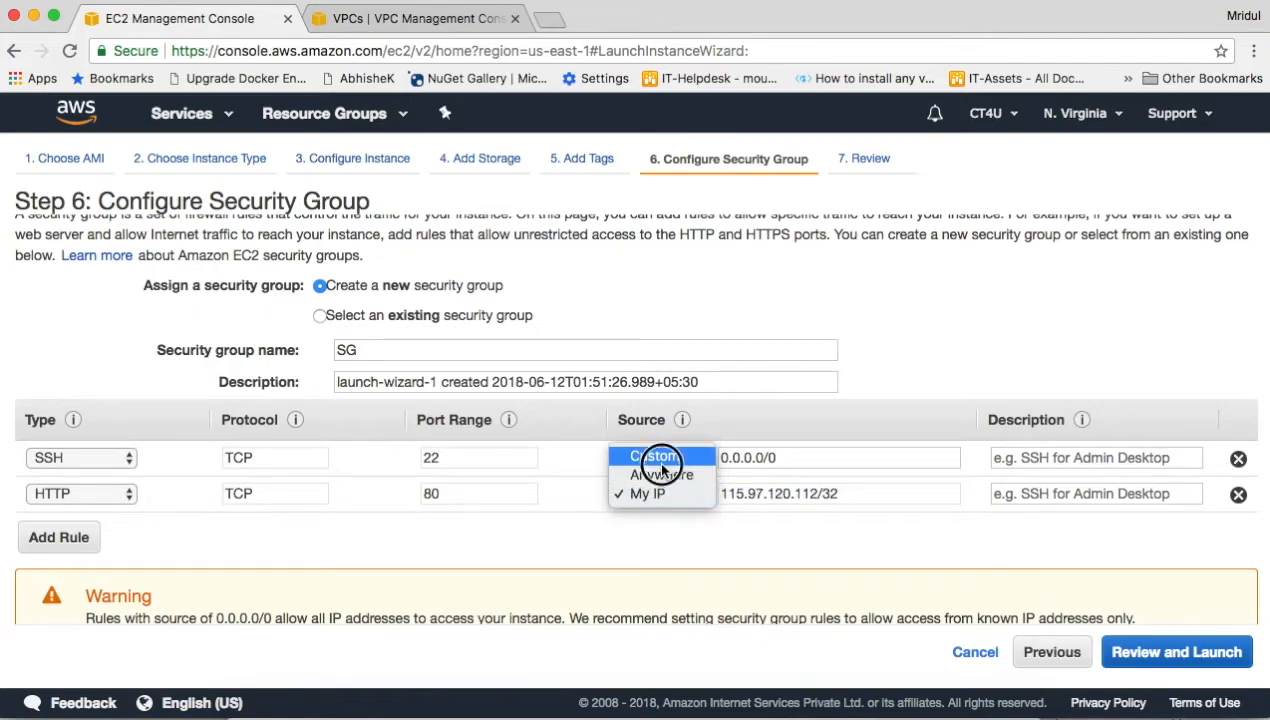
left_click(656, 458)
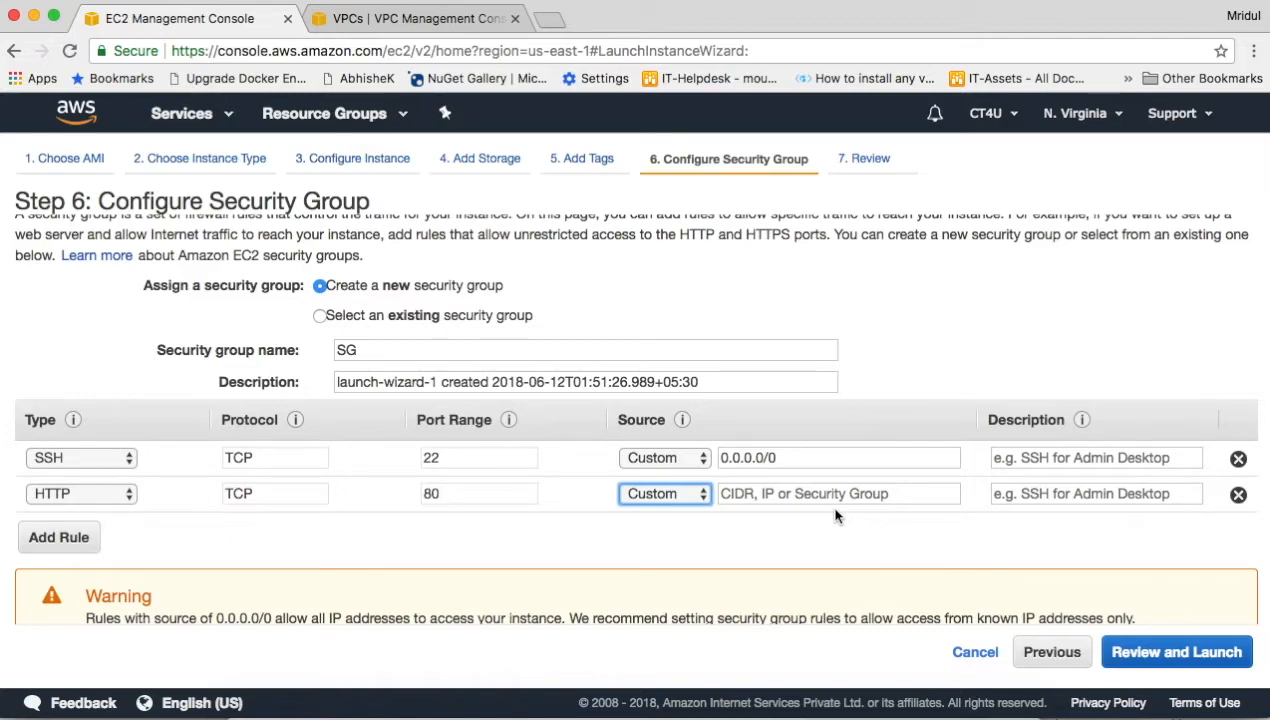
left_click(790, 483)
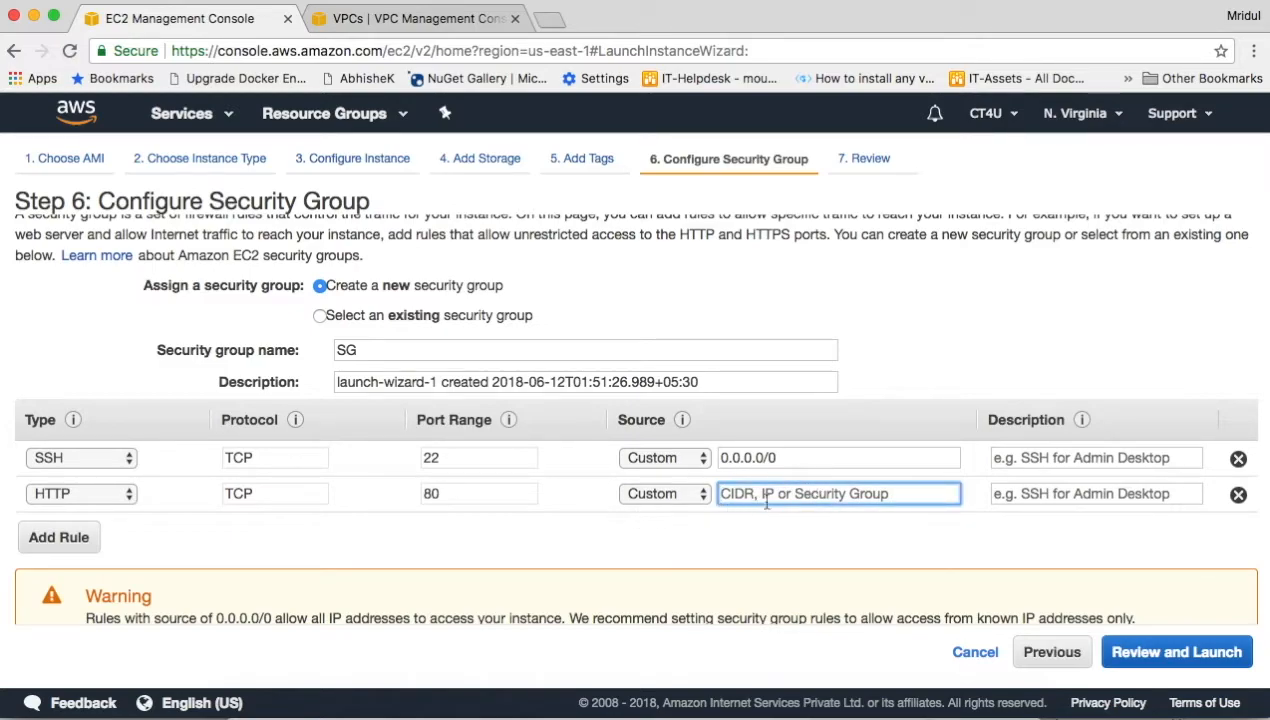
left_click(1044, 493)
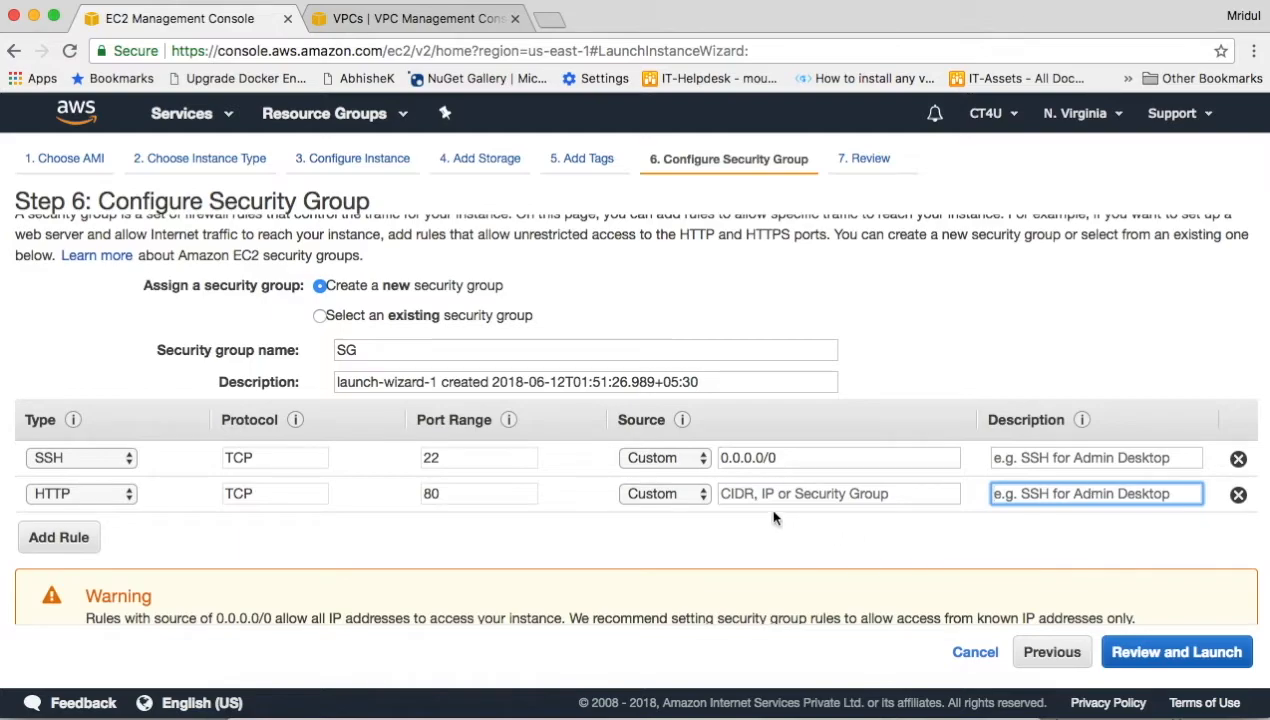
Set the HTTP rule's source to My IP and enter the source owner's first name as its description.
left_click(676, 490)
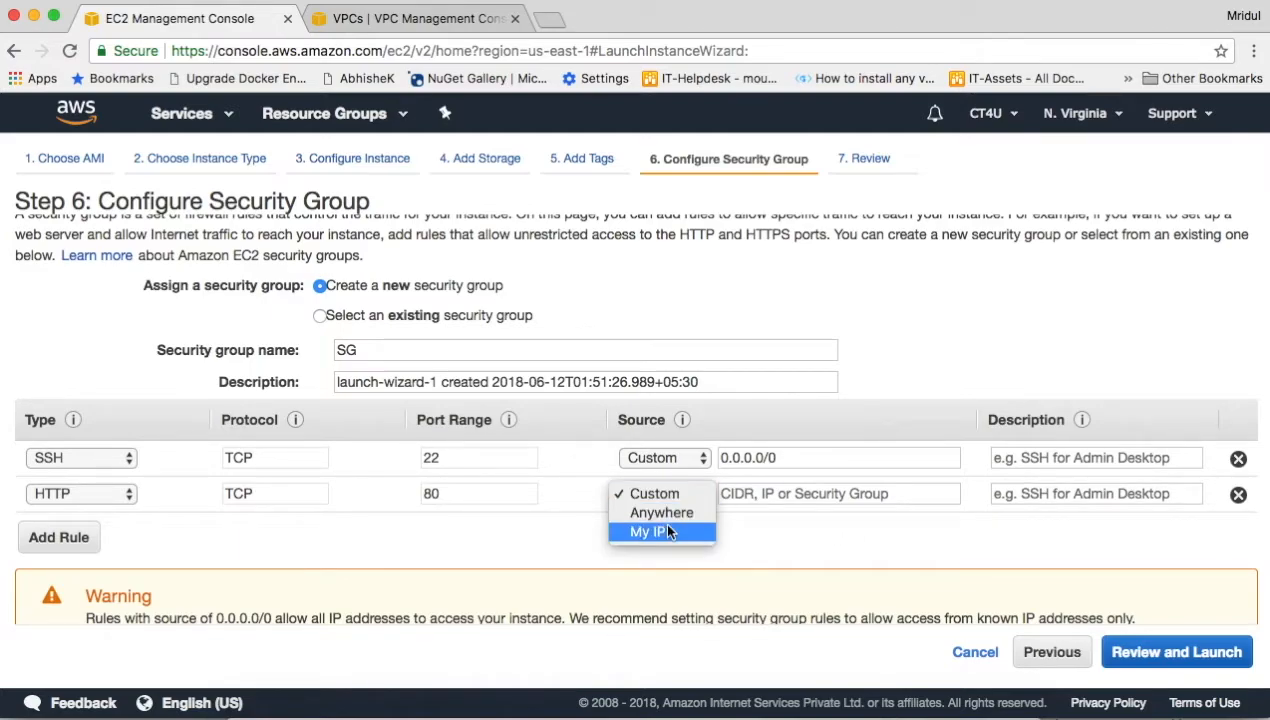
left_click(660, 528)
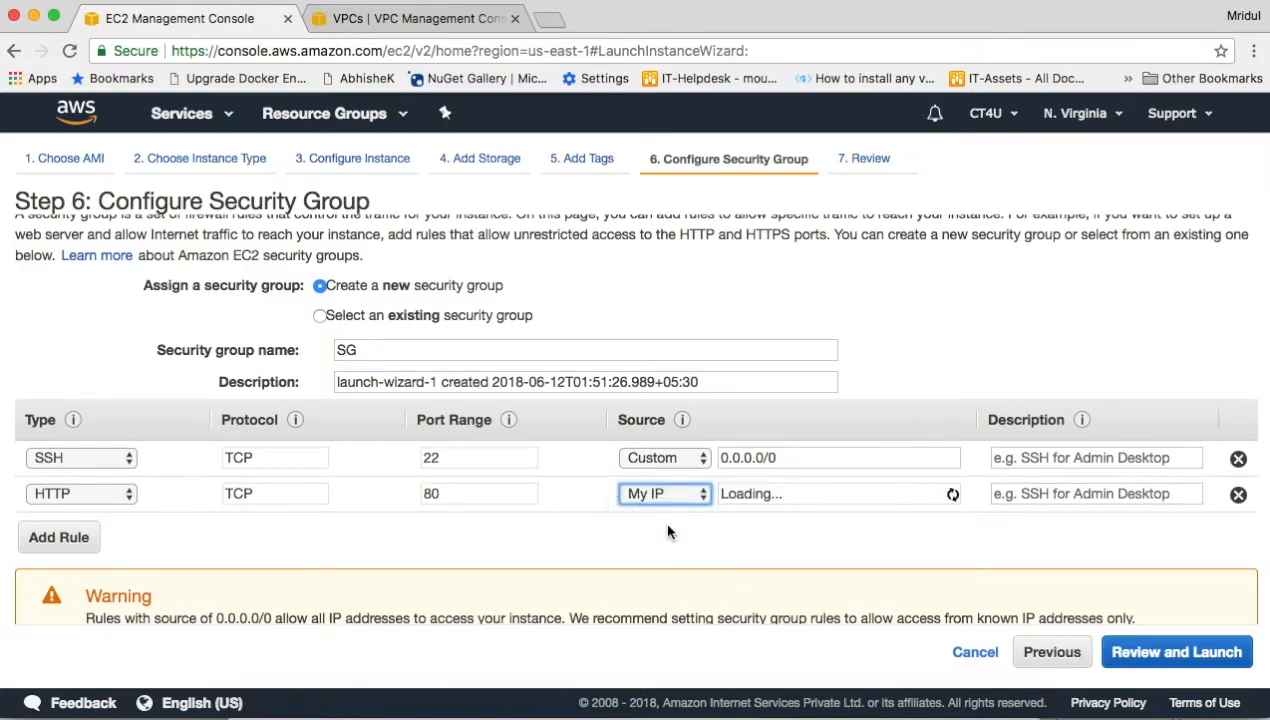
left_click(1065, 503)
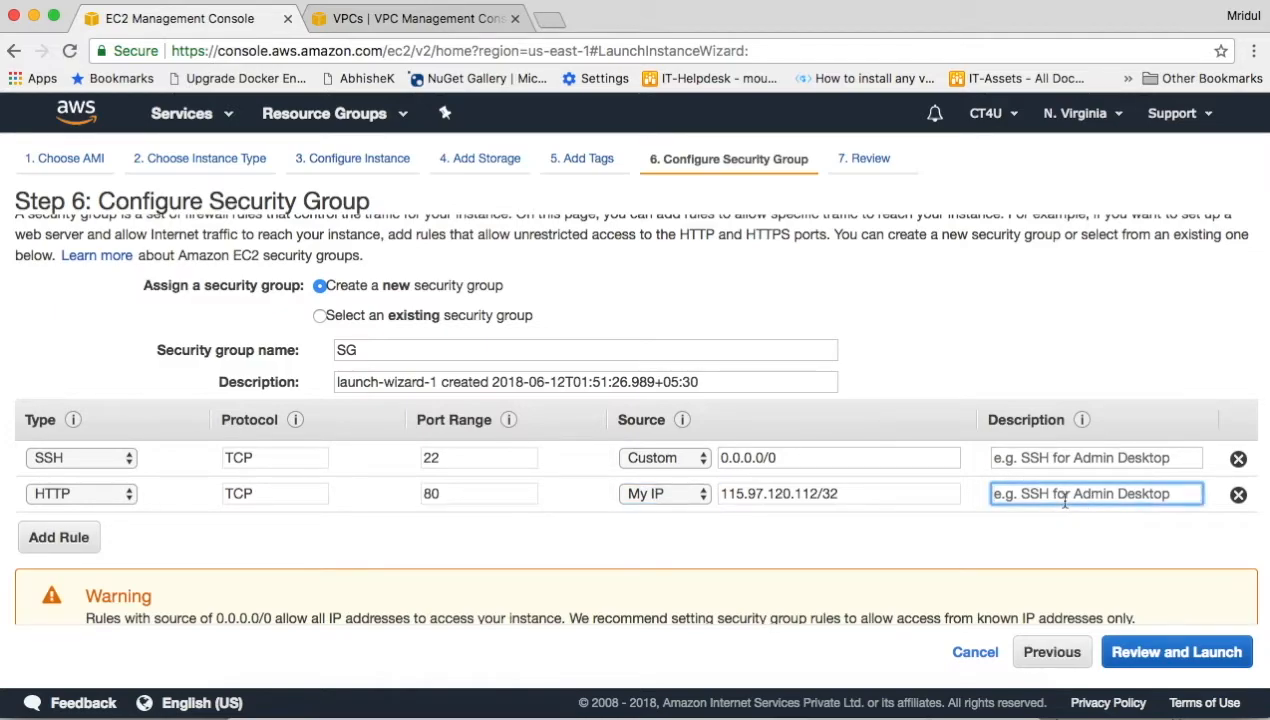
type("Mridul")
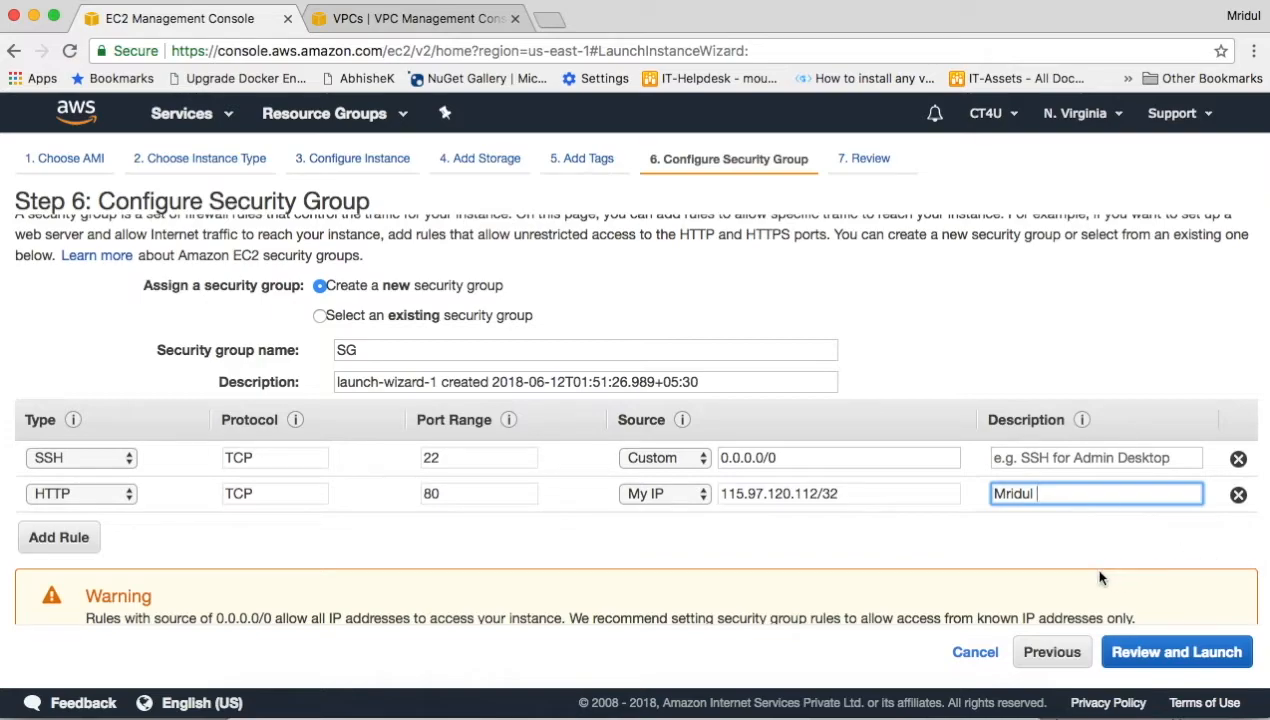
Continue to the launch review and check the AMI ID, instance type and security group rules.
scroll(527, 516, "down", 1)
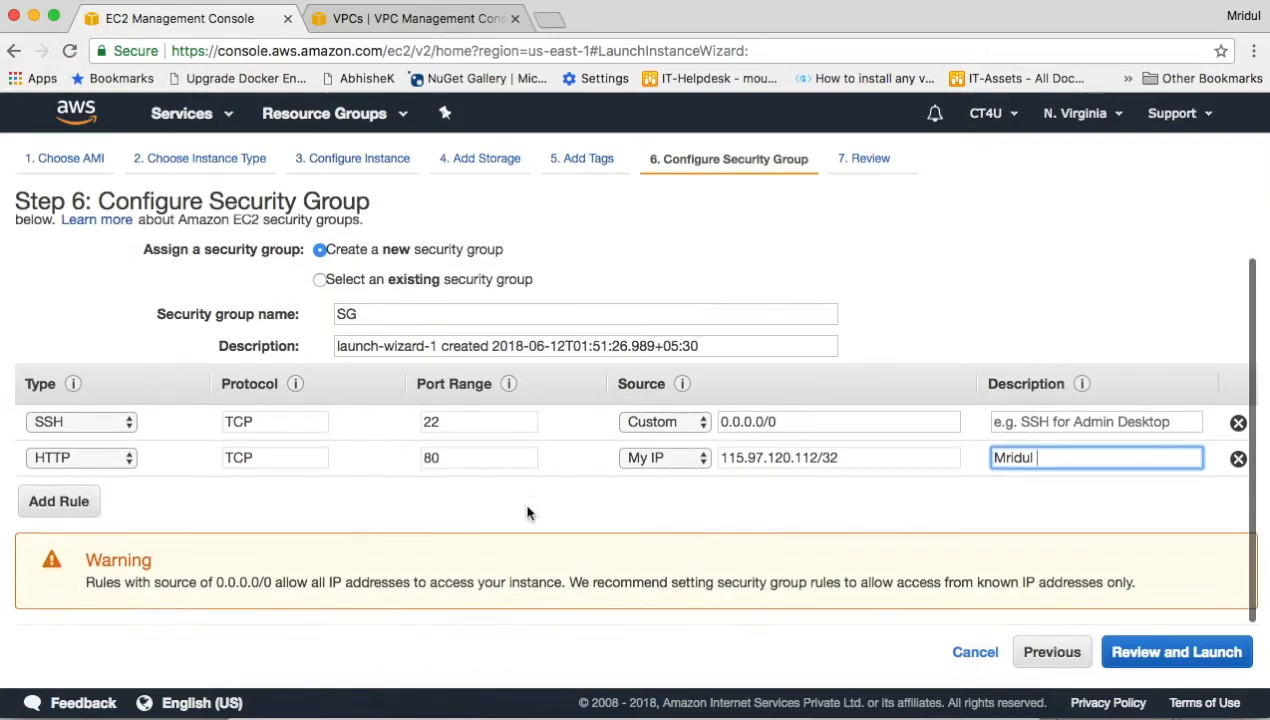
left_click(1157, 652)
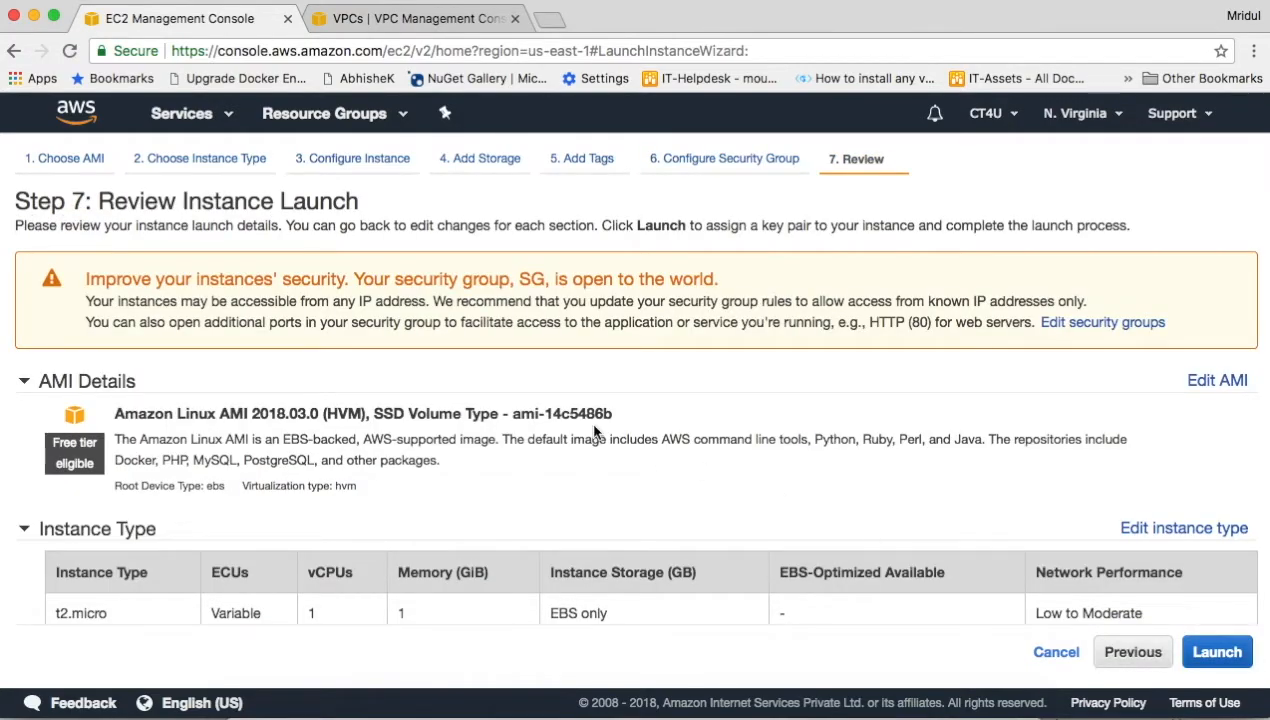
scroll(594, 432, "down", 2)
scroll(594, 432, "up", 2)
scroll(594, 432, "down", 5)
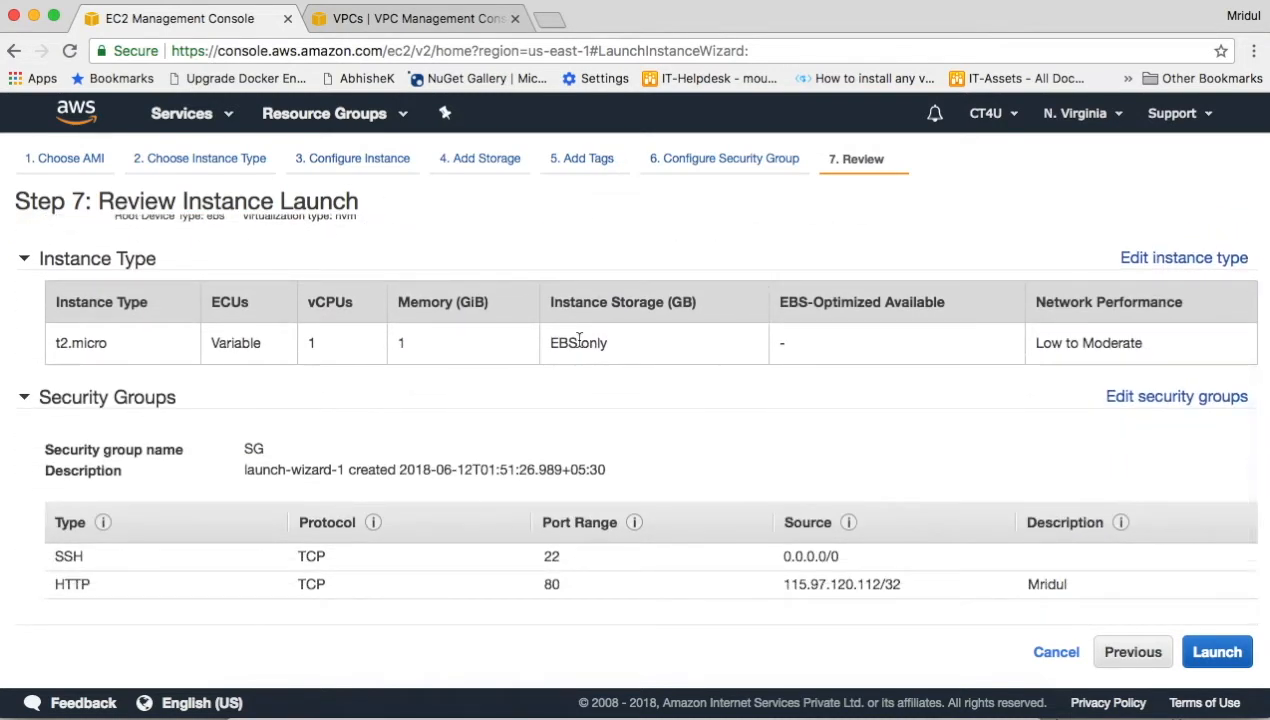
scroll(578, 340, "up", 5)
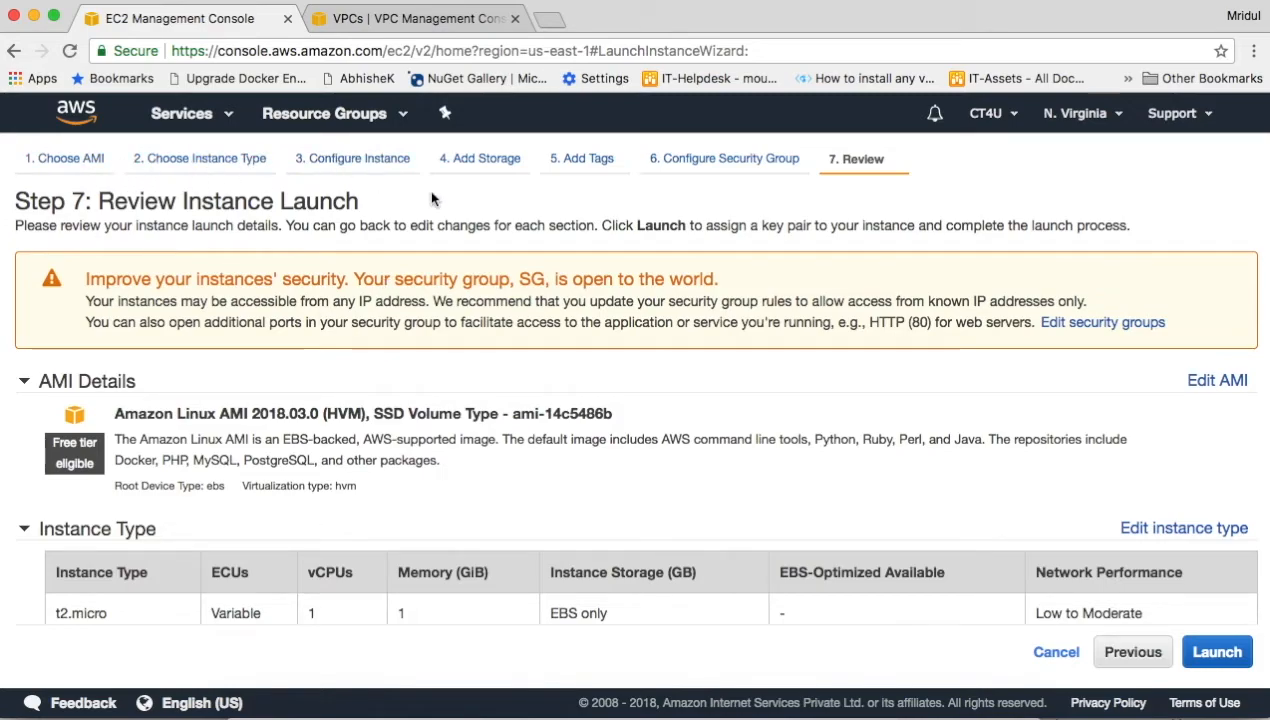
scroll(542, 440, "down", 2)
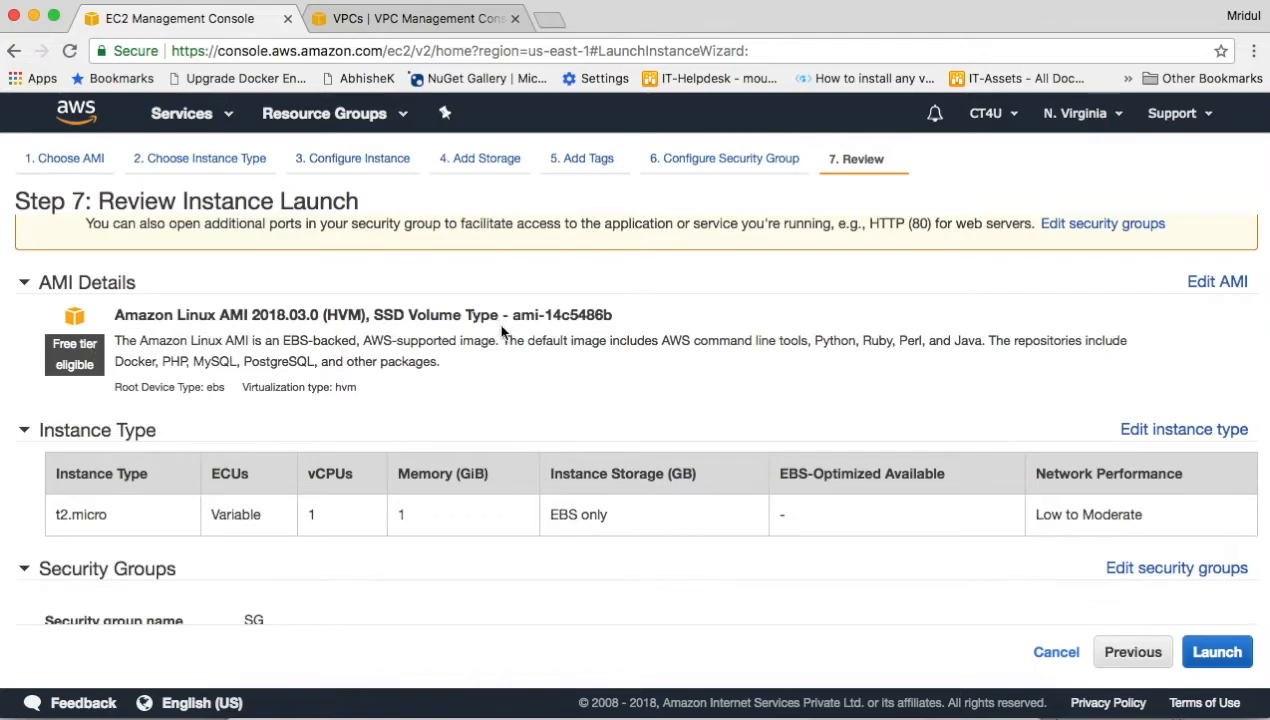
left_click_drag(512, 315, 637, 320)
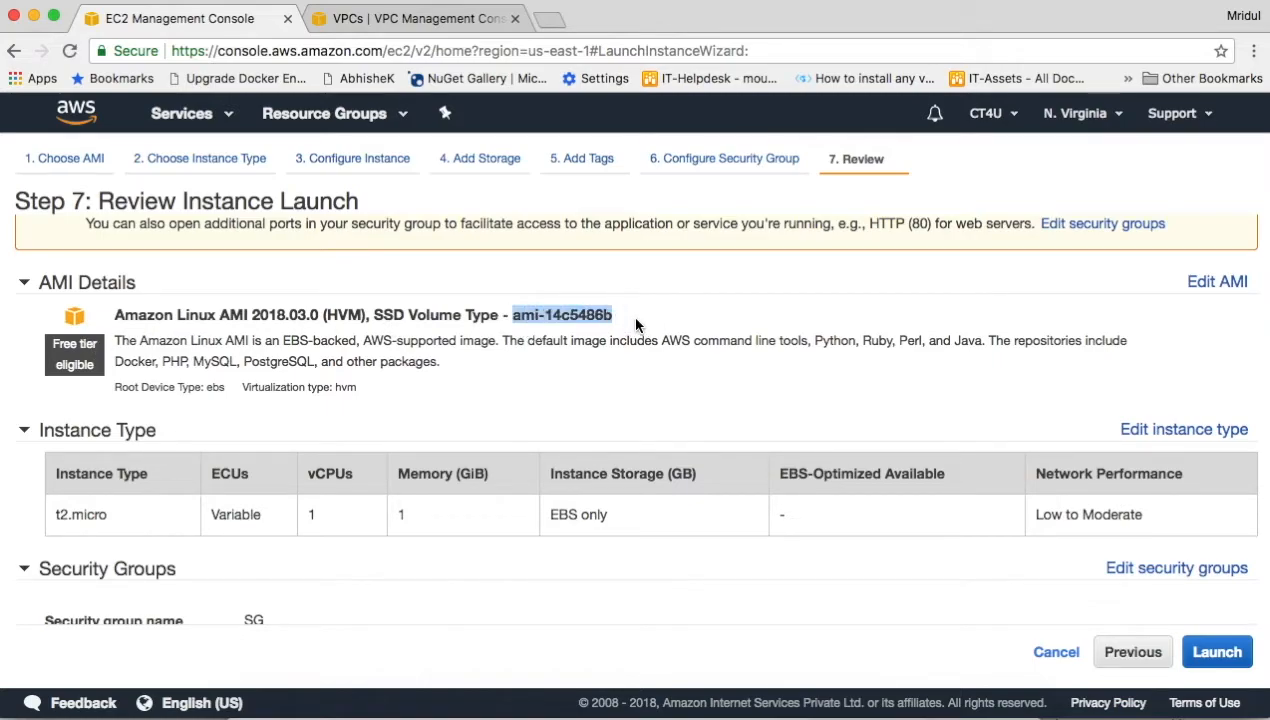
scroll(330, 357, "down", 3)
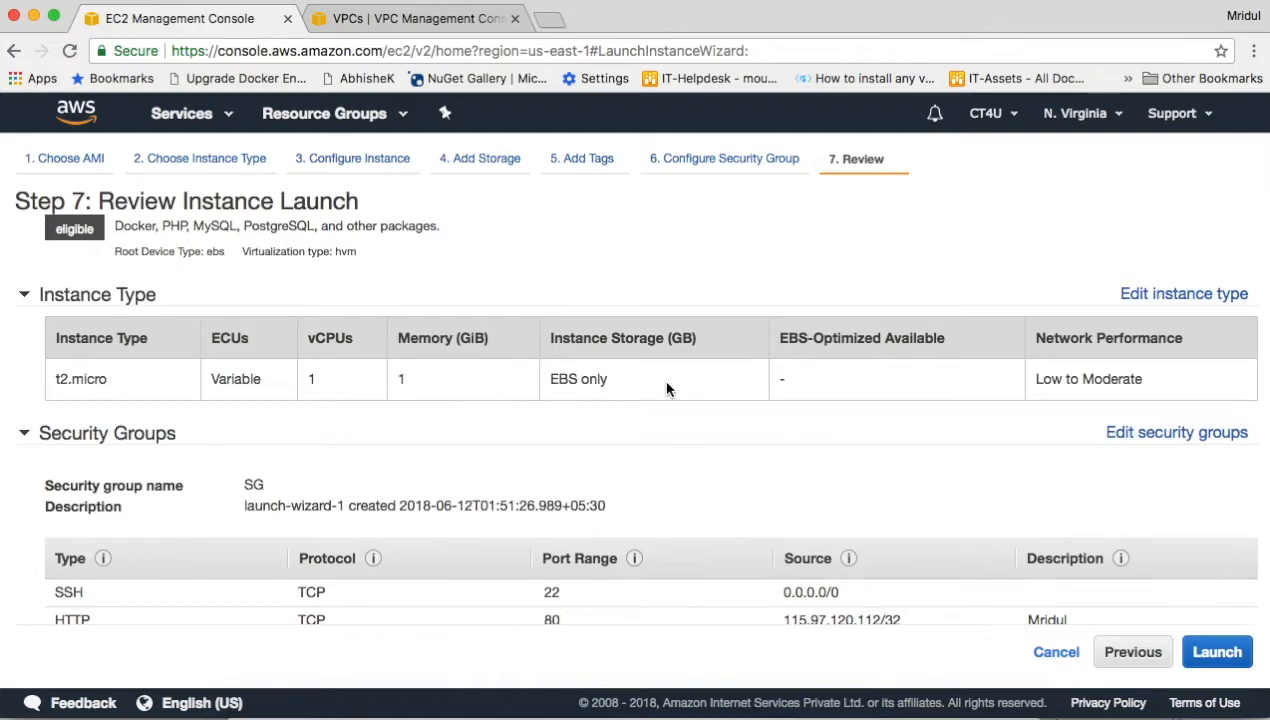
Review the security group rules, instance details, root volume size and tags in the launch summary.
scroll(666, 388, "down", 3)
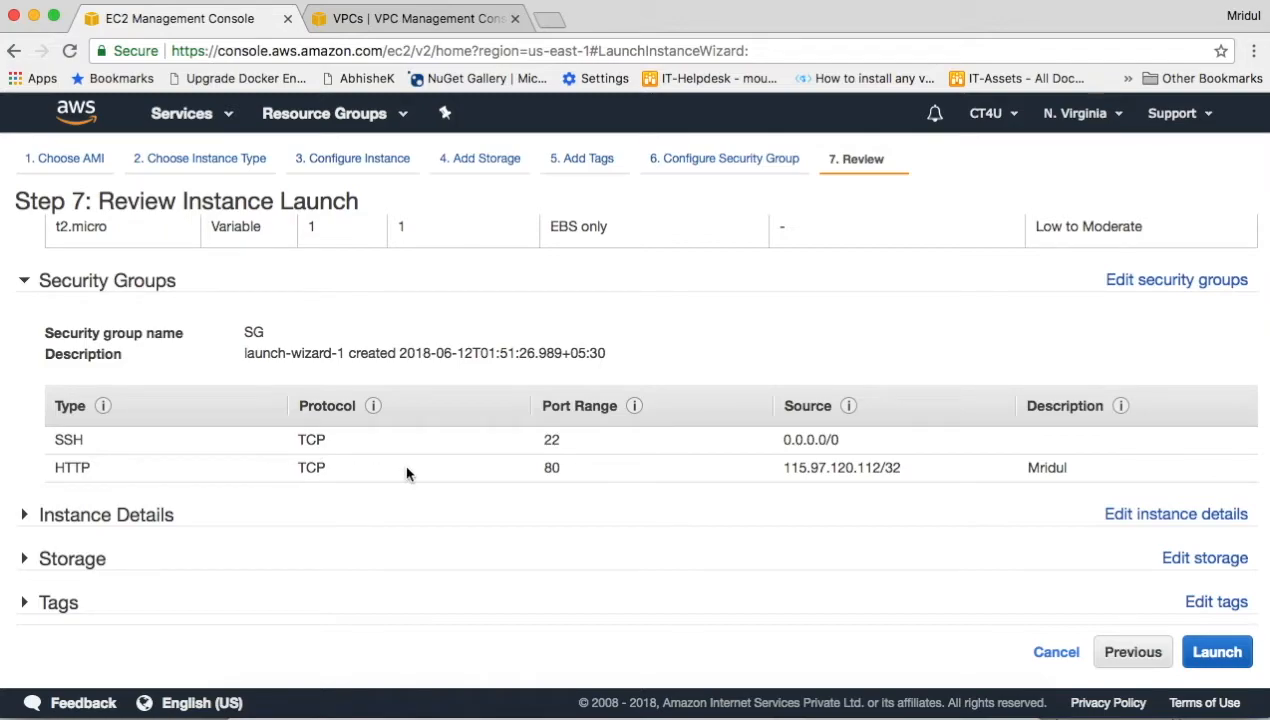
left_click(22, 516)
scroll(441, 502, "down", 5)
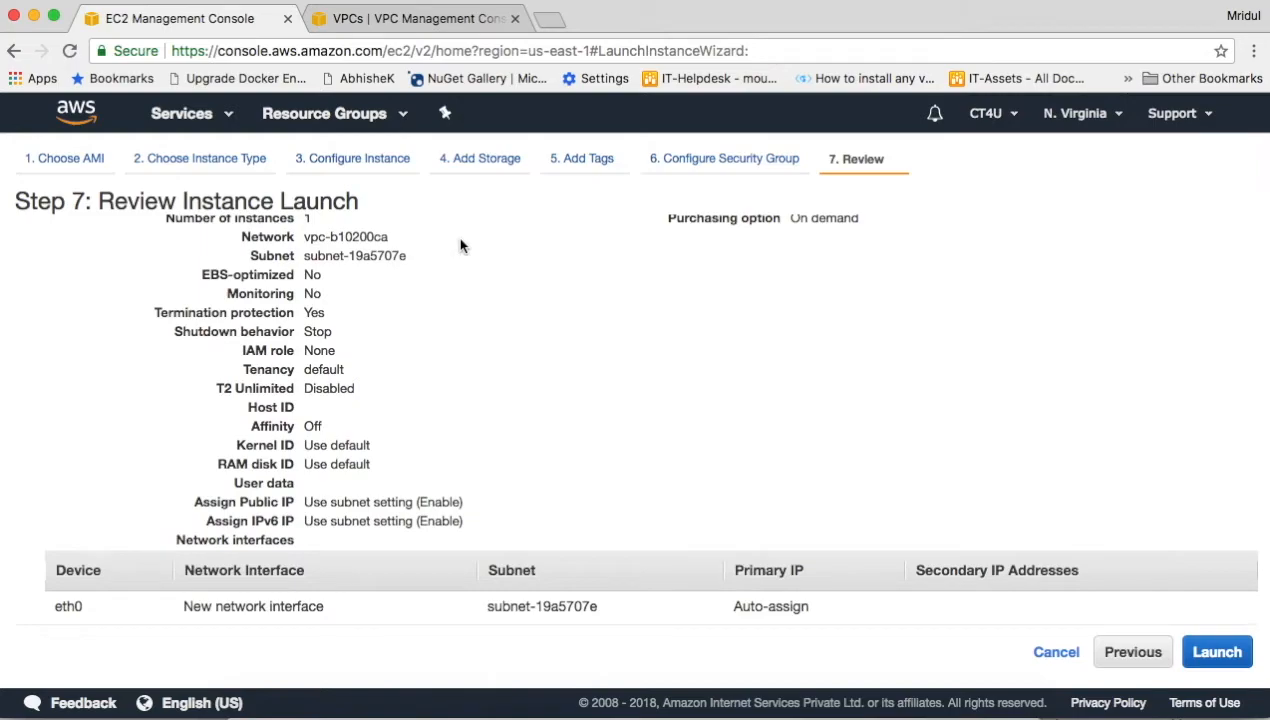
scroll(460, 245, "down", 2)
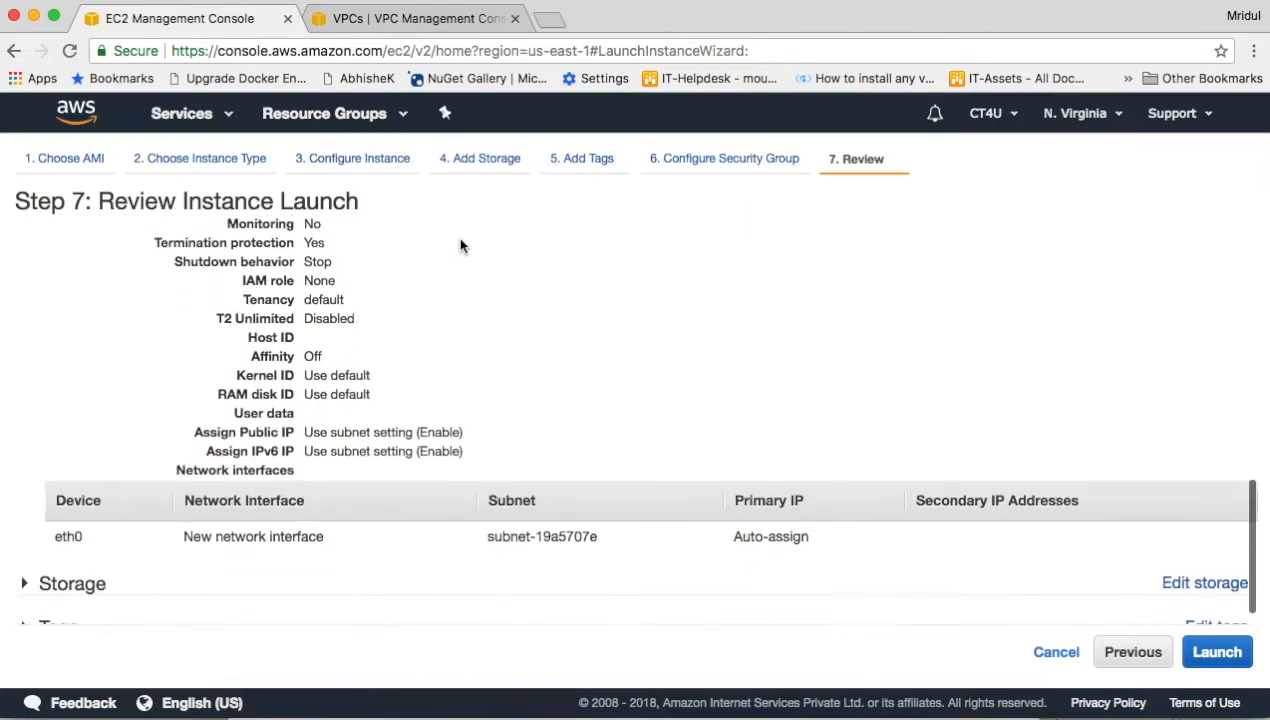
left_click(71, 548)
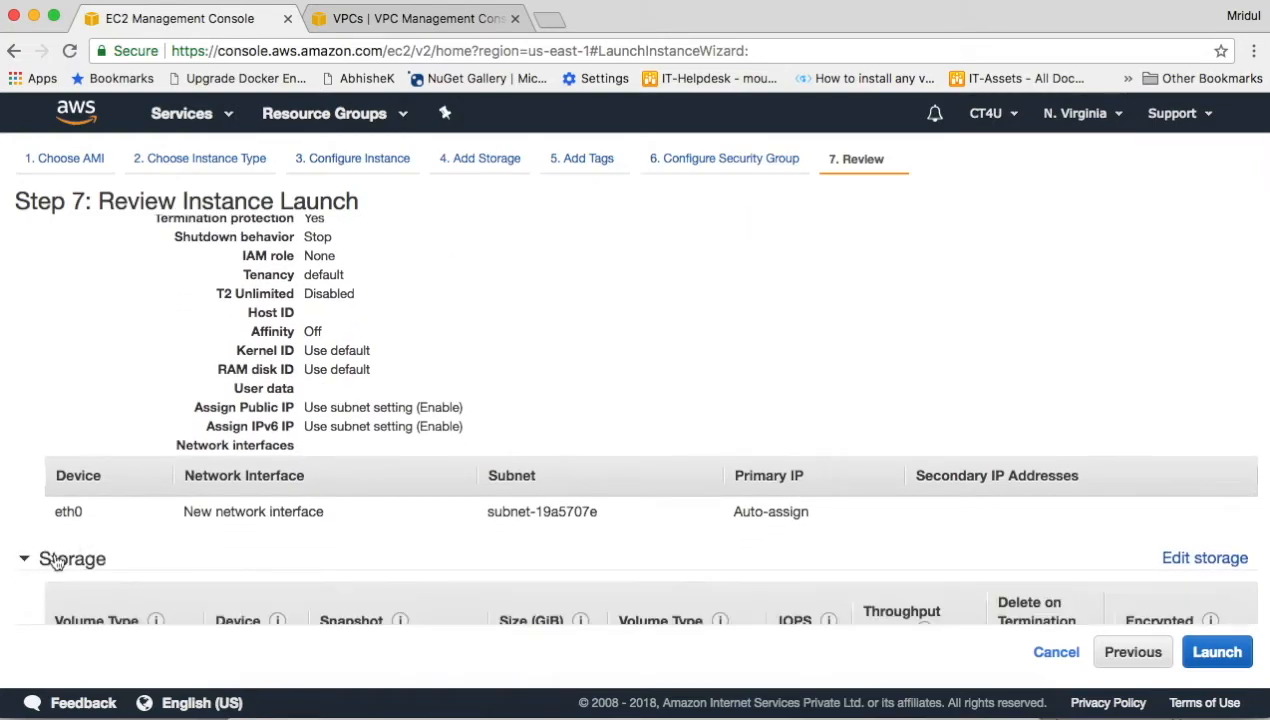
scroll(305, 442, "down", 3)
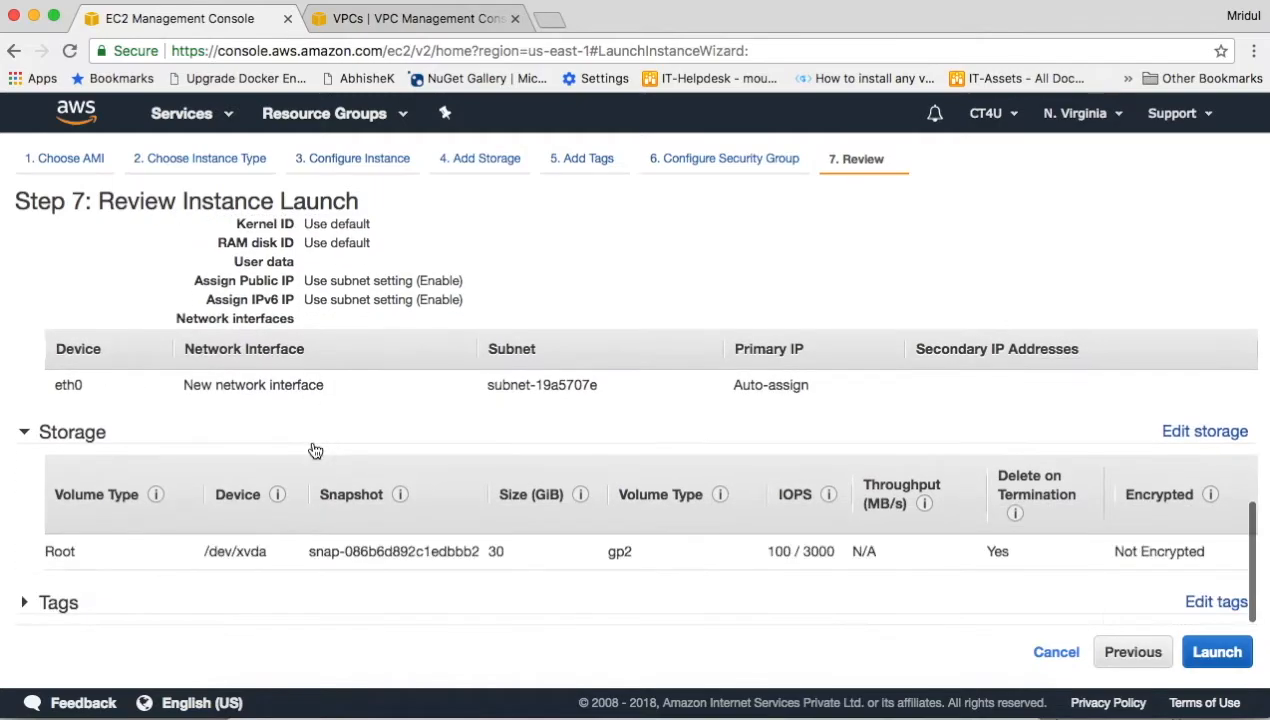
left_click(488, 553)
left_click_drag(488, 553, 553, 558)
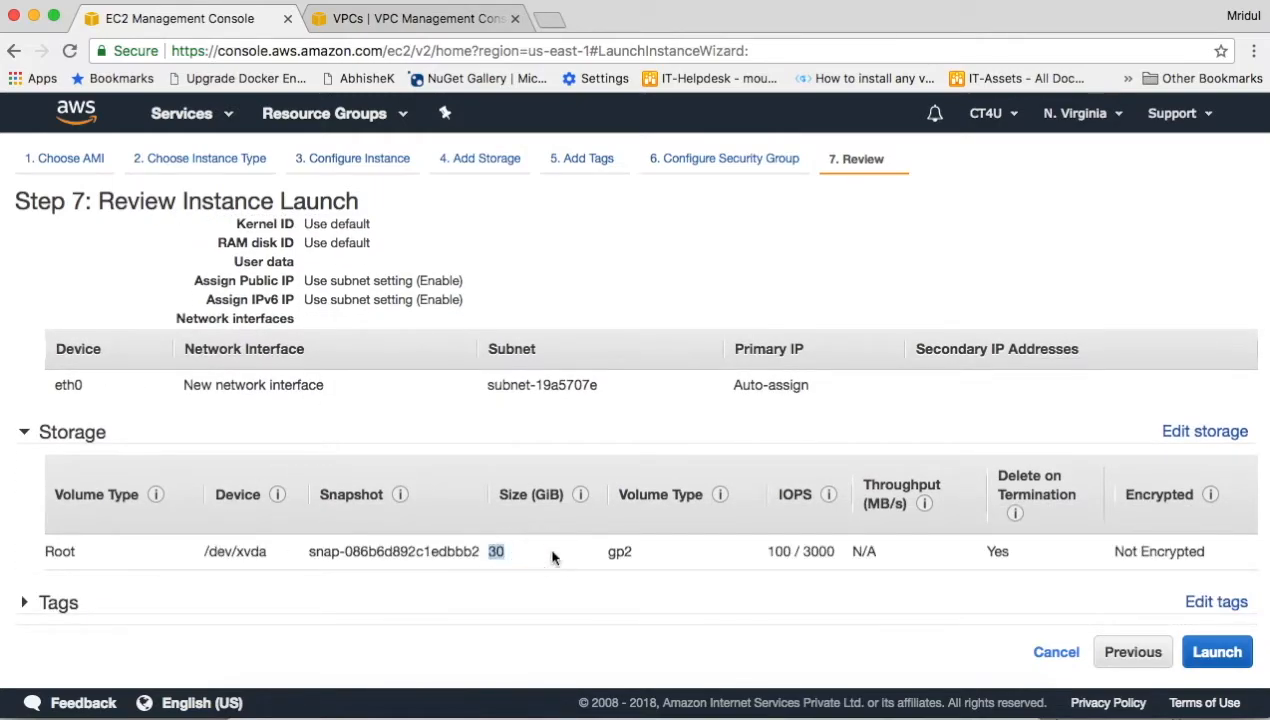
left_click(57, 600)
scroll(299, 476, "down", 1)
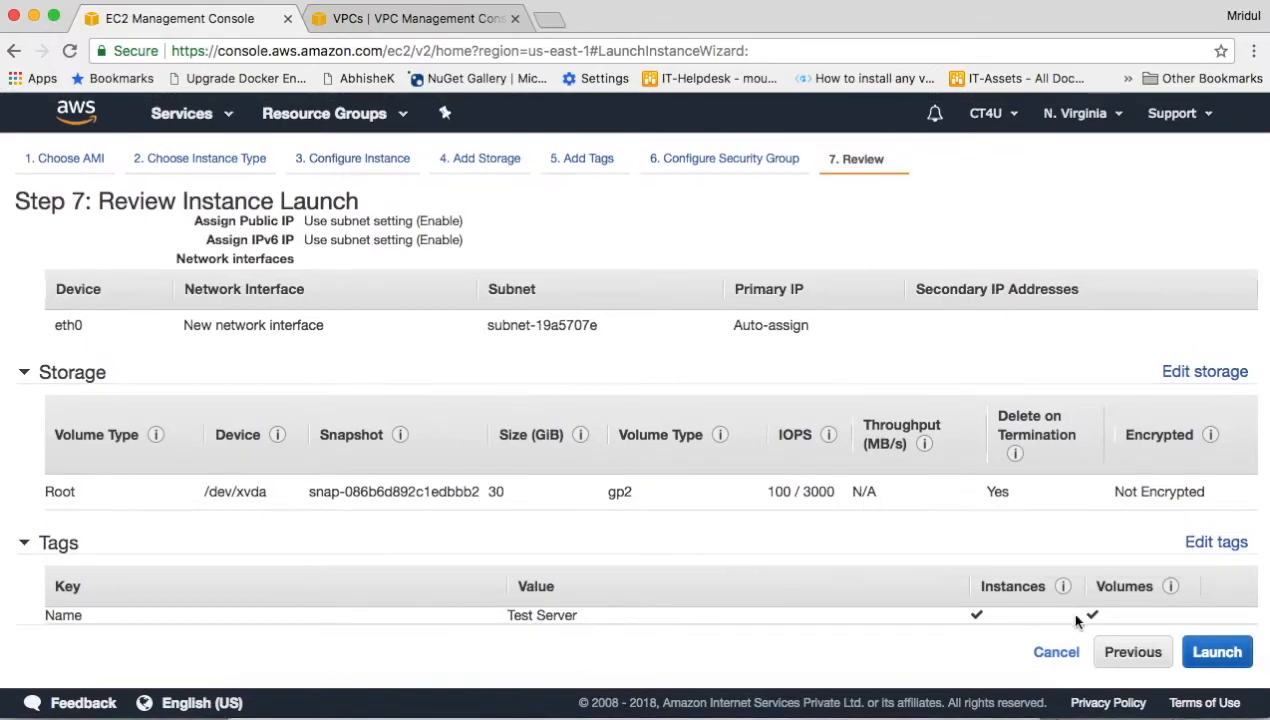
Proceed to launch, create a new key pair named CT4U-Server and download its private key file.
left_click(1218, 651)
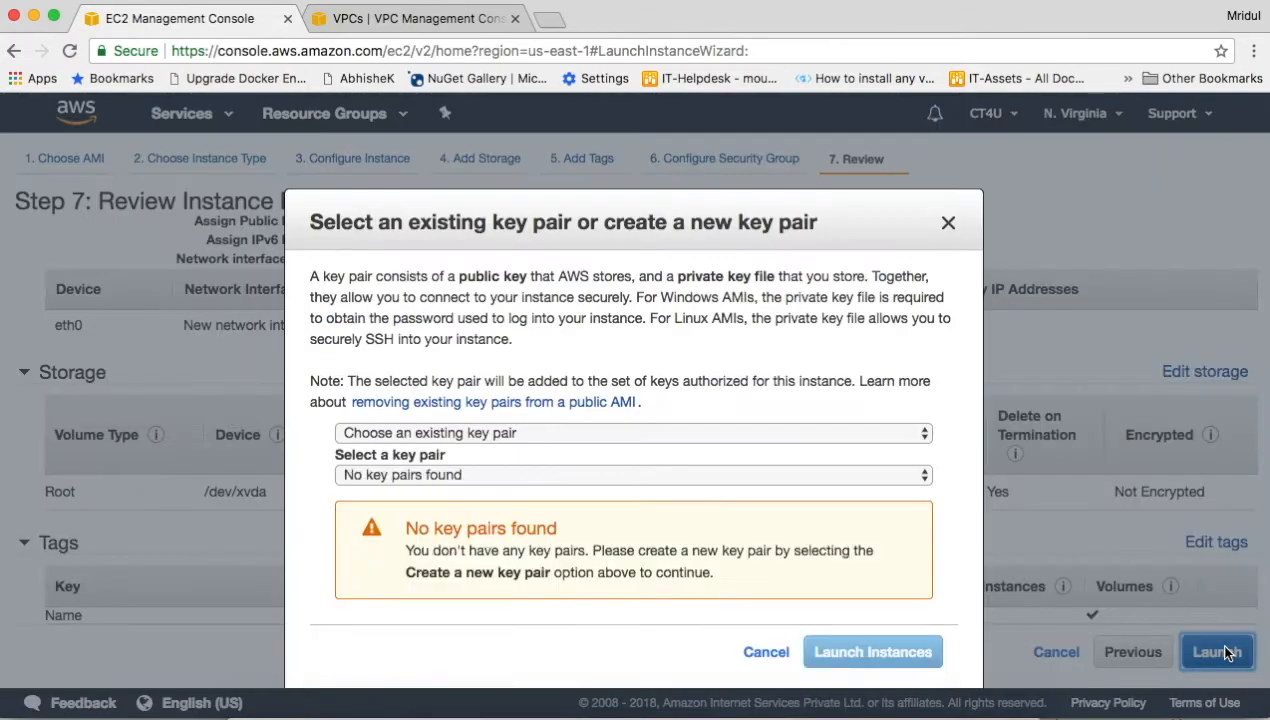
left_click(405, 436)
left_click(733, 330)
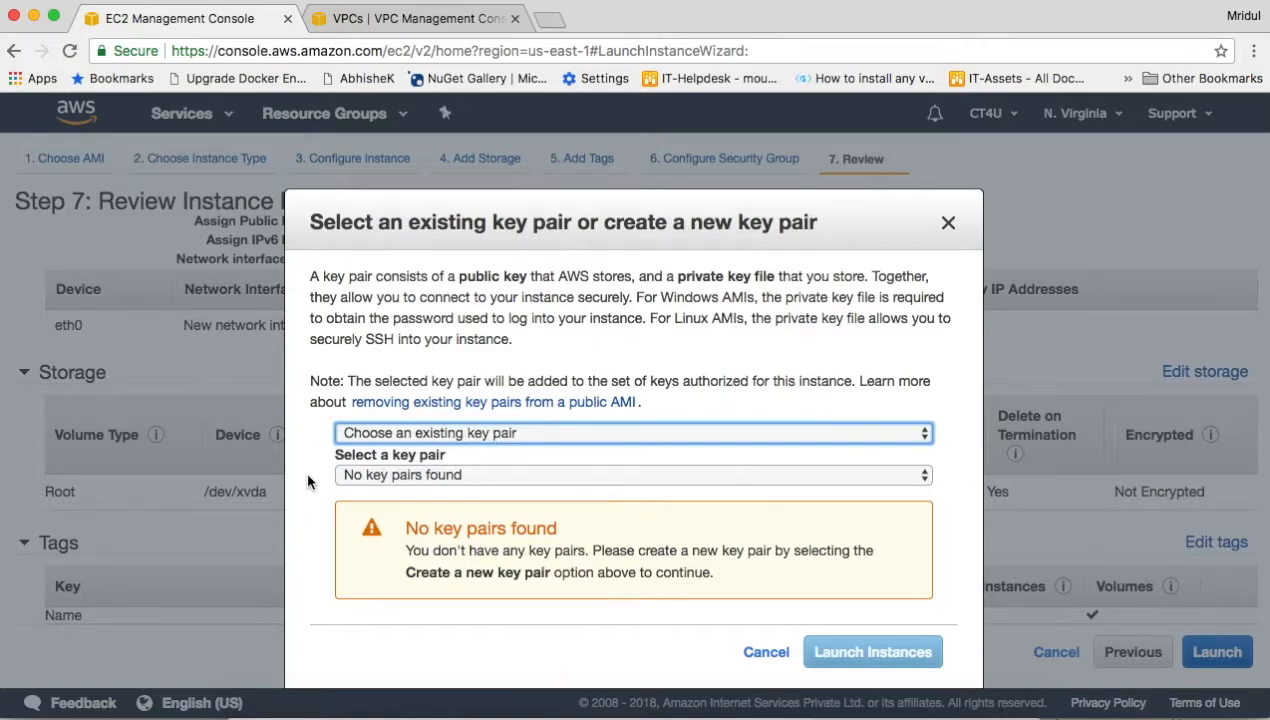
left_click(455, 433)
left_click(459, 451)
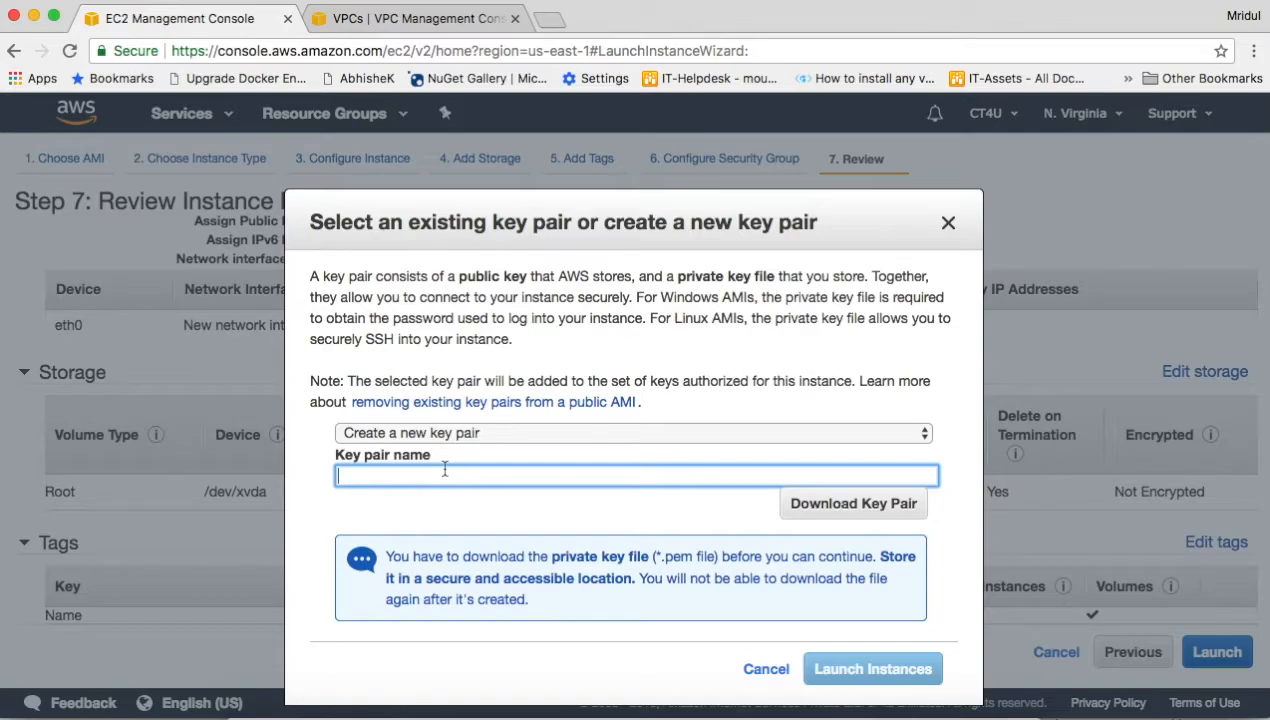
type("CT4U-Server")
left_click(848, 508)
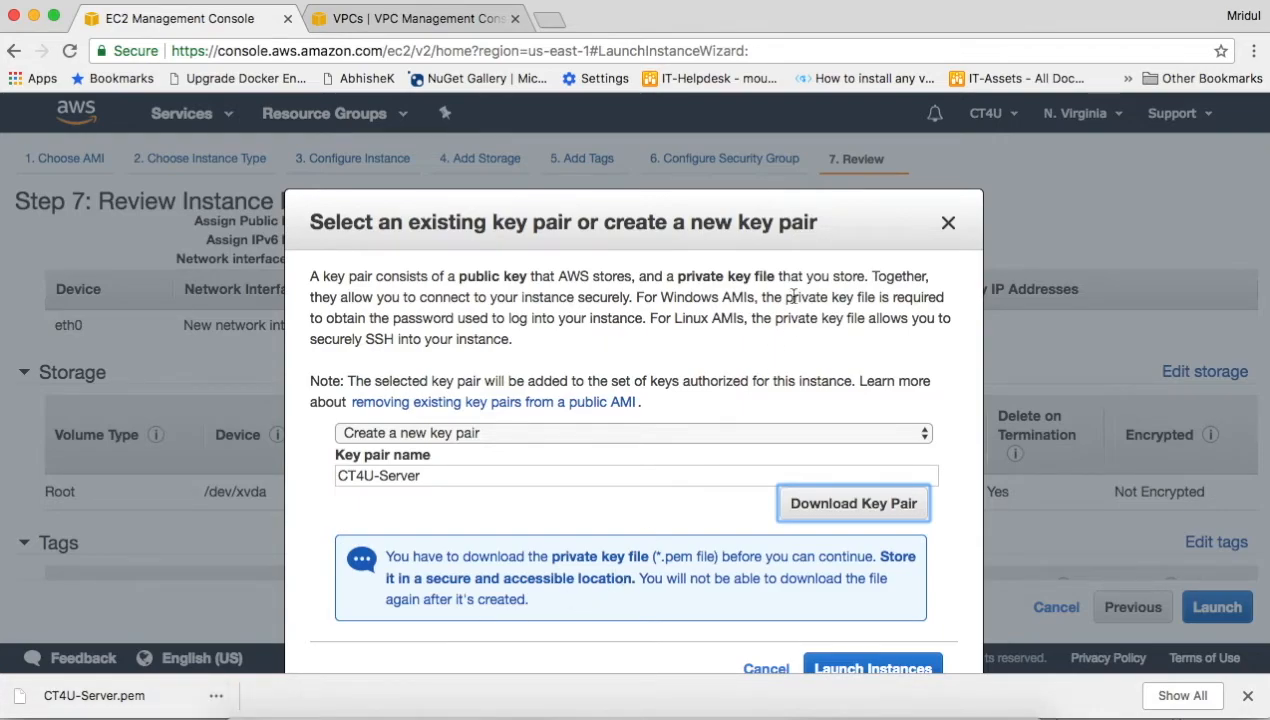
Launch the instance with the new key pair and open it in the instances list from its launch status link.
left_click_drag(745, 208, 743, 147)
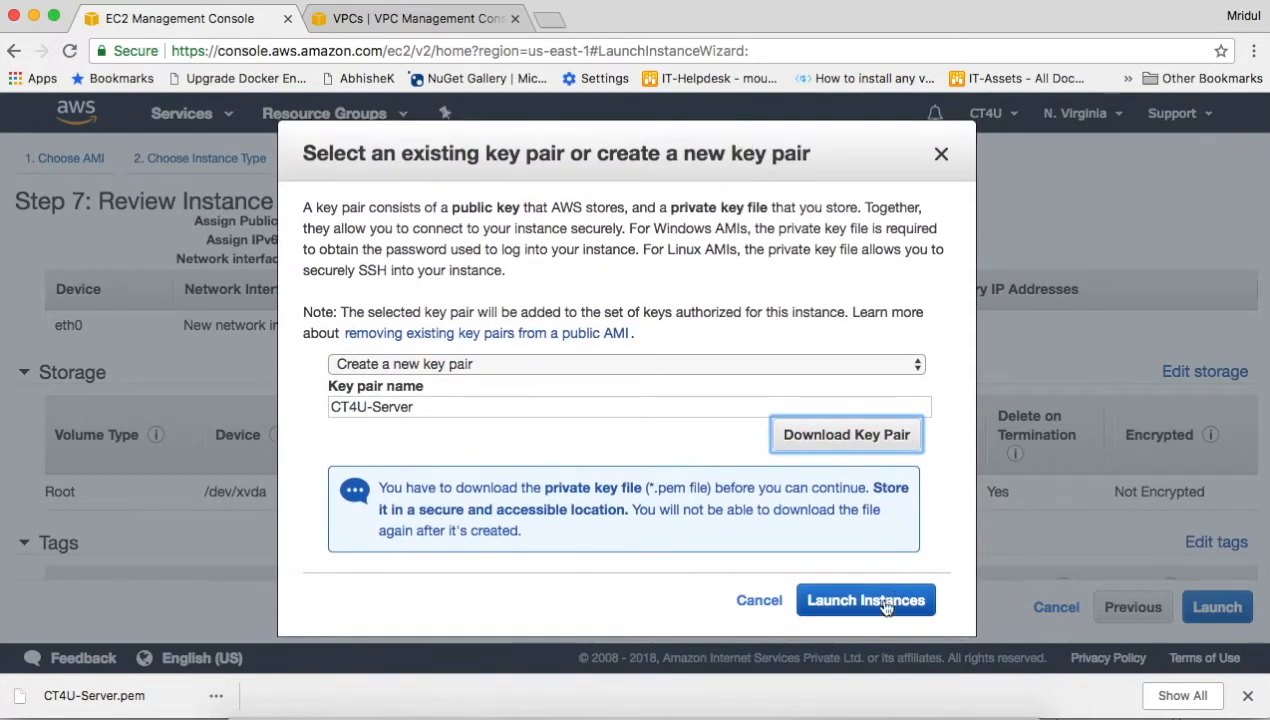
left_click(843, 597)
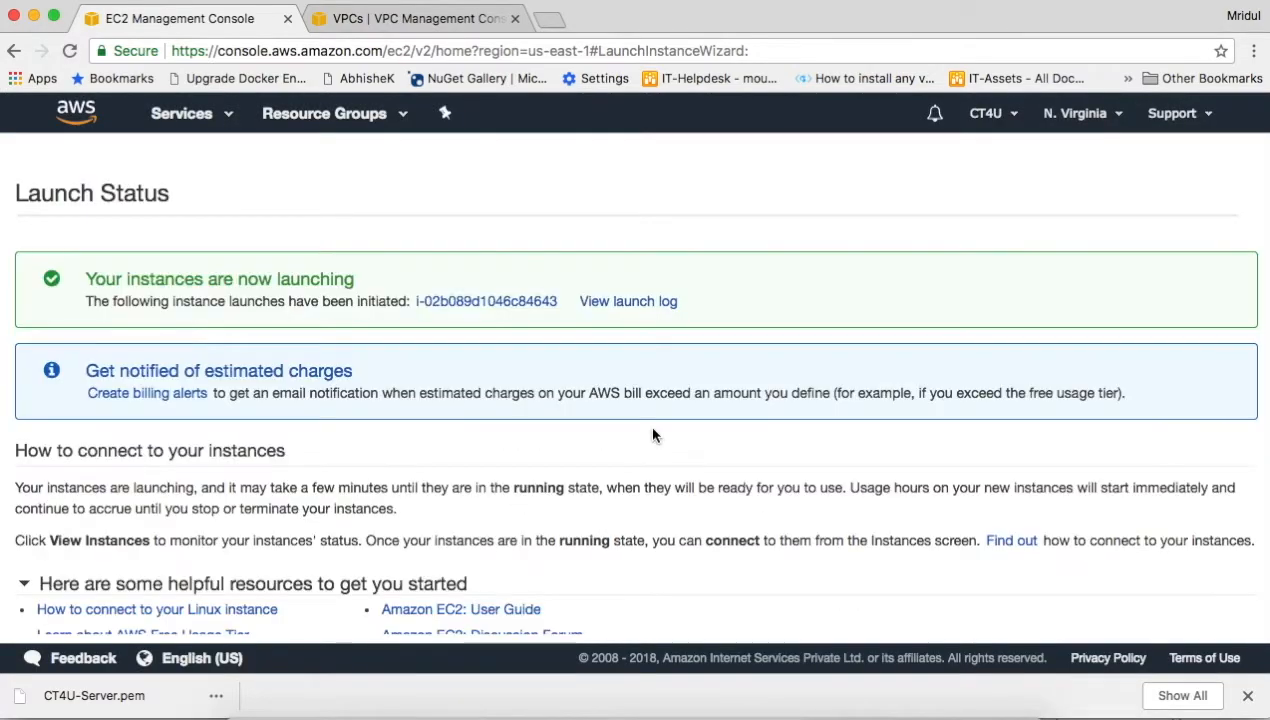
left_click(461, 305)
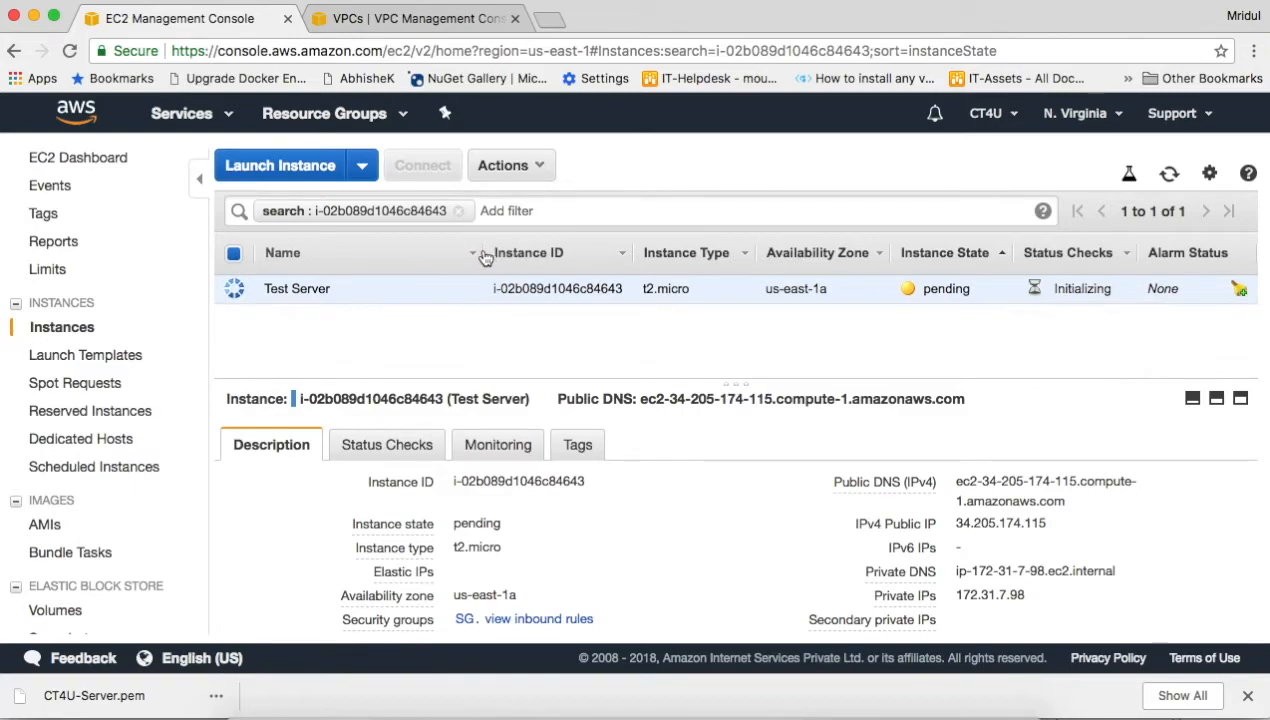
Narrow the Name column of the instances table.
left_click(215, 696)
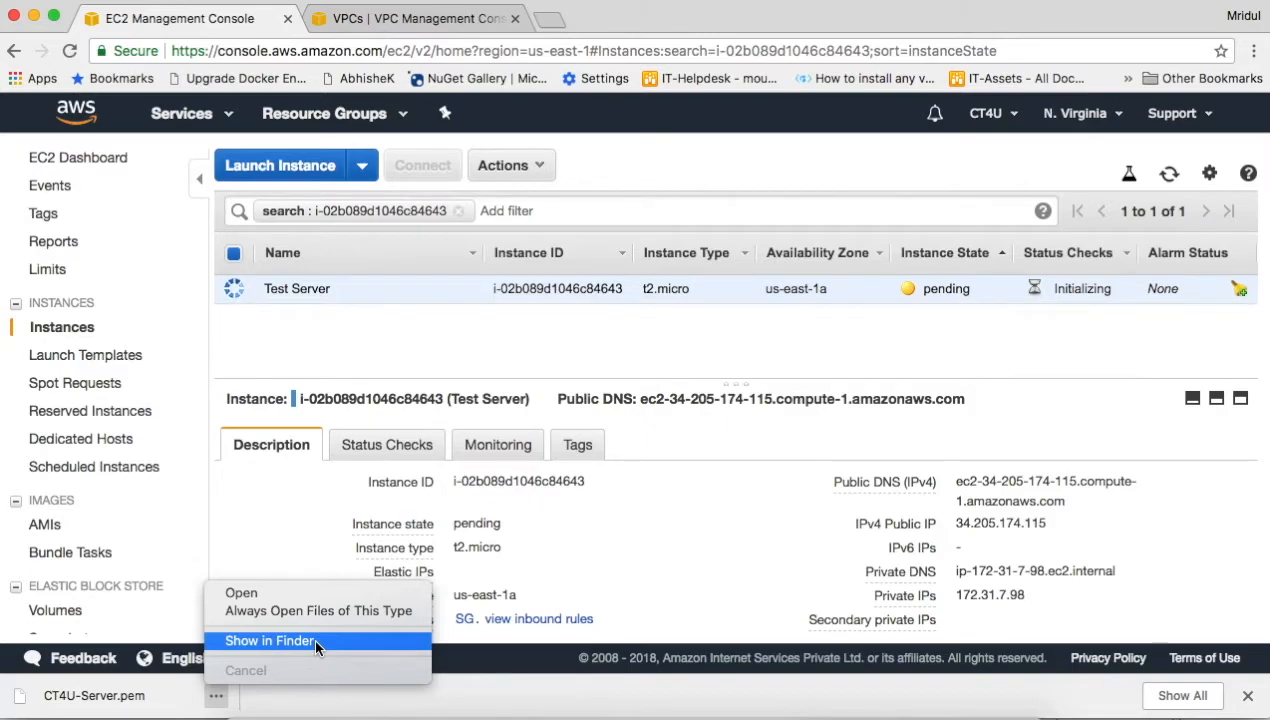
left_click(482, 255)
left_click(483, 255)
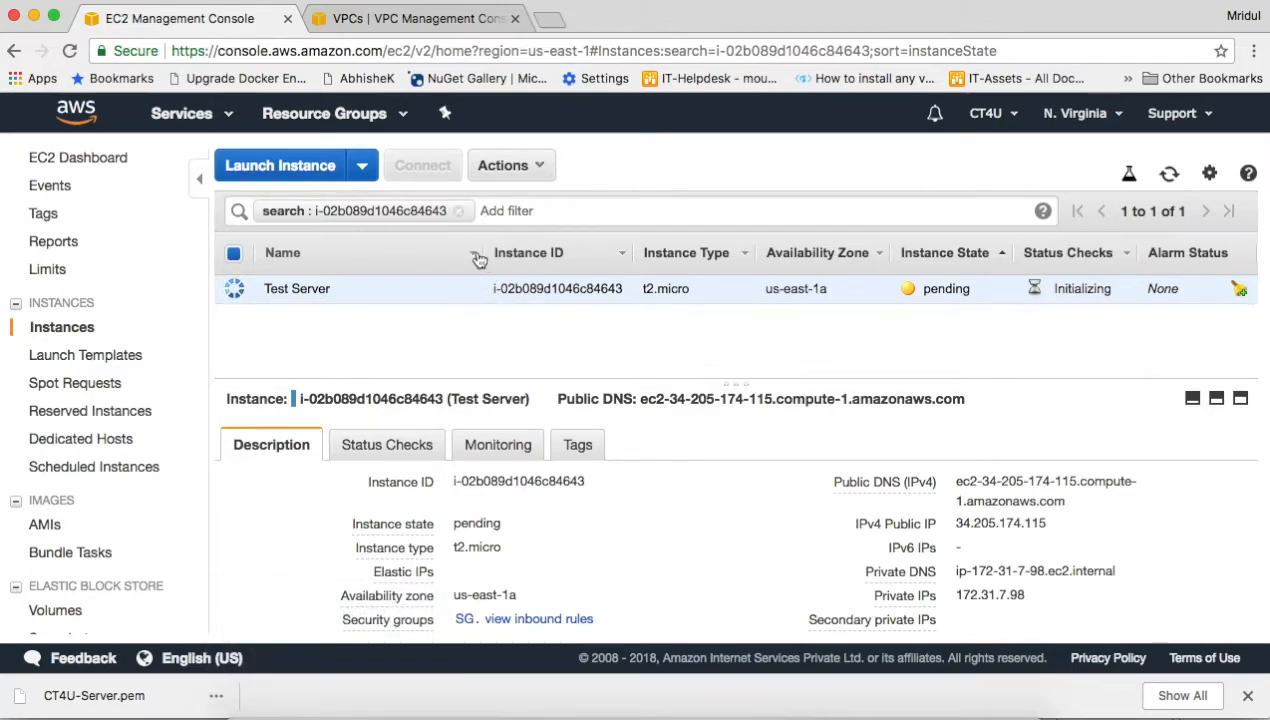
left_click_drag(480, 258, 375, 250)
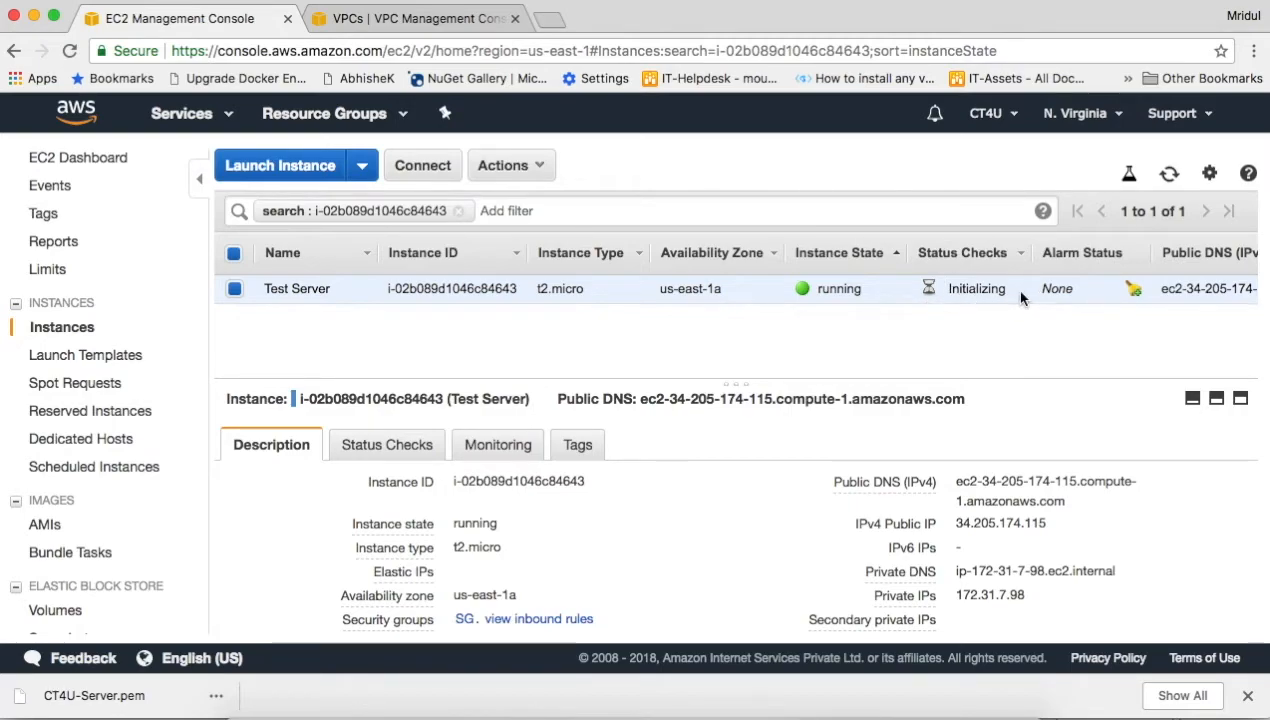
Refresh the instances list to check Test Server's status and look through the EC2 navigation sections.
left_click(1170, 174)
scroll(170, 397, "down", 10)
scroll(170, 397, "down", 5)
scroll(168, 397, "up", 6)
scroll(168, 397, "up", 5)
scroll(166, 397, "down", 1)
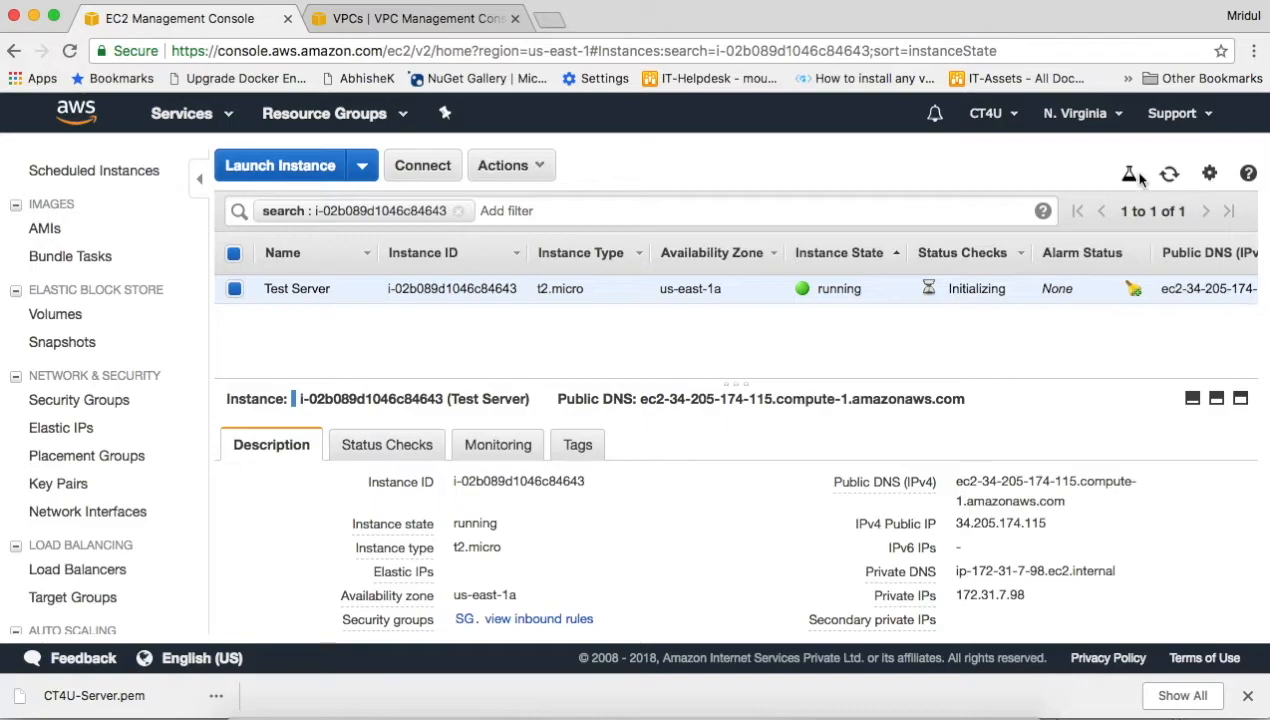
left_click(1170, 175)
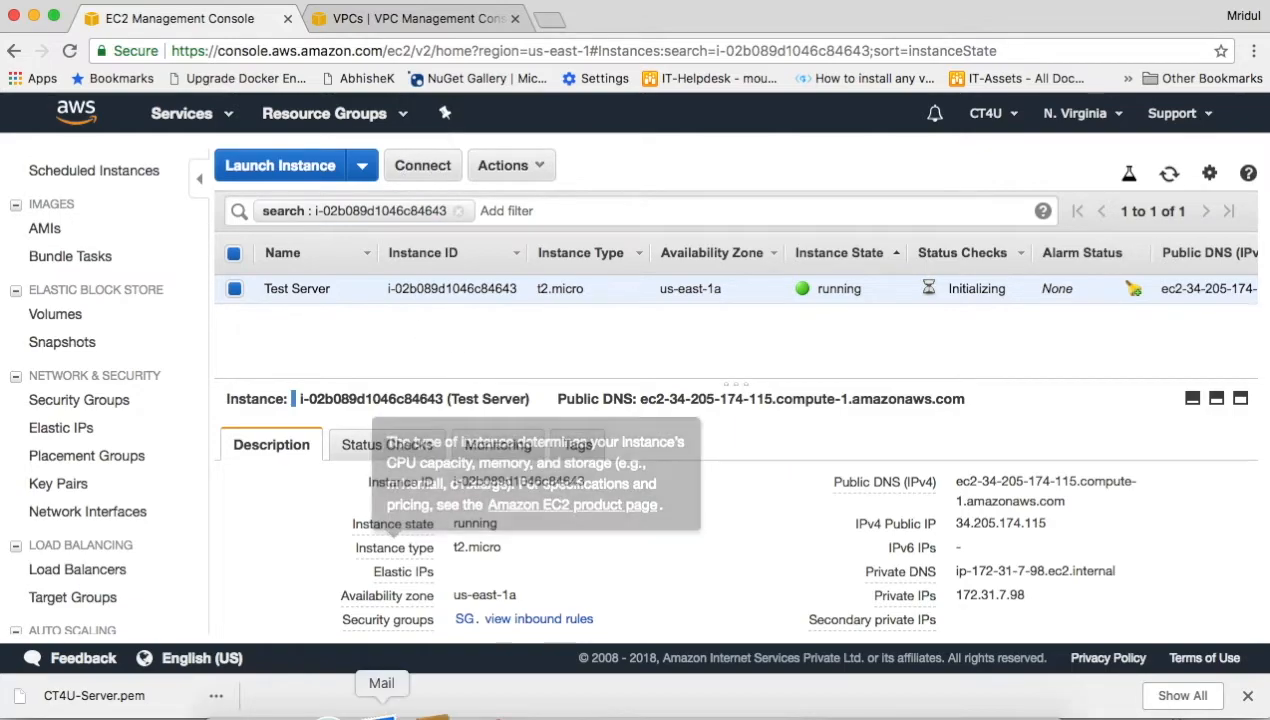
Locate the downloaded CT4U-Server.pem file in Finder and copy it.
left_click(1182, 696)
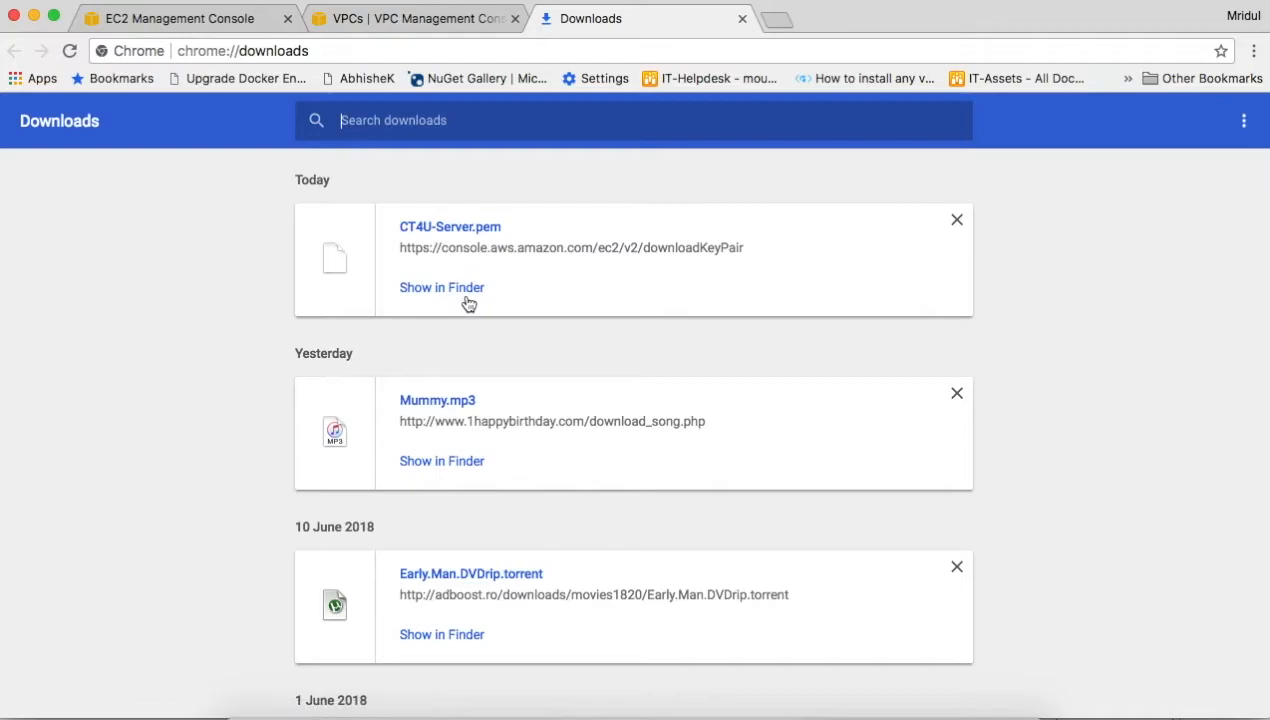
left_click(449, 290)
left_click(449, 20)
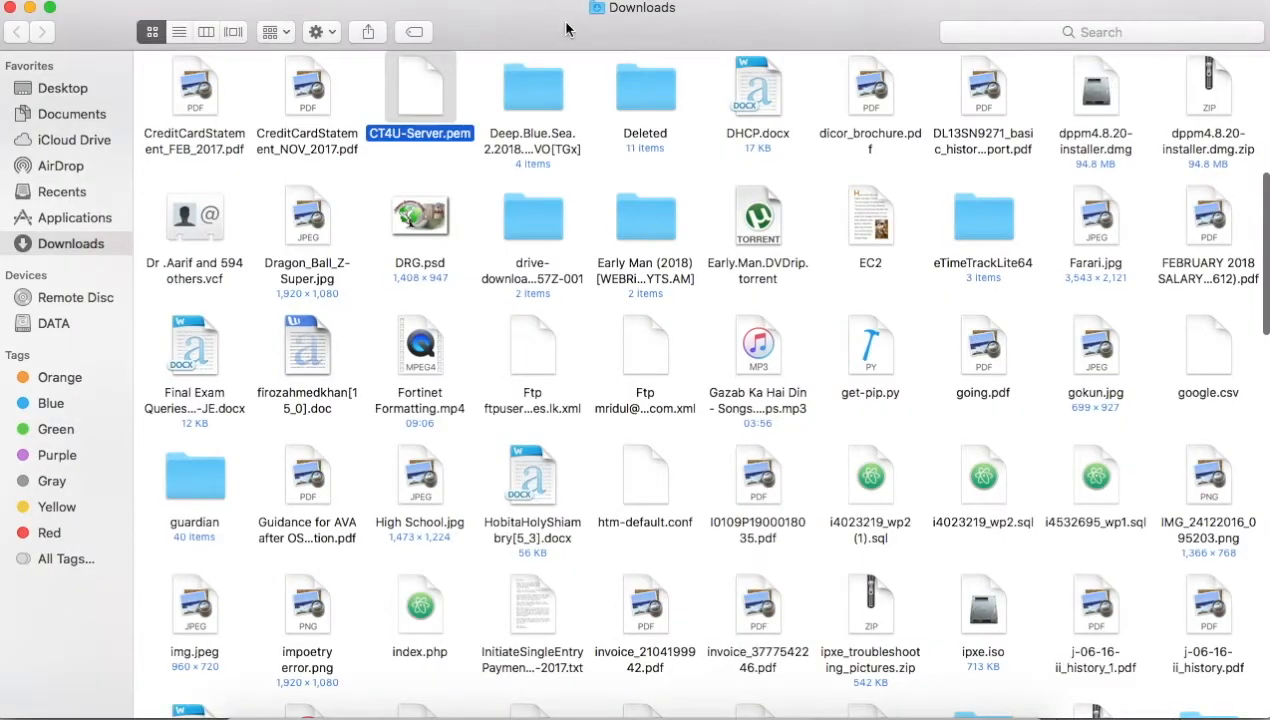
right_click(435, 118)
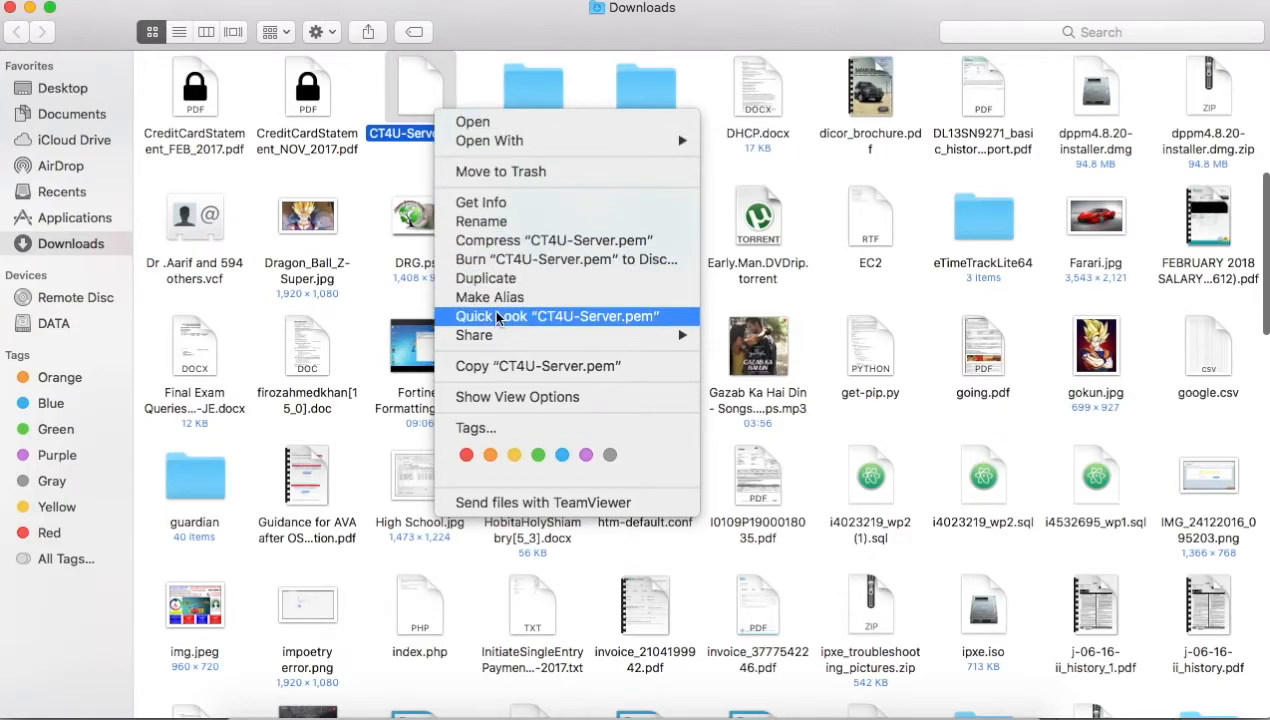
mouse_move(494, 148)
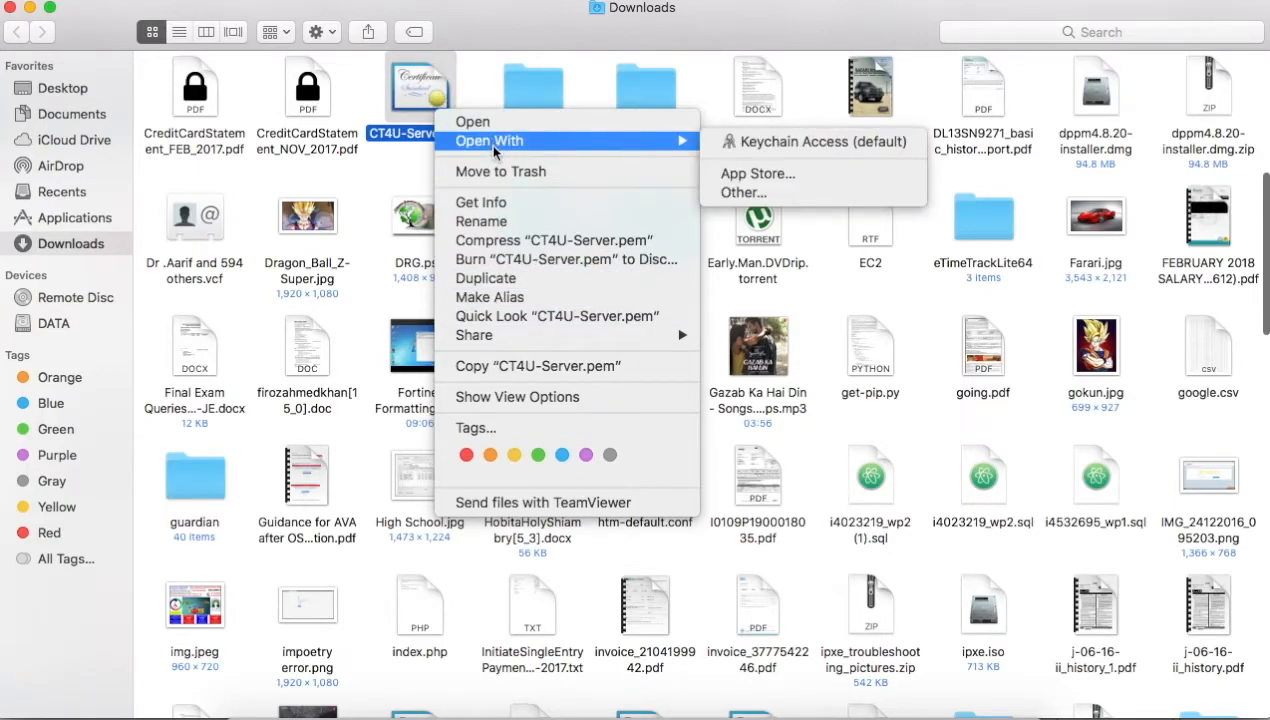
mouse_move(487, 333)
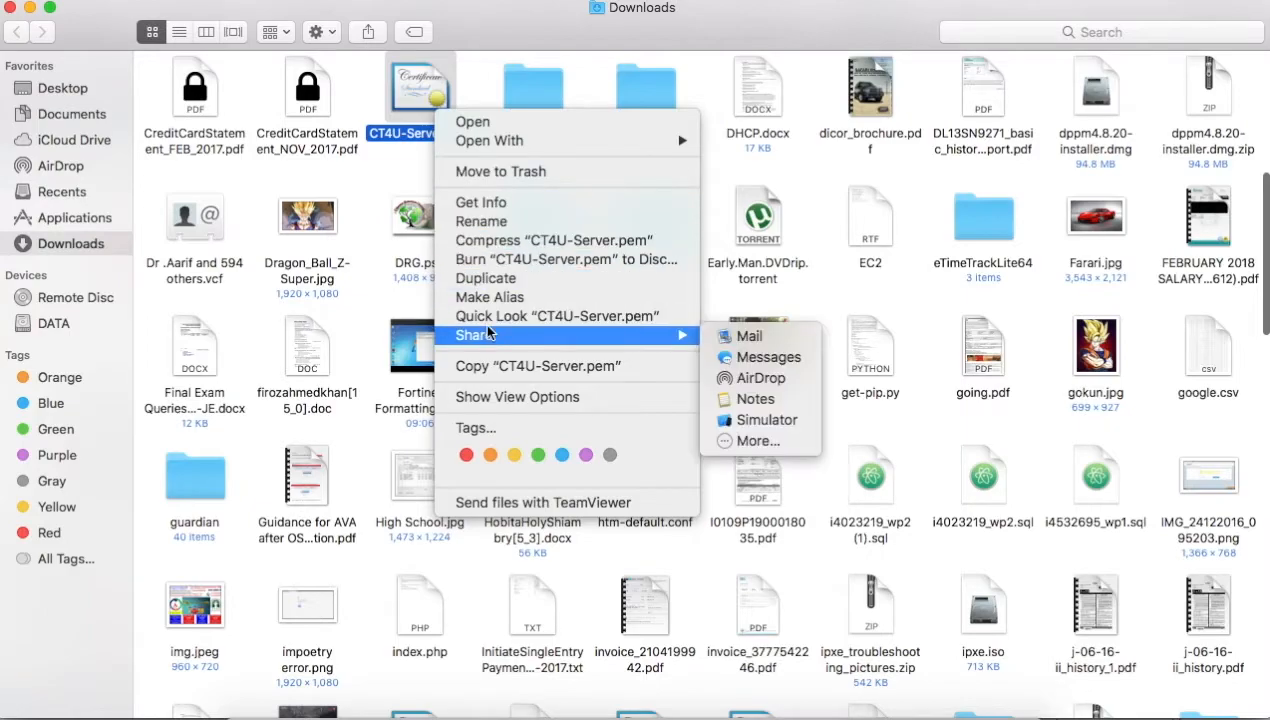
left_click(490, 366)
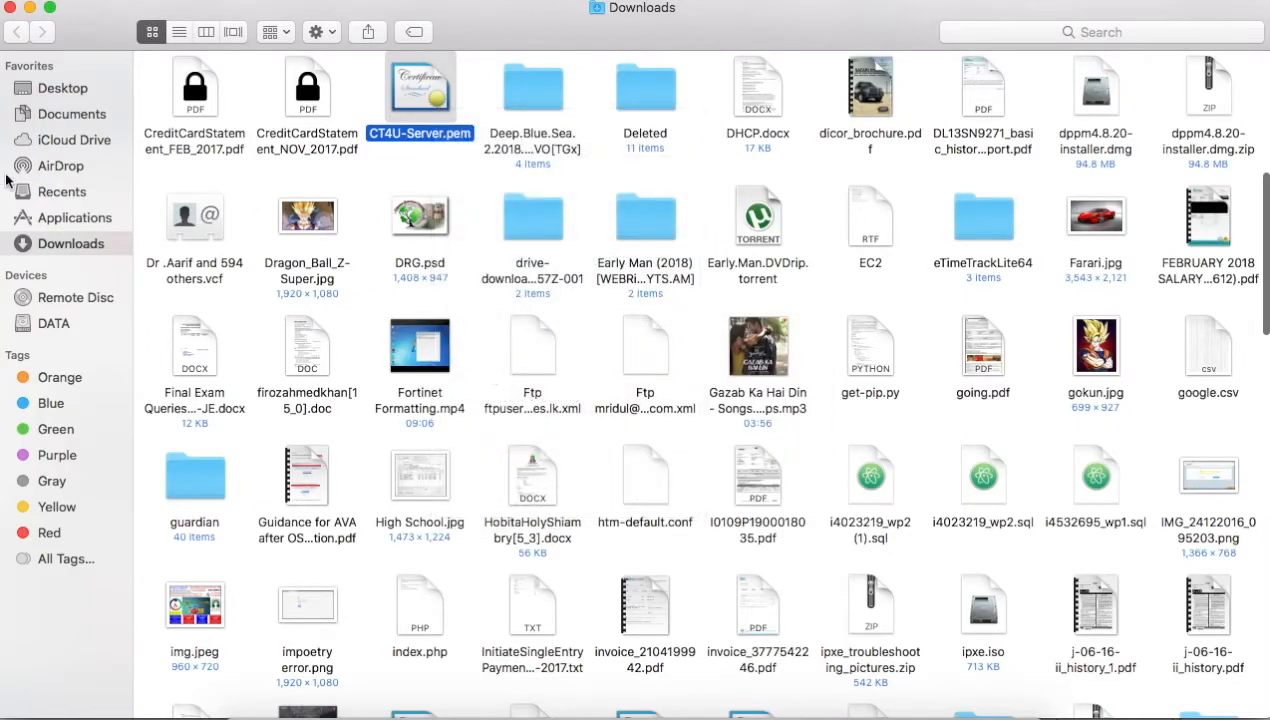
Create a Desktop folder named Pem and paste CT4U-Server.pem into it.
left_click(32, 92)
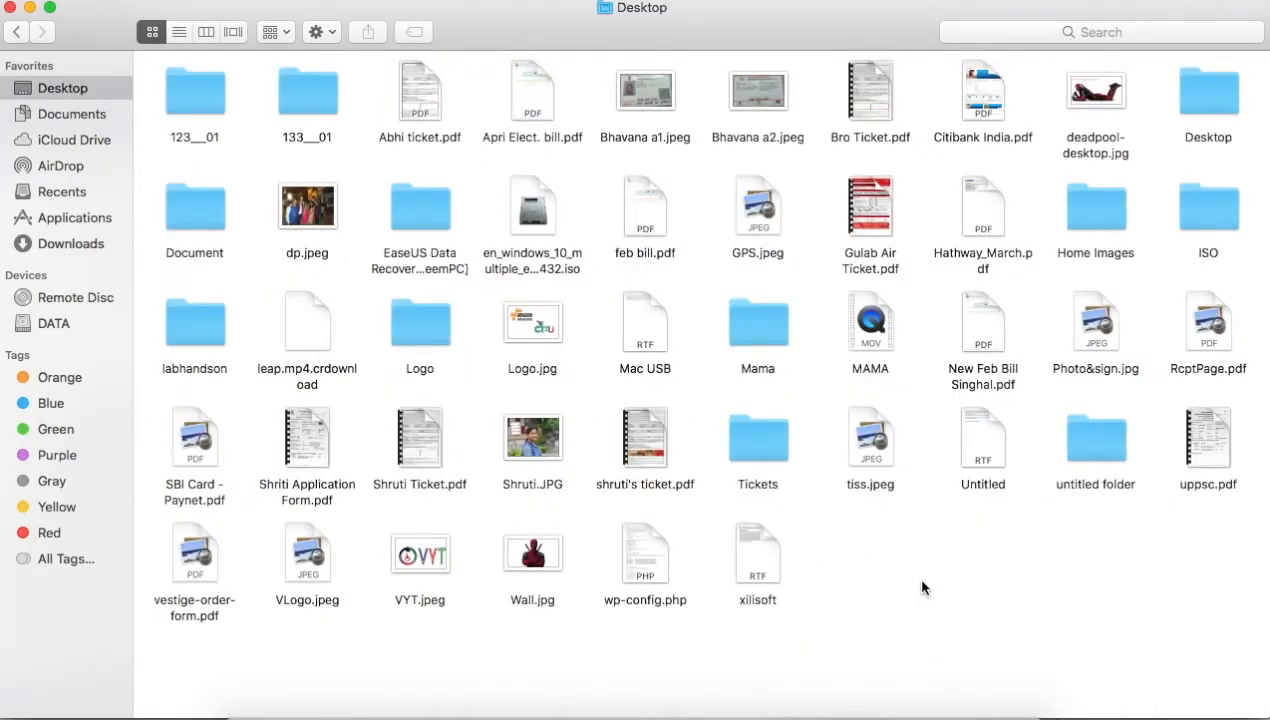
key("super+shift+n")
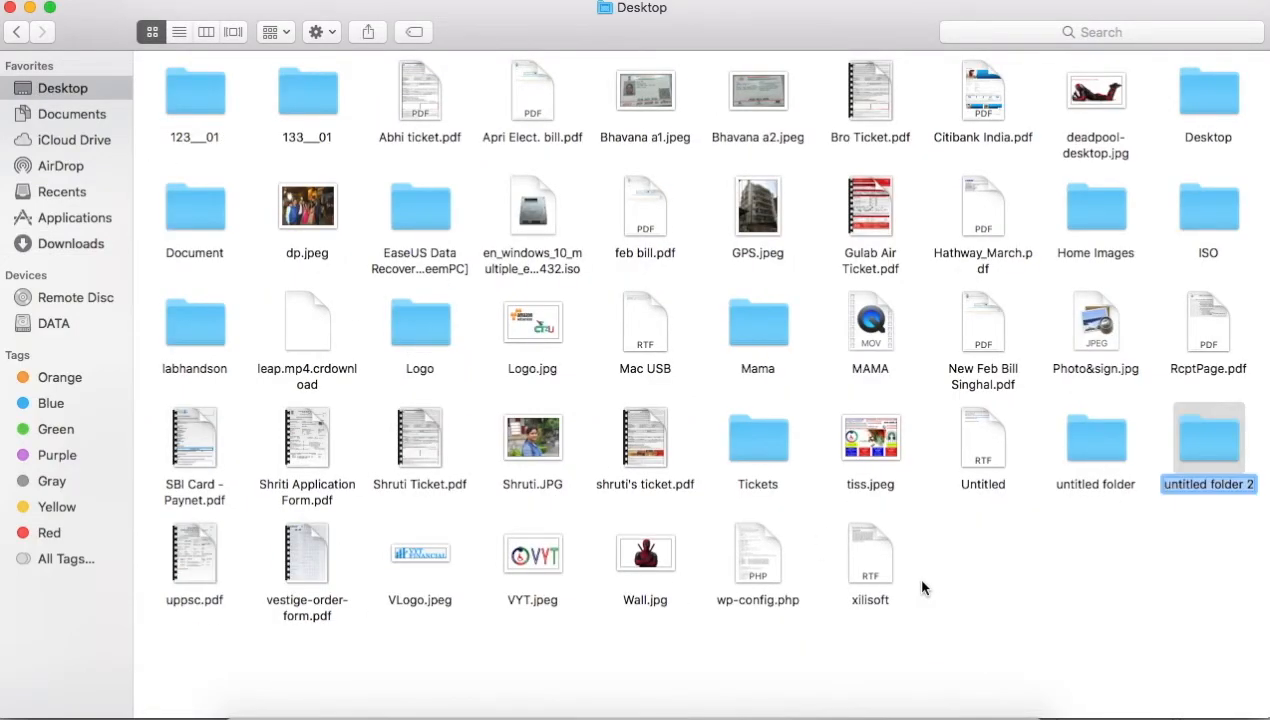
type("Pem")
key("Return")
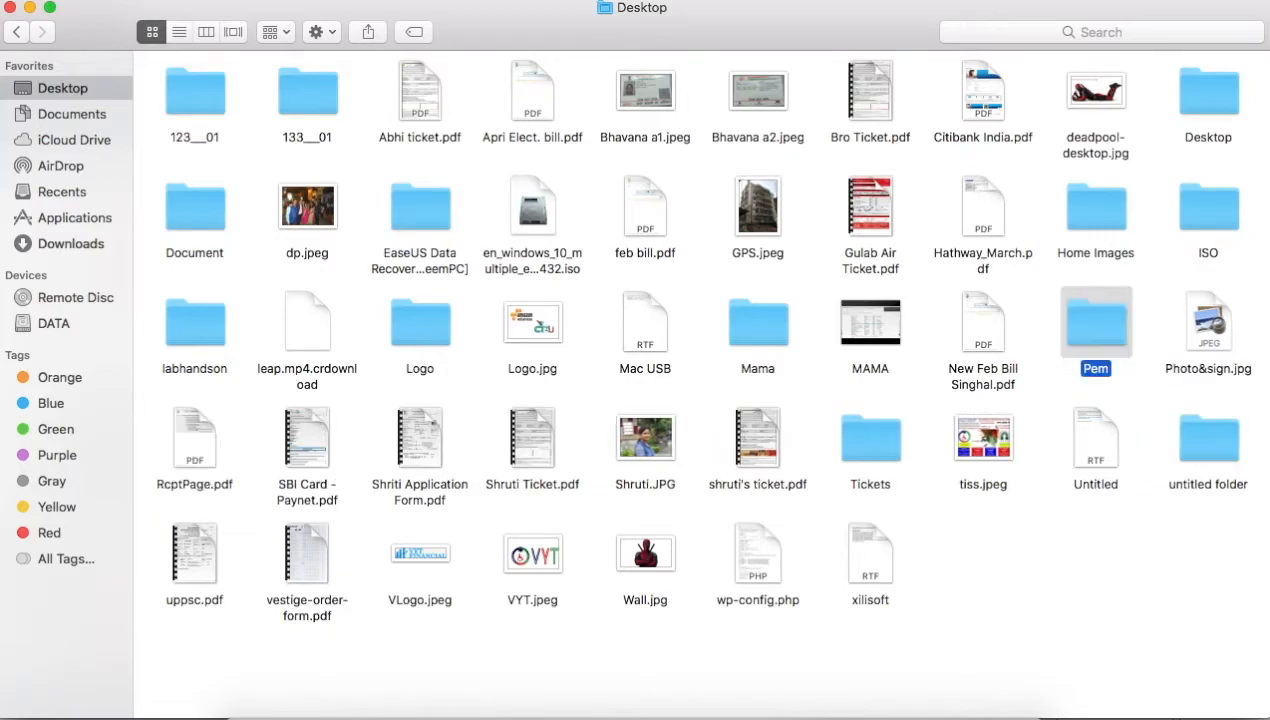
double_click(1120, 312)
right_click(476, 190)
left_click(528, 257)
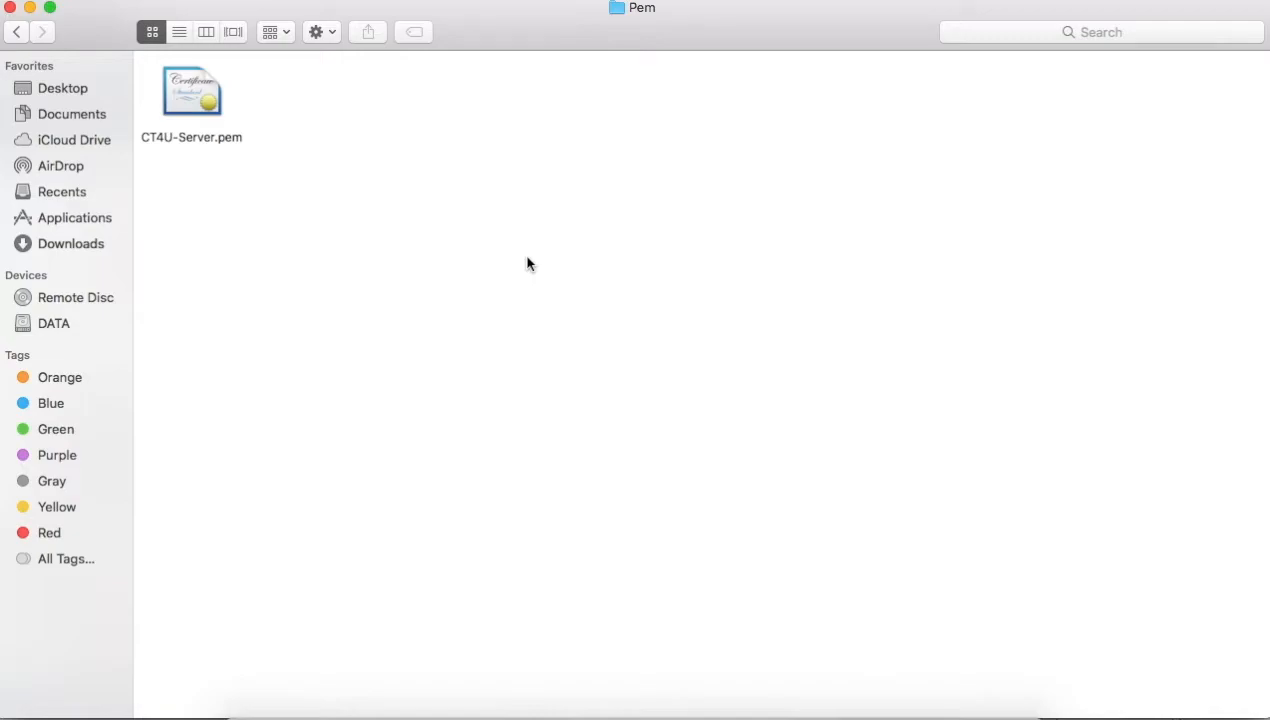
mouse_move(88, 26)
left_mouse_down()
mouse_move(150, 45)
mouse_move(69, 23)
left_mouse_up()
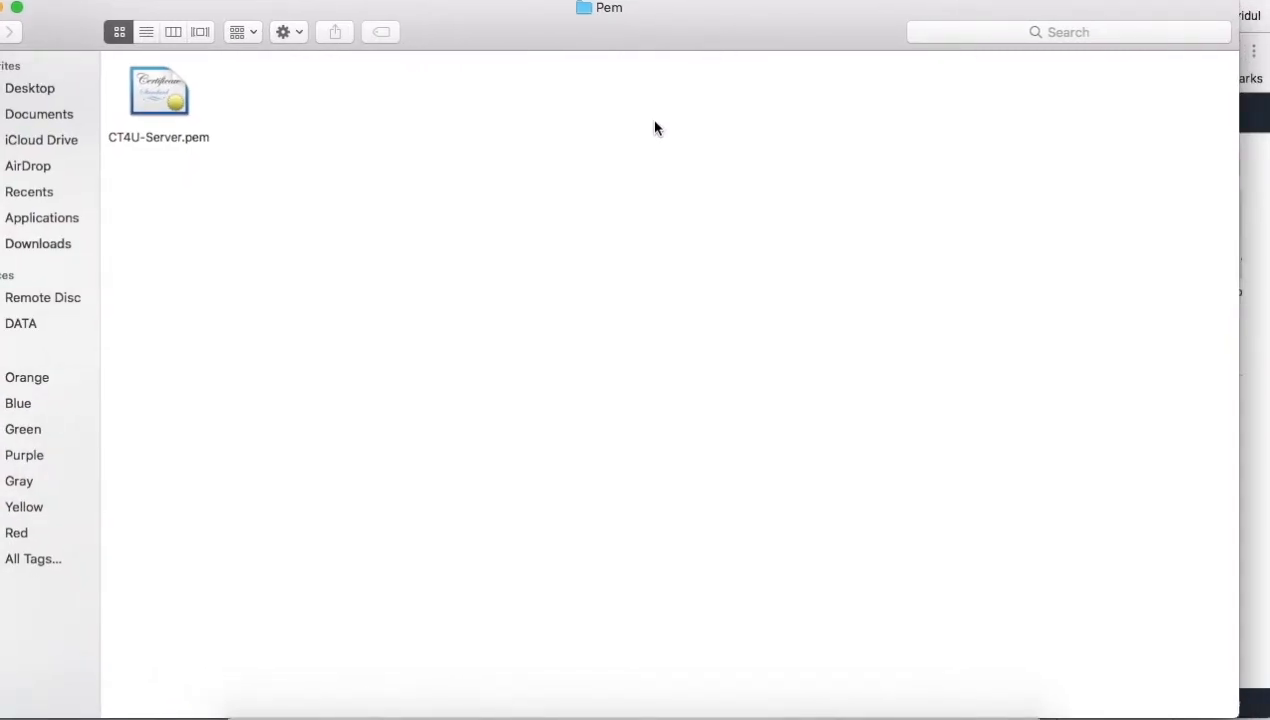
key("super+space")
type("term")
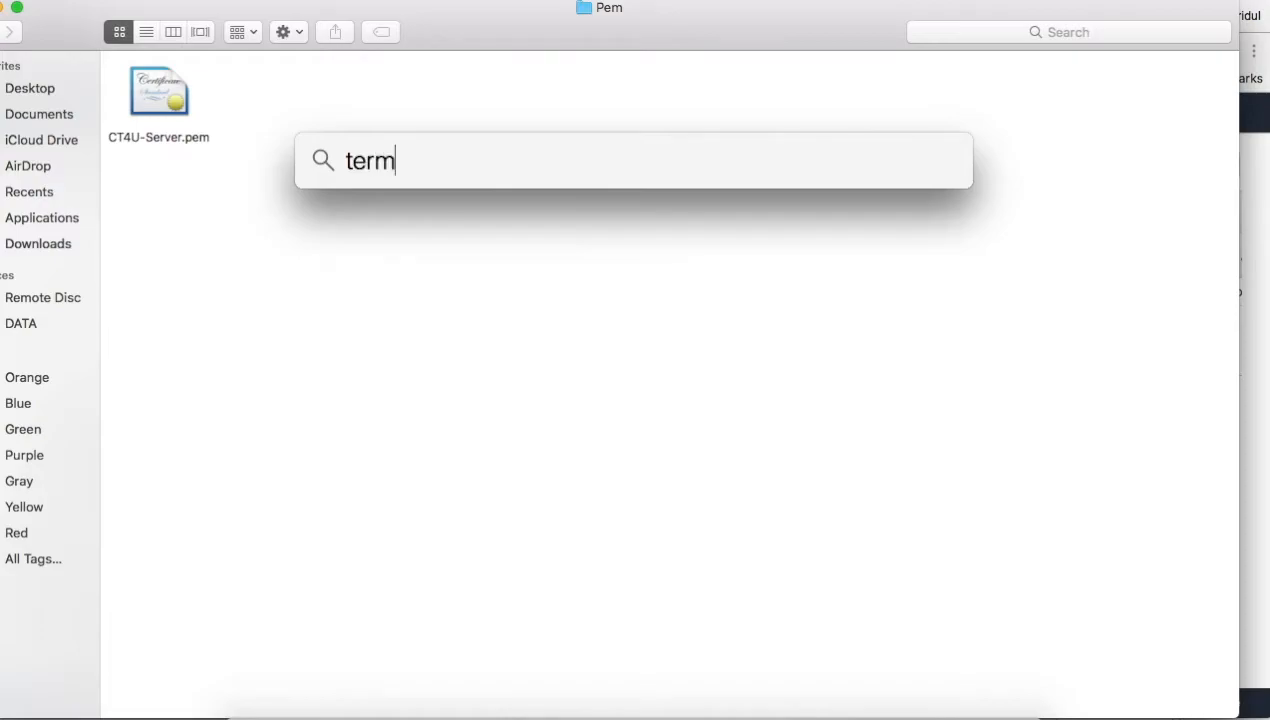
type("inal")
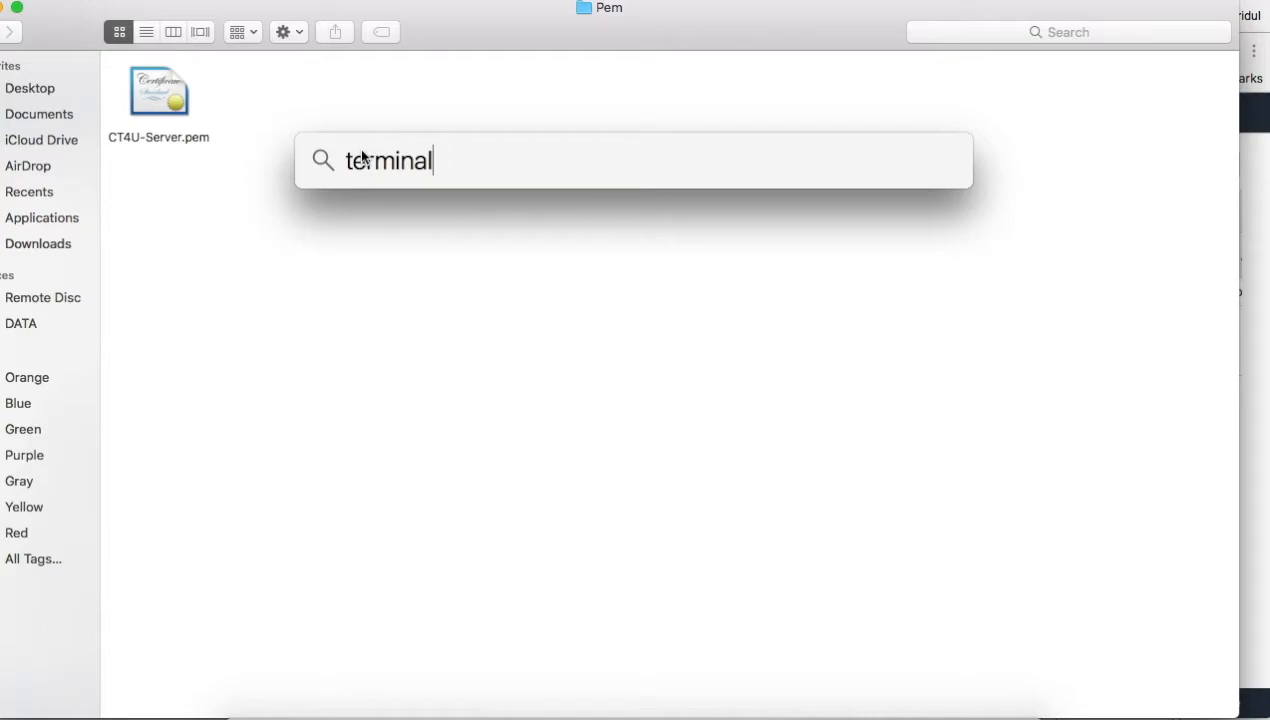
left_click(656, 566)
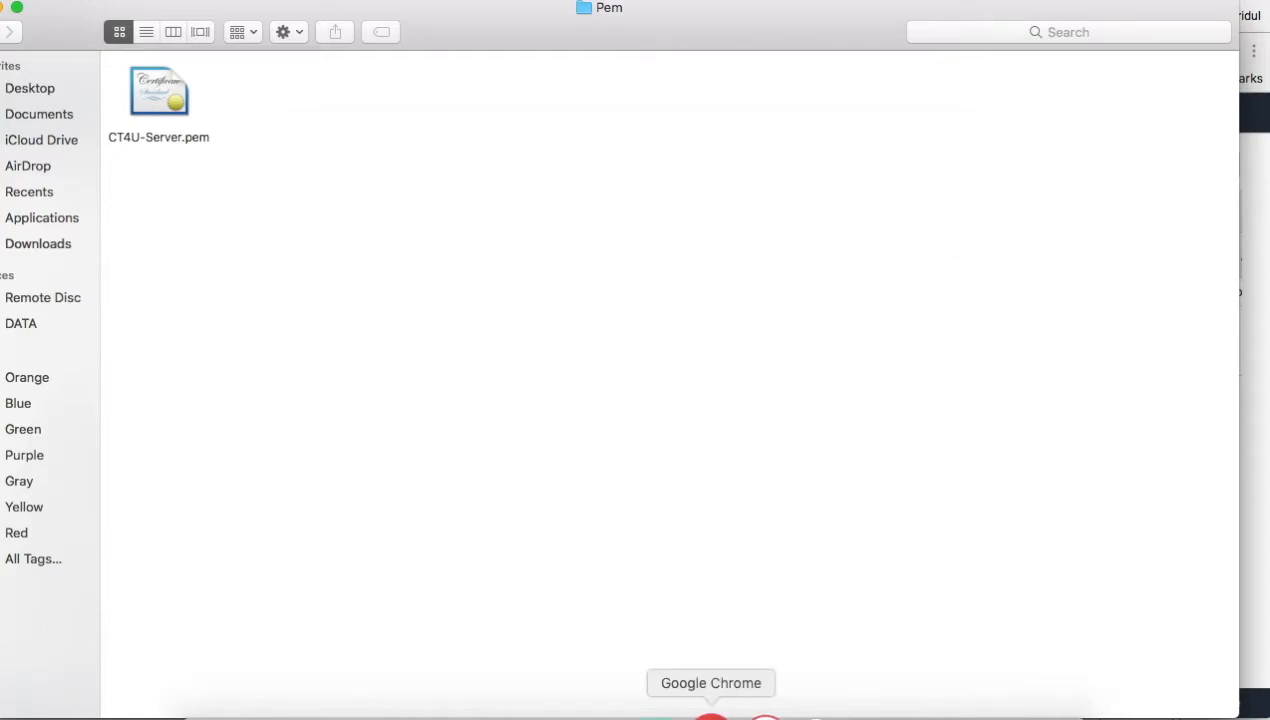
Switch back to the EC2 console in Google Chrome and refresh the instances list to check Test Server's status.
left_click(714, 706)
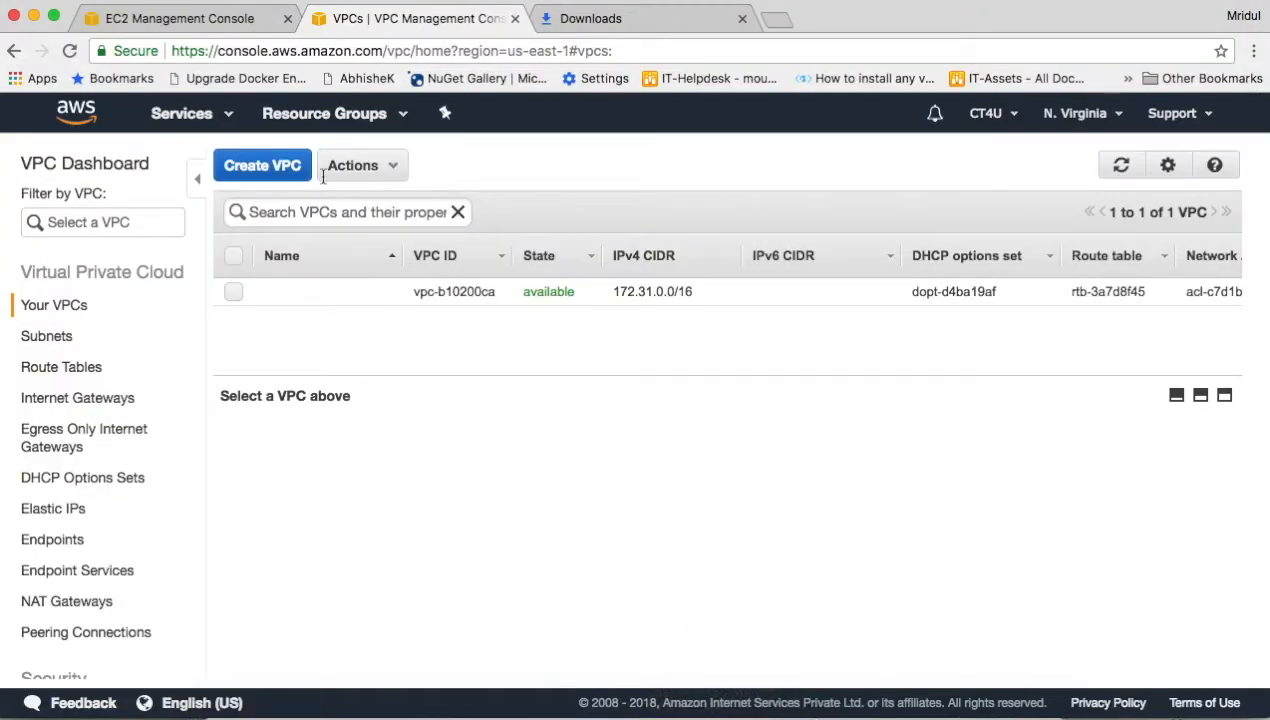
left_click(195, 20)
left_click(1170, 176)
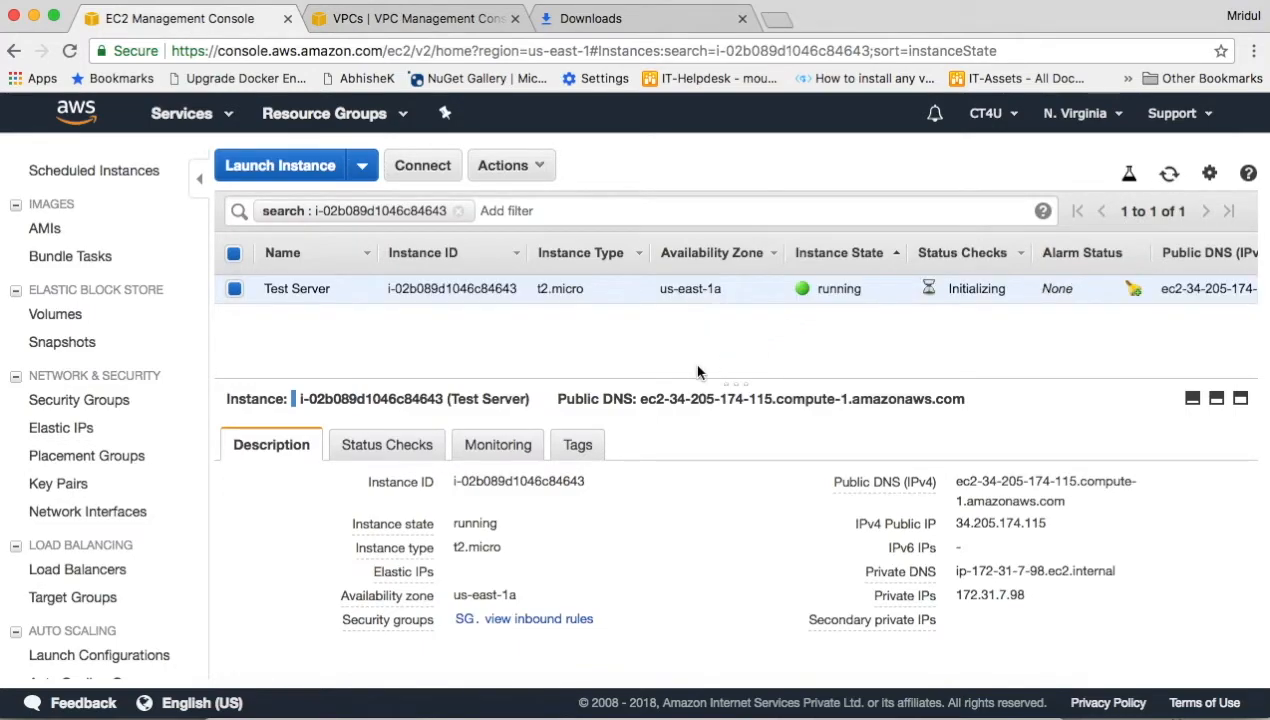
Enlarge the instance details area, review Test Server's description and refresh the instances list to check its status.
left_click_drag(735, 384, 734, 348)
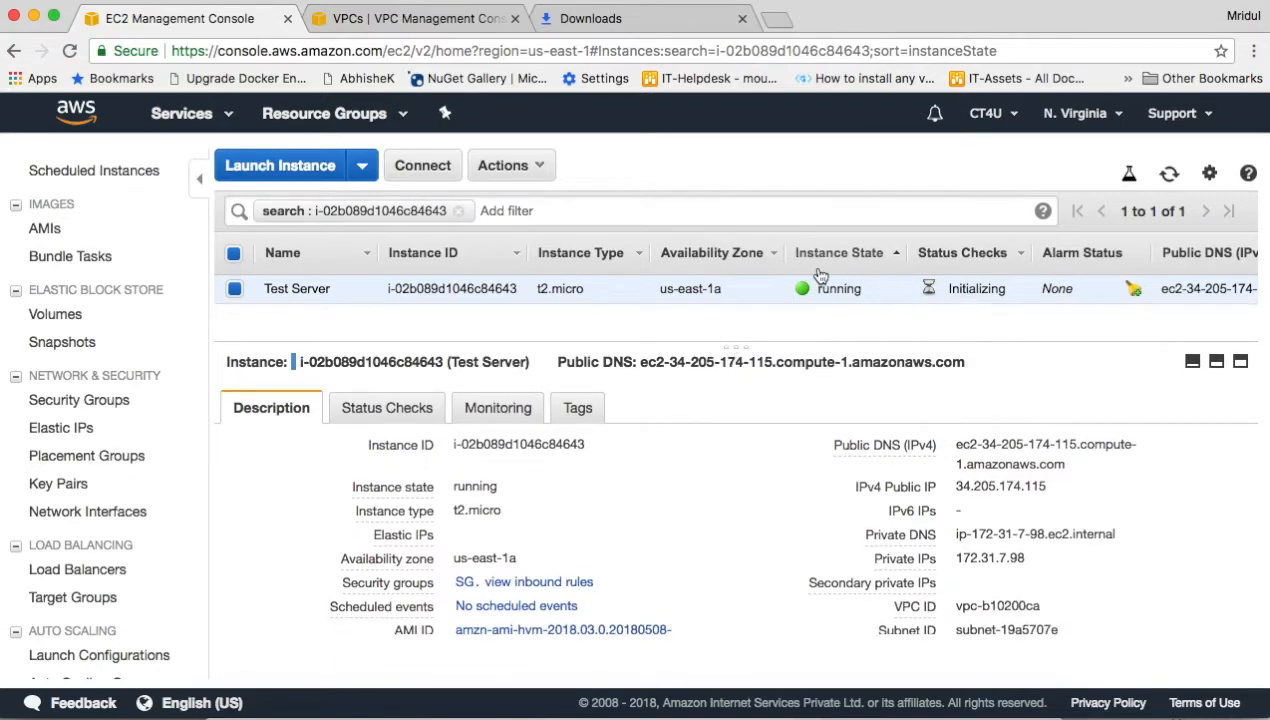
scroll(1076, 376, "down", 2)
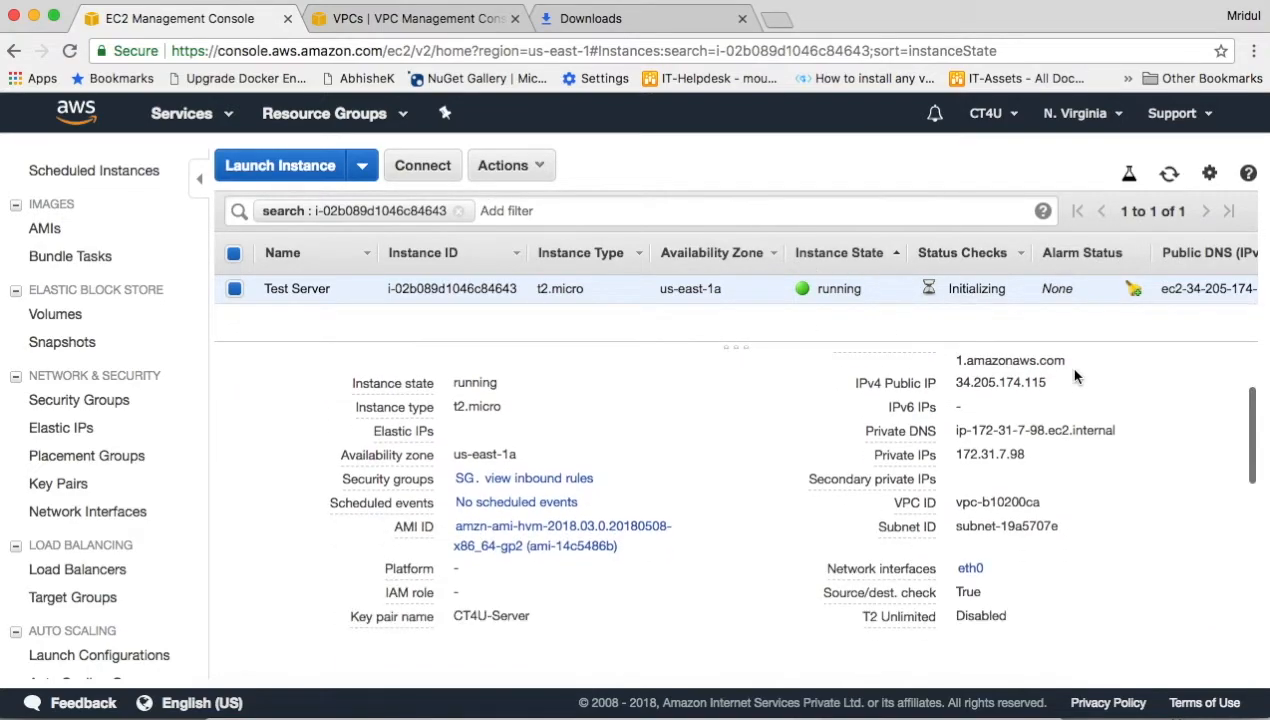
scroll(1076, 372, "up", 3)
left_click(1168, 178)
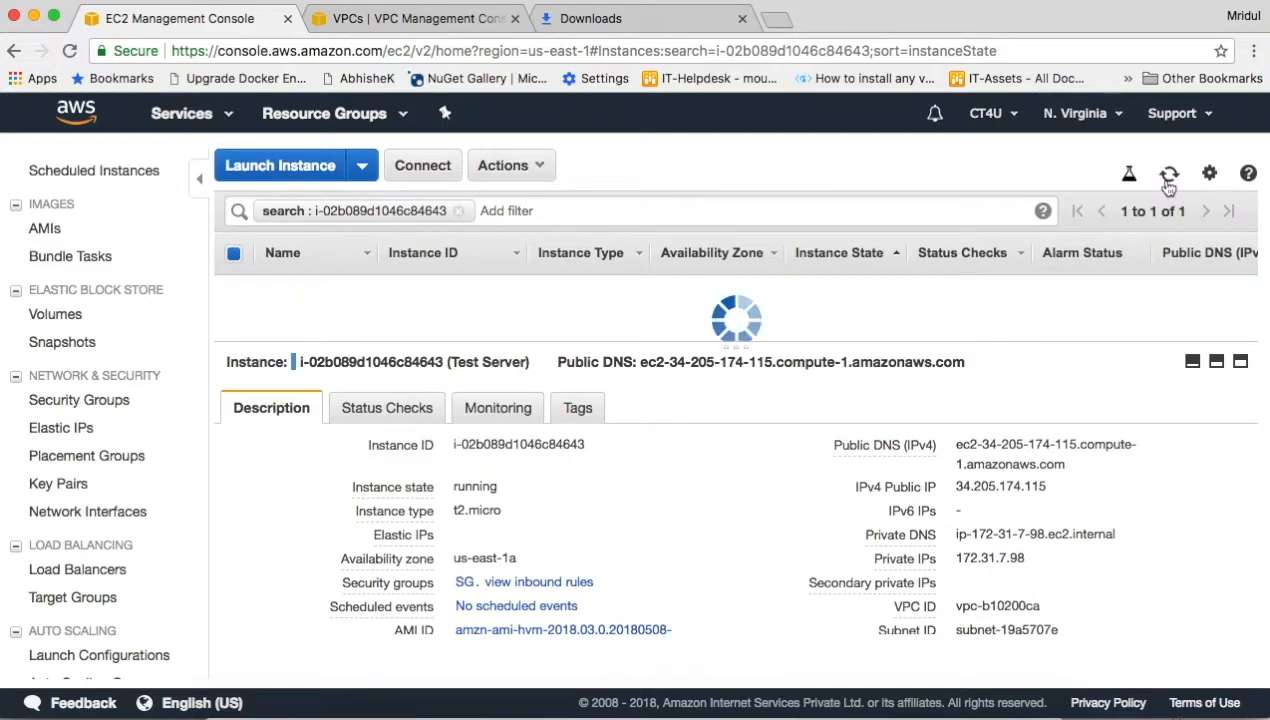
Open a Terminal window, change to the Desktop/Pem folder and list its files.
left_click(975, 712)
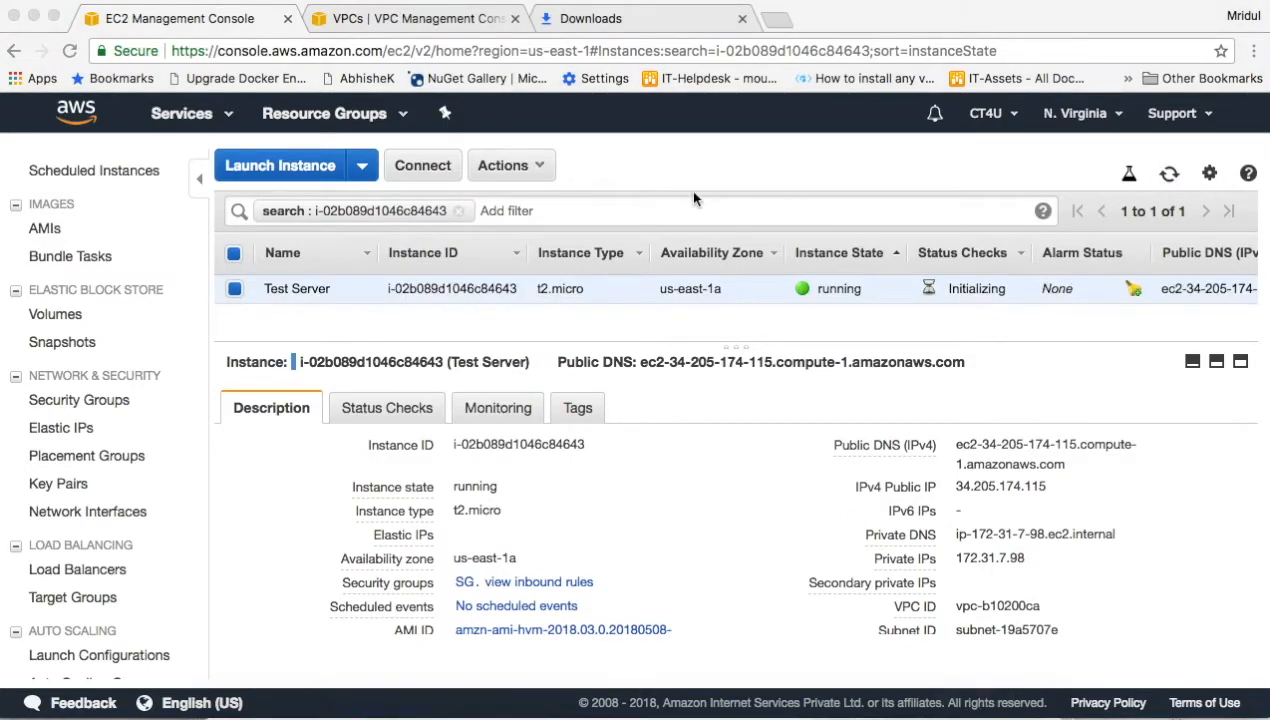
left_click_drag(268, 12, 613, 230)
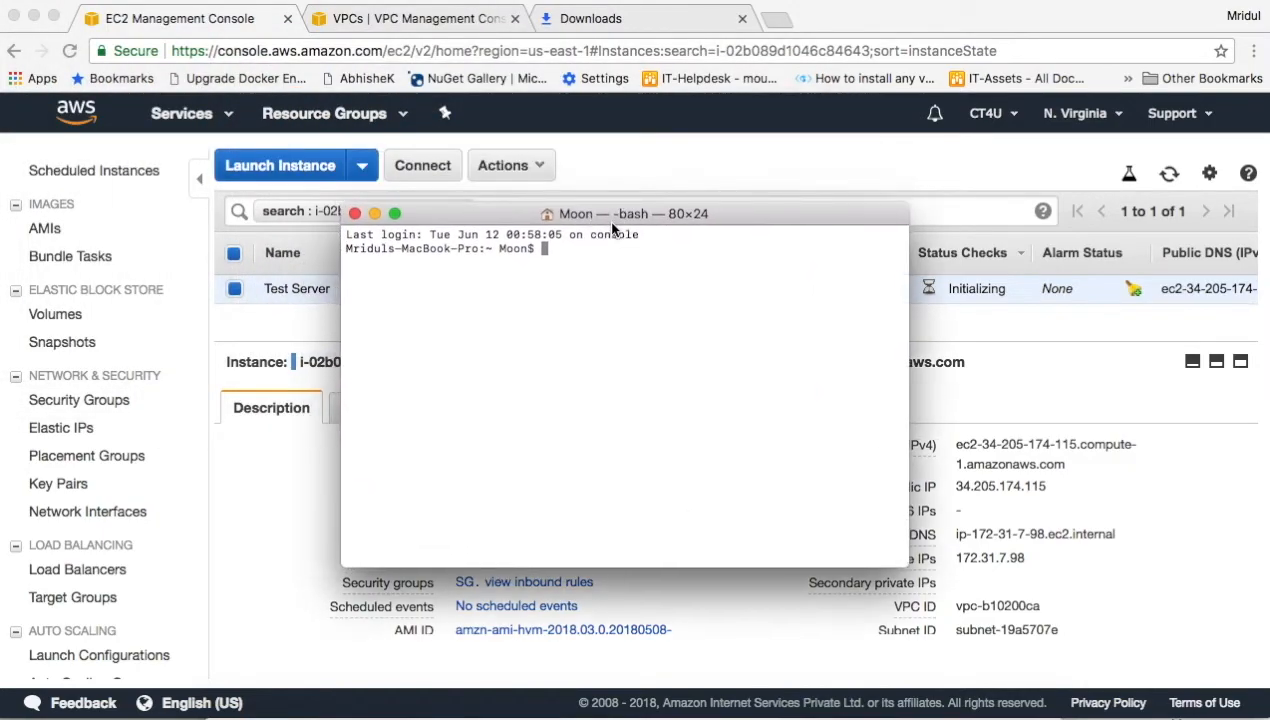
type("cd De")
key("Tab")
type("Pe")
key("Tab")
key("Return")
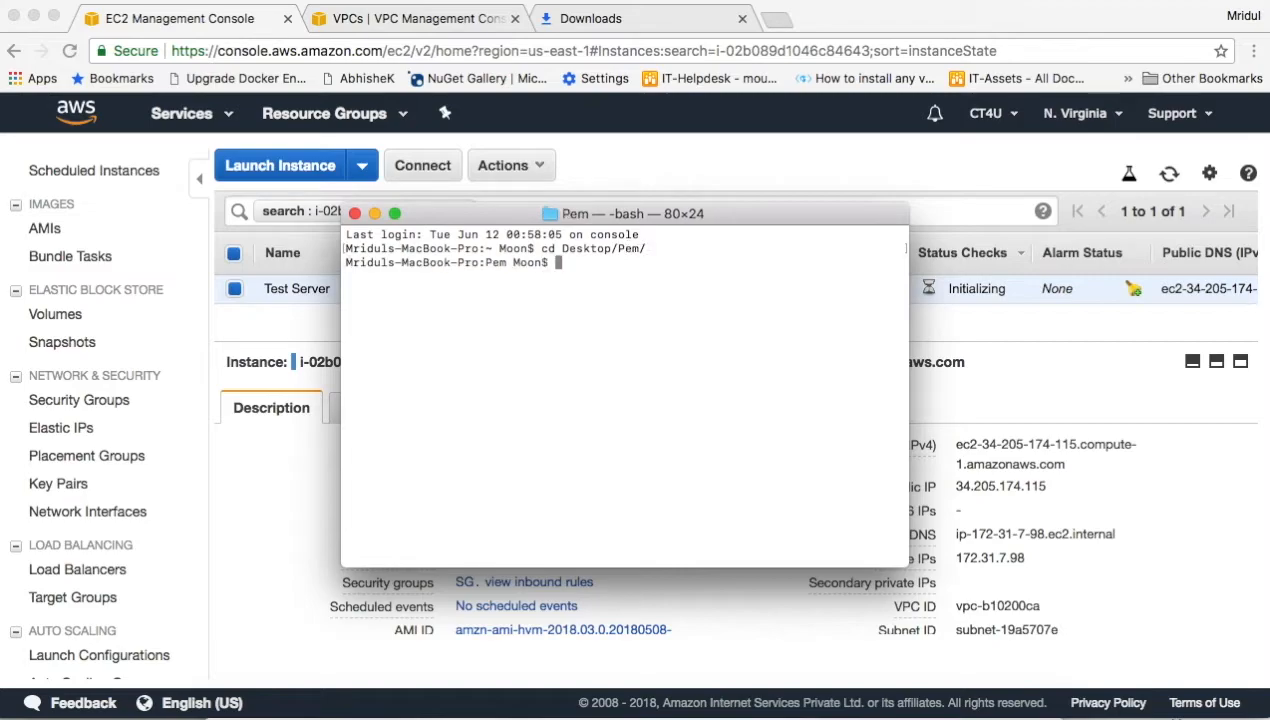
type("ls")
key("Return")
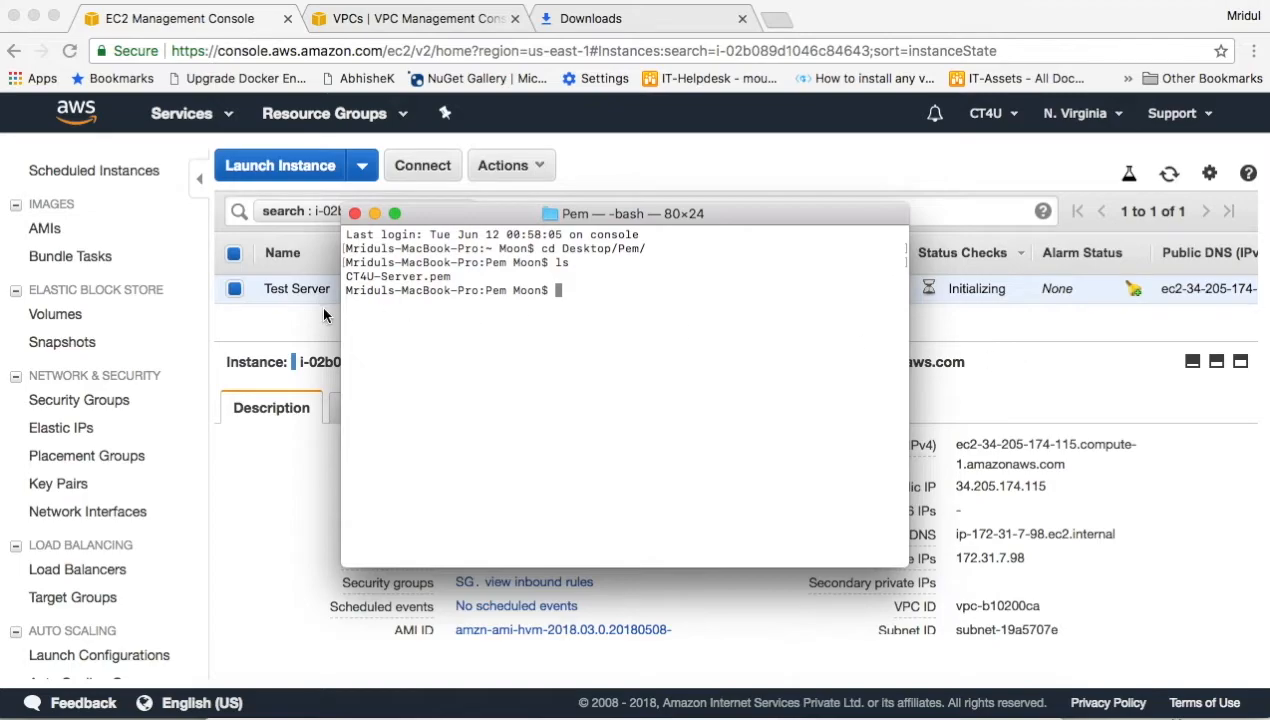
Return to the EC2 console, open Test Server's connection instructions and copy the chmod 400 CT4U-Server.pem command.
left_click(280, 327)
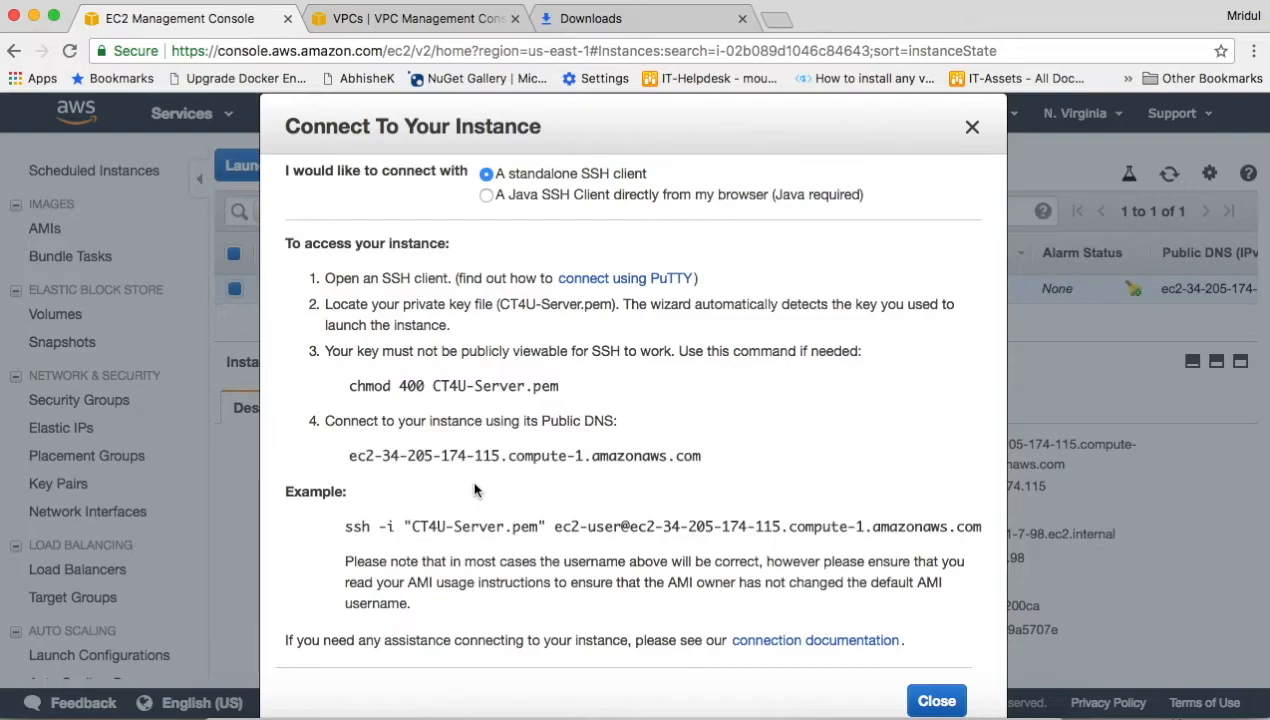
left_click(972, 128)
left_click(423, 168)
left_click_drag(348, 386, 584, 387)
key("super+c")
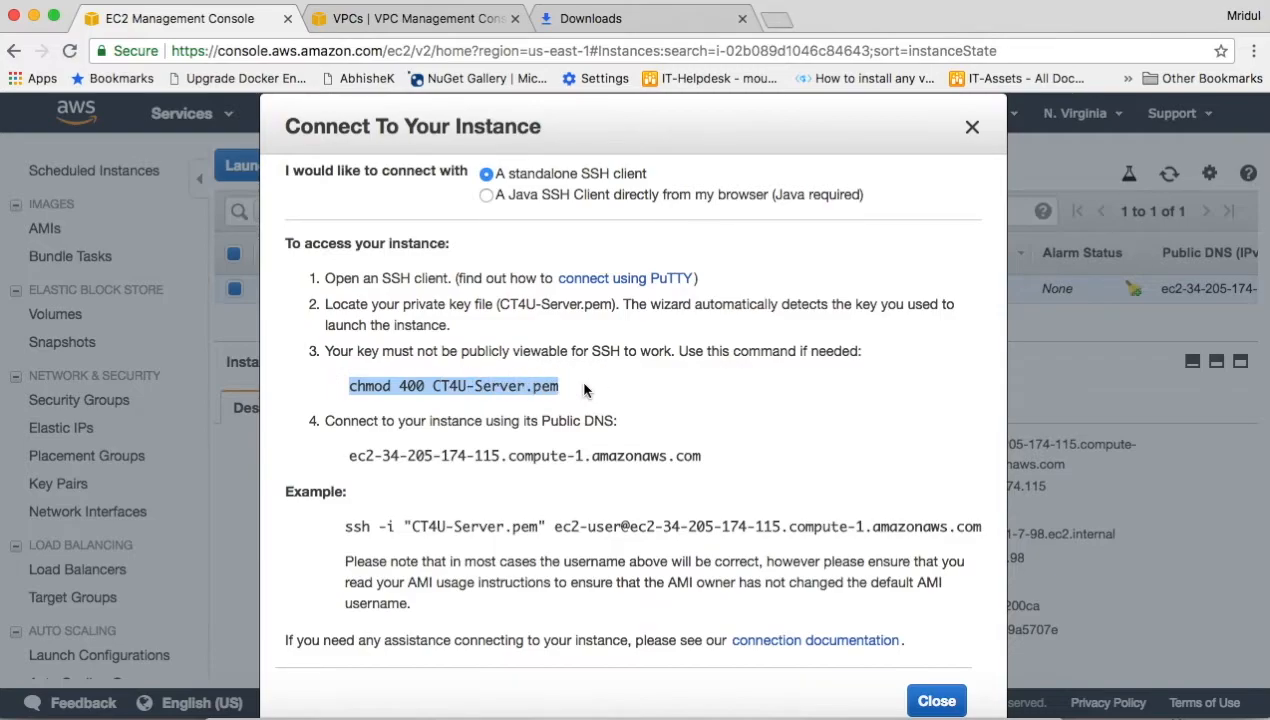
Switch to Terminal, paste the copied chmod 400 CT4U-Server.pem command and run it.
key("super+Tab")
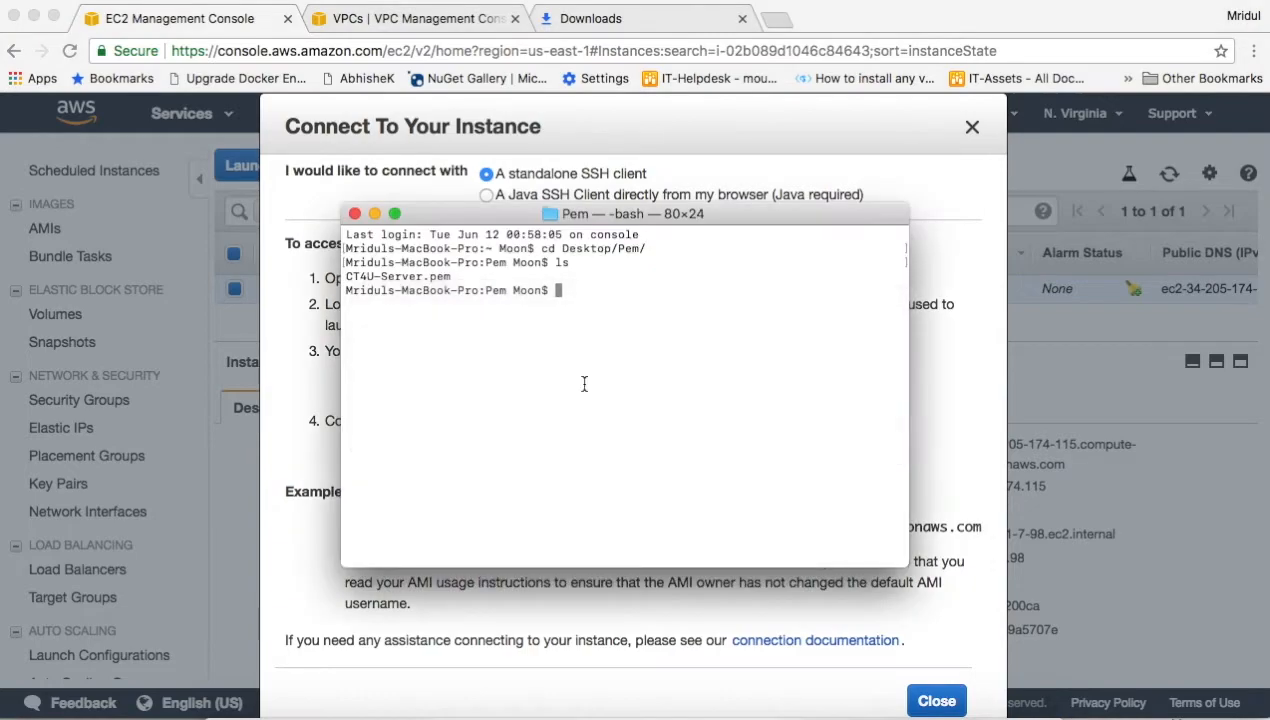
right_click(724, 391)
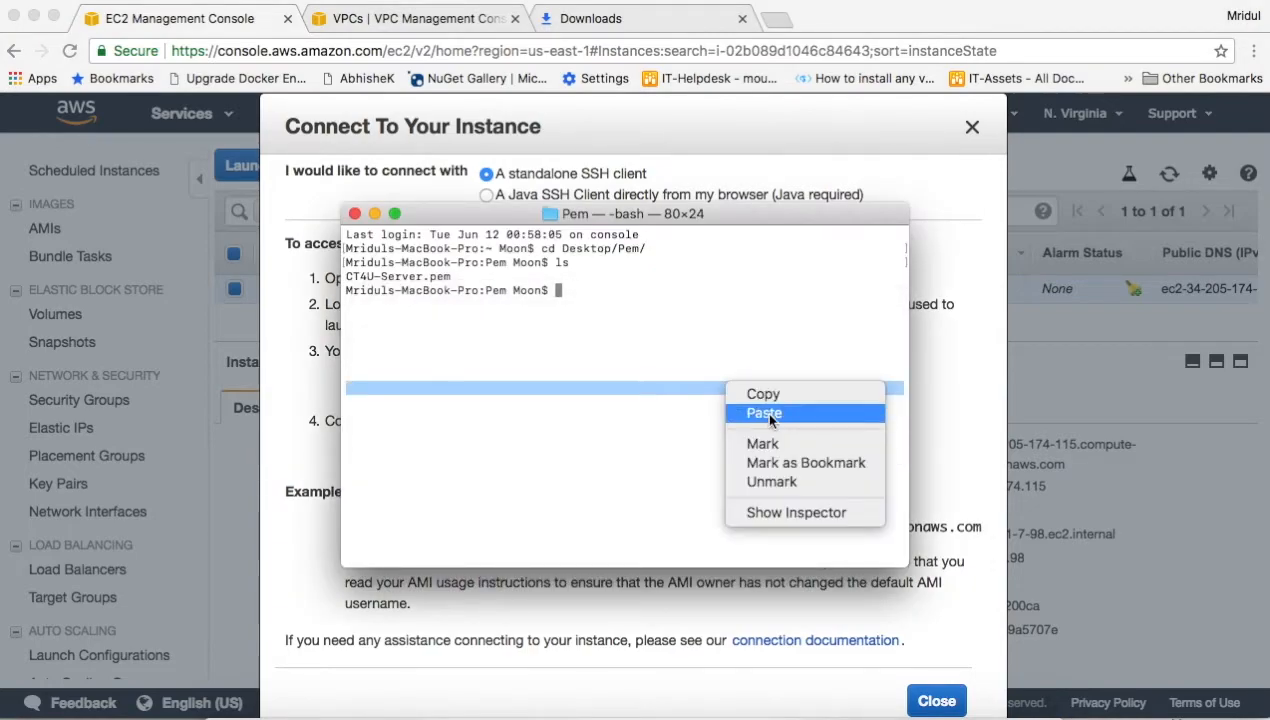
left_click(764, 412)
left_click_drag(738, 215, 1015, 255)
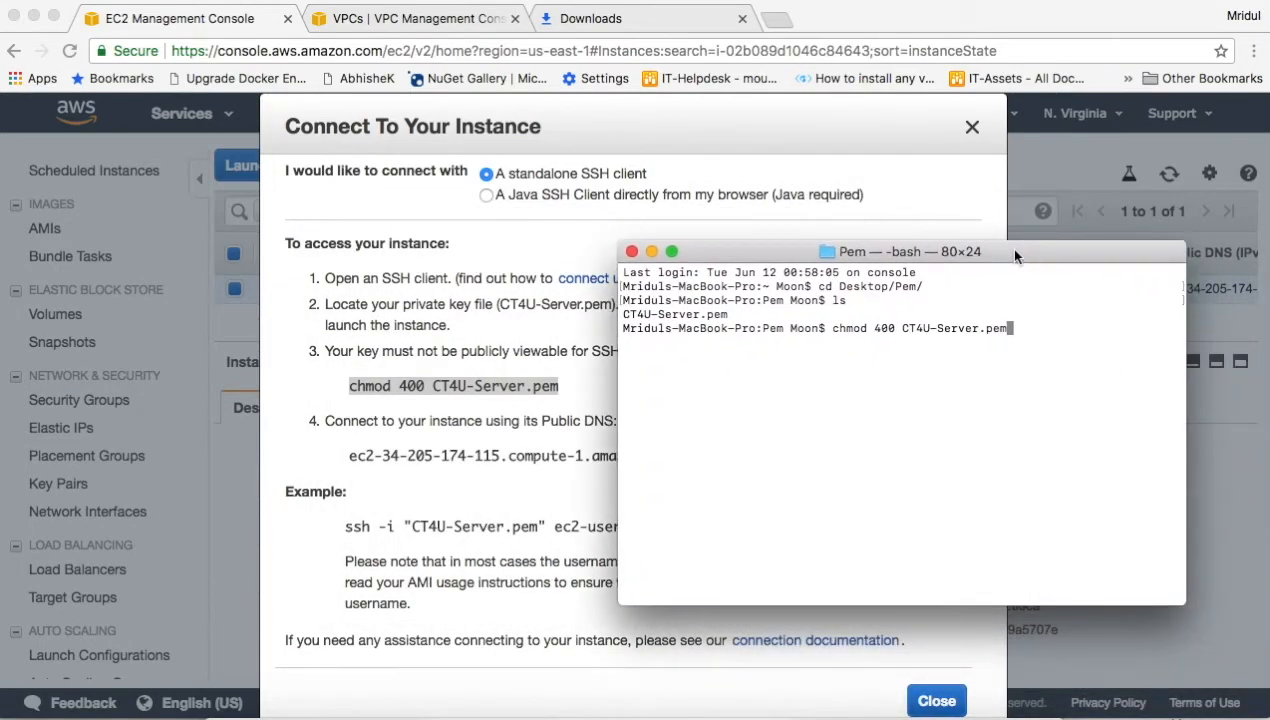
key("Return")
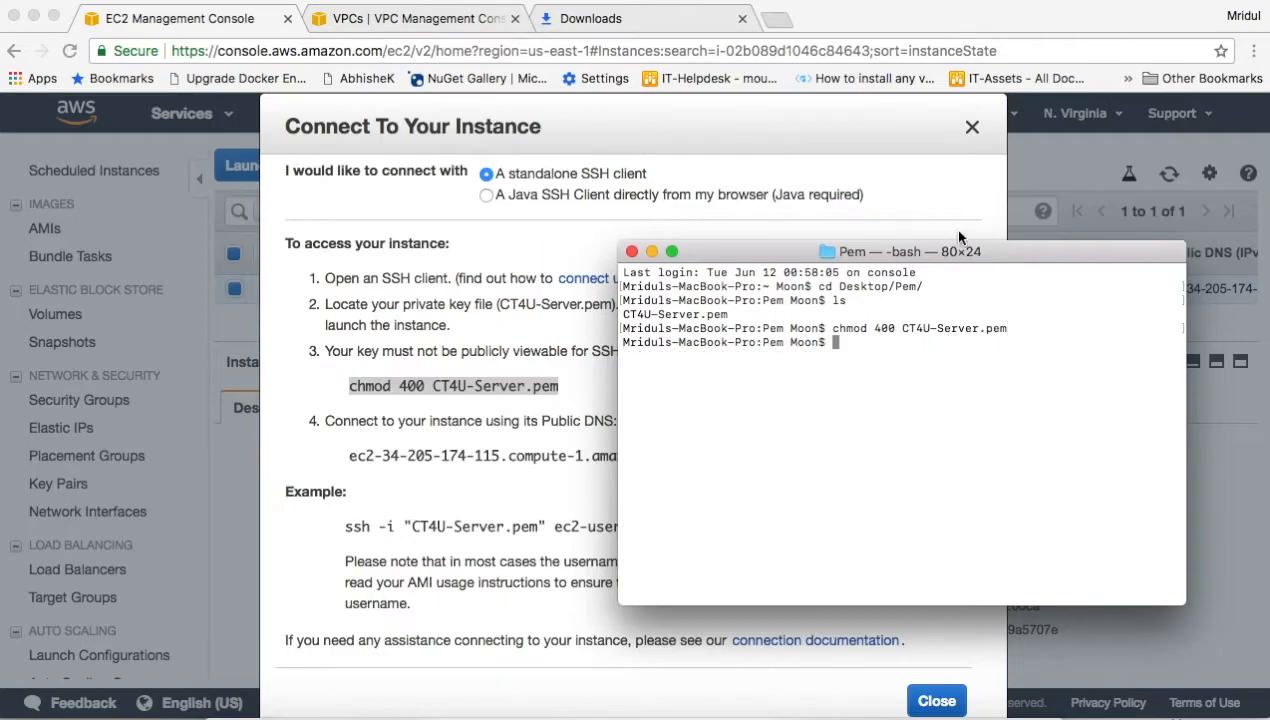
Move the Terminal window aside and copy the example ssh command from the connection instructions.
left_click_drag(938, 253, 1143, 187)
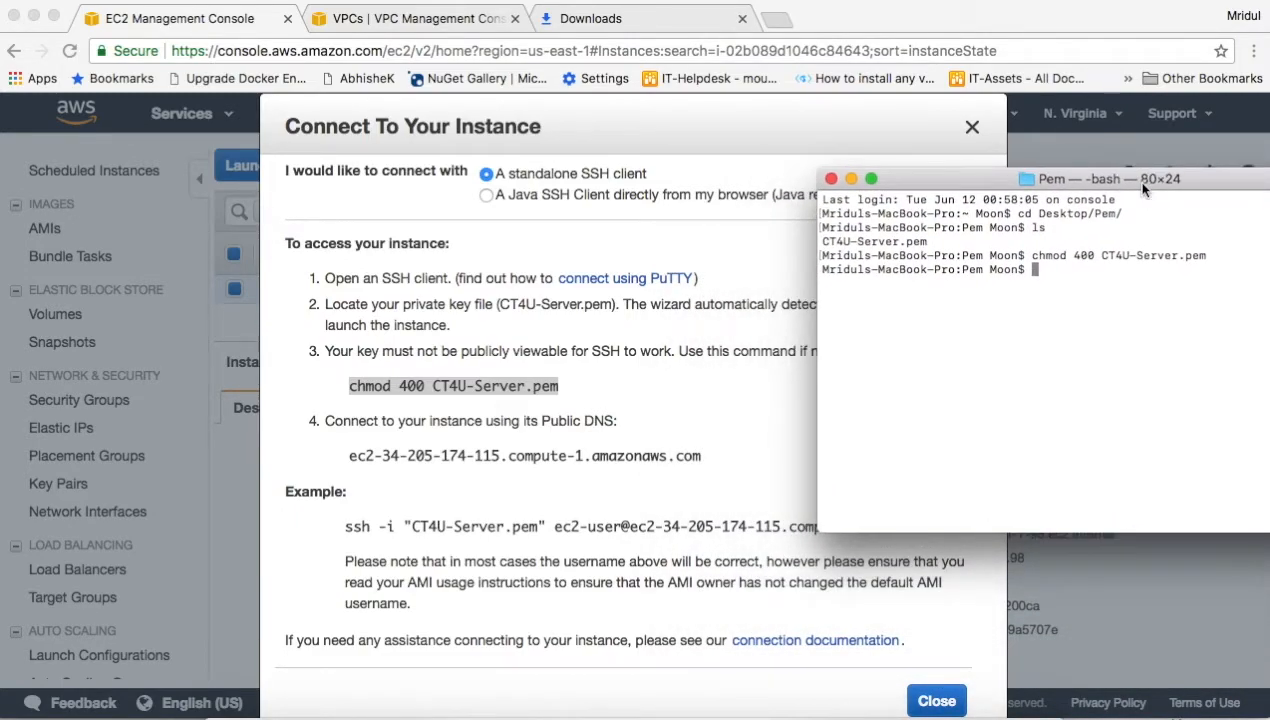
left_click(437, 478)
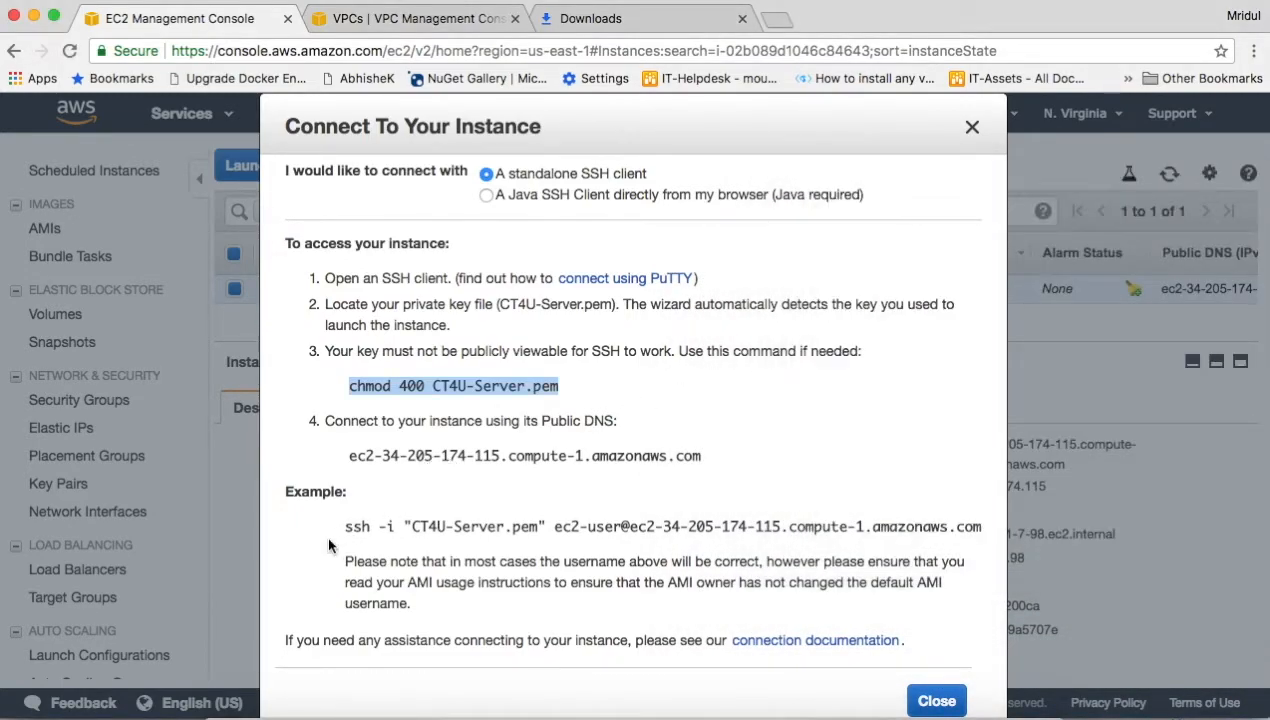
left_click_drag(344, 526, 981, 524)
key("super+c")
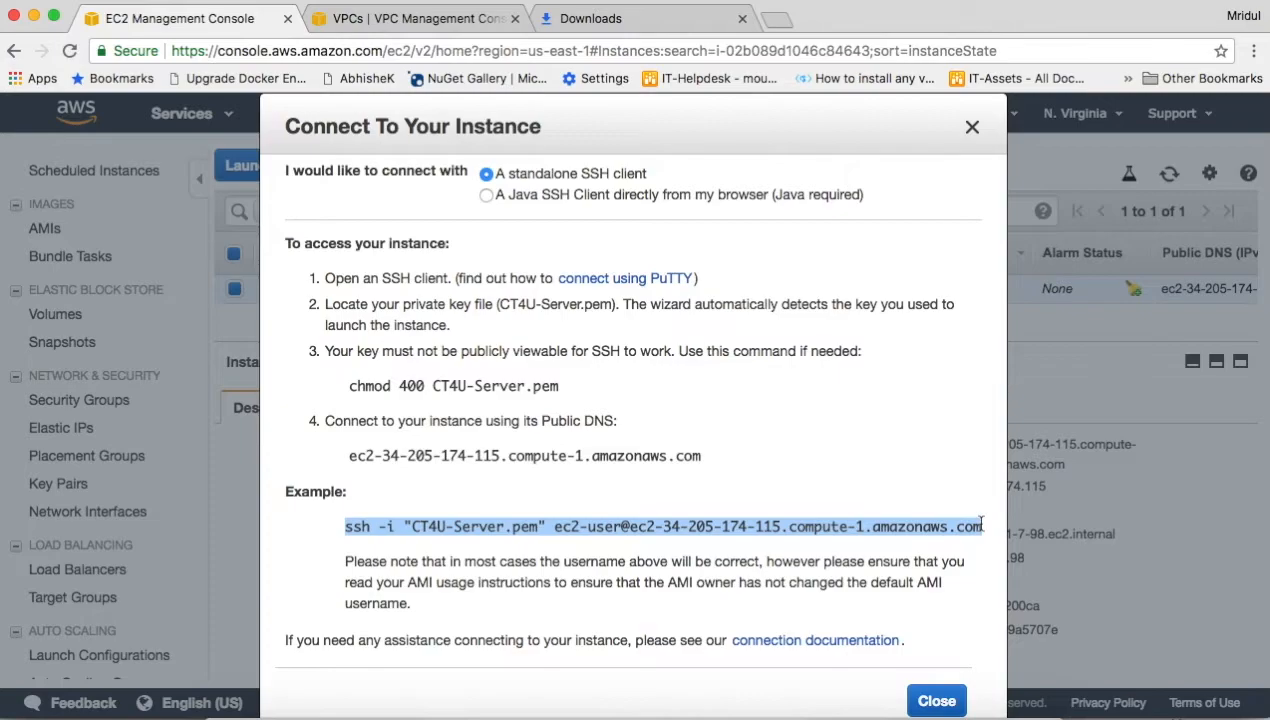
Paste and run the ssh command for ec2-user with CT4U-Server.pem in Terminal, answering yes to continue connecting.
key("super+Tab")
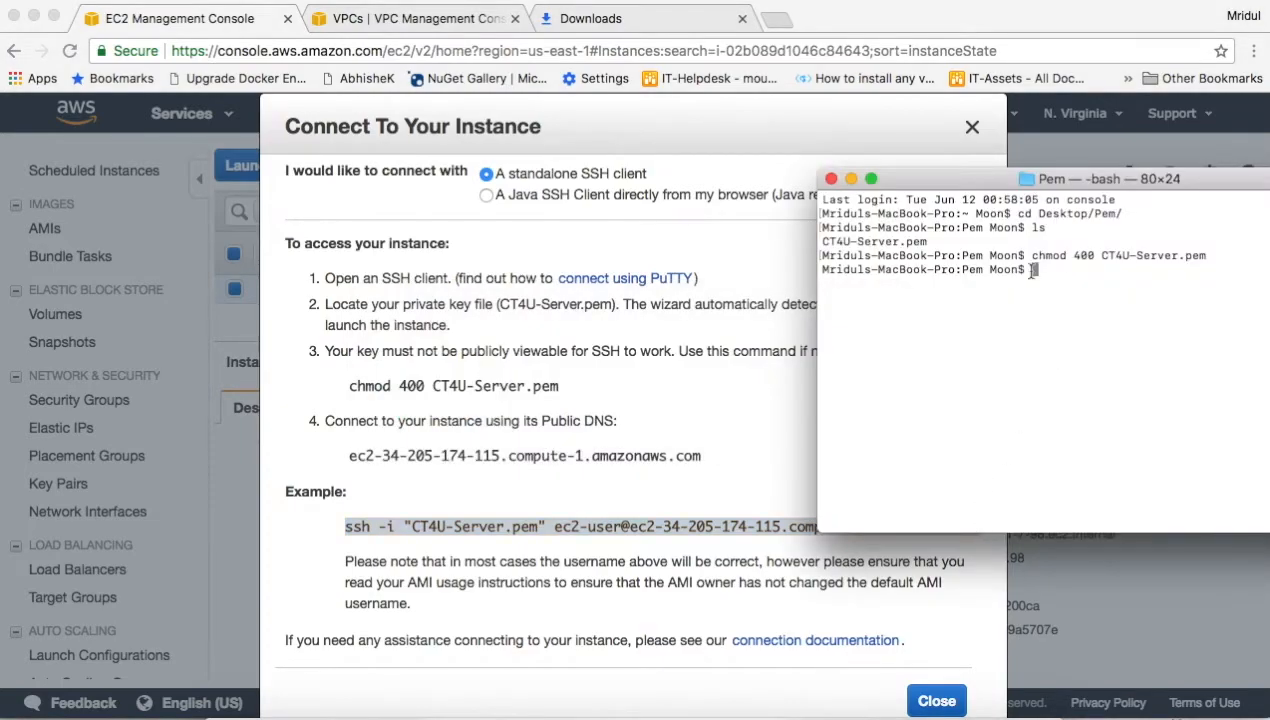
left_click_drag(1023, 183, 622, 157)
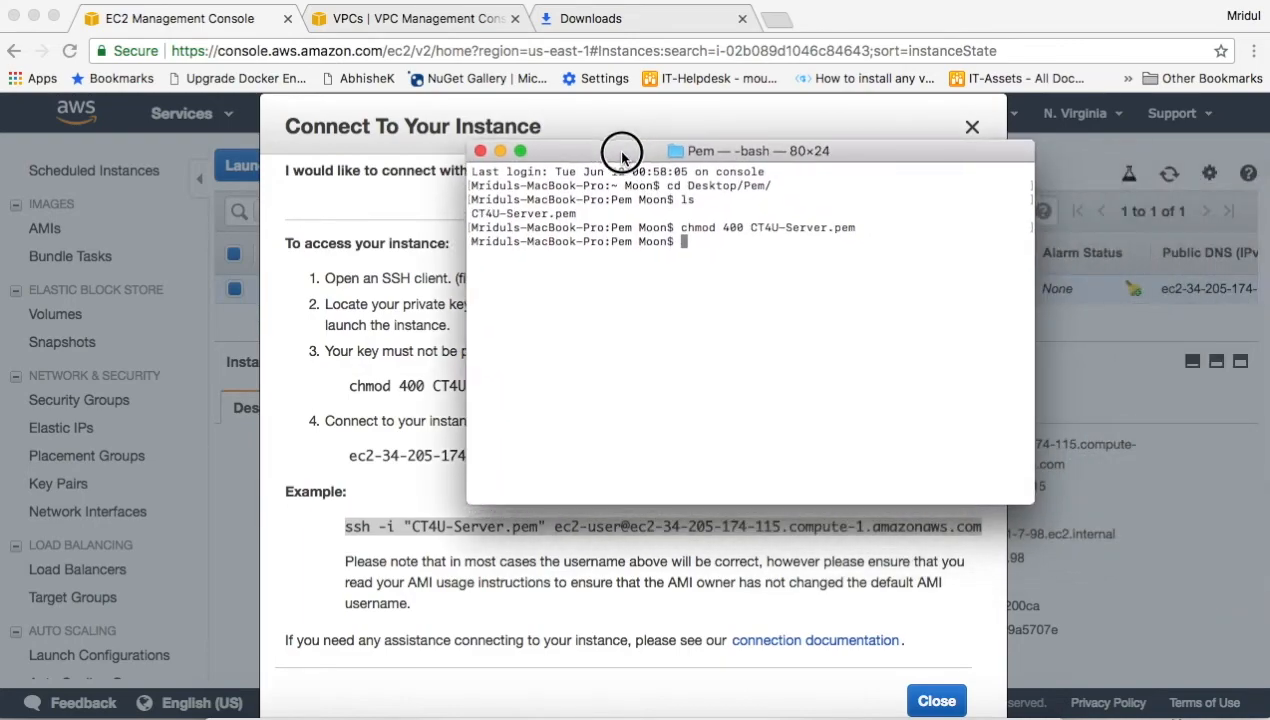
right_click(654, 282)
left_click(688, 299)
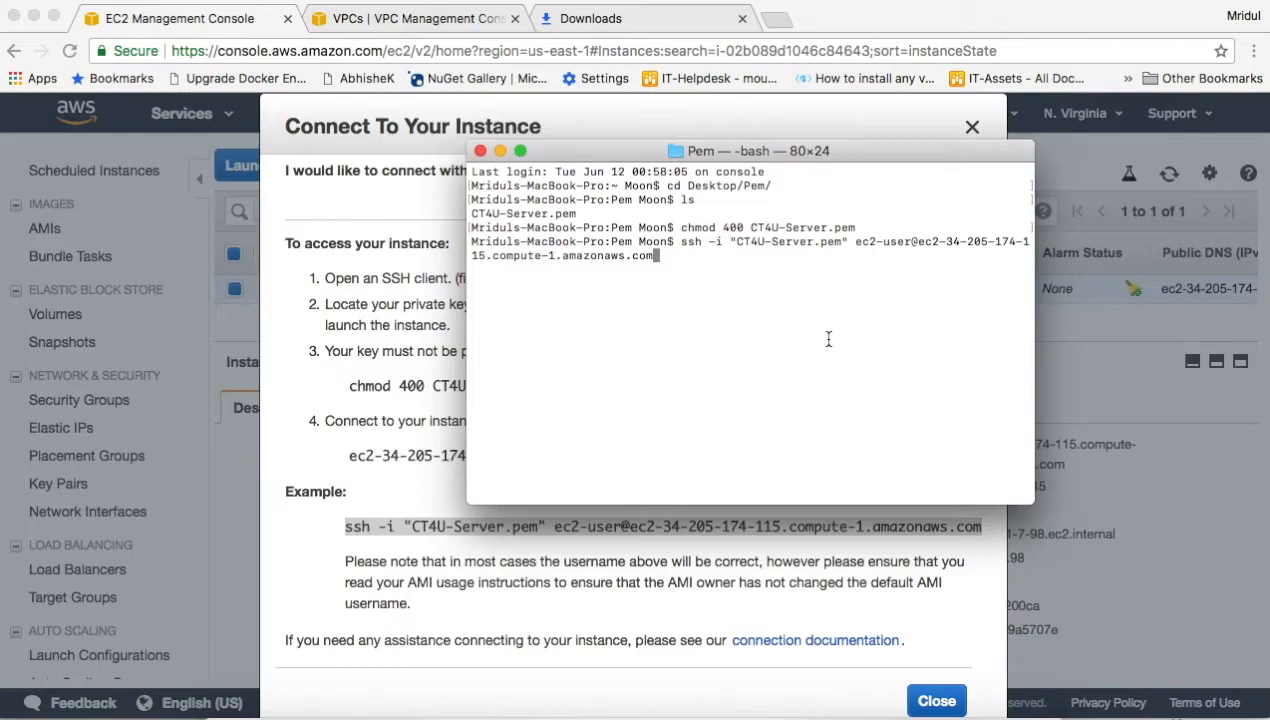
key("Return")
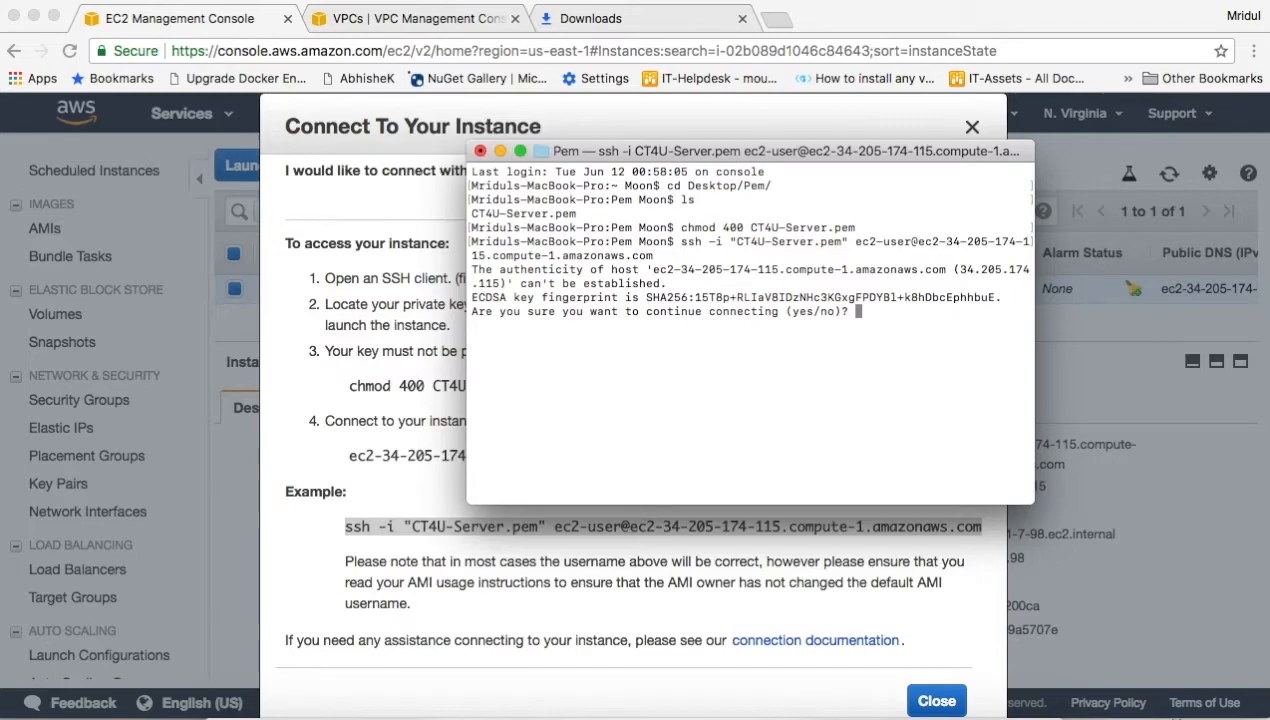
type("yes")
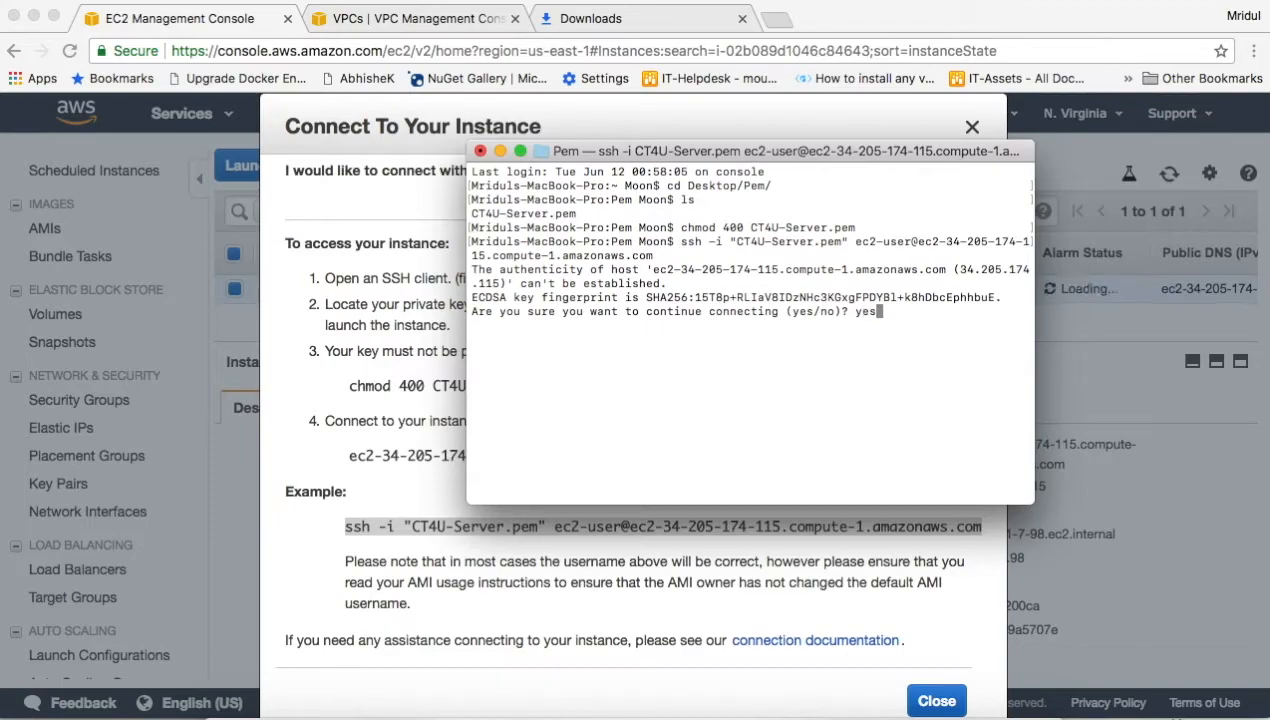
key("Return")
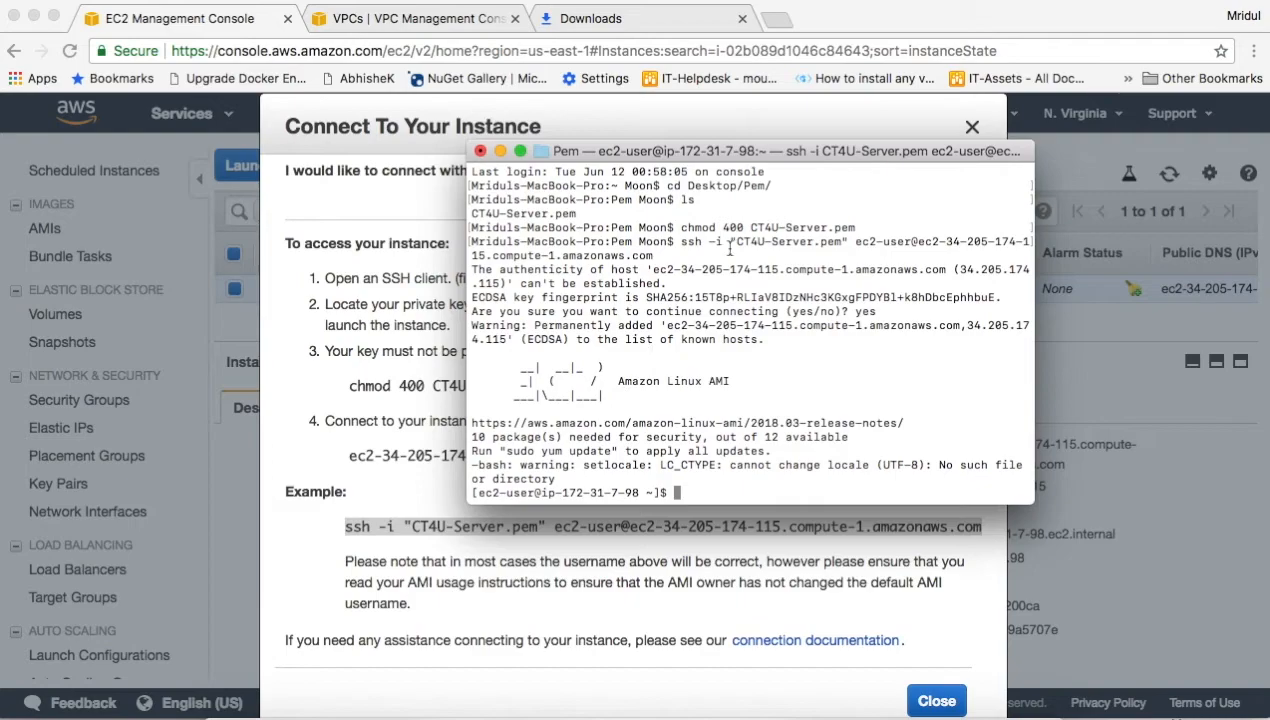
Return to the EC2 console, close the connection instructions, sort instances by Status Checks and look through all columns of Test Server's row.
left_click_drag(783, 150, 563, 127)
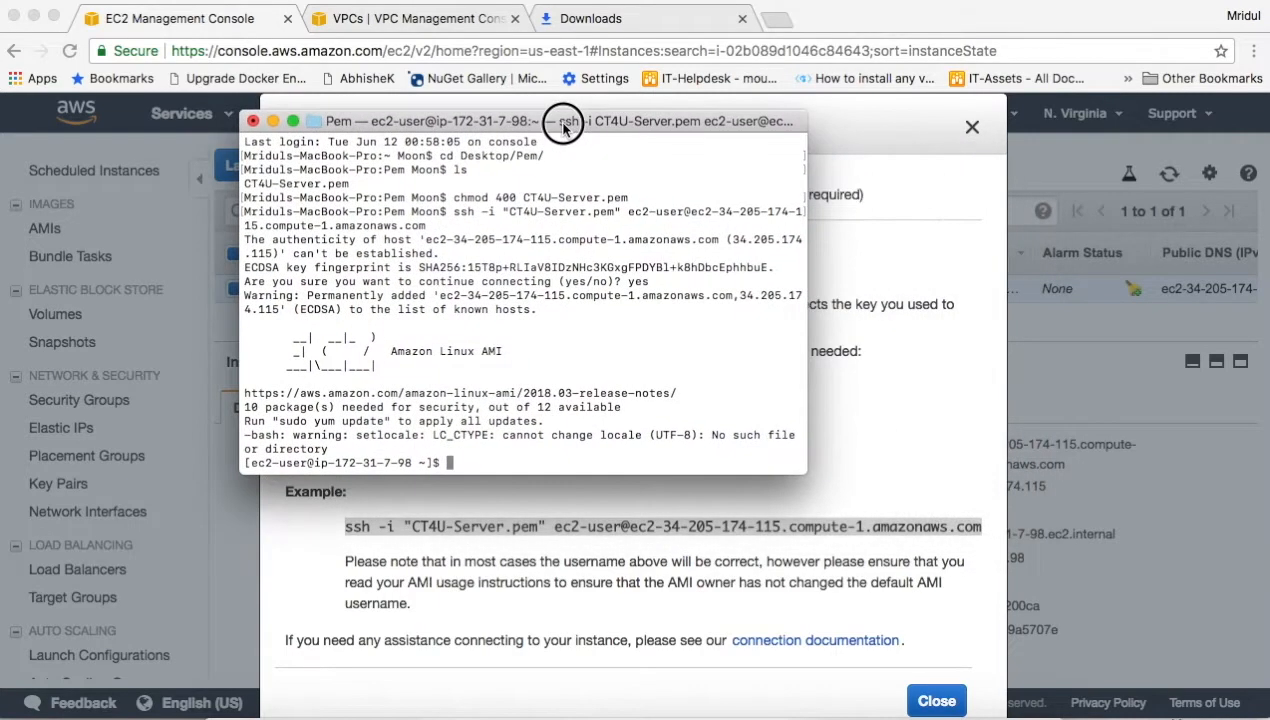
left_click(860, 115)
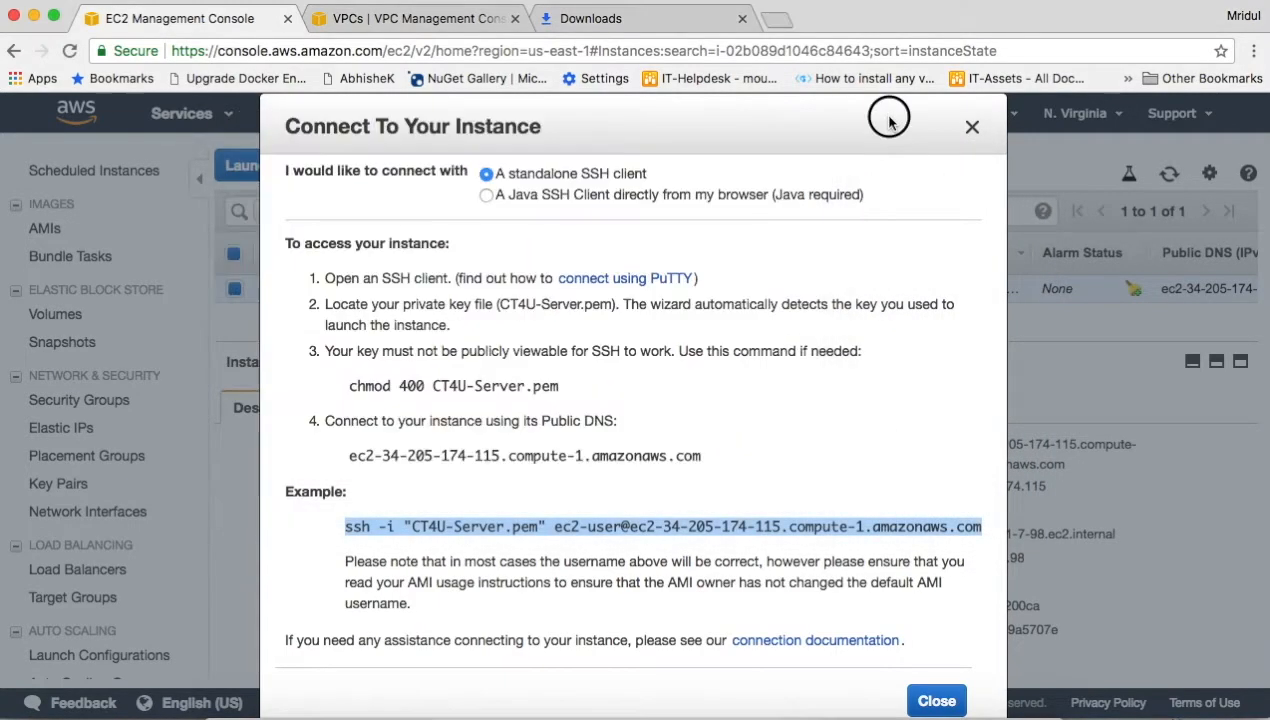
left_click(971, 131)
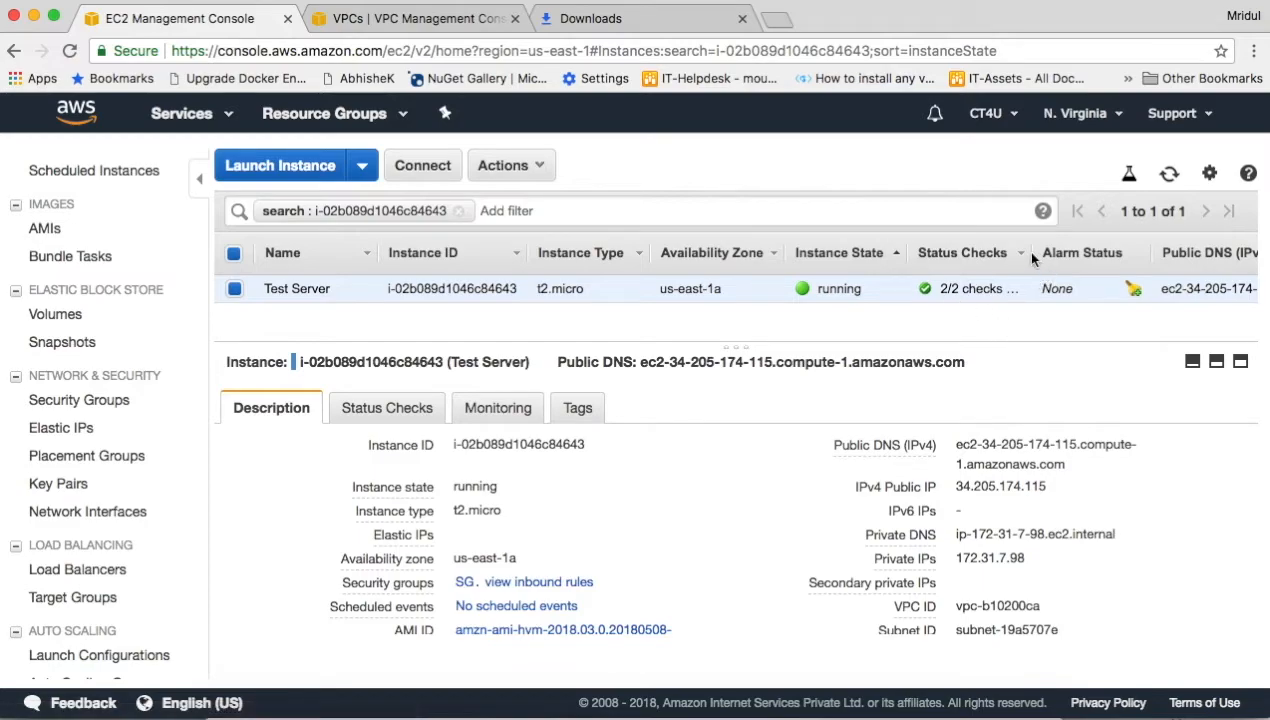
left_click_drag(1032, 256, 1075, 254)
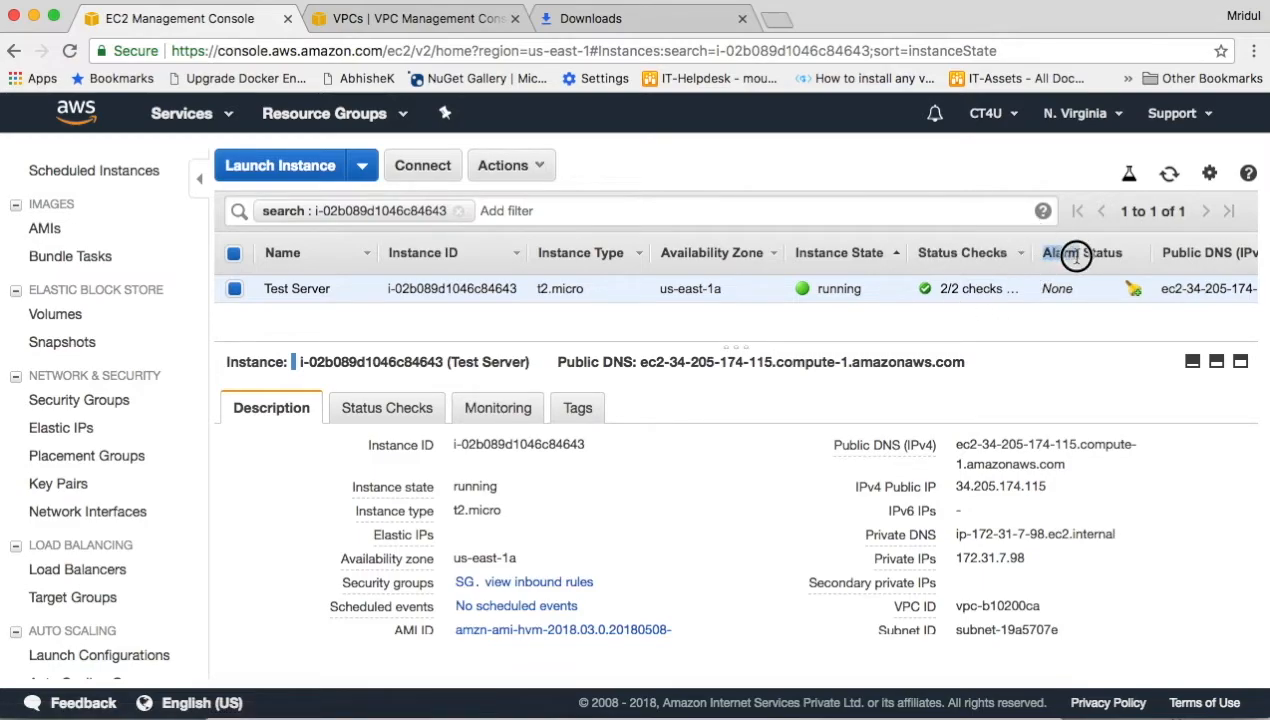
left_click(1003, 262)
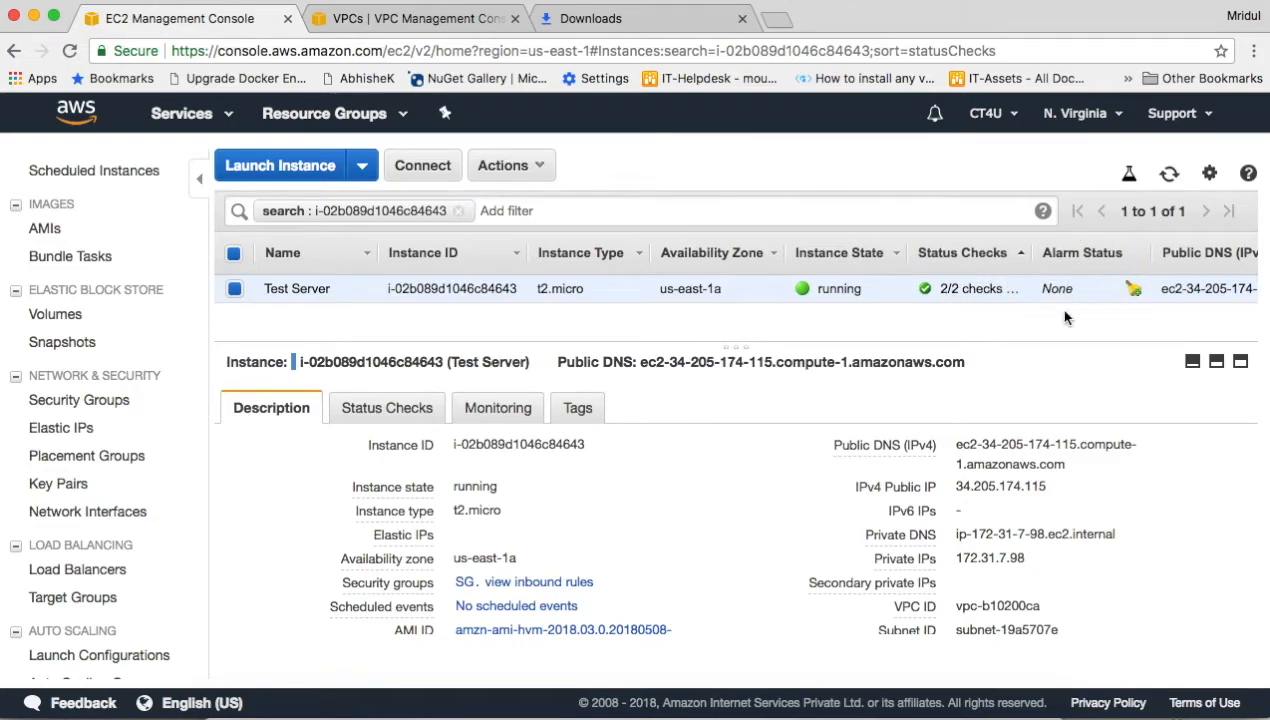
scroll(1077, 294, "right", 5)
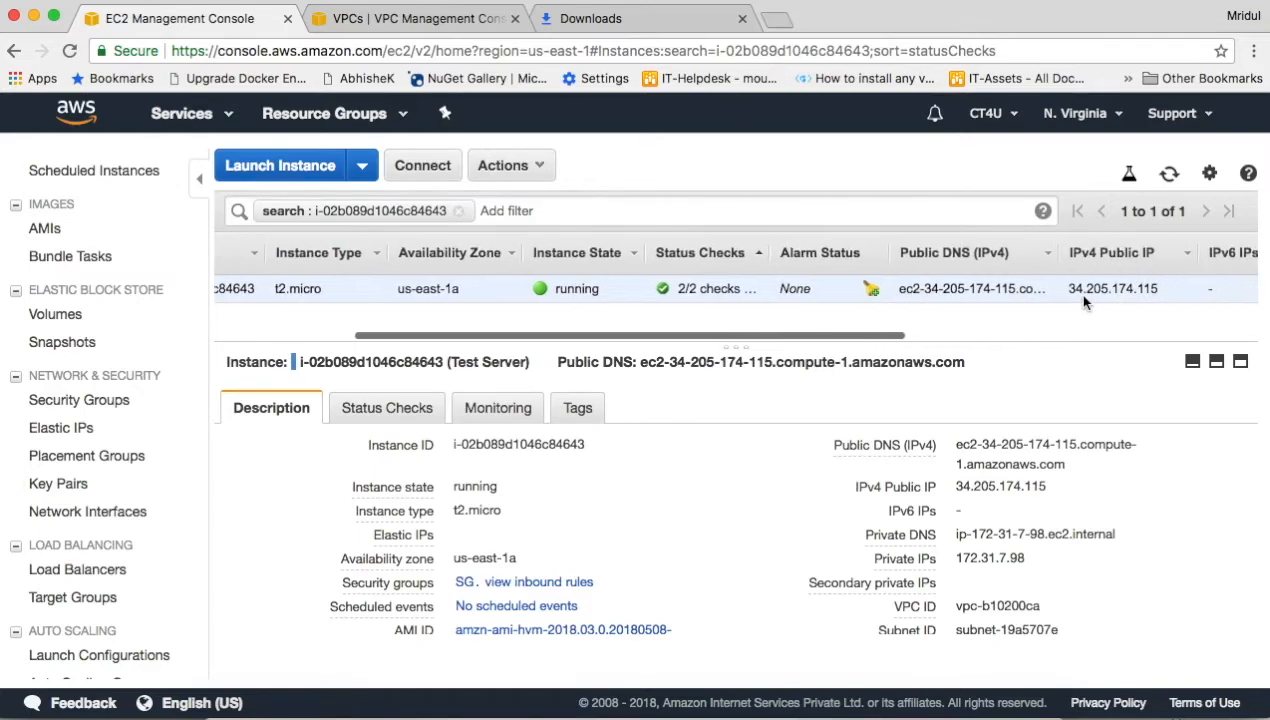
scroll(1083, 299, "right", 10)
scroll(1083, 299, "left", 1)
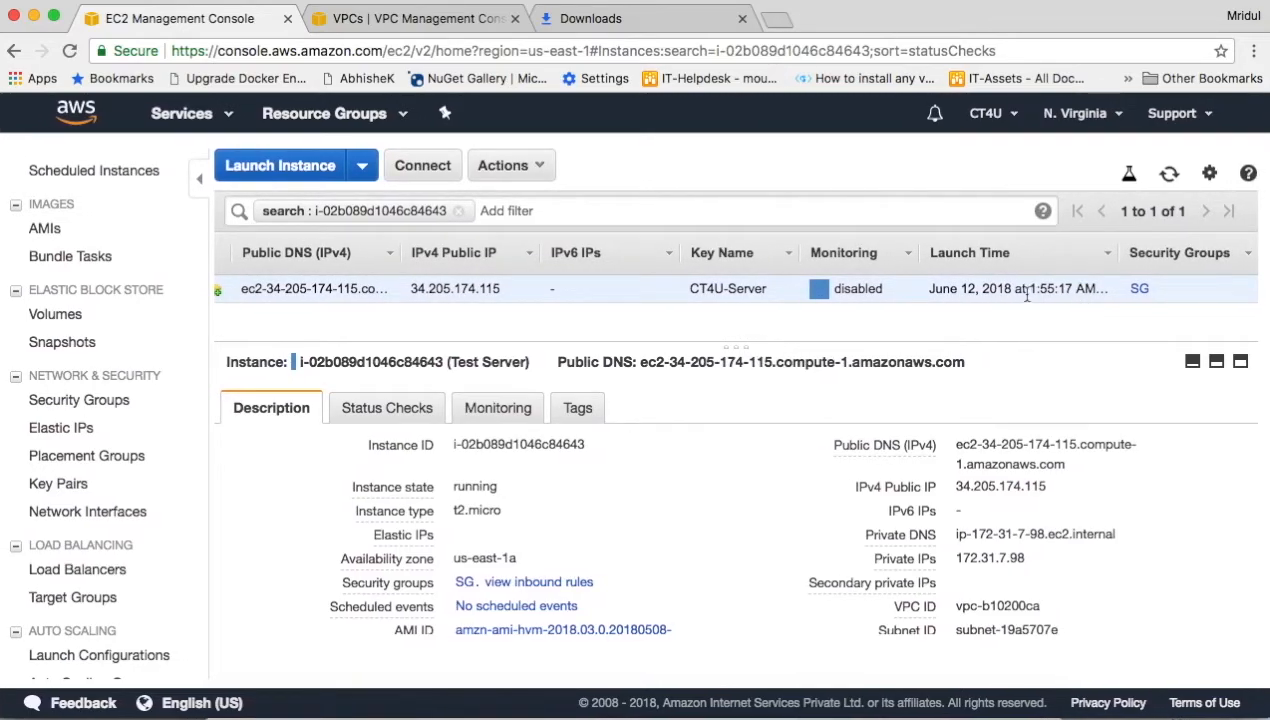
scroll(1026, 295, "left", 15)
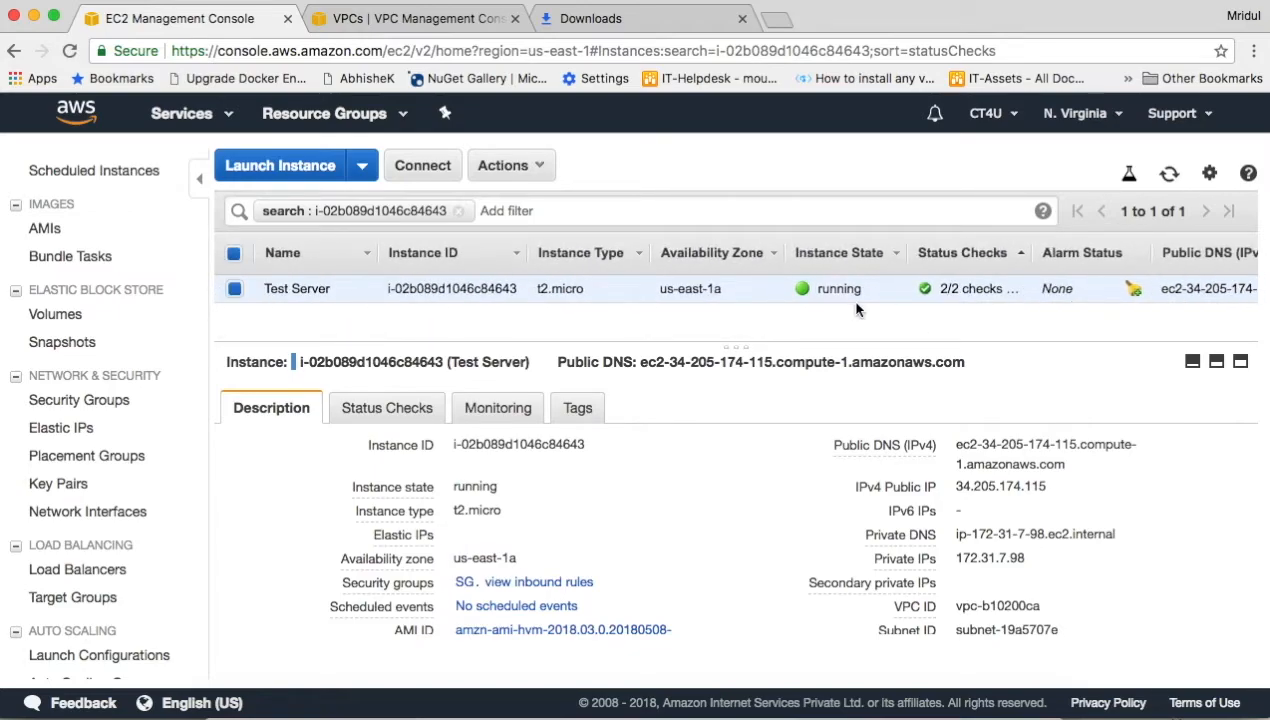
Examine Test Server's status checks and its CloudWatch monitoring graphs.
key("super+Tab")
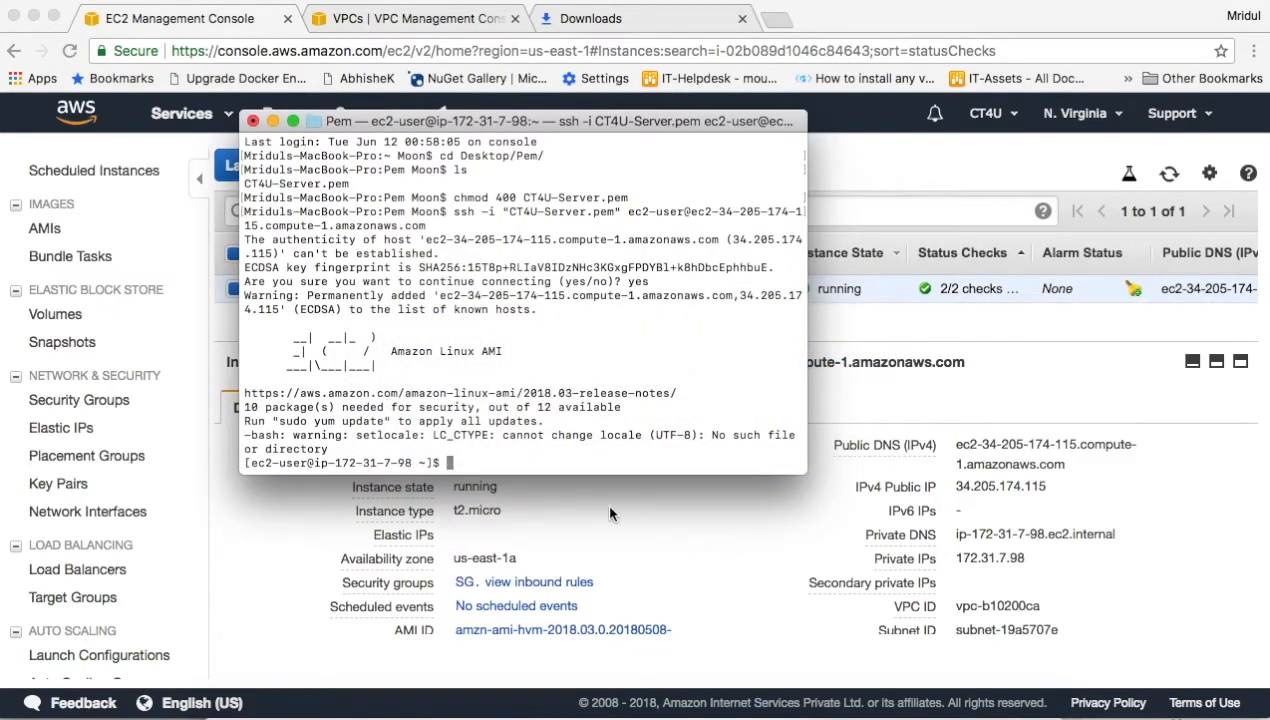
left_click(744, 508)
left_click(408, 411)
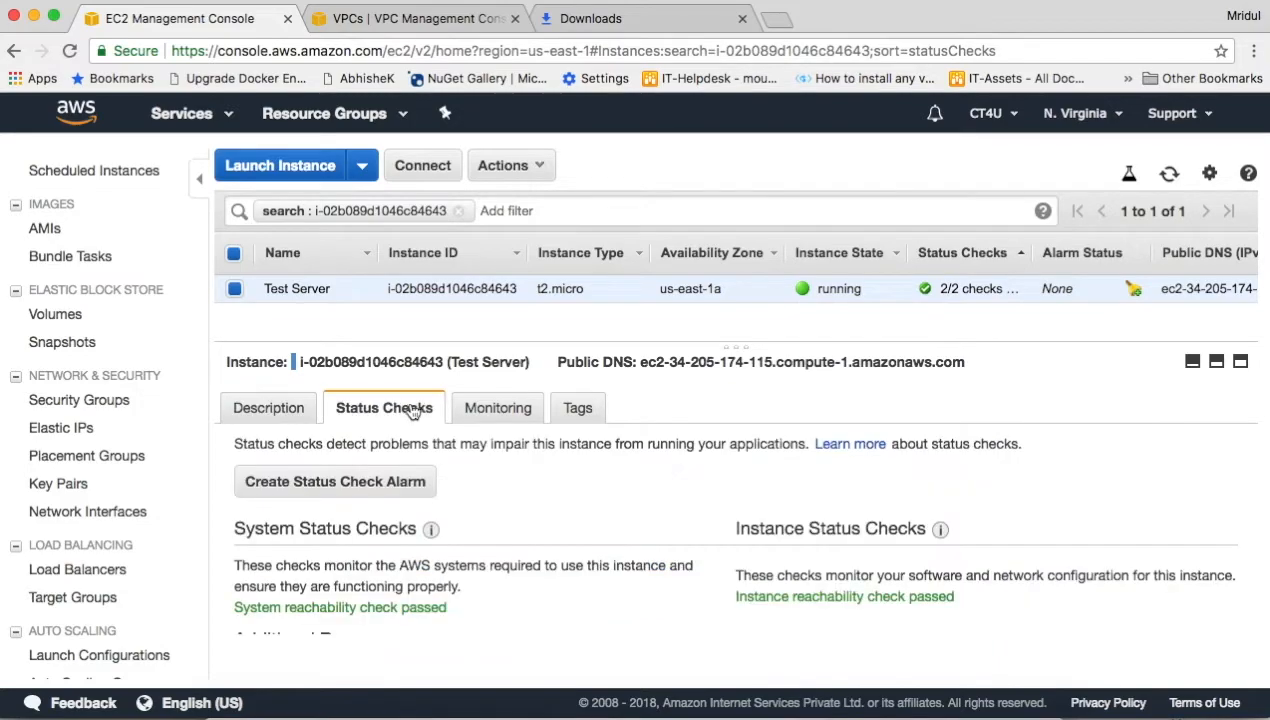
left_click(498, 408)
scroll(725, 540, "down", 3)
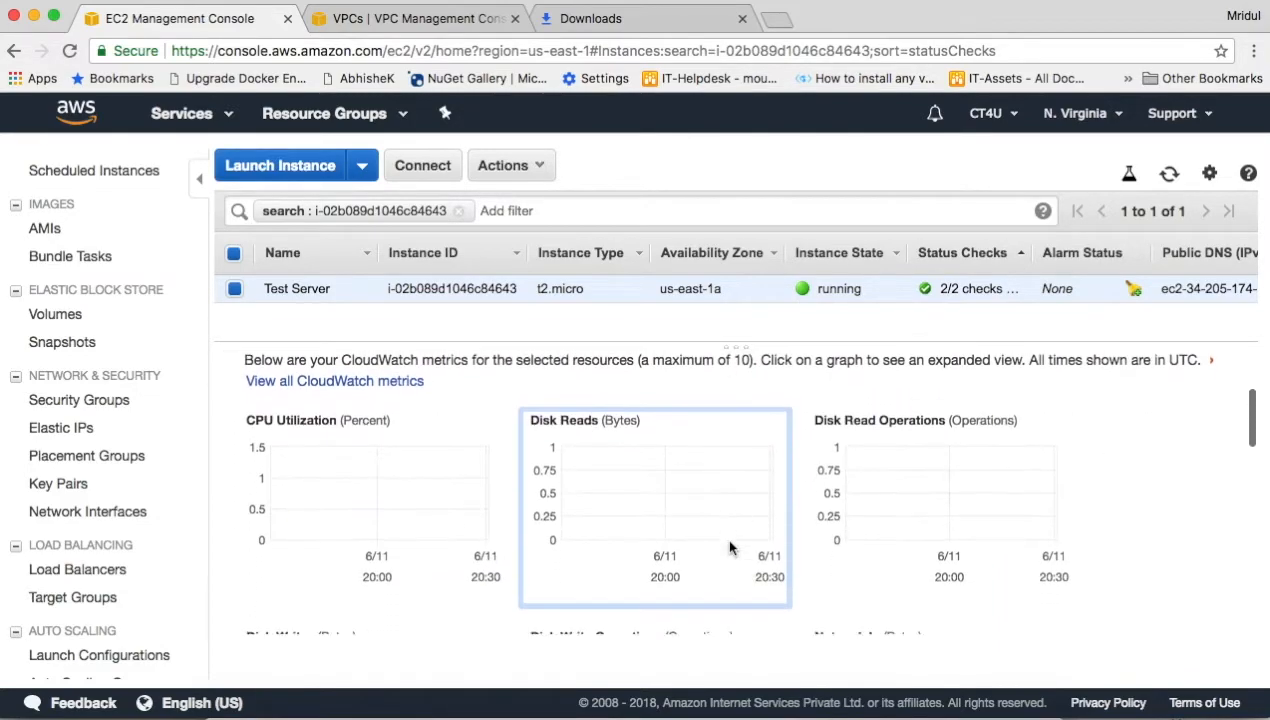
scroll(729, 546, "down", 2)
scroll(729, 546, "up", 2)
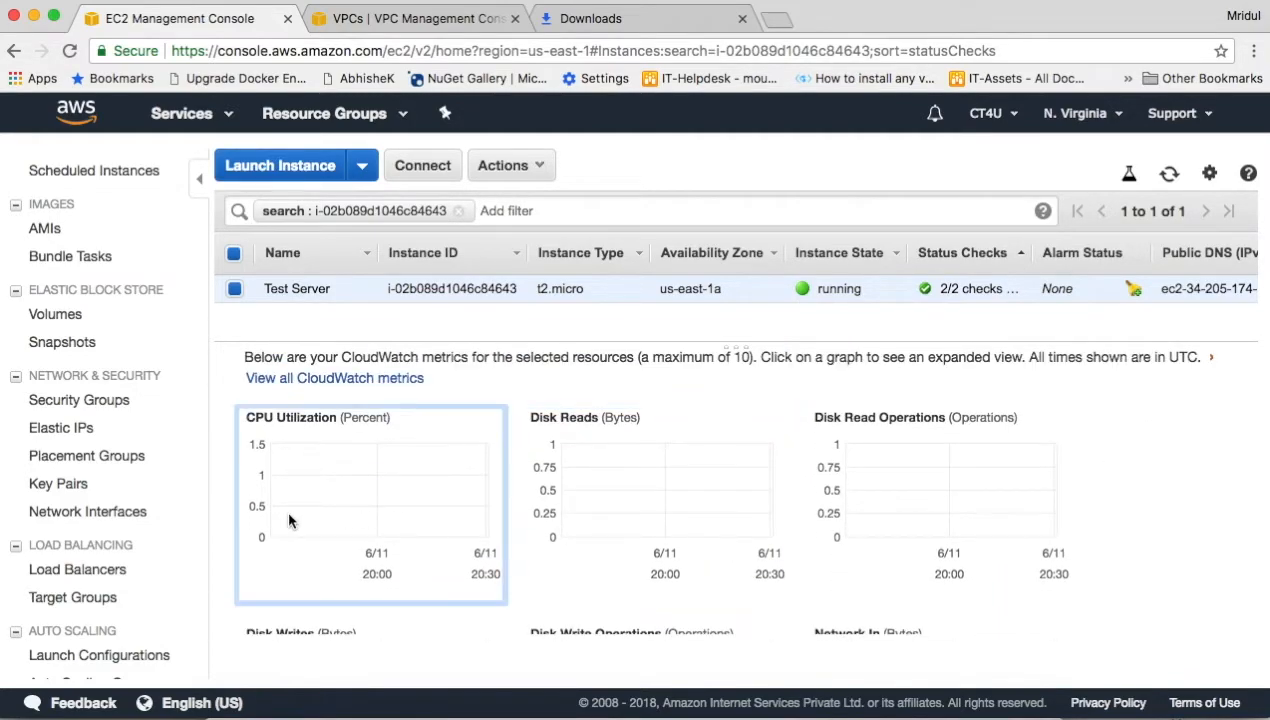
scroll(1010, 535, "down", 5)
scroll(1015, 542, "down", 6)
scroll(1015, 542, "up", 10)
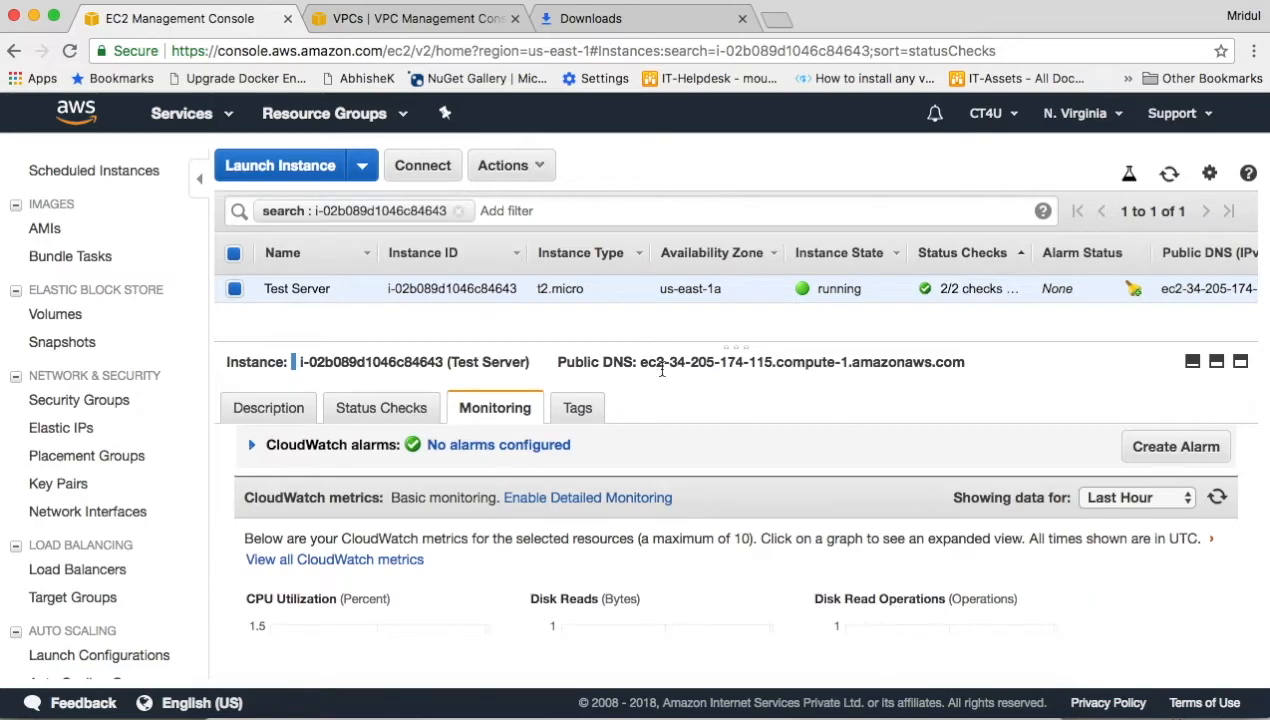
Review Test Server's tags and the instance details in its description.
left_click(580, 410)
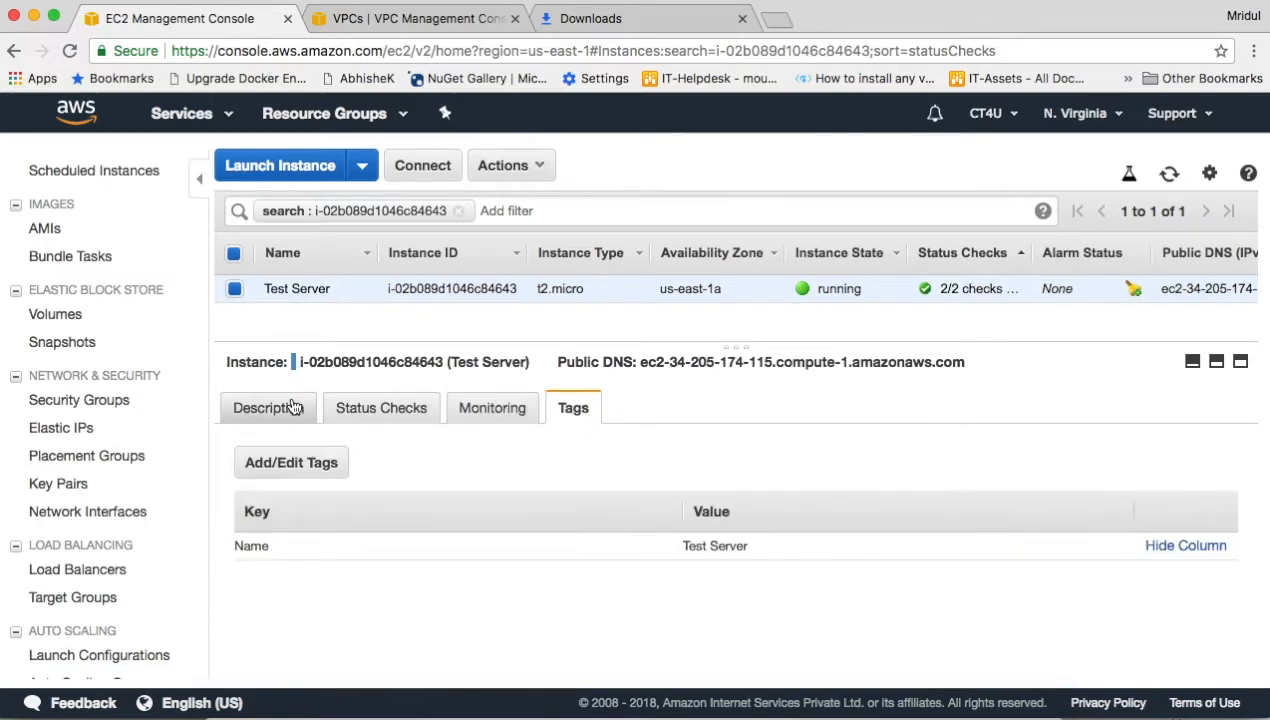
left_click(293, 408)
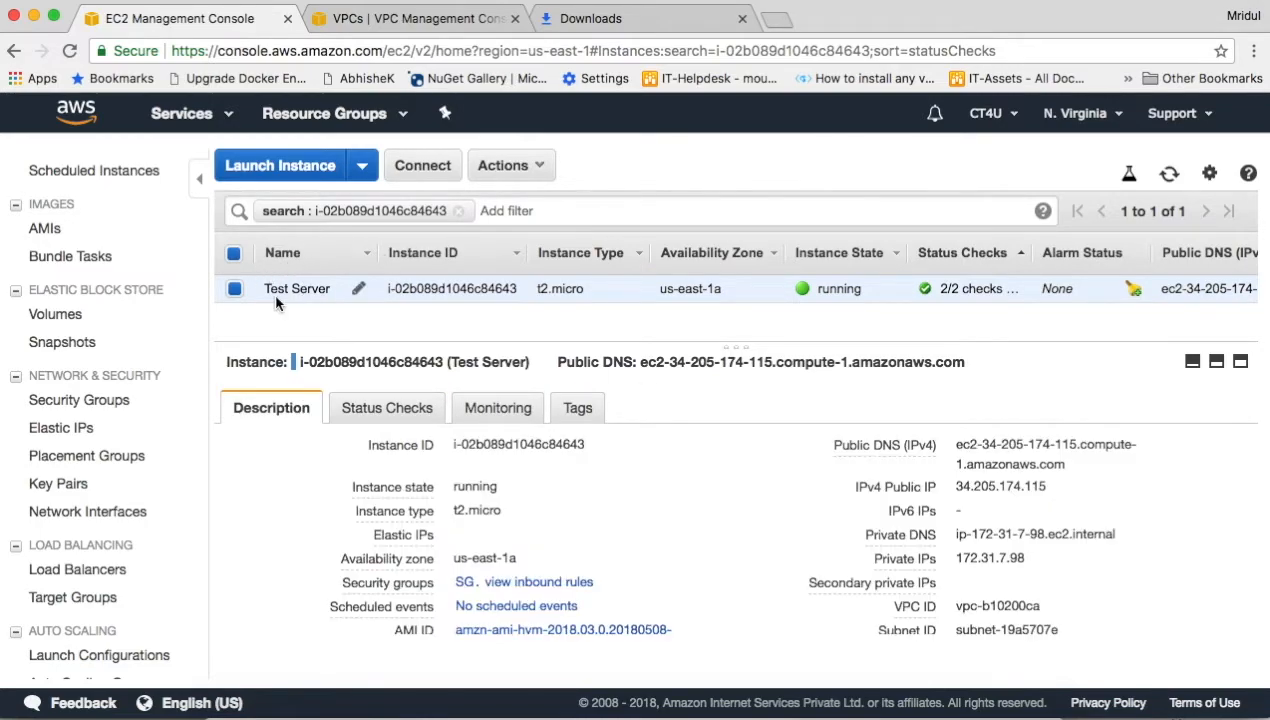
left_click_drag(263, 288, 347, 291)
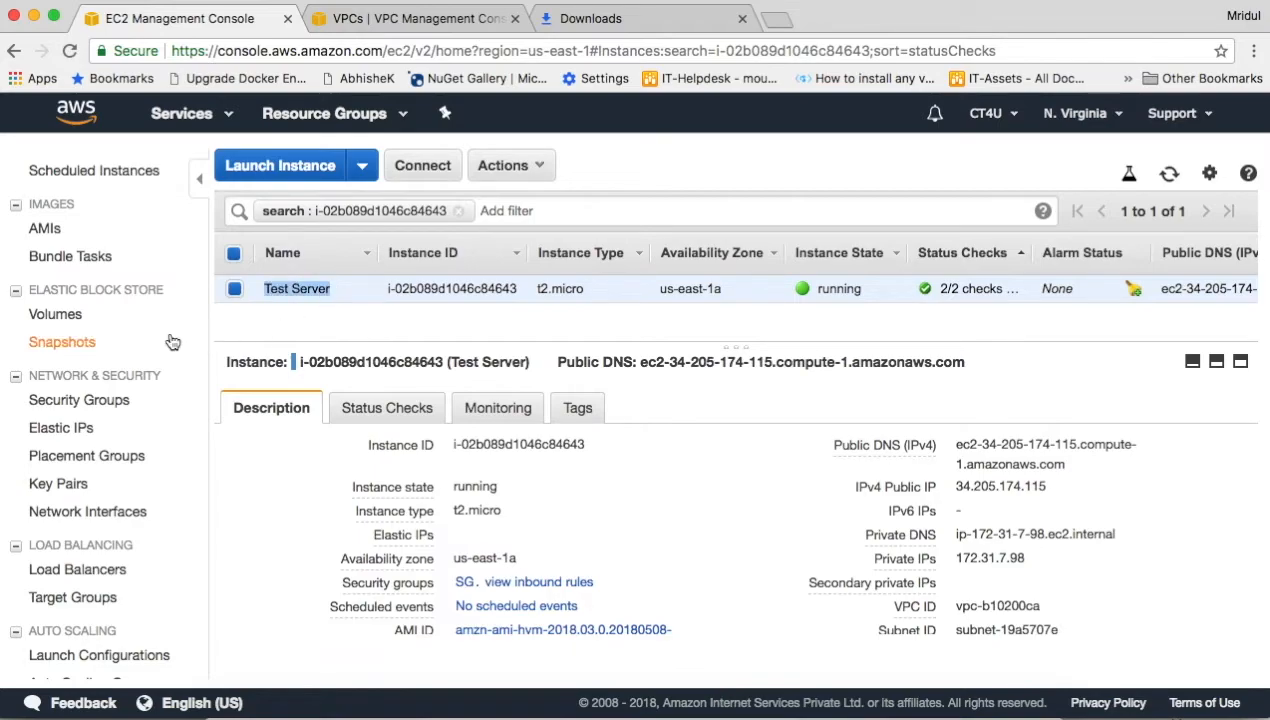
mouse_move(900, 557)
scroll(900, 557, "left", 5)
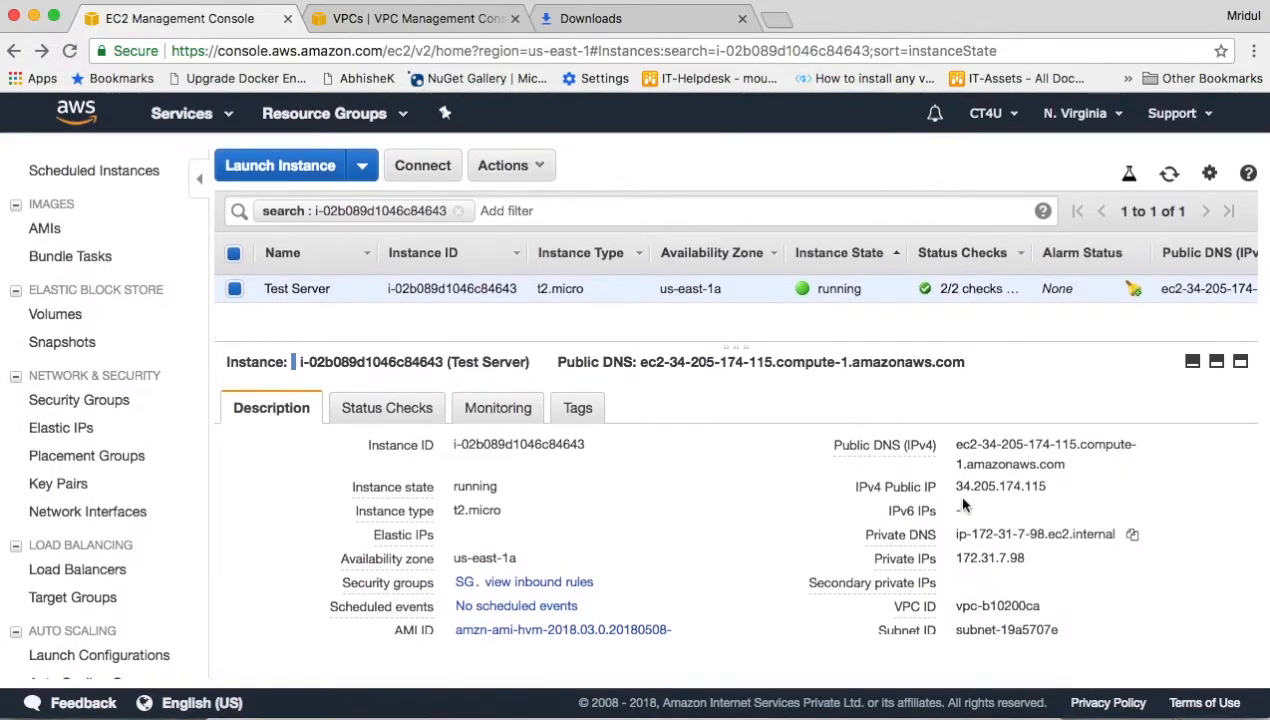
Open the EBS volume attached as Test Server's root device /dev/xvda.
scroll(961, 503, "down", 5)
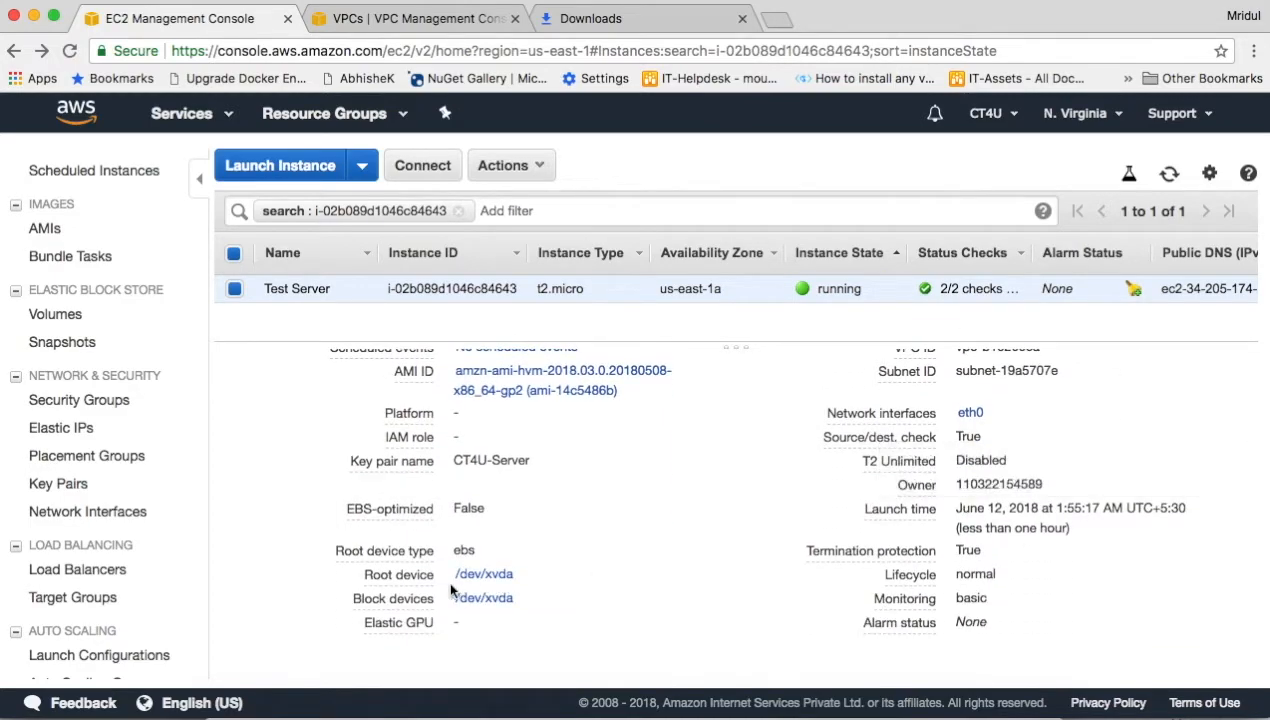
left_click(485, 580)
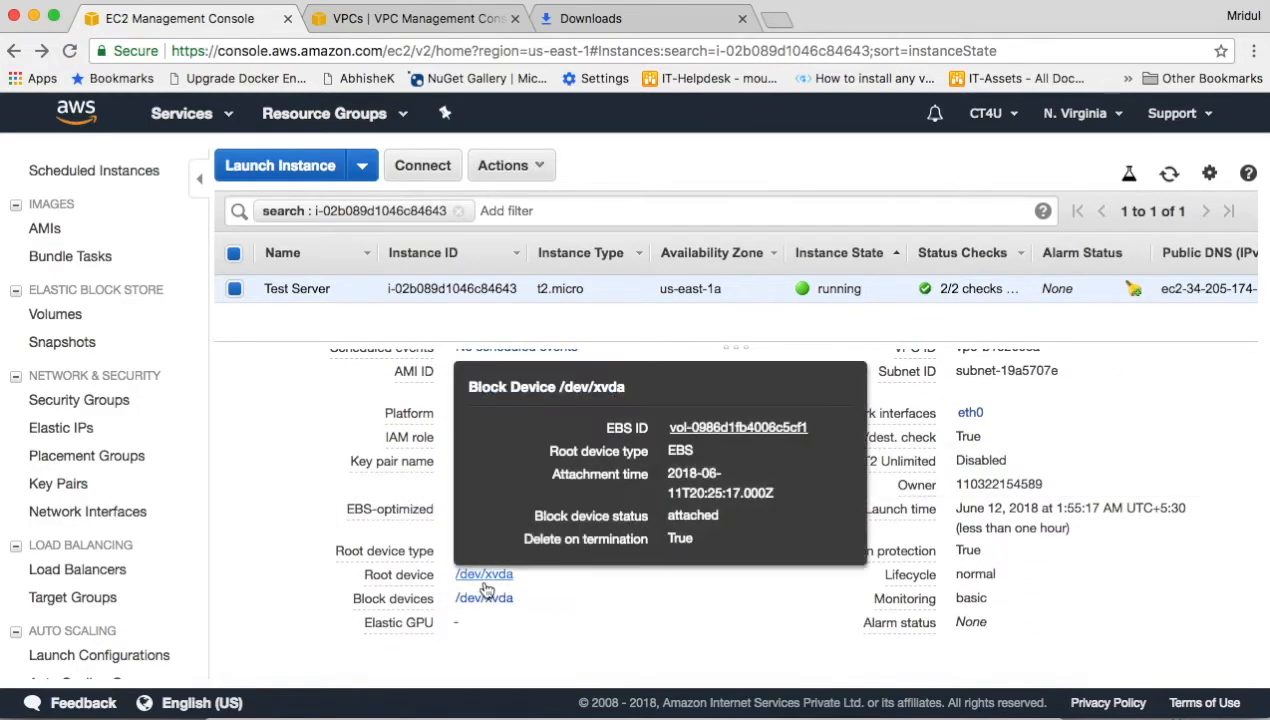
left_click(770, 430)
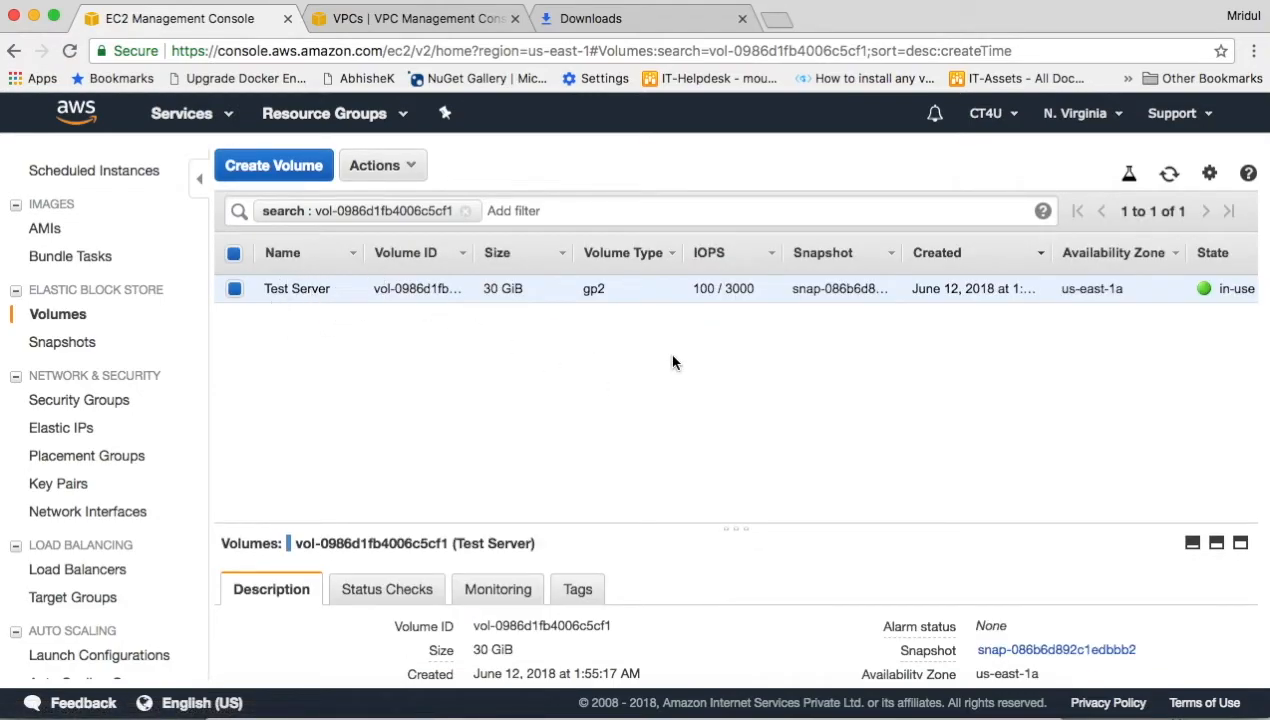
scroll(227, 340, "up", 2)
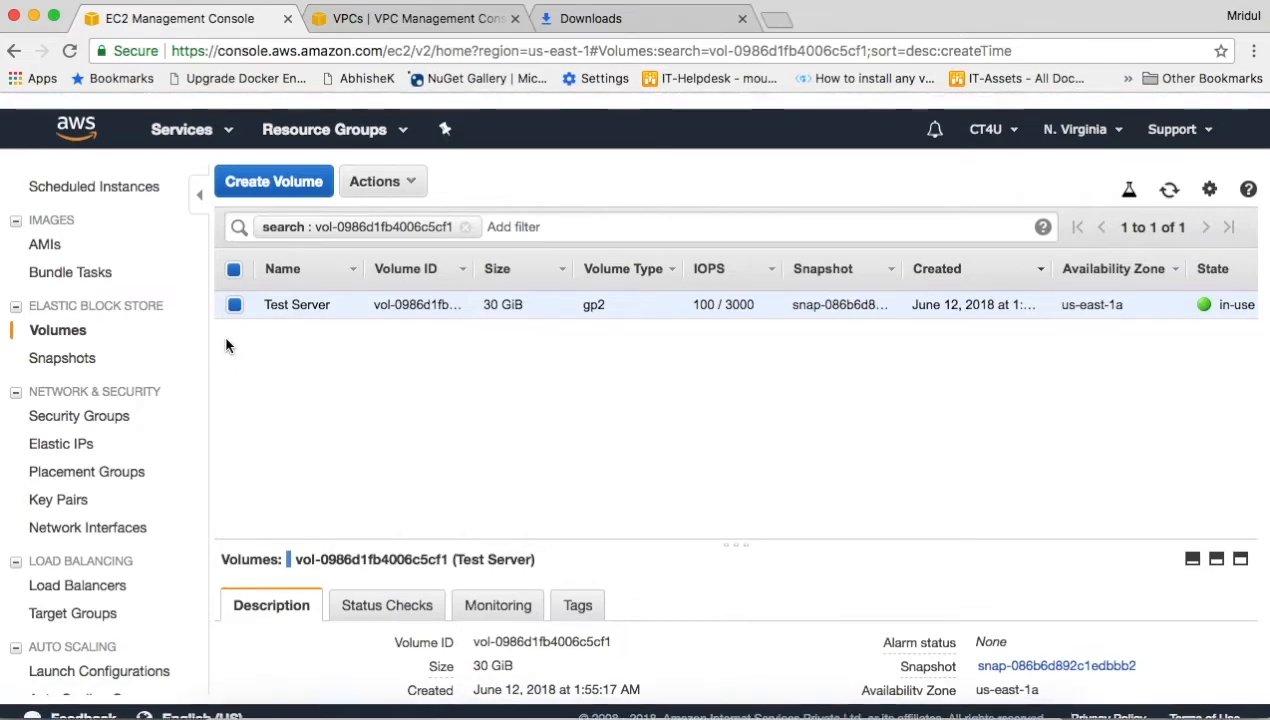
View the AMIs owned by the account and enlarge the image list area.
scroll(176, 318, "up", 5)
scroll(176, 318, "up", 2)
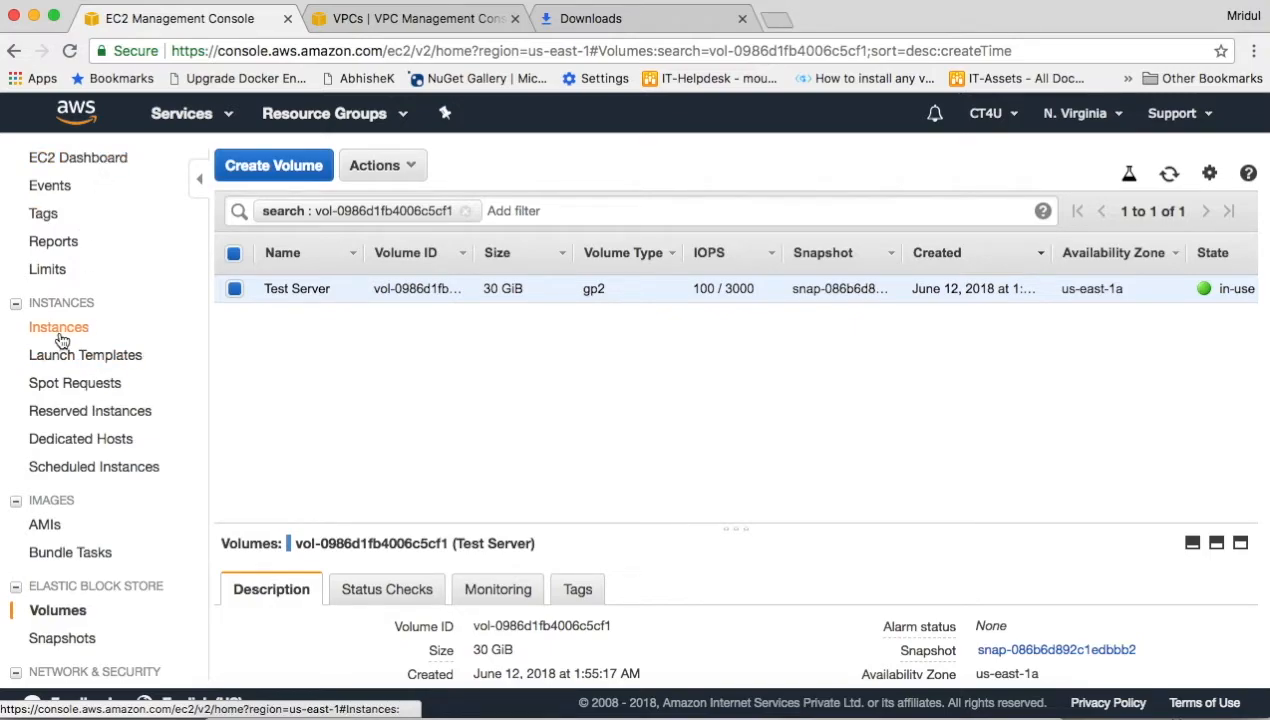
scroll(60, 340, "down", 3)
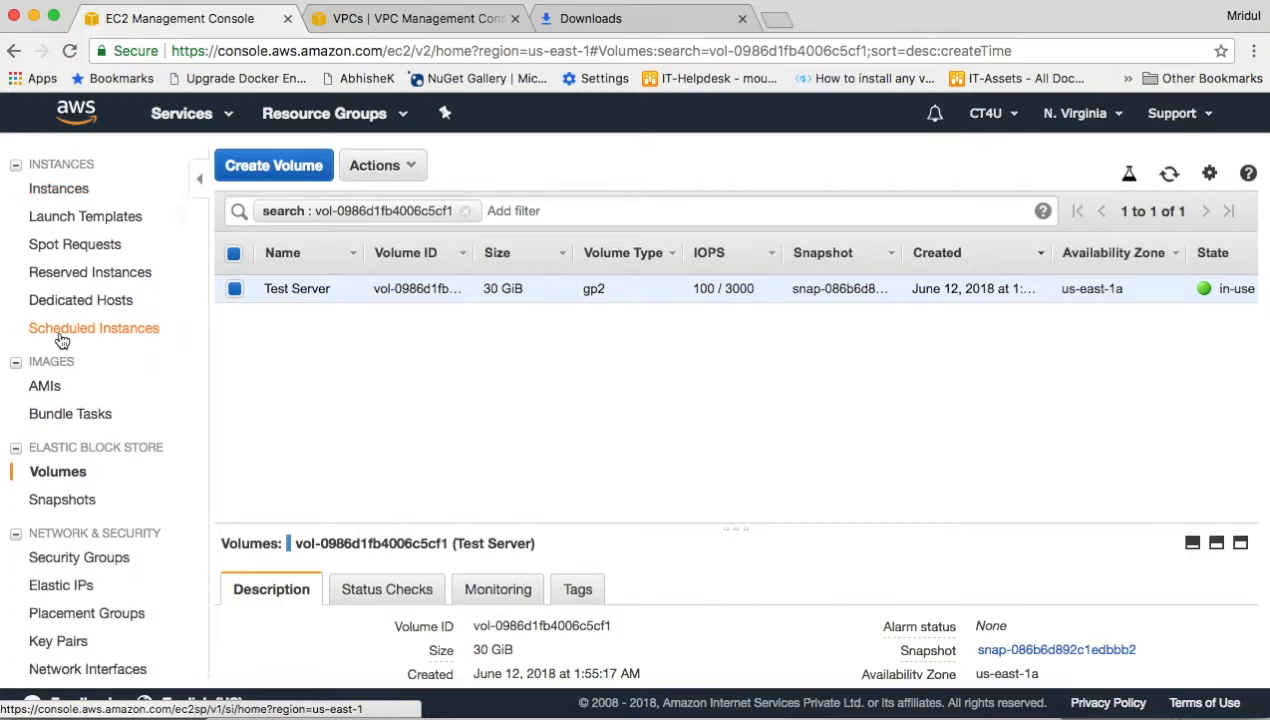
scroll(140, 287, "up", 3)
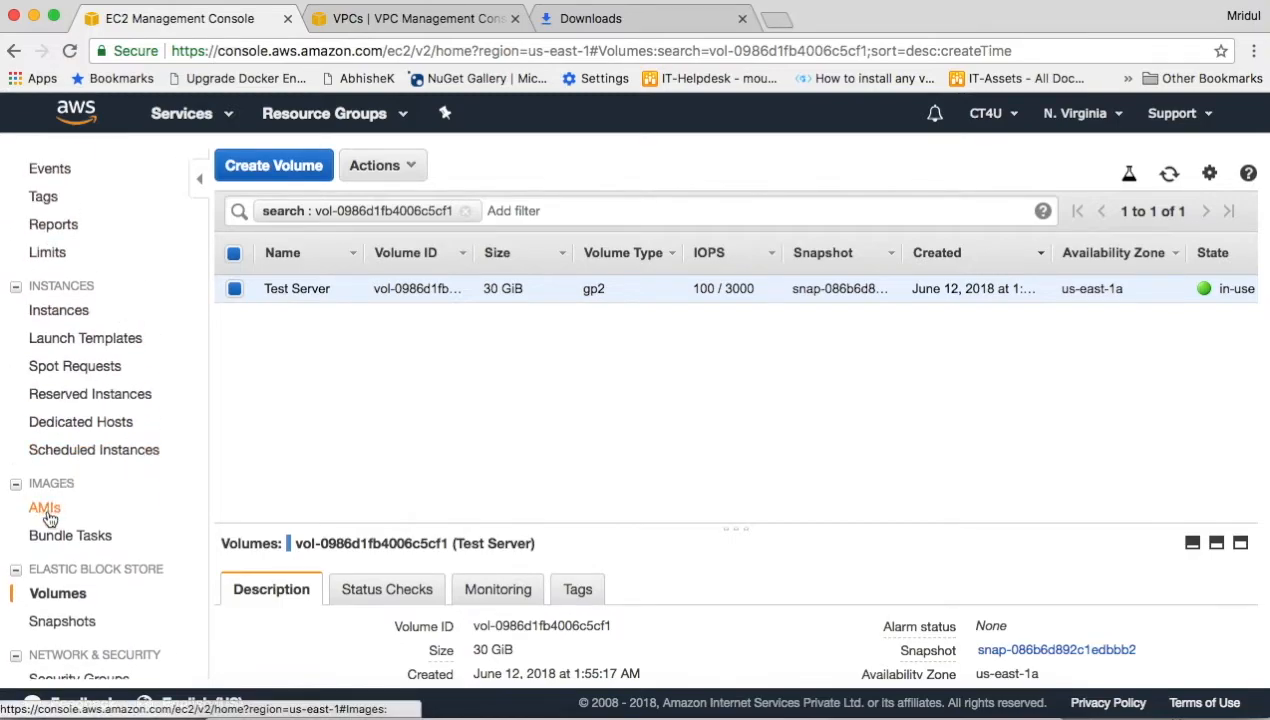
left_click(46, 509)
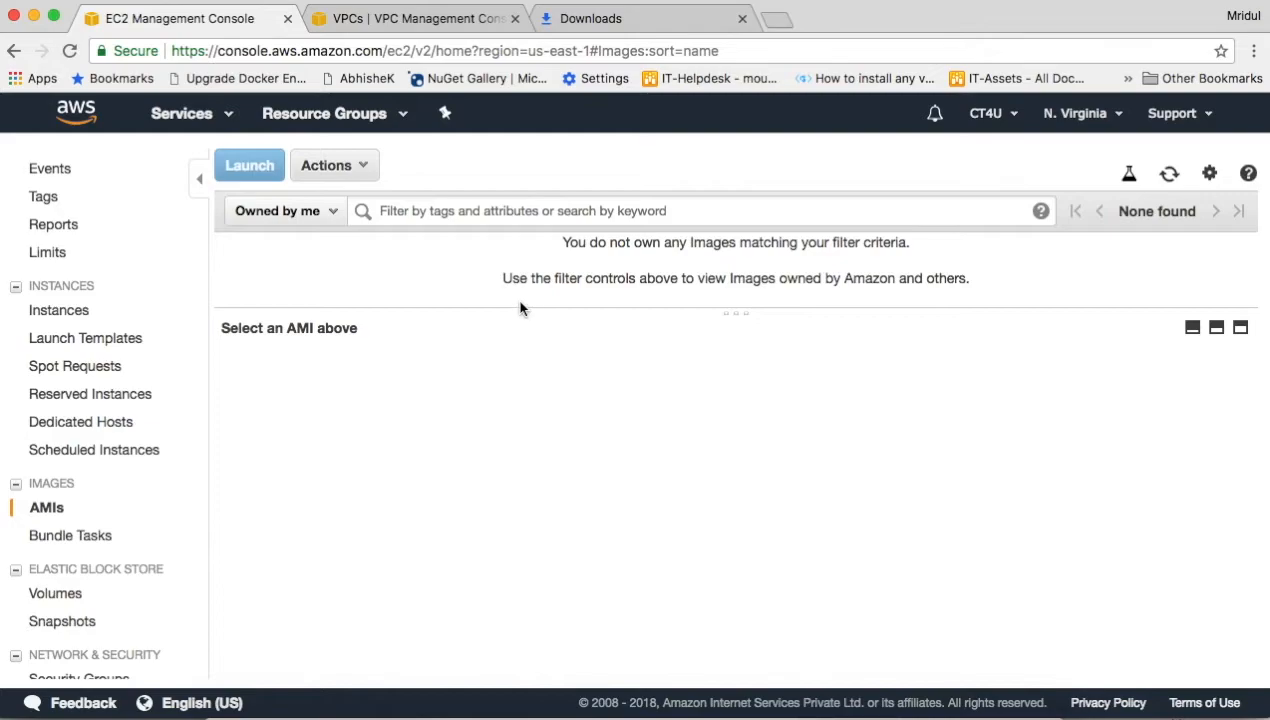
left_click_drag(743, 310, 738, 400)
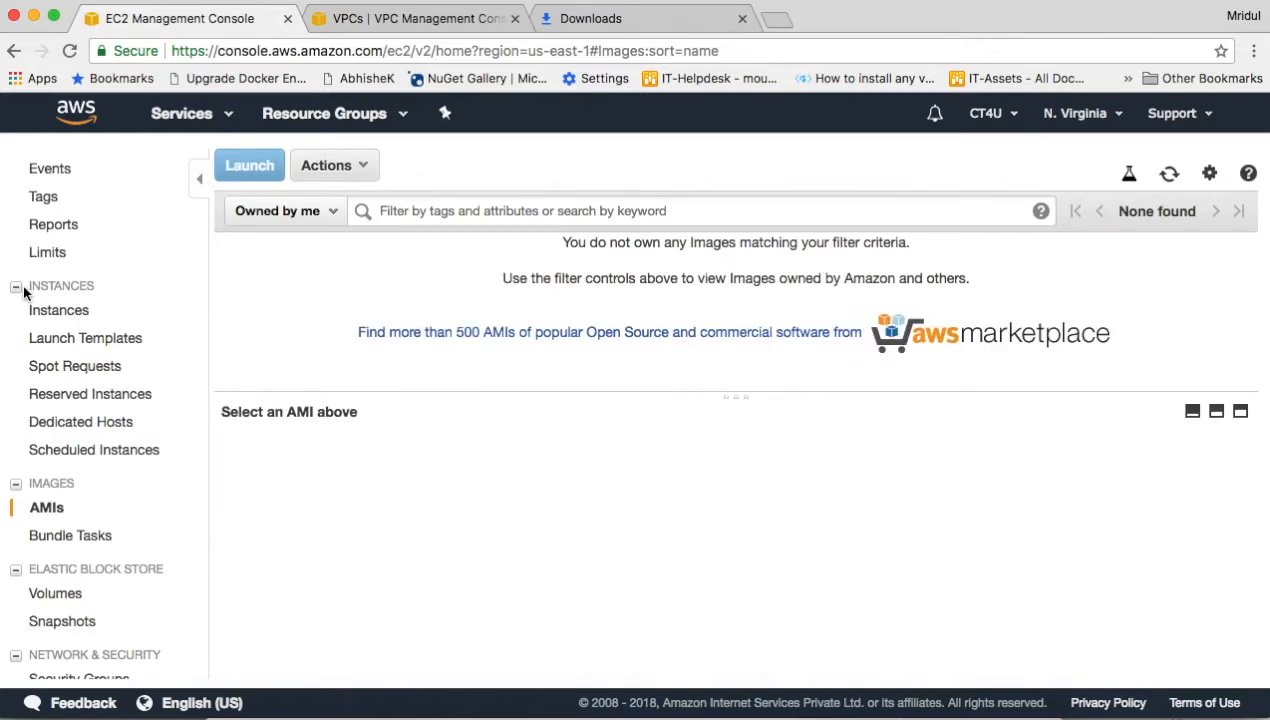
Return to the instances list, select Test Server and start creating an image from it.
left_click(68, 313)
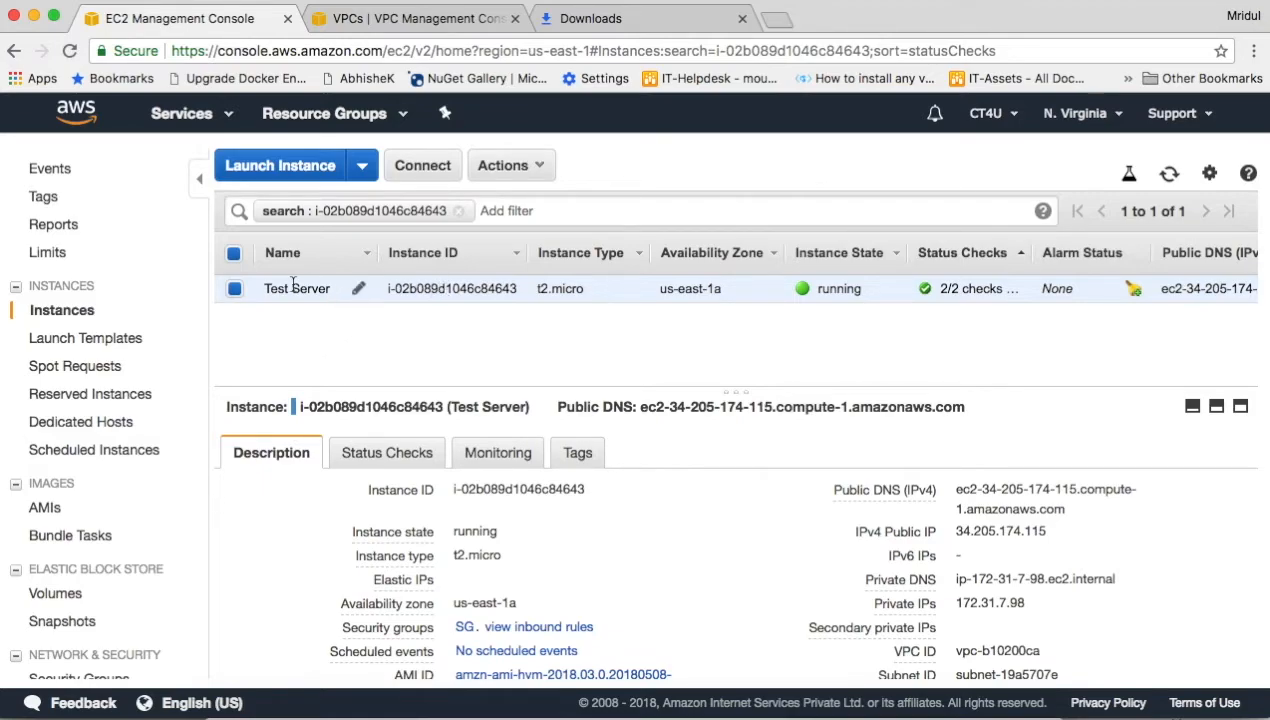
left_click(235, 288)
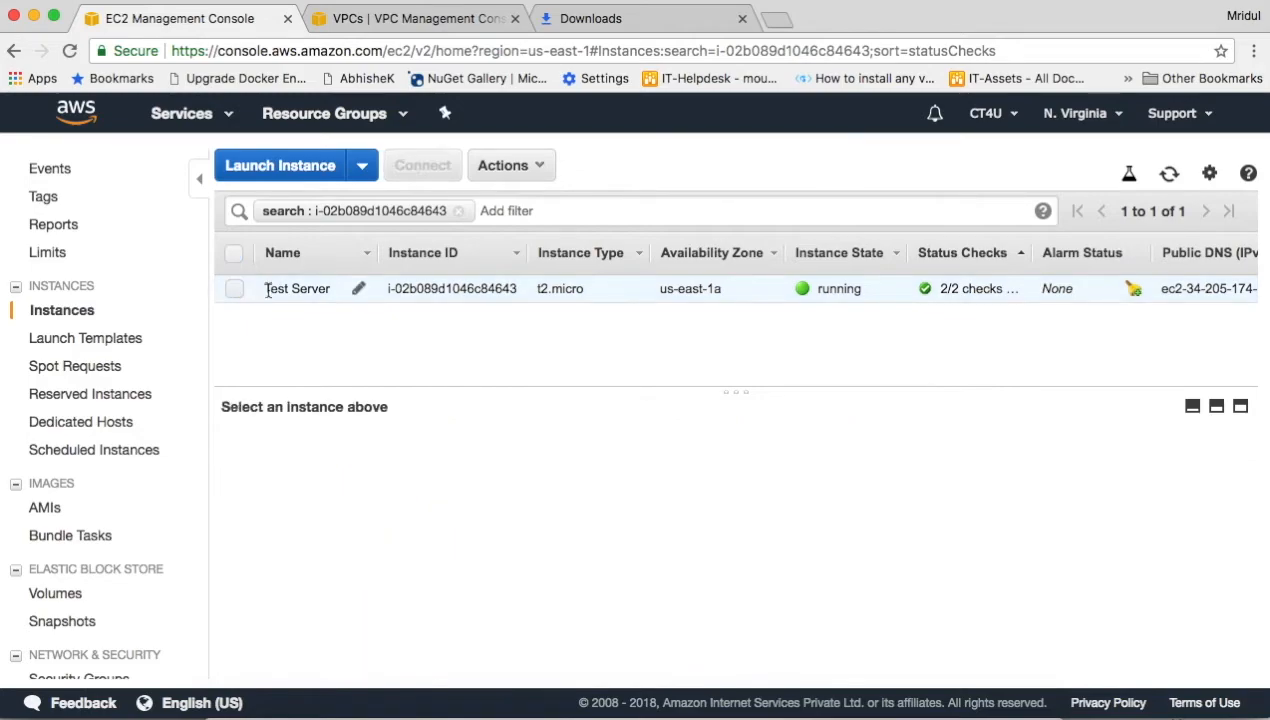
left_click(295, 288)
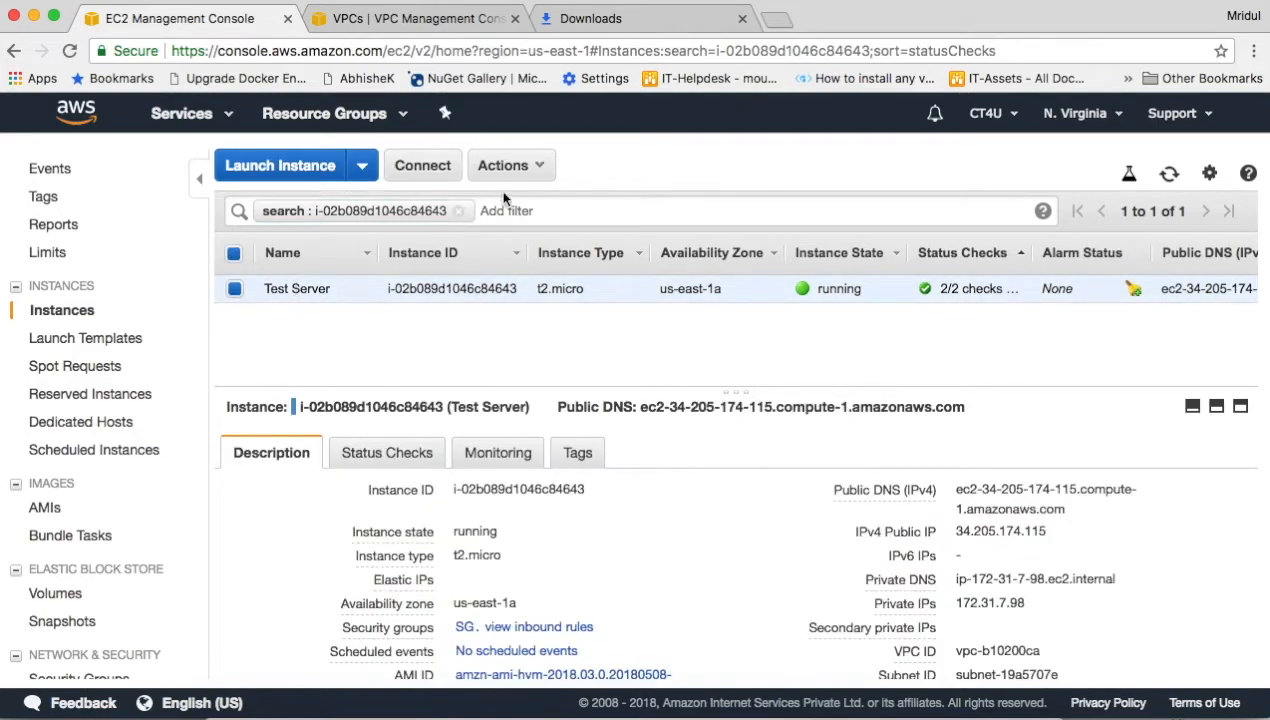
left_click(522, 170)
mouse_move(603, 317)
mouse_move(603, 290)
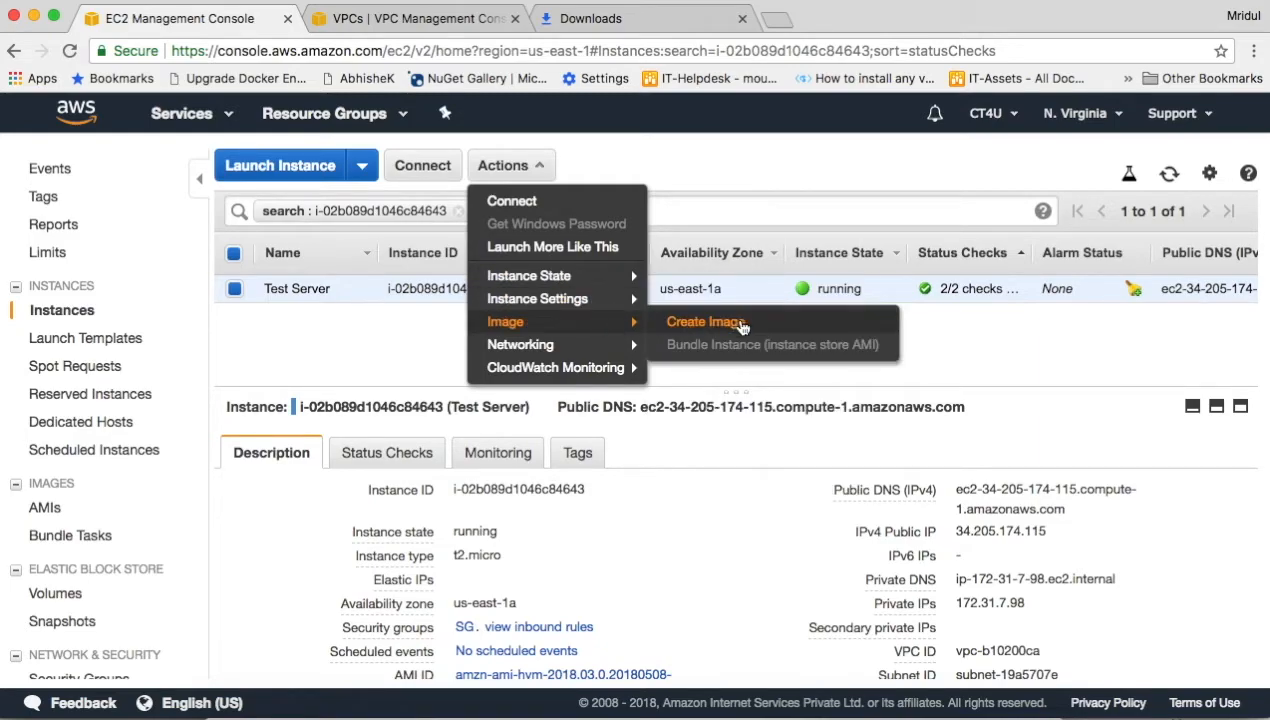
left_click(742, 324)
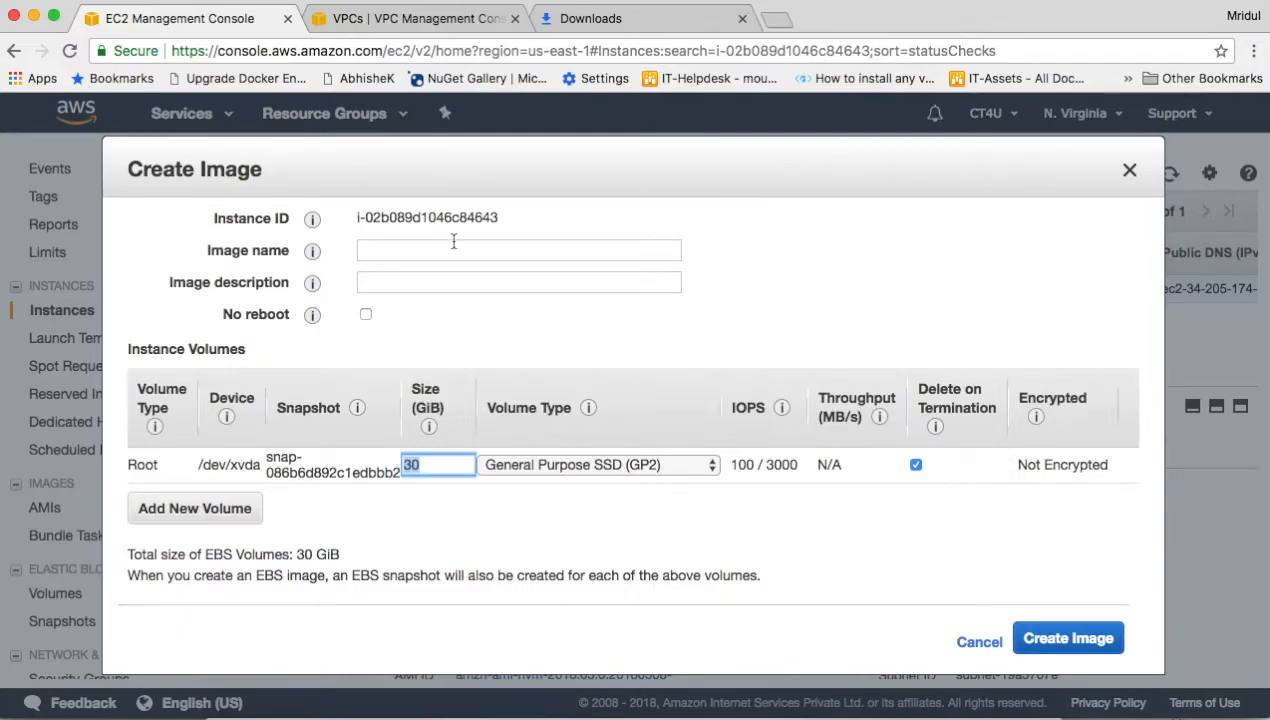
Name the image Test Server AMI, create it and close the confirmation.
left_click(435, 265)
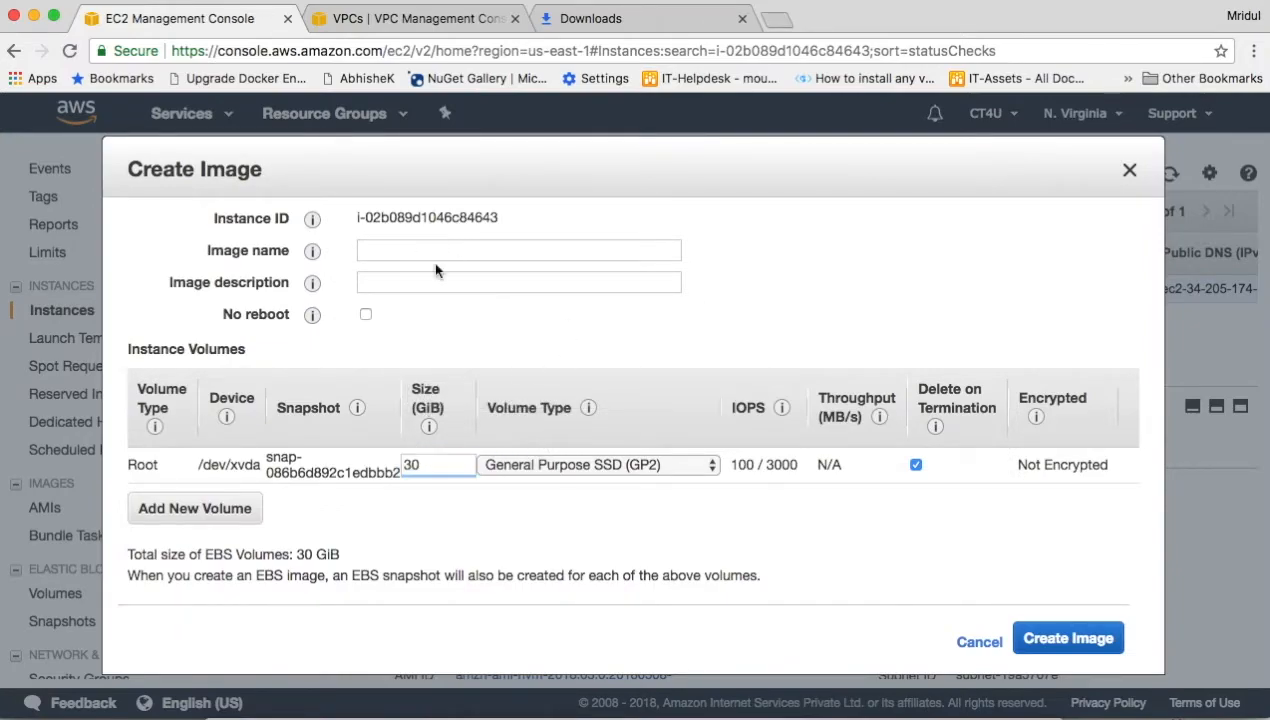
left_click(474, 254)
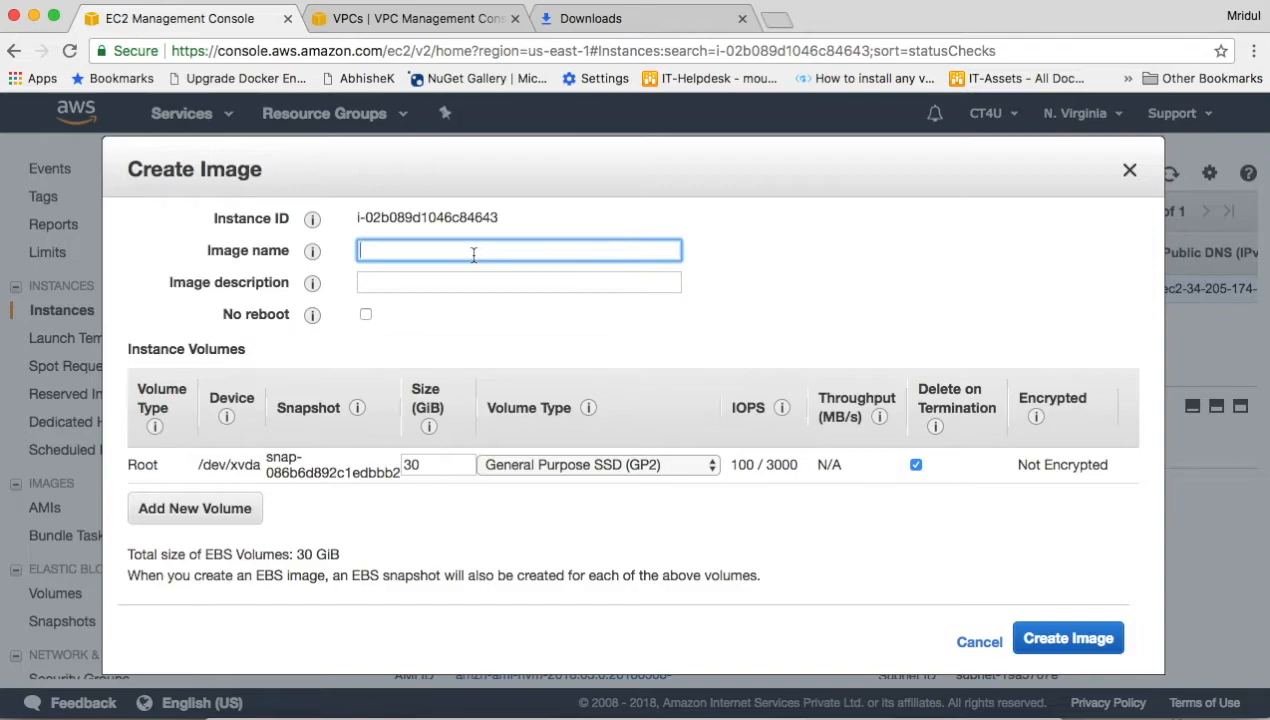
type("Test Server AMI")
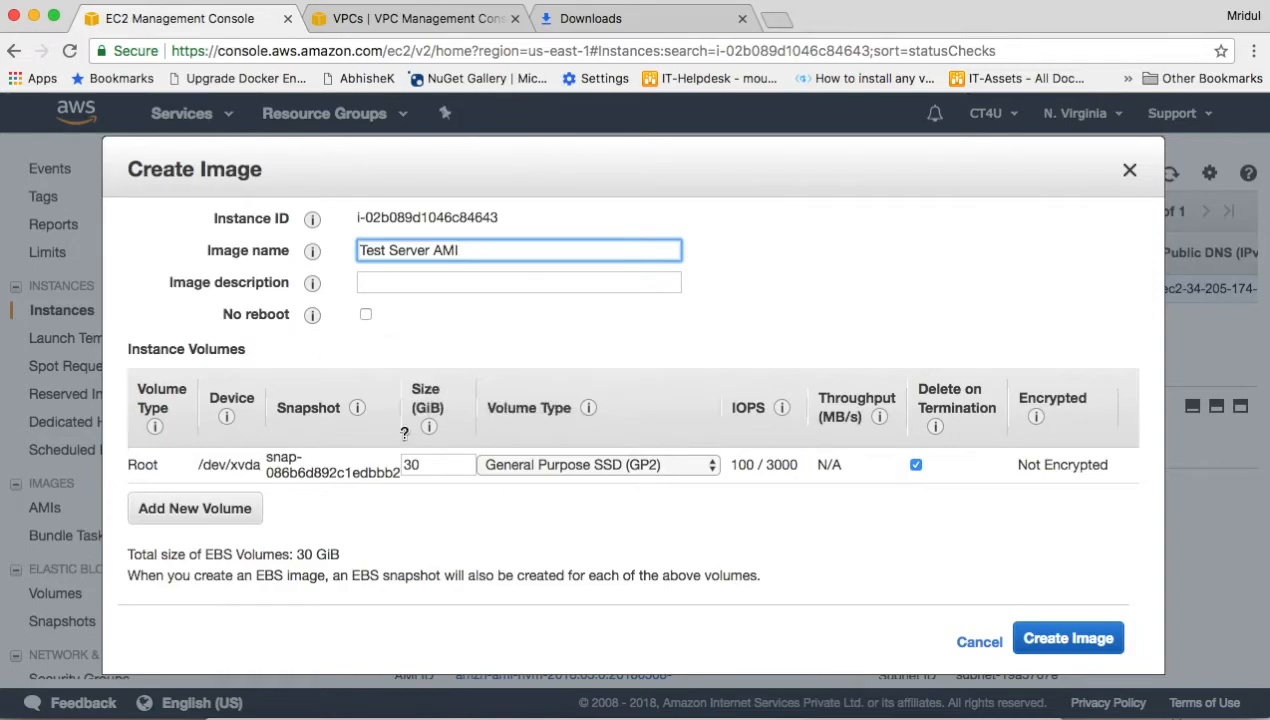
left_click(1075, 642)
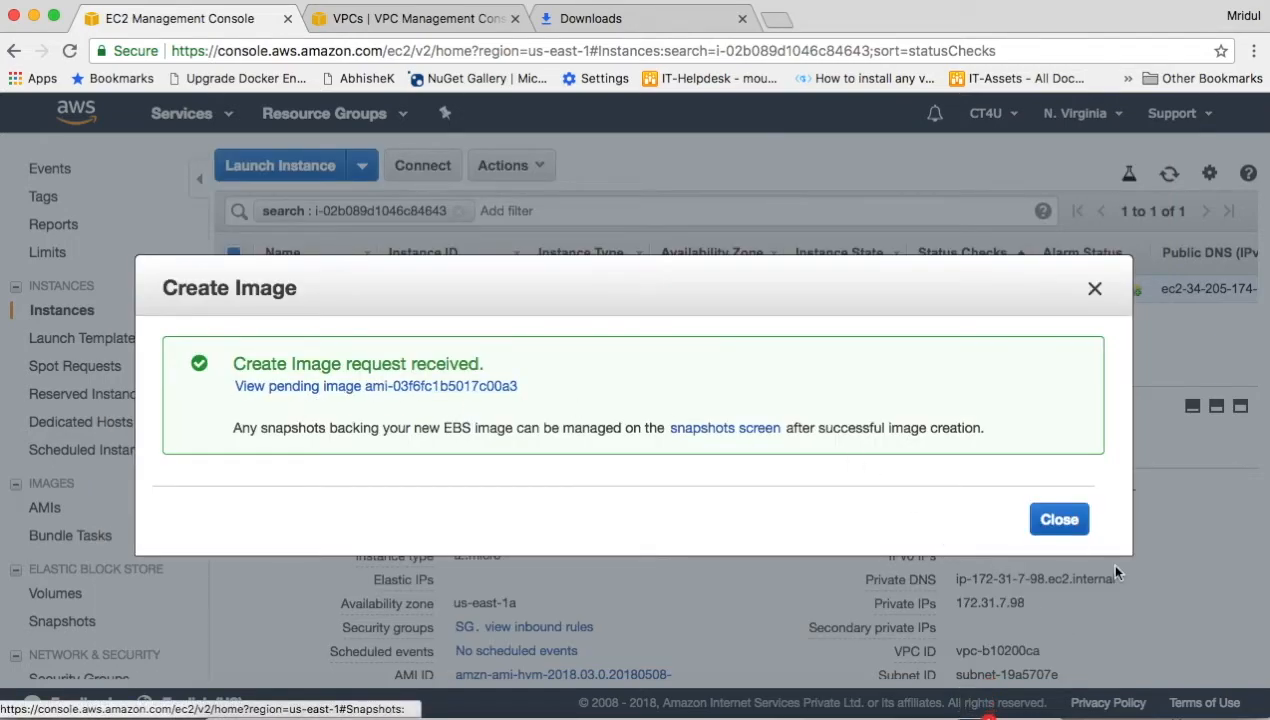
left_click(1058, 520)
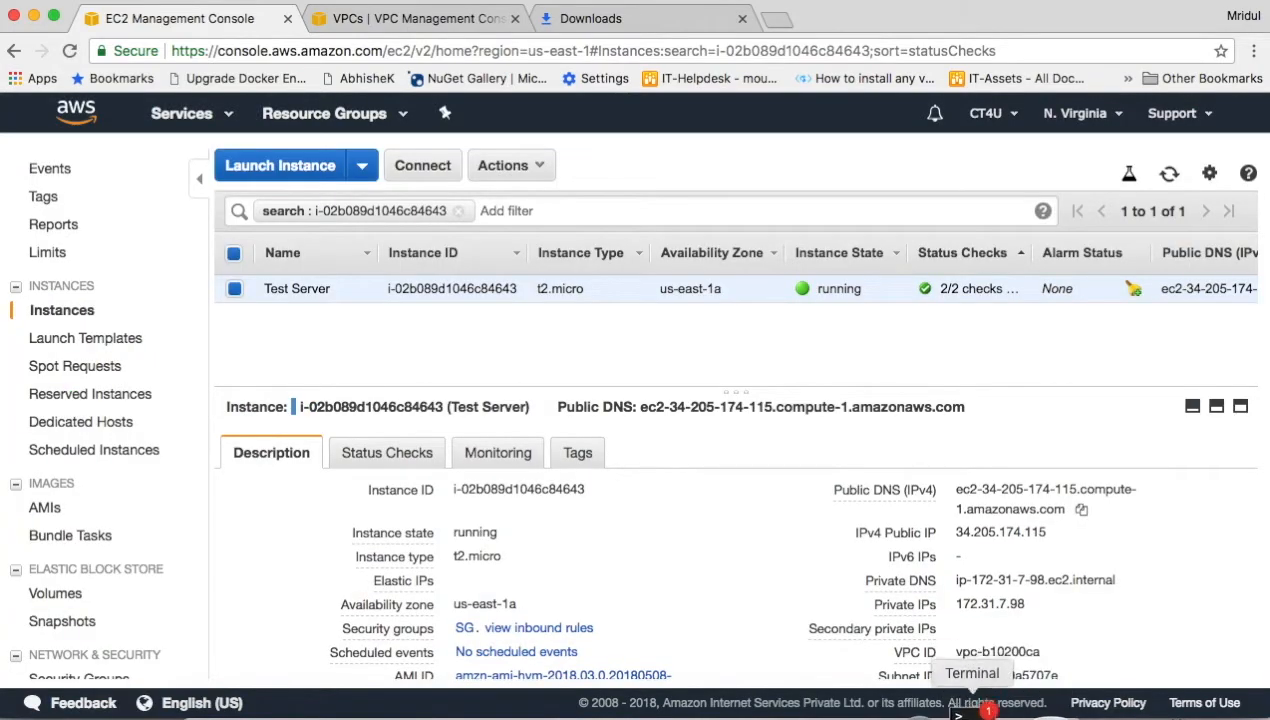
Switch to Terminal to check the SSH session to Test Server, and minimize the window.
left_click(960, 708)
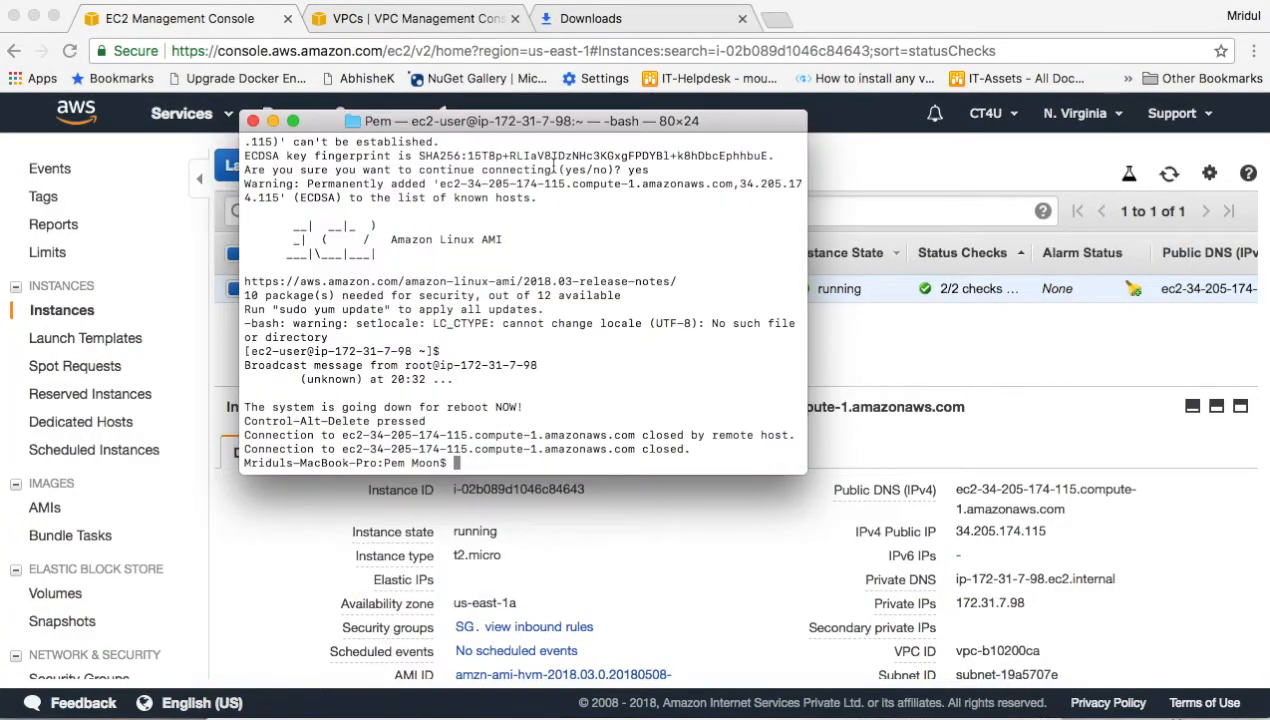
left_click(273, 121)
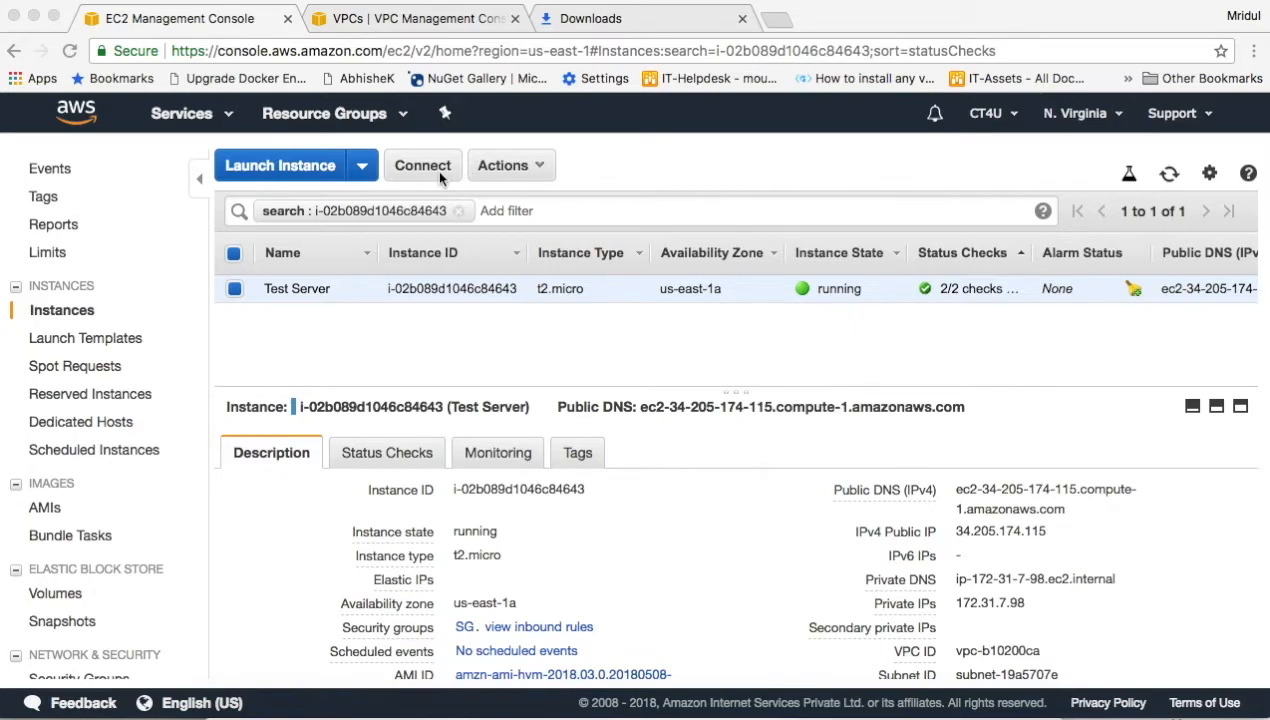
Reopen the Create Image dialog for Test Server to examine the No reboot option, and cancel it.
left_click(508, 166)
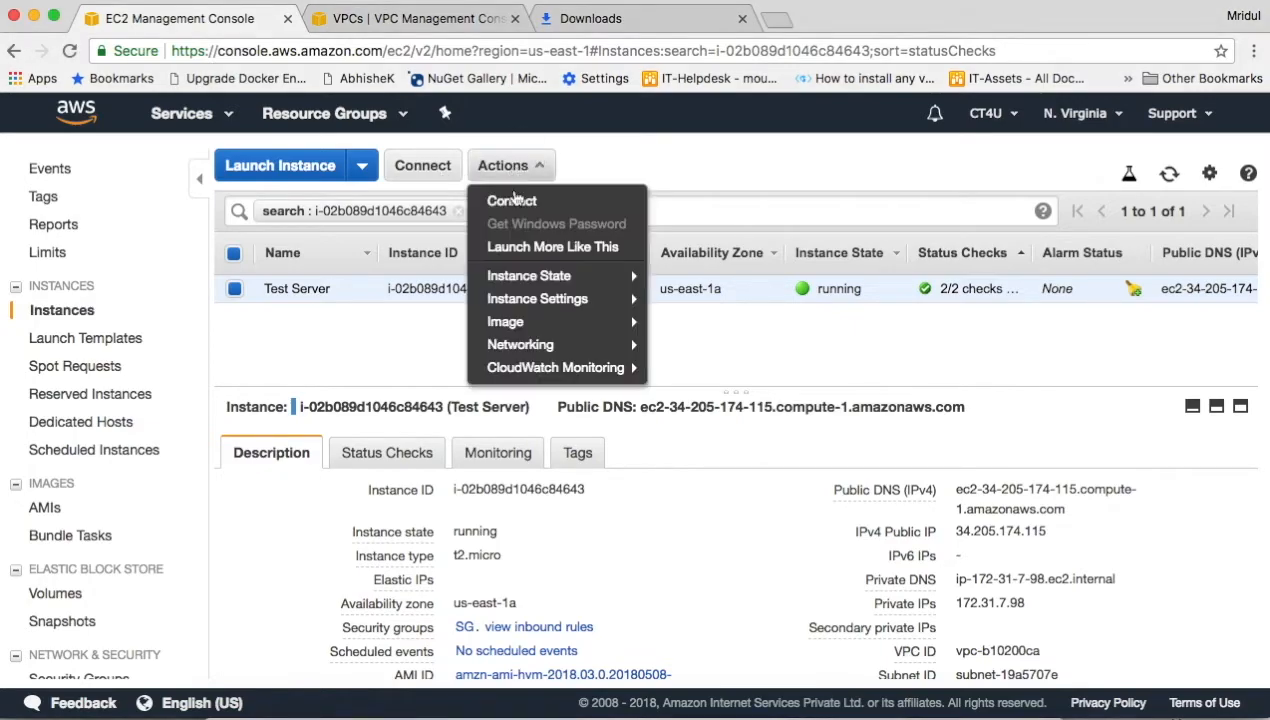
mouse_move(560, 326)
left_click(690, 327)
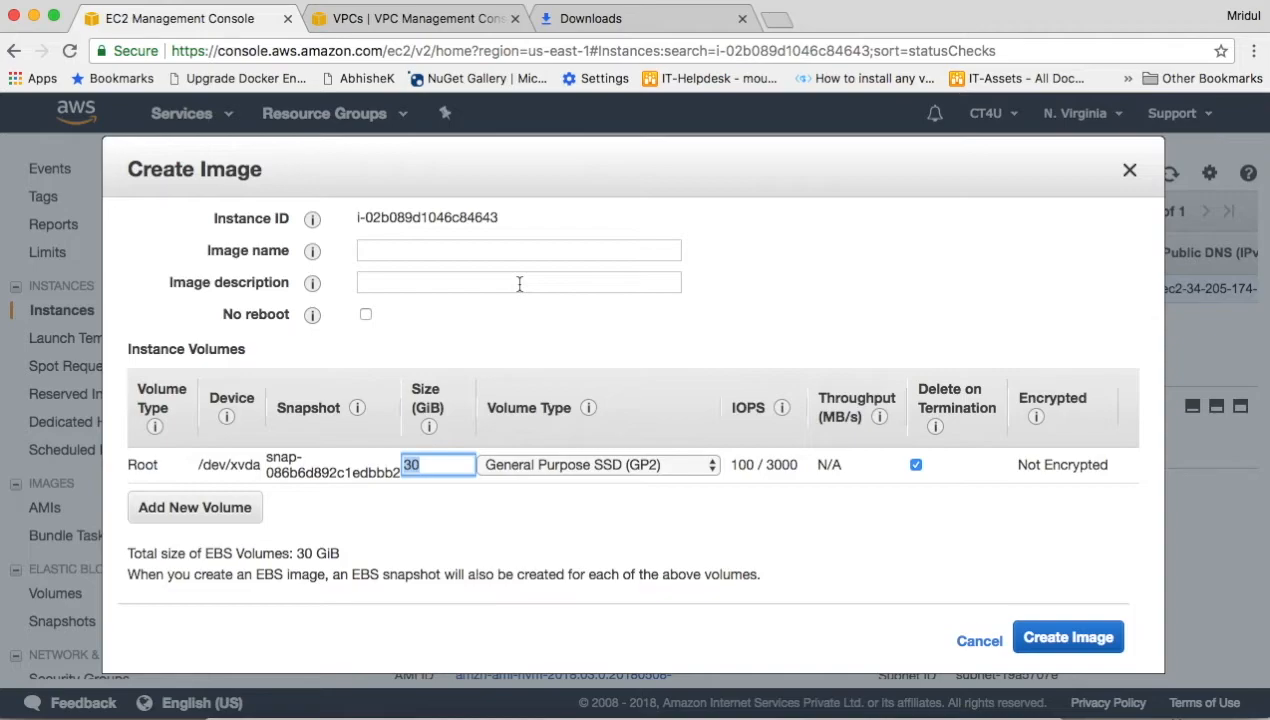
left_click(366, 316)
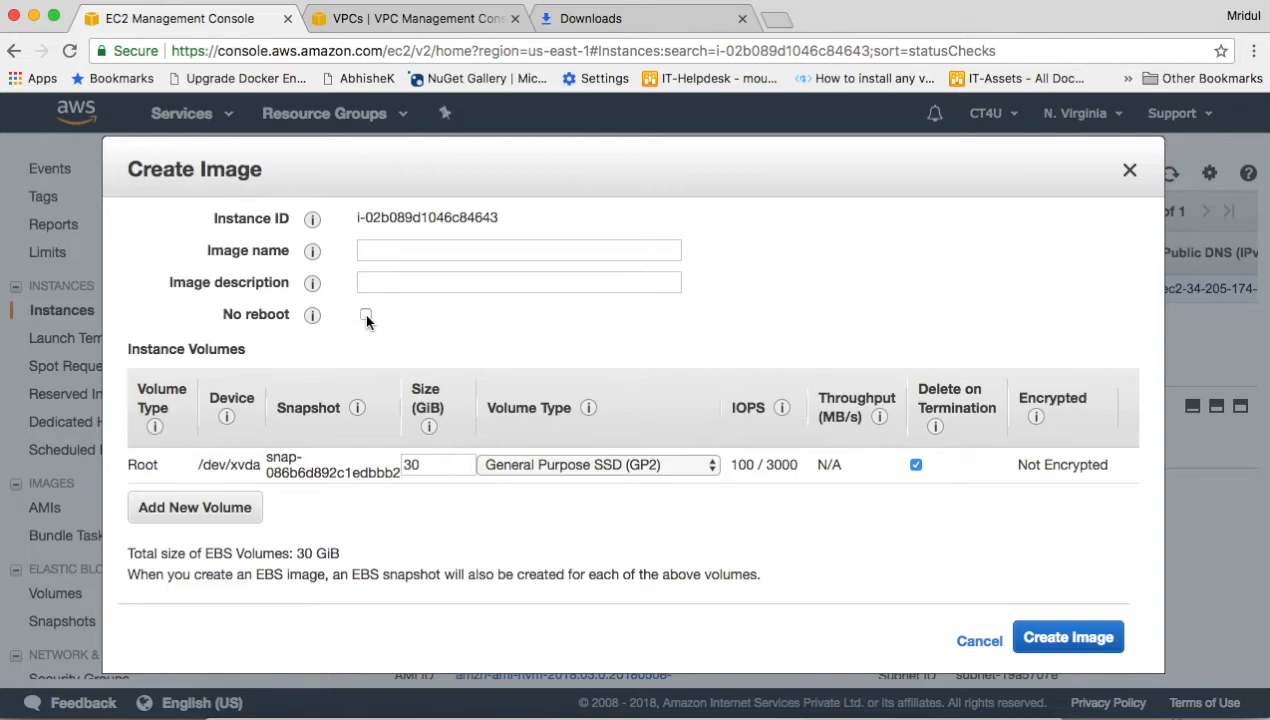
left_click(968, 642)
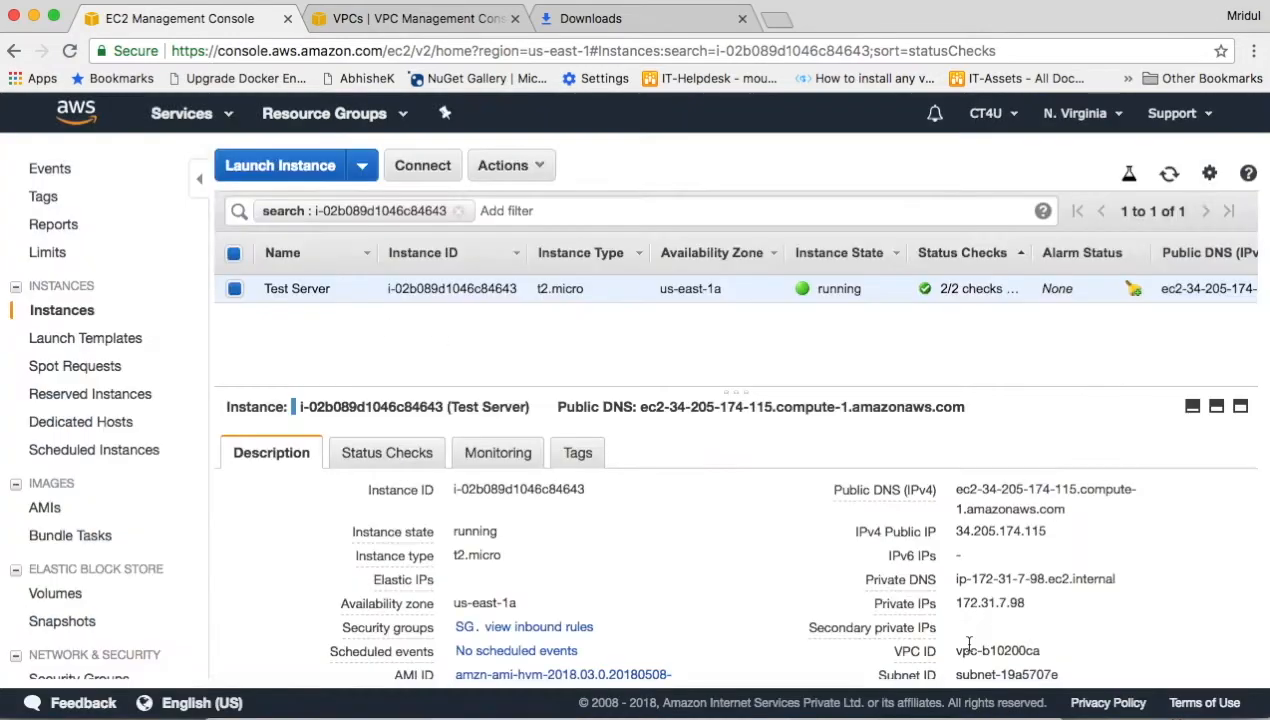
Open the list of AMIs owned by the account and refresh it to look for the new image.
scroll(97, 400, "down", 3)
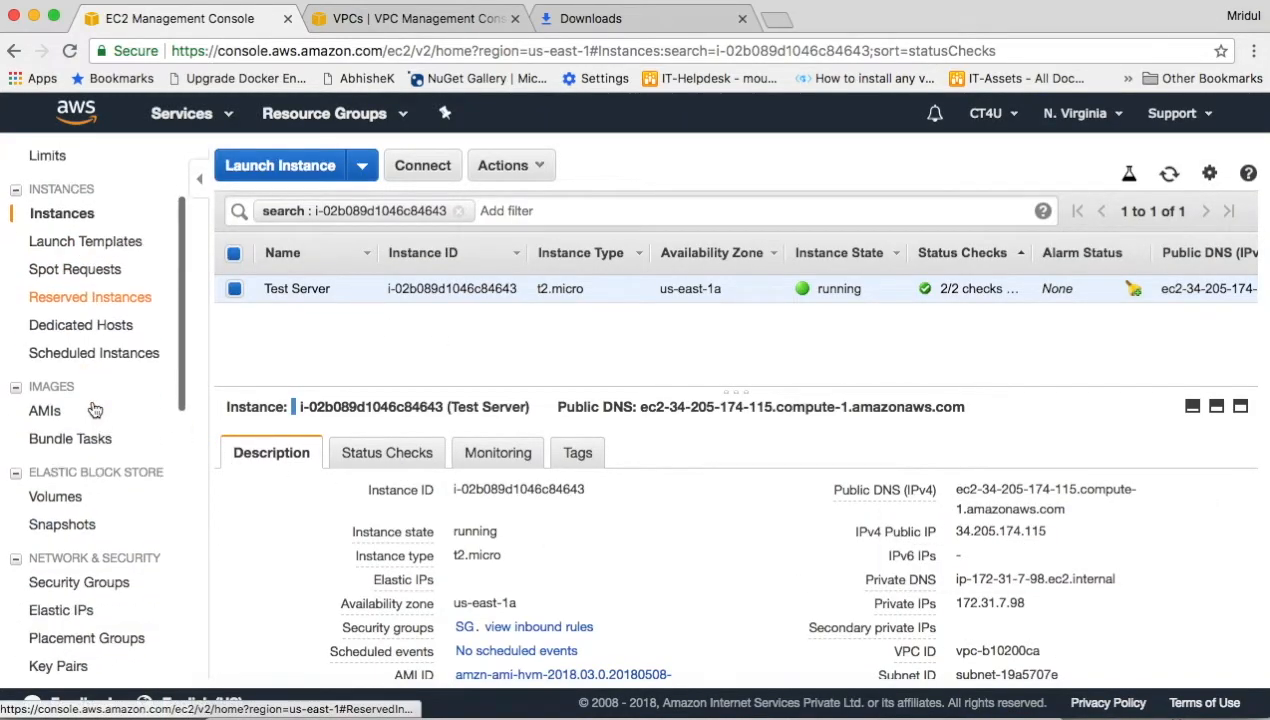
left_click(45, 411)
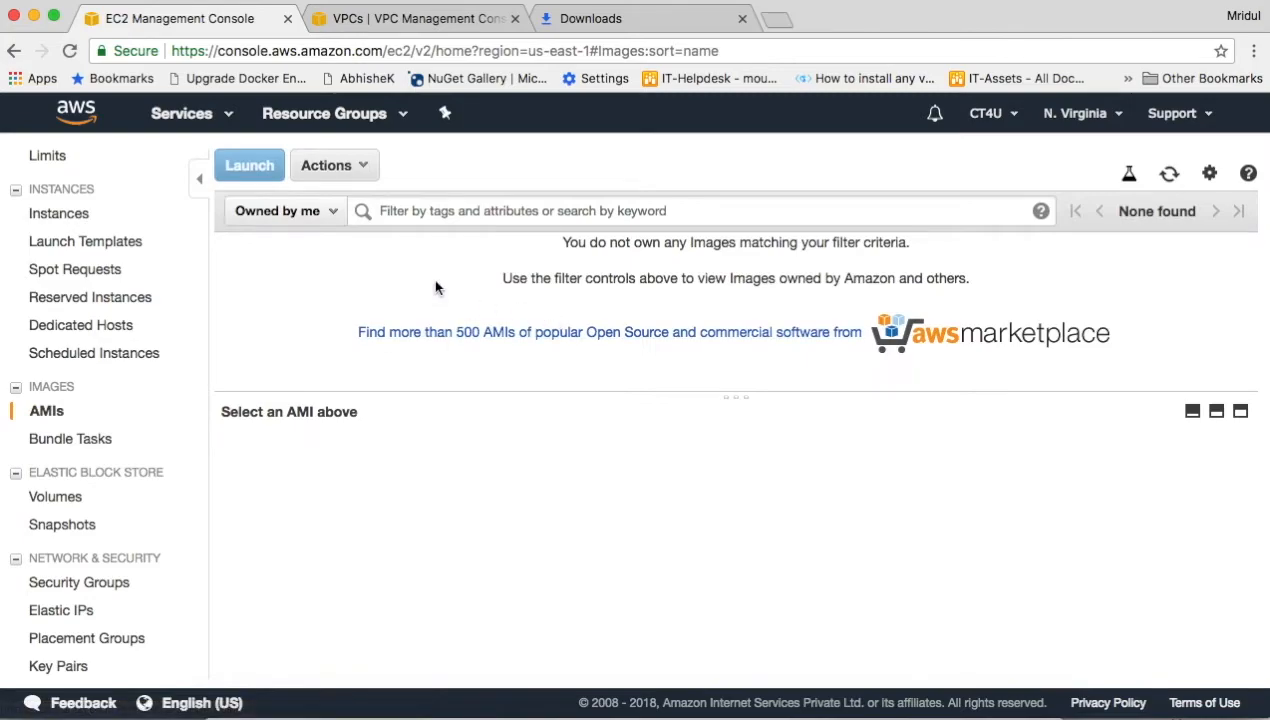
left_click(1170, 175)
scroll(440, 264, "up", 1)
scroll(502, 306, "up", 1)
left_click(1168, 176)
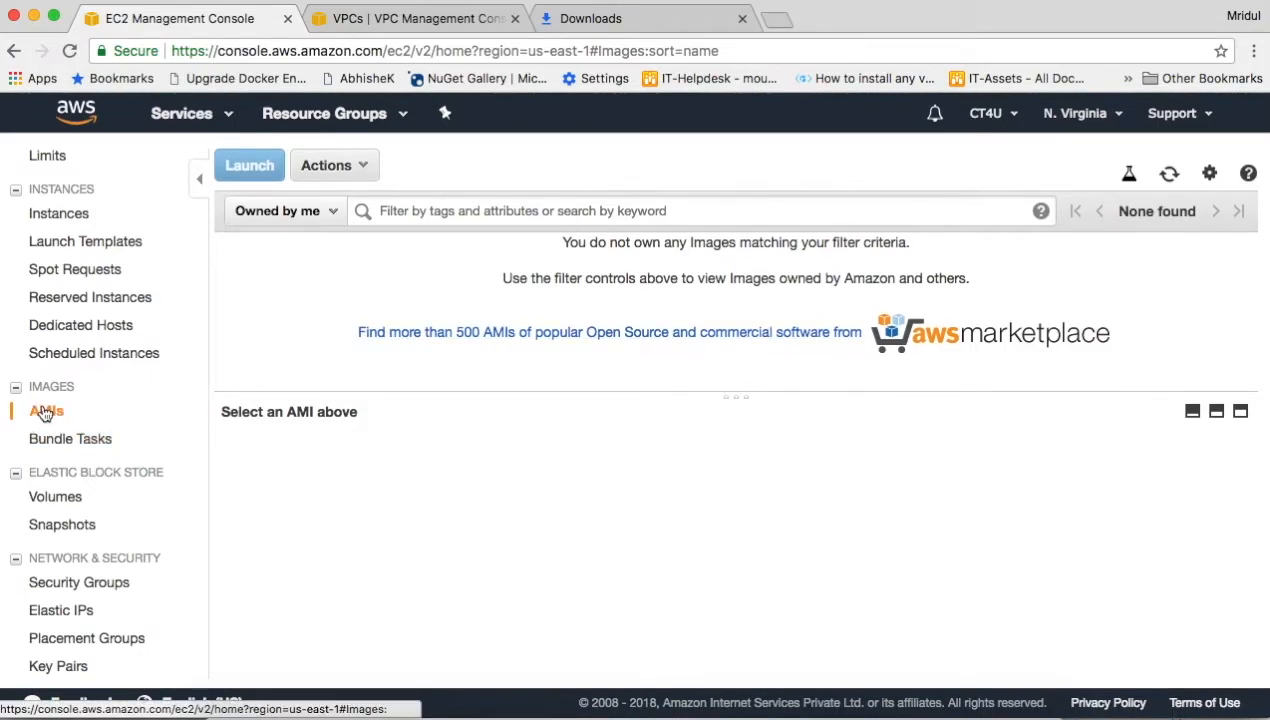
Switch to the instances list and back to the AMIs, and refresh the image list again.
scroll(45, 413, "up", 2)
left_click(60, 330)
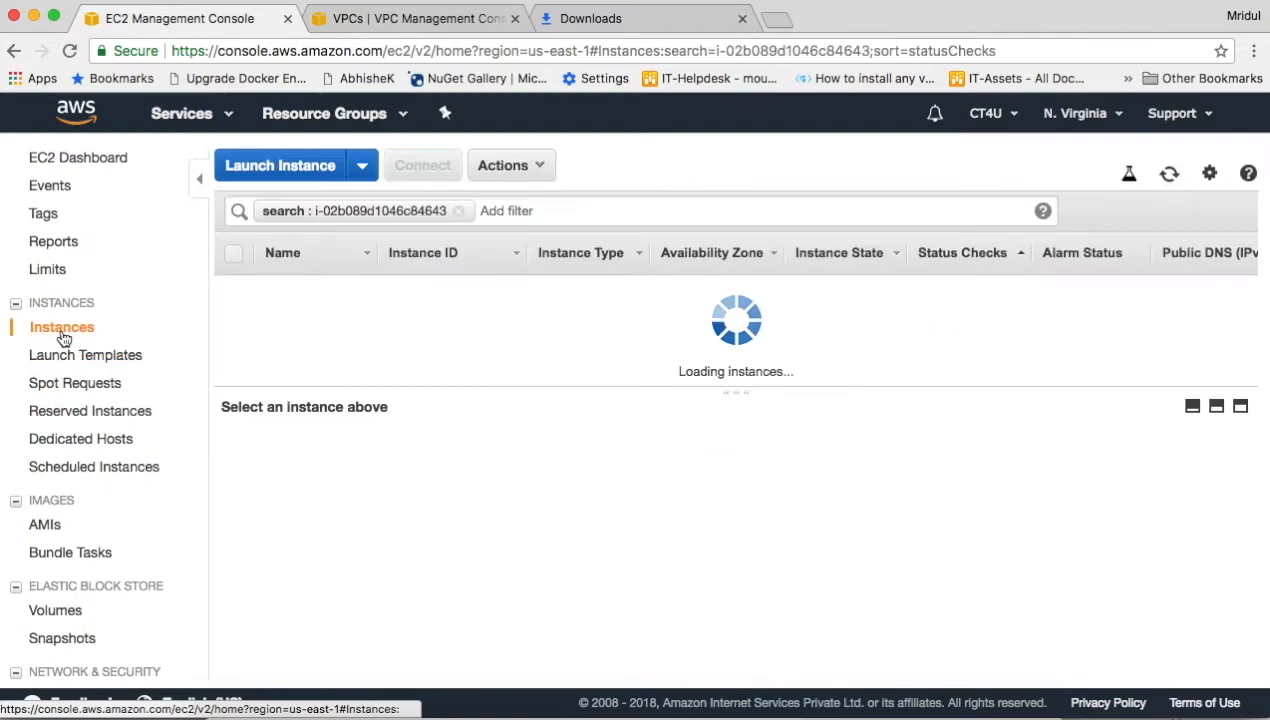
left_click(44, 527)
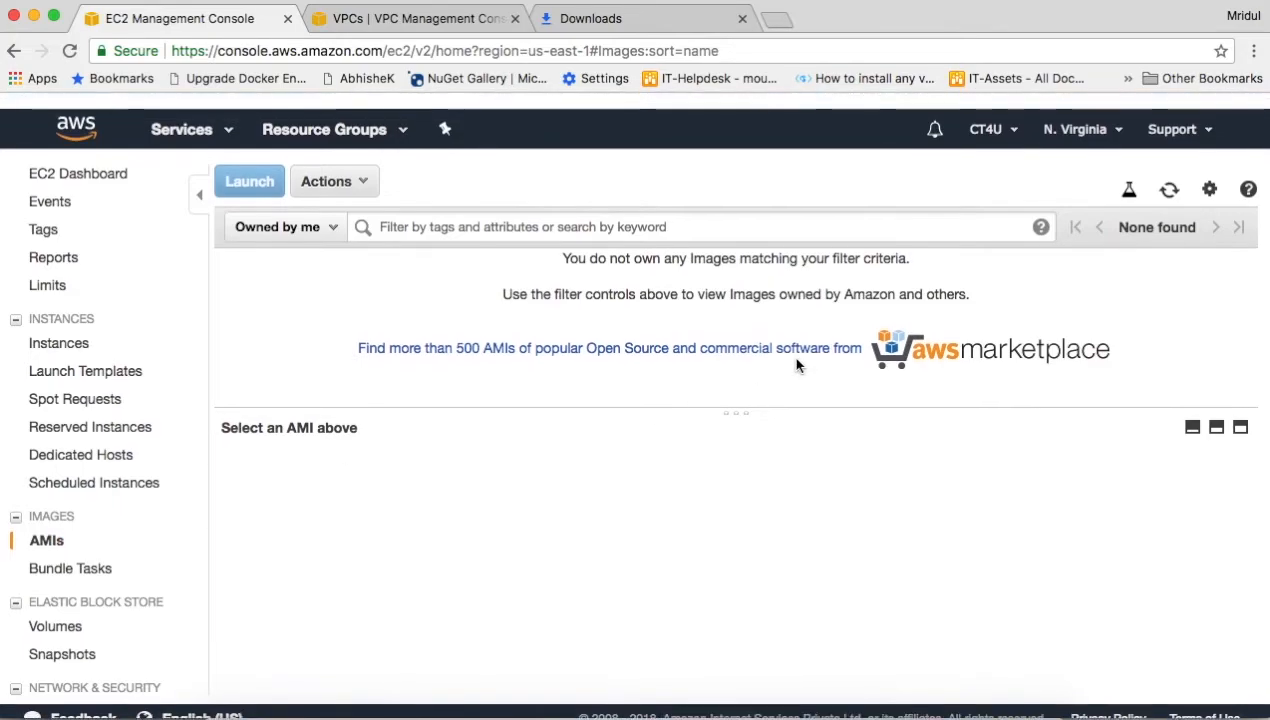
left_click(1172, 174)
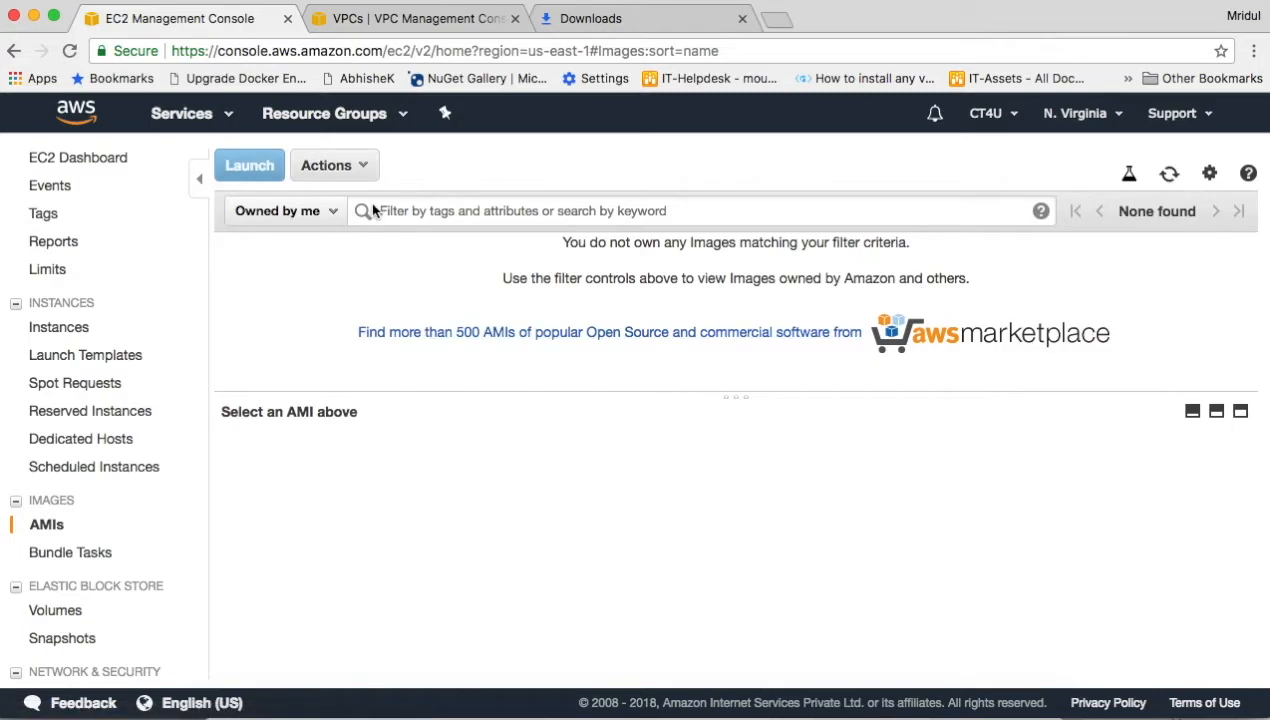
Filter the AMI list by public images and switch the filter to private images to find Test Server AMI.
left_click(336, 213)
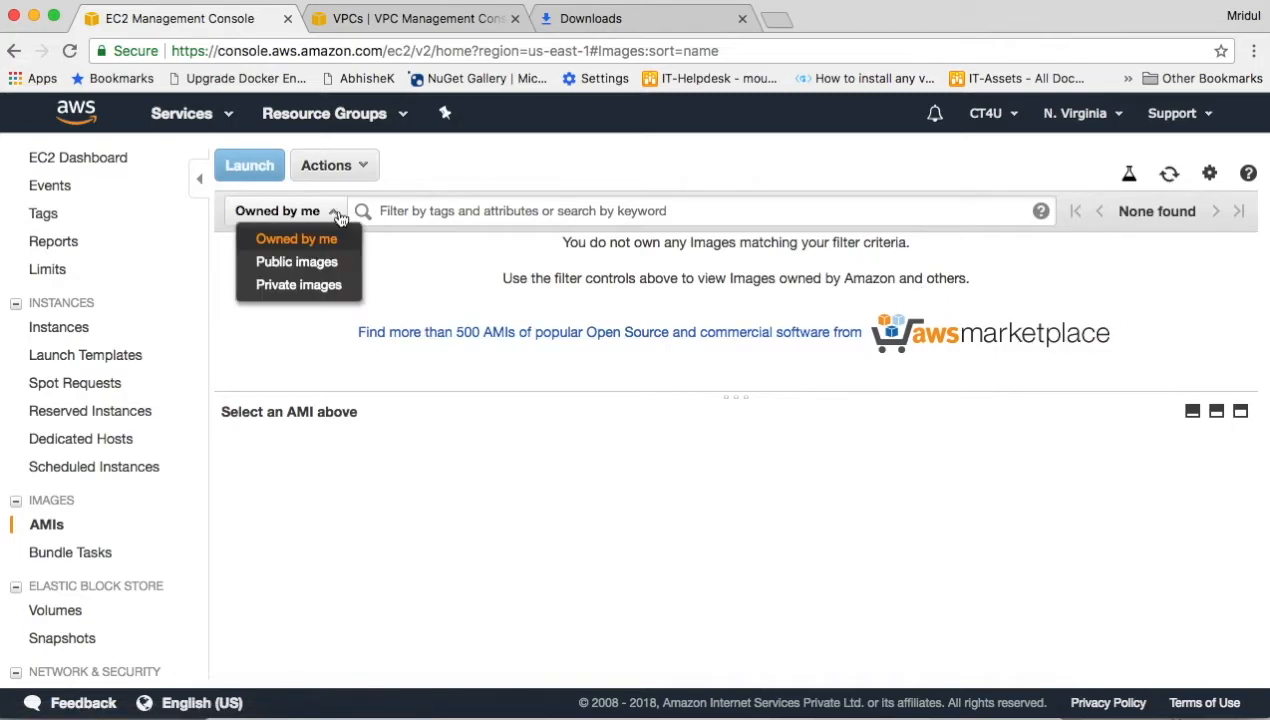
left_click(319, 265)
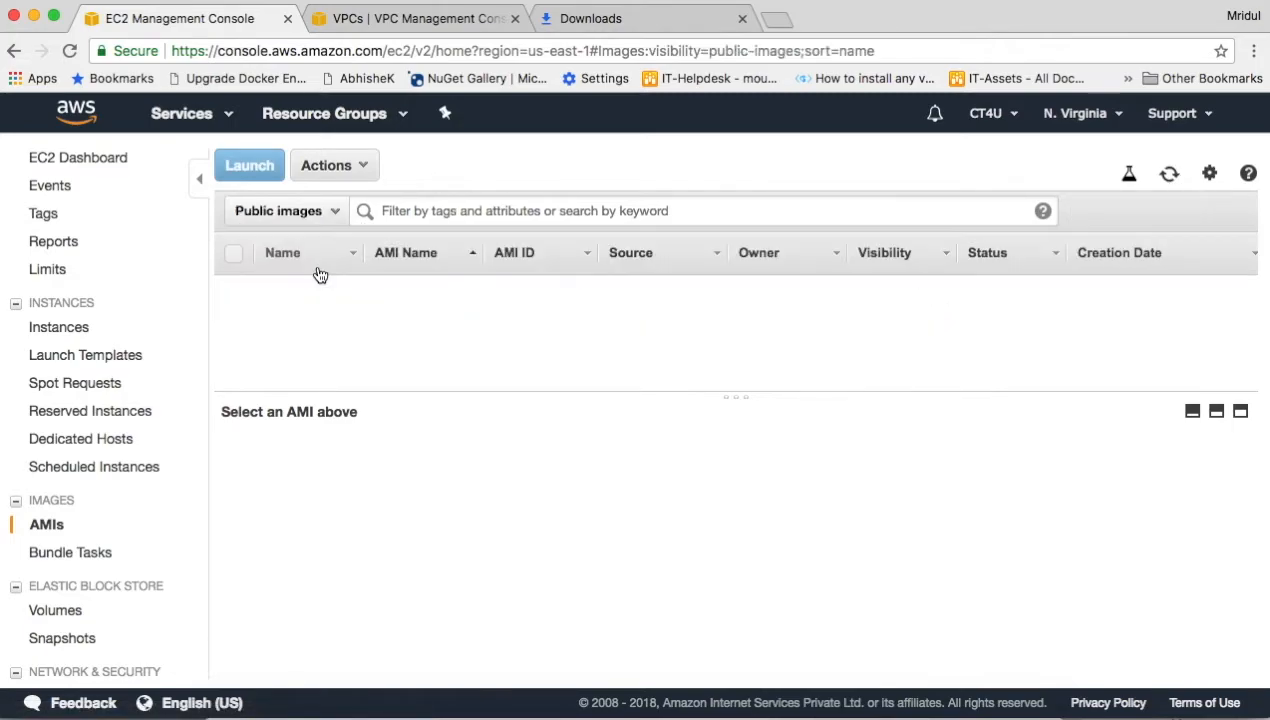
left_click(316, 211)
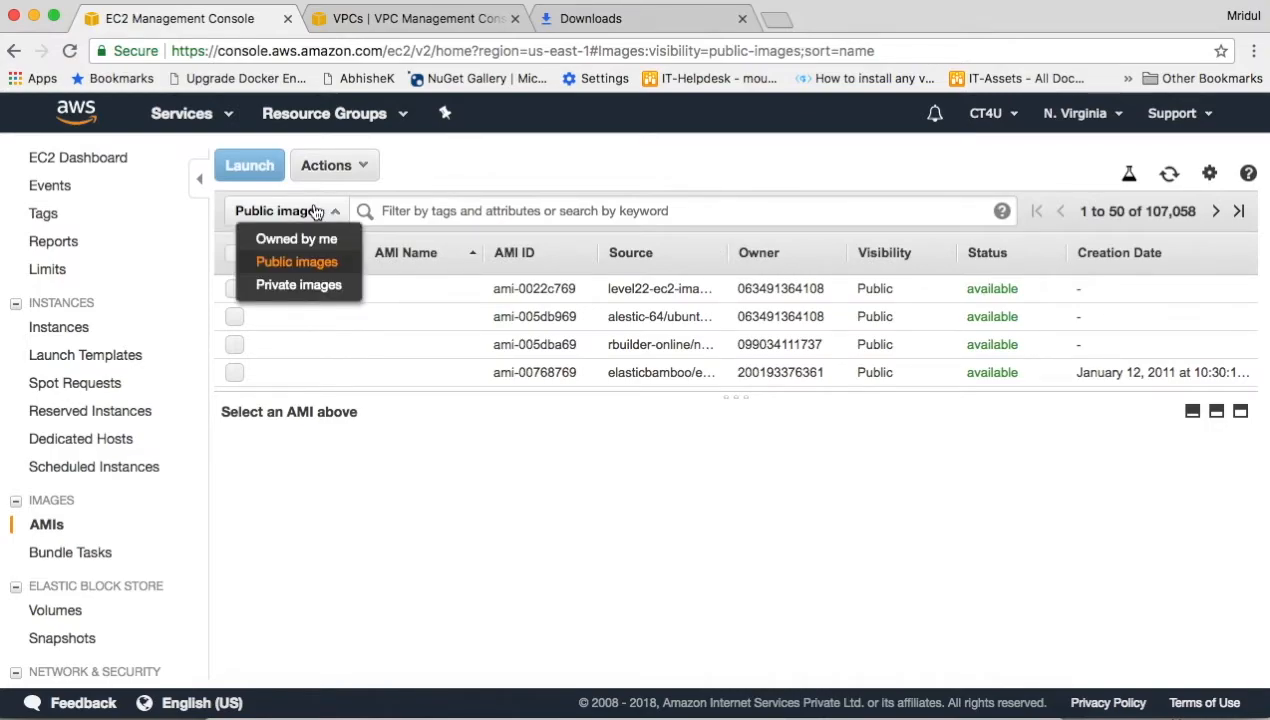
left_click(324, 283)
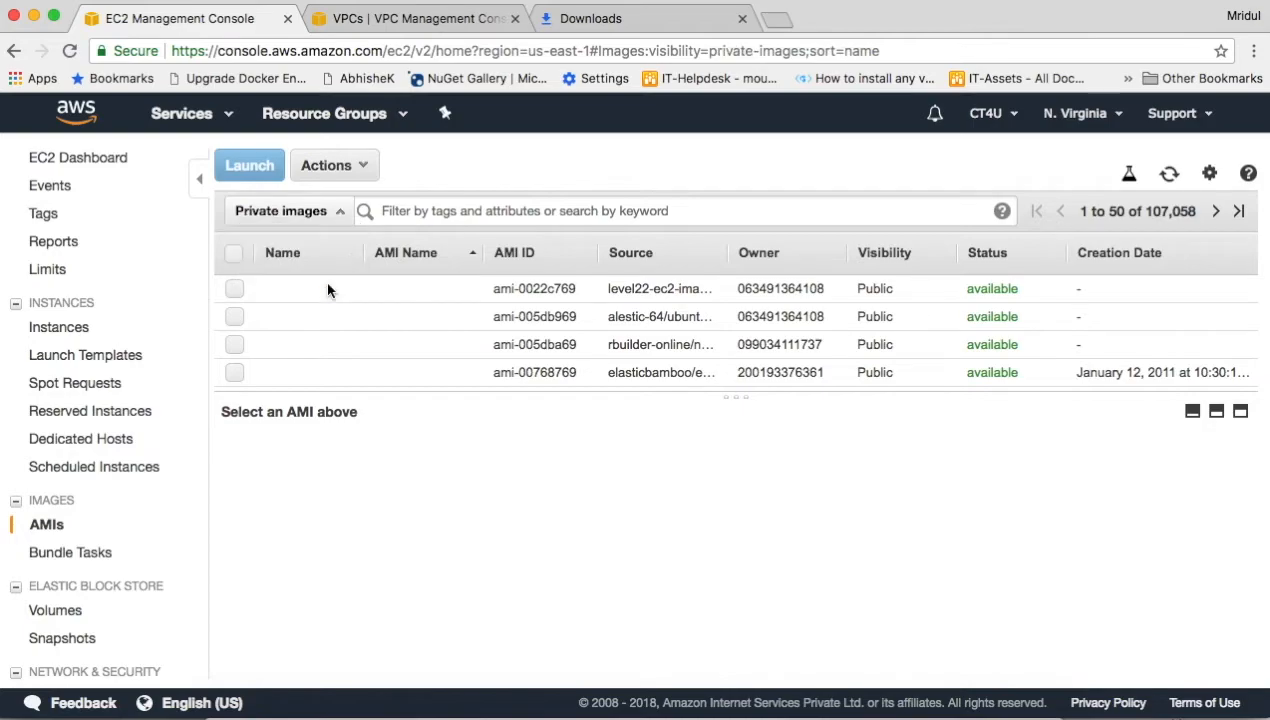
left_click(324, 285)
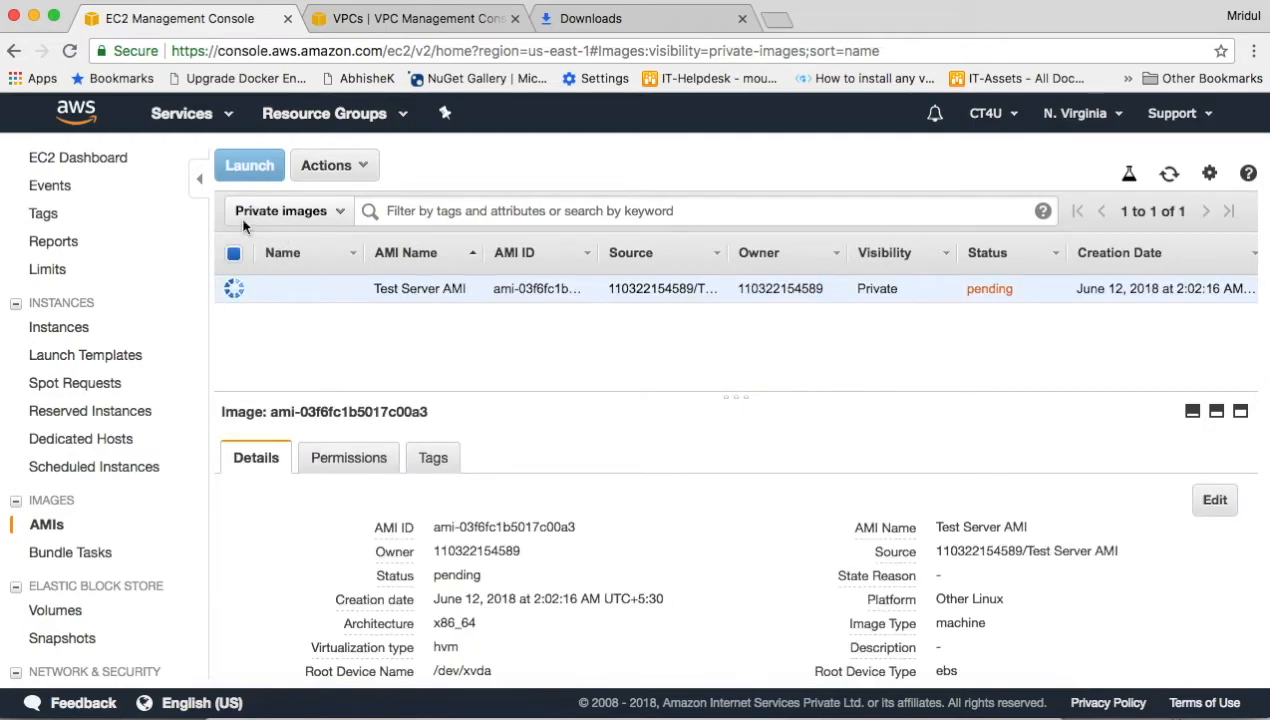
Reselect the Private images filter, and open Test Server AMI's name for editing and cancel it.
left_click(334, 213)
left_click(282, 285)
left_click(297, 212)
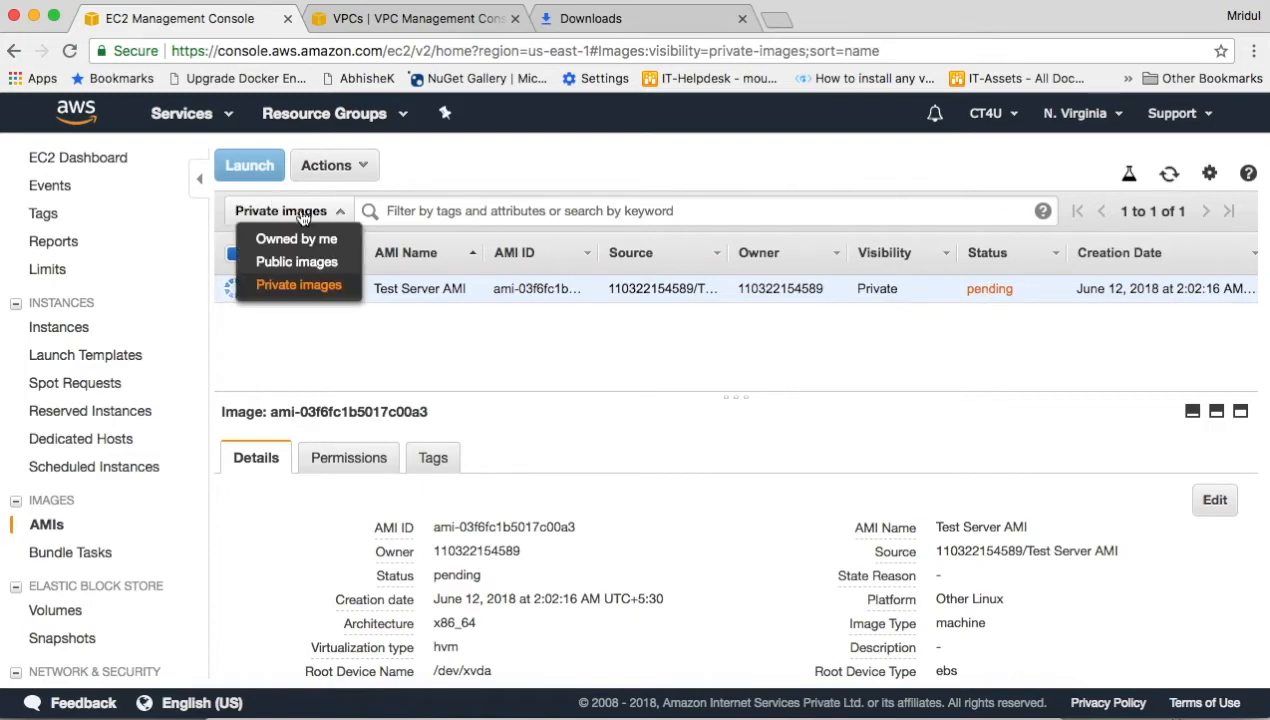
left_click(304, 288)
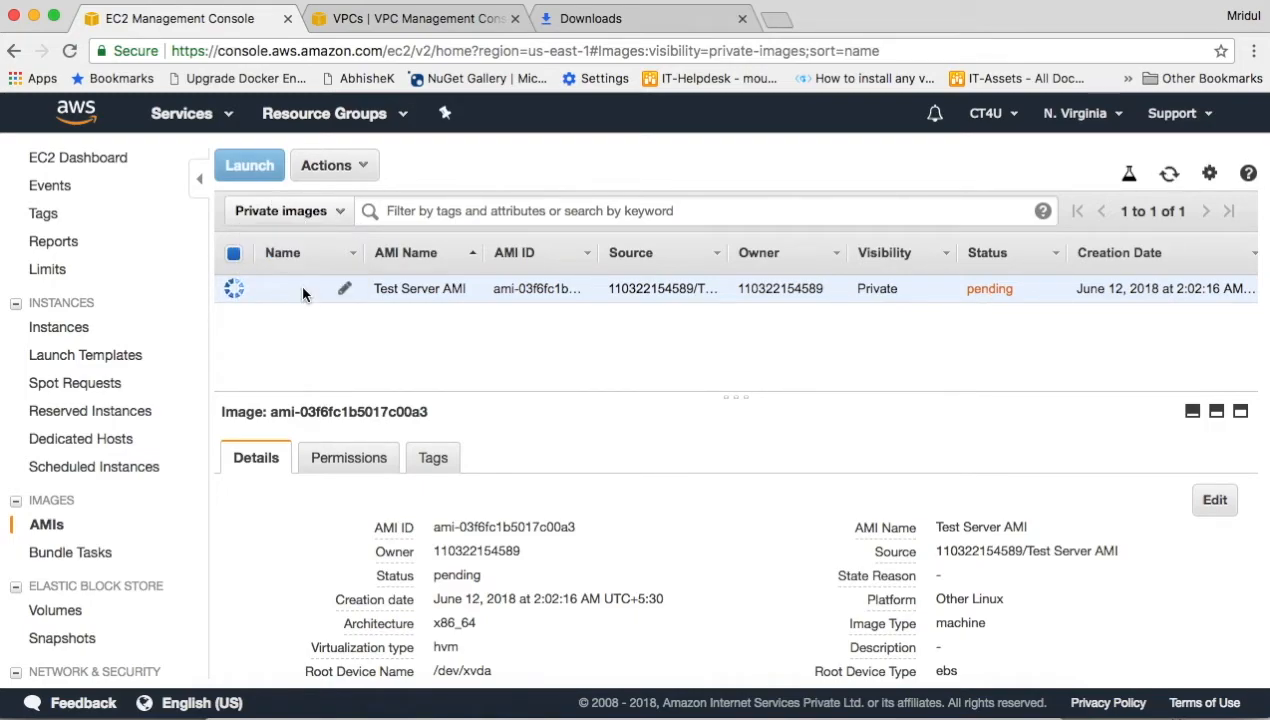
left_click(345, 291)
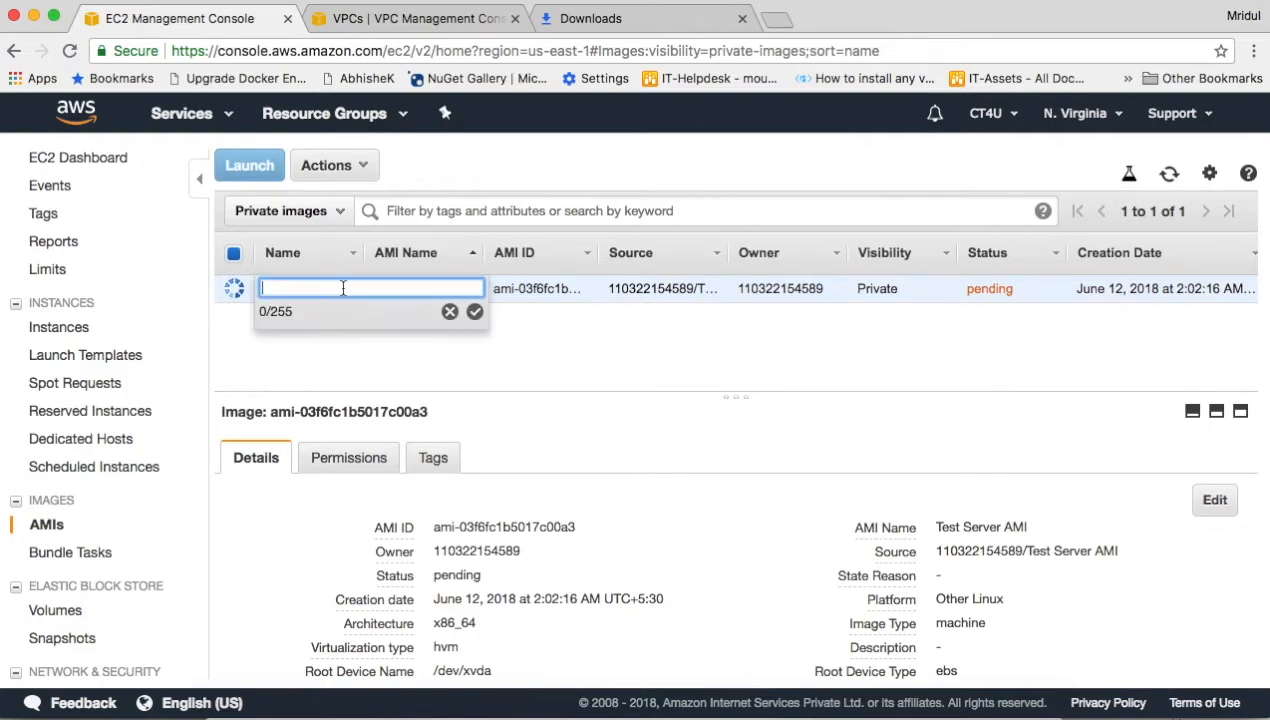
left_click(449, 311)
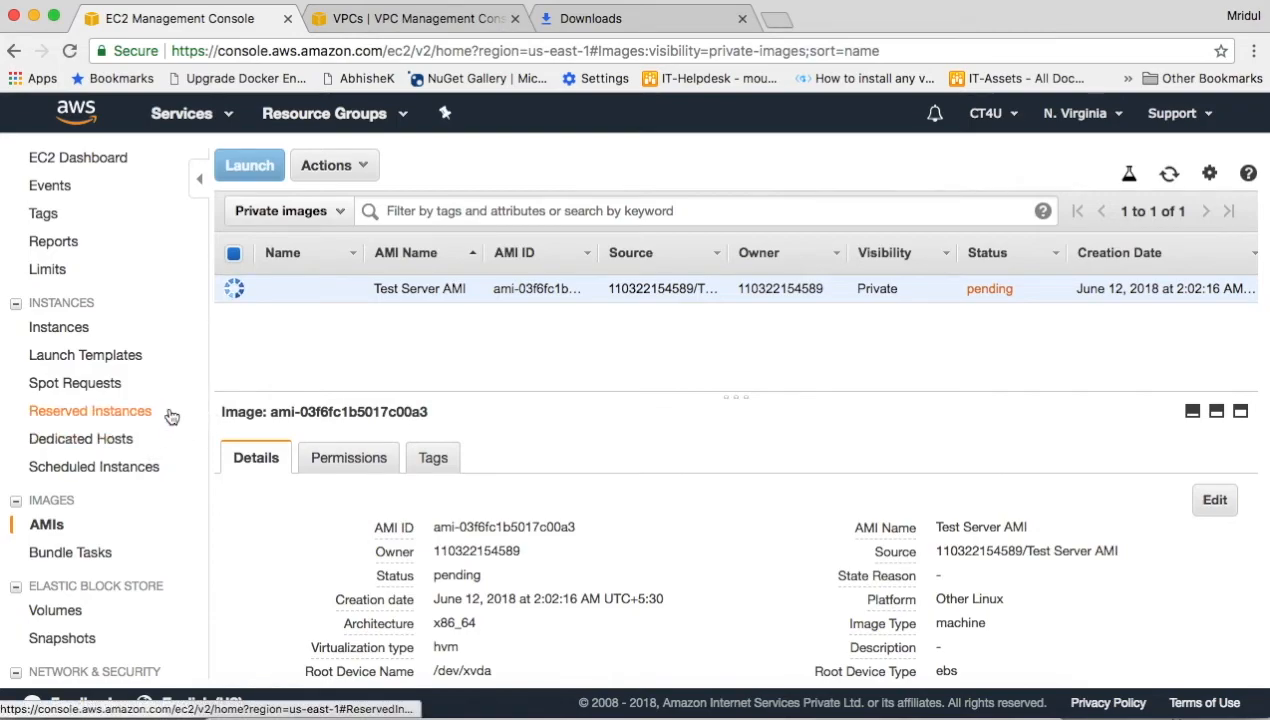
Look through the Elastic Block Store volumes and snapshots, and return to the volumes list.
scroll(170, 416, "down", 4)
scroll(170, 416, "down", 5)
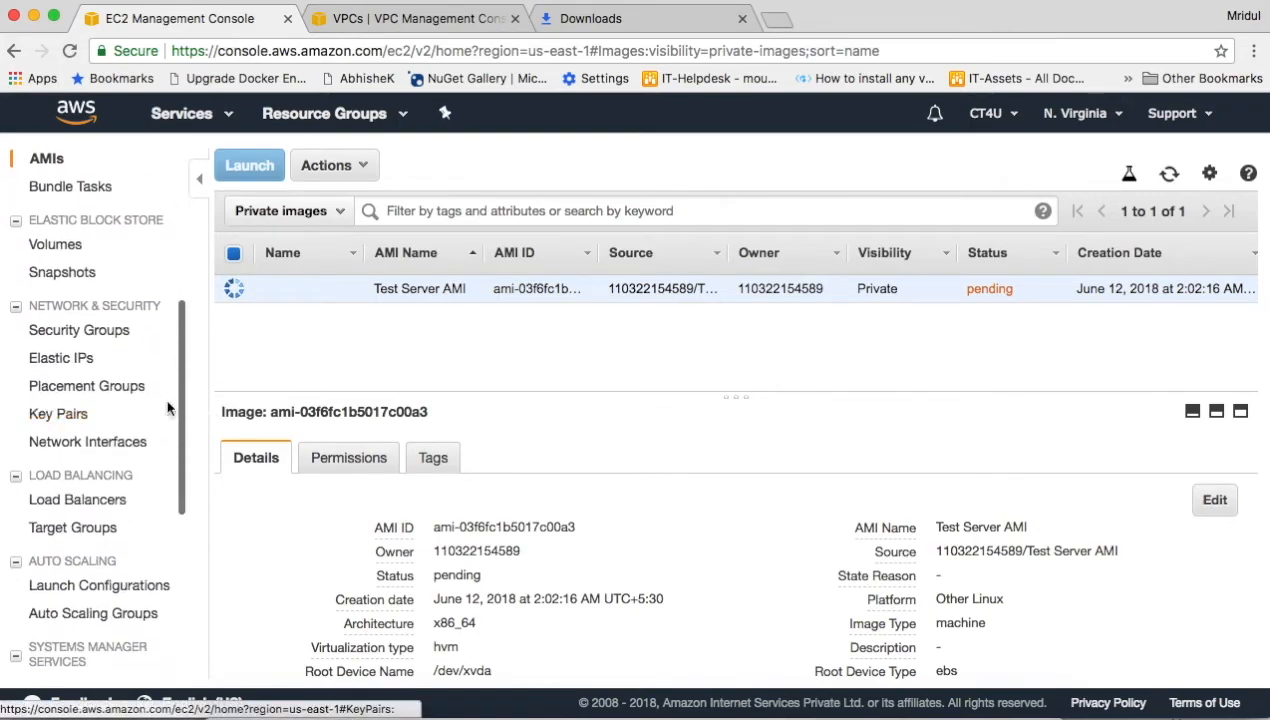
scroll(80, 260, "up", 4)
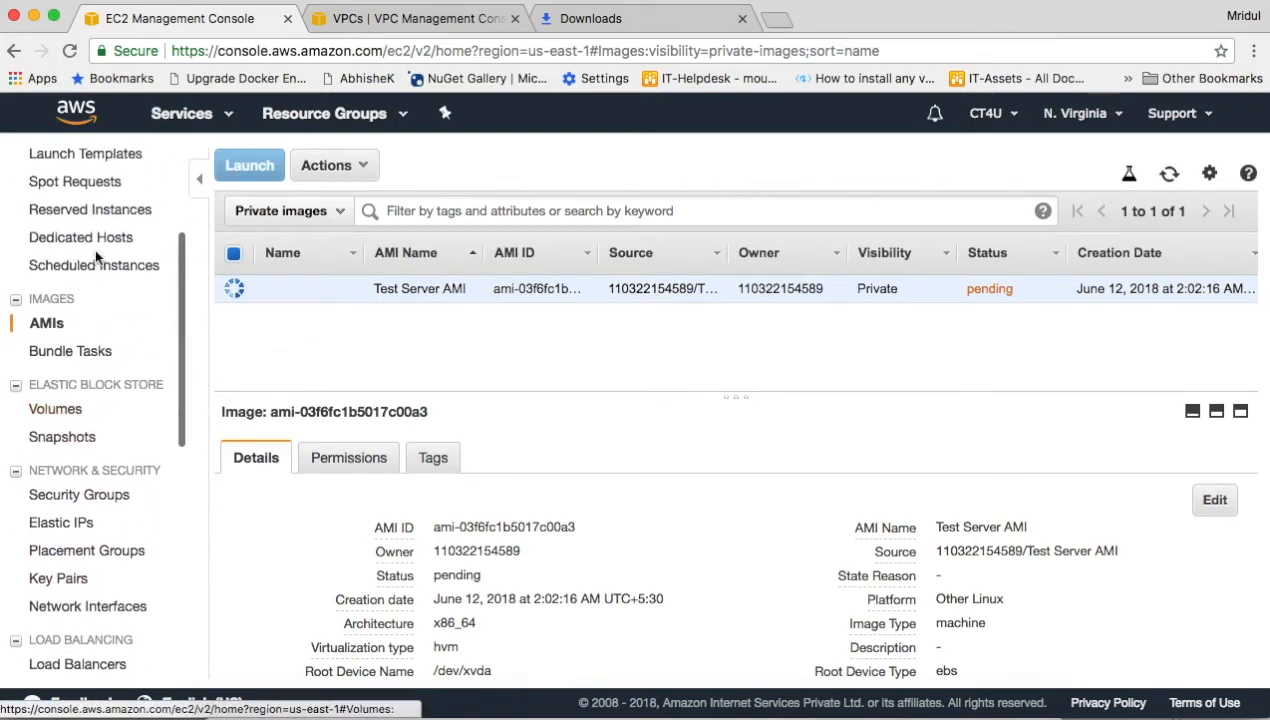
left_click(56, 410)
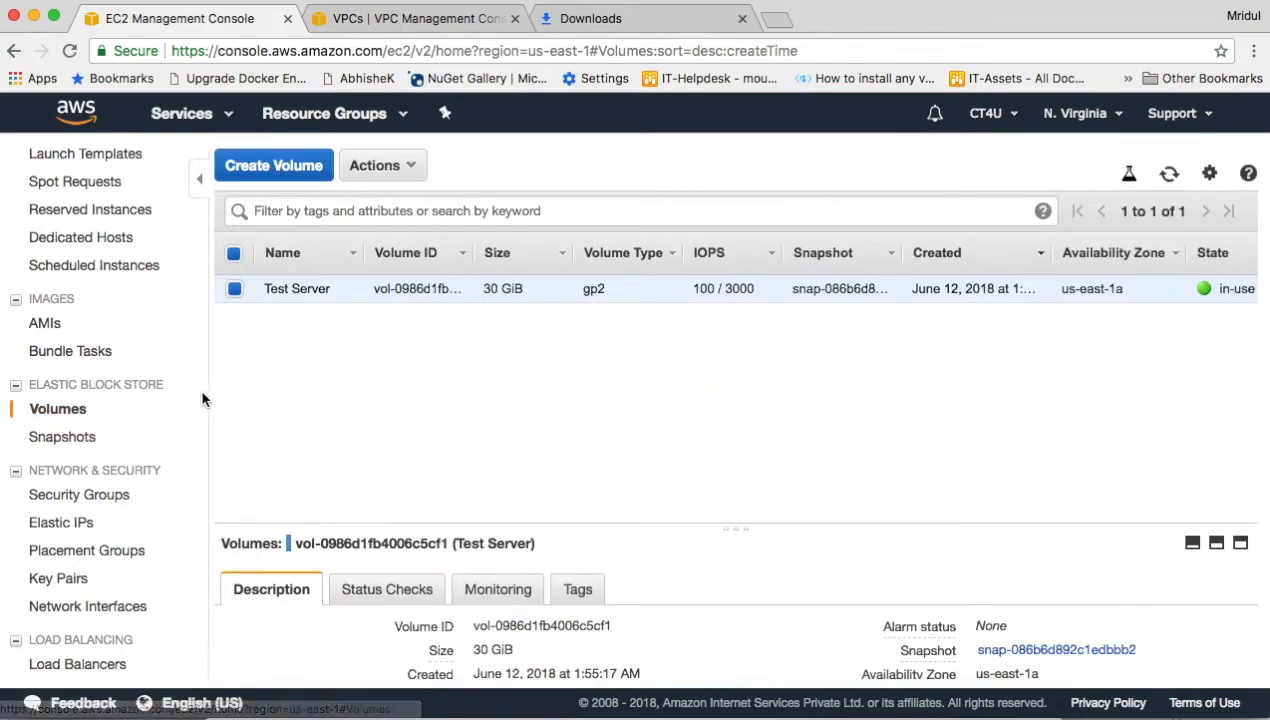
left_click(53, 432)
left_click(68, 410)
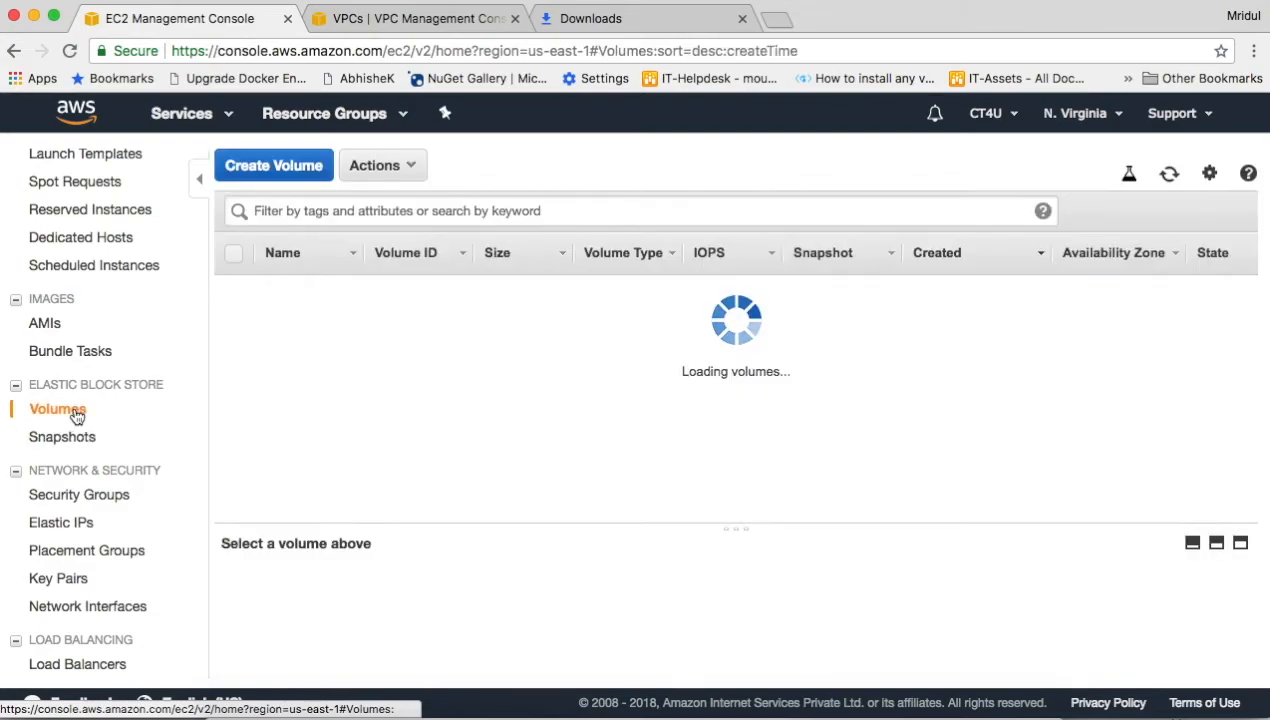
Return to the instances list and examine the image actions available for Test Server.
scroll(70, 412, "up", 5)
left_click(70, 337)
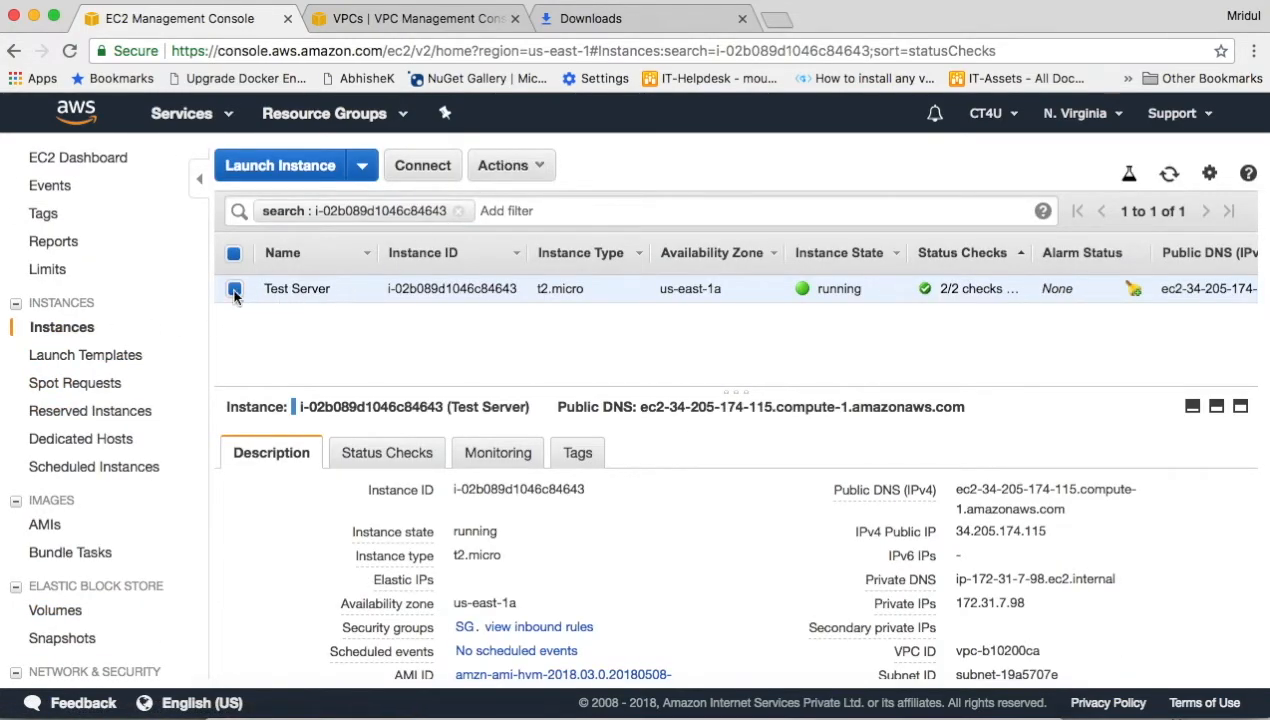
left_click(537, 168)
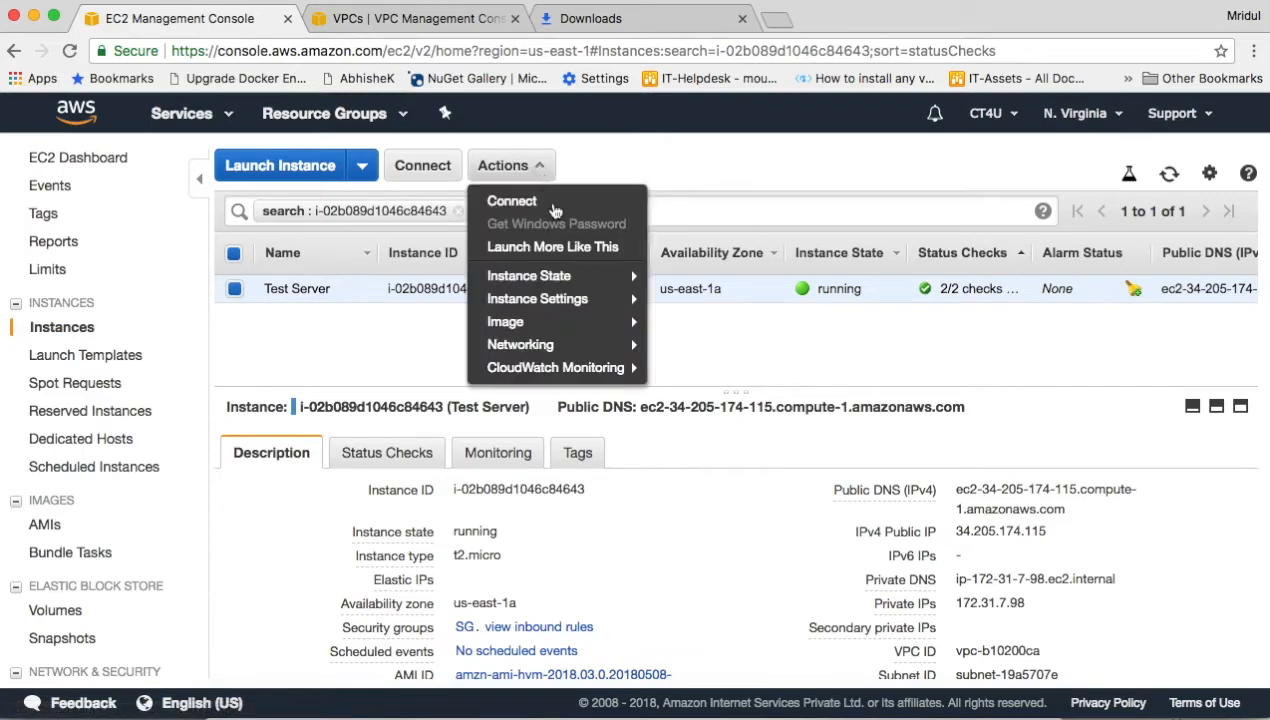
mouse_move(590, 346)
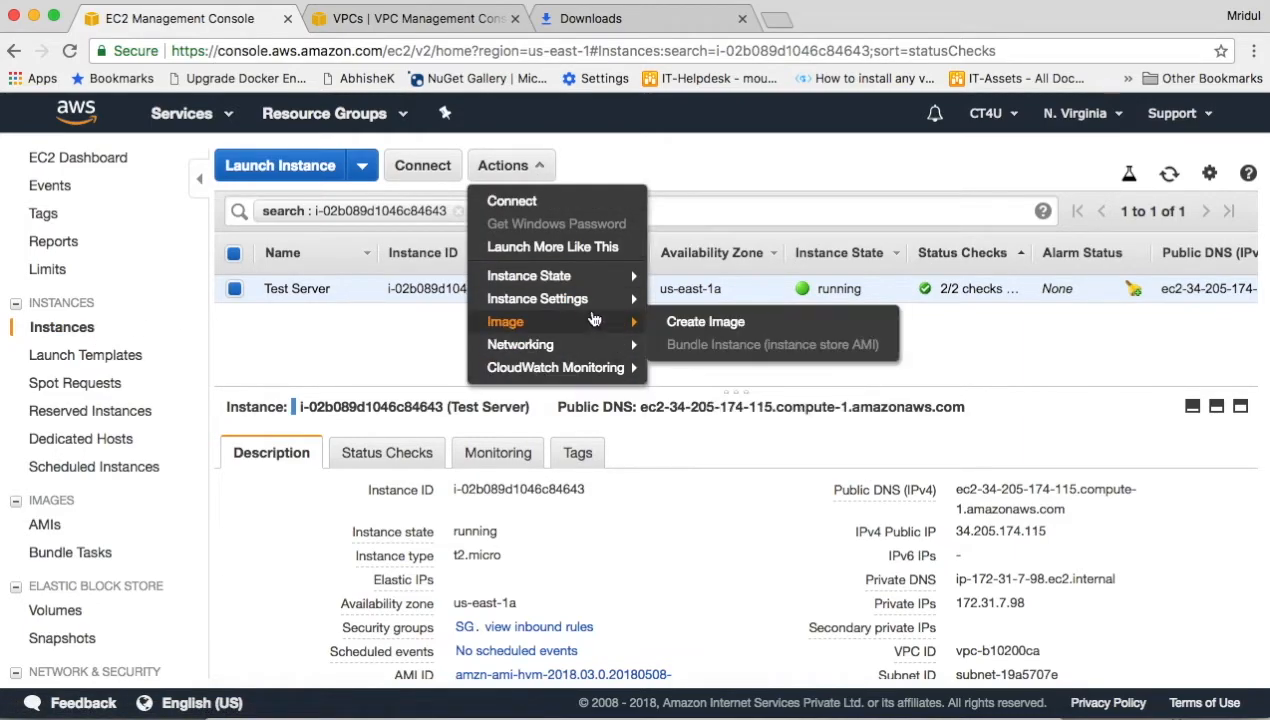
left_click(404, 372)
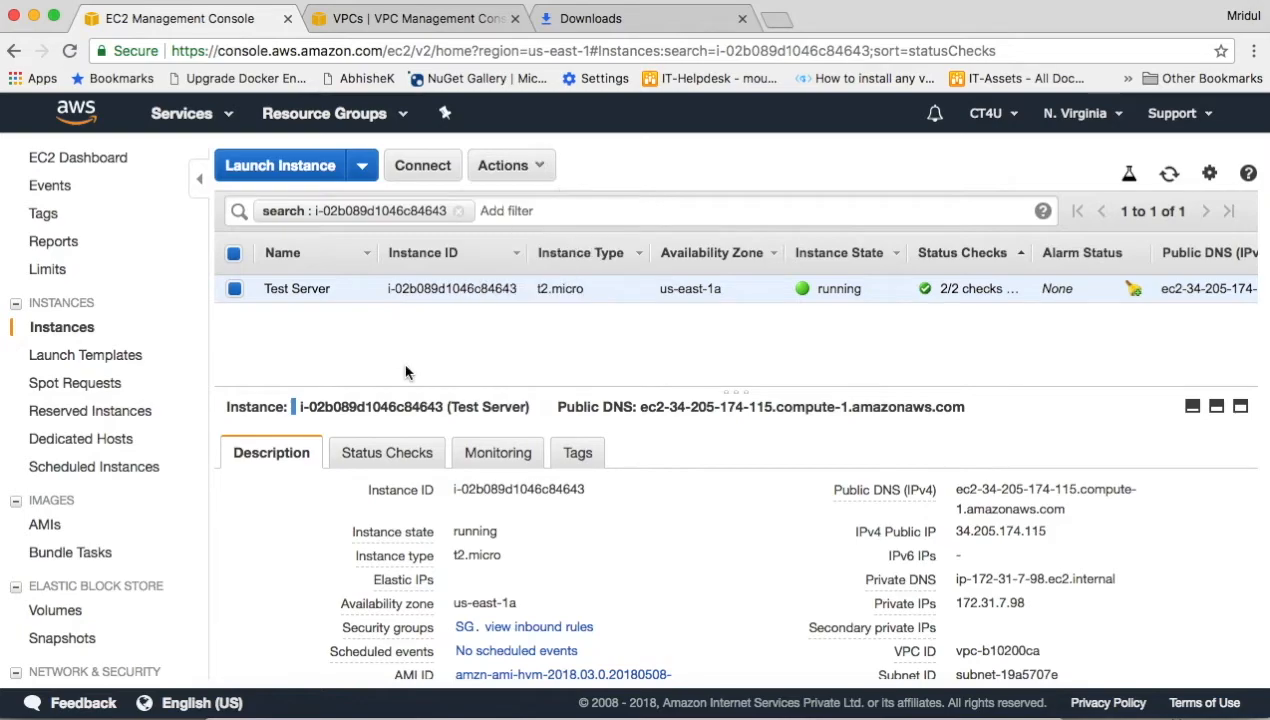
Find the /dev/xvda root device in Test Server's description and open its EBS volume.
scroll(576, 349, "down", 1)
scroll(689, 402, "down", 5)
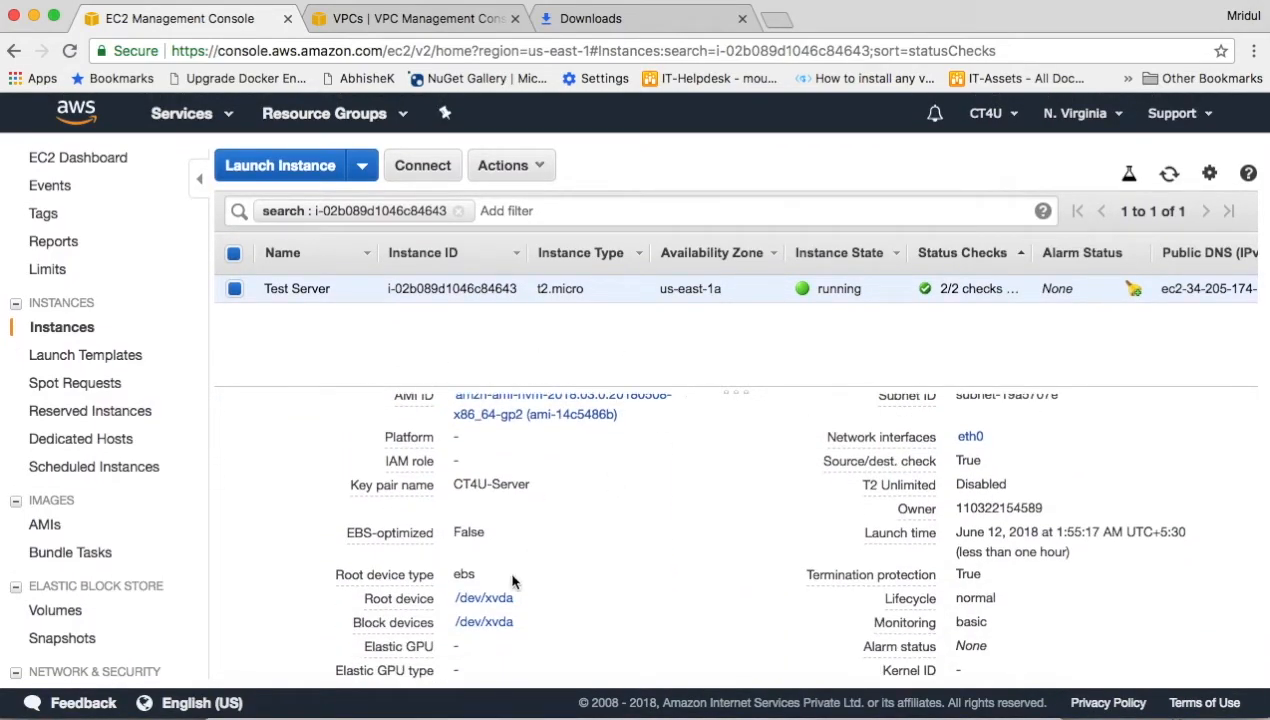
mouse_move(484, 600)
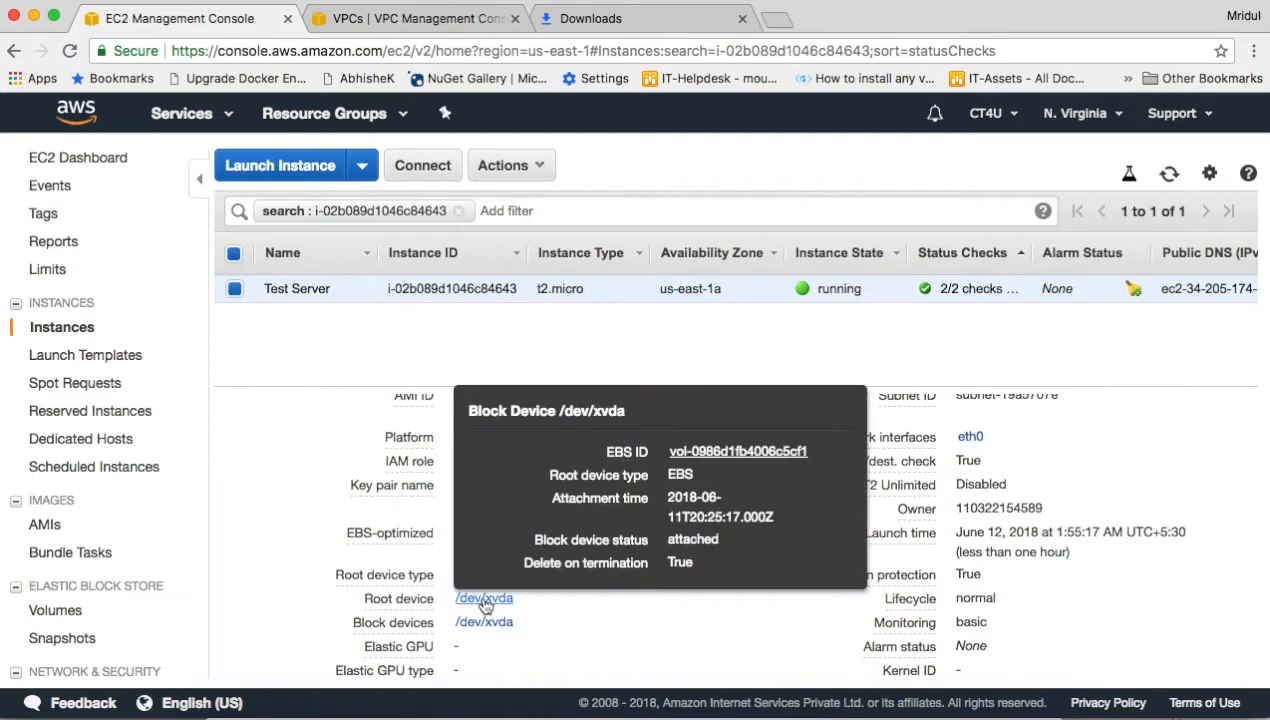
left_click(740, 449)
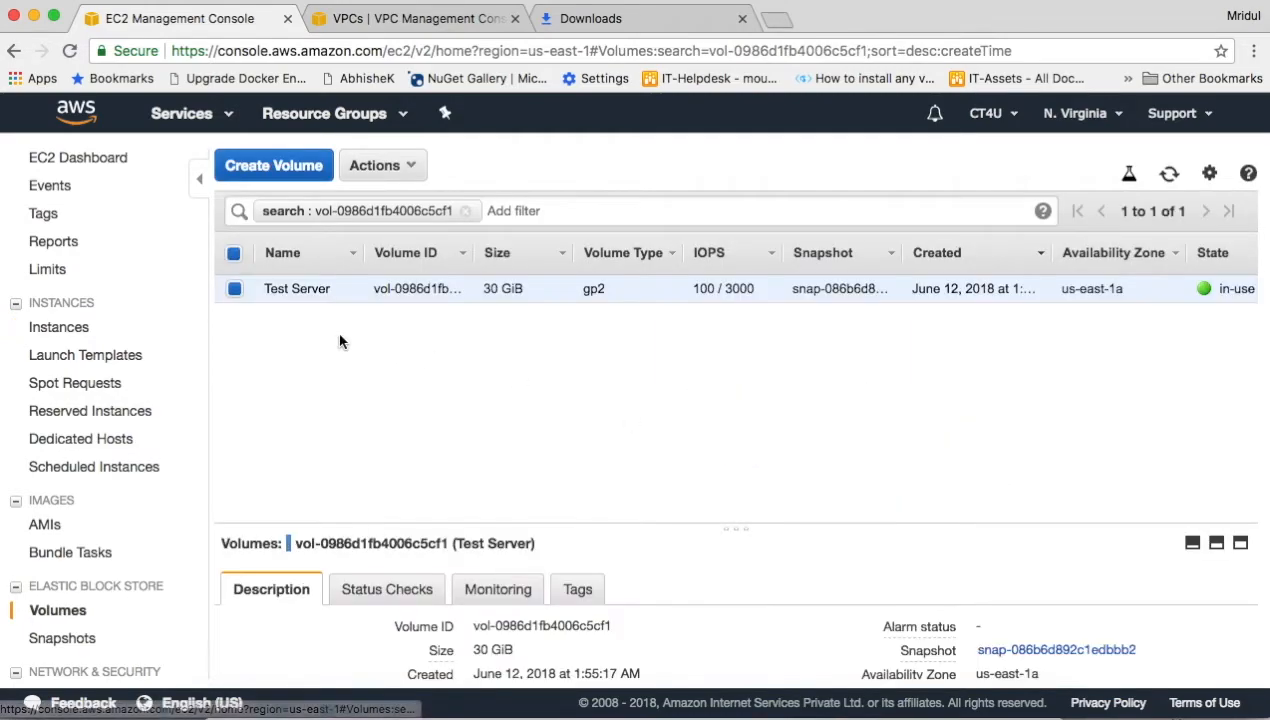
Open the Create Snapshot form for the Test Server volume to examine its fields, and cancel it.
left_click(380, 166)
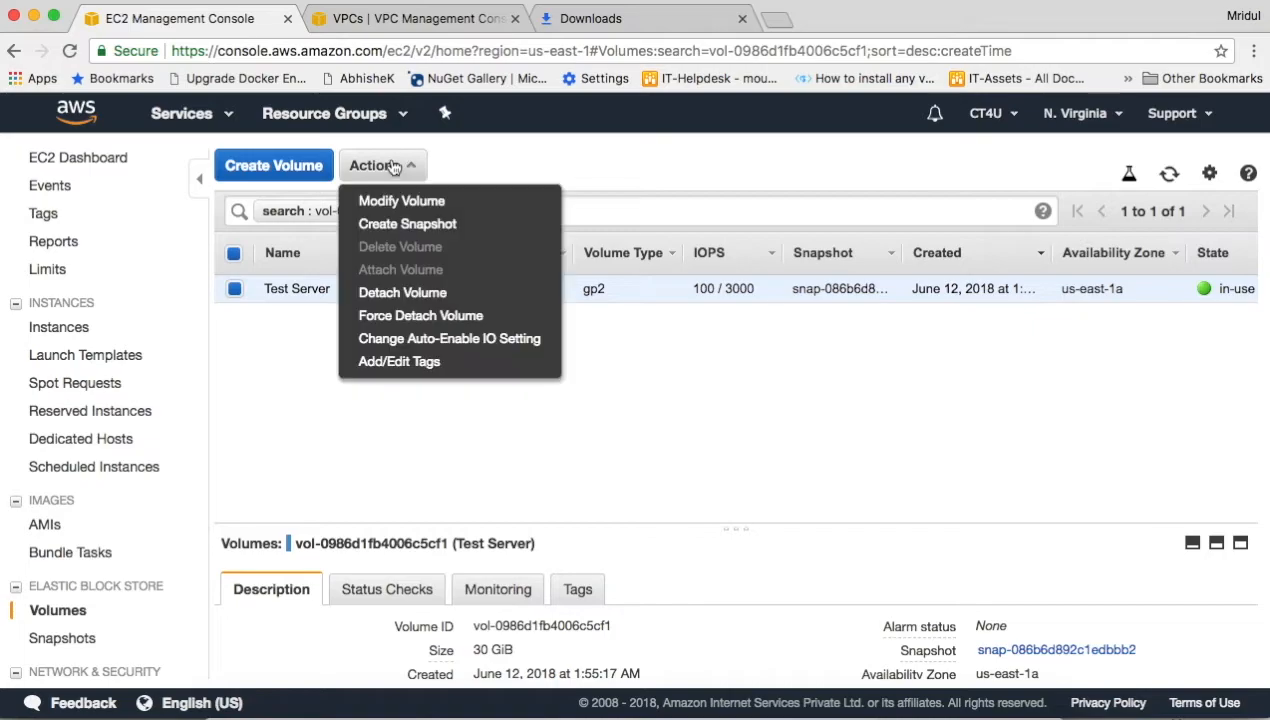
left_click(410, 225)
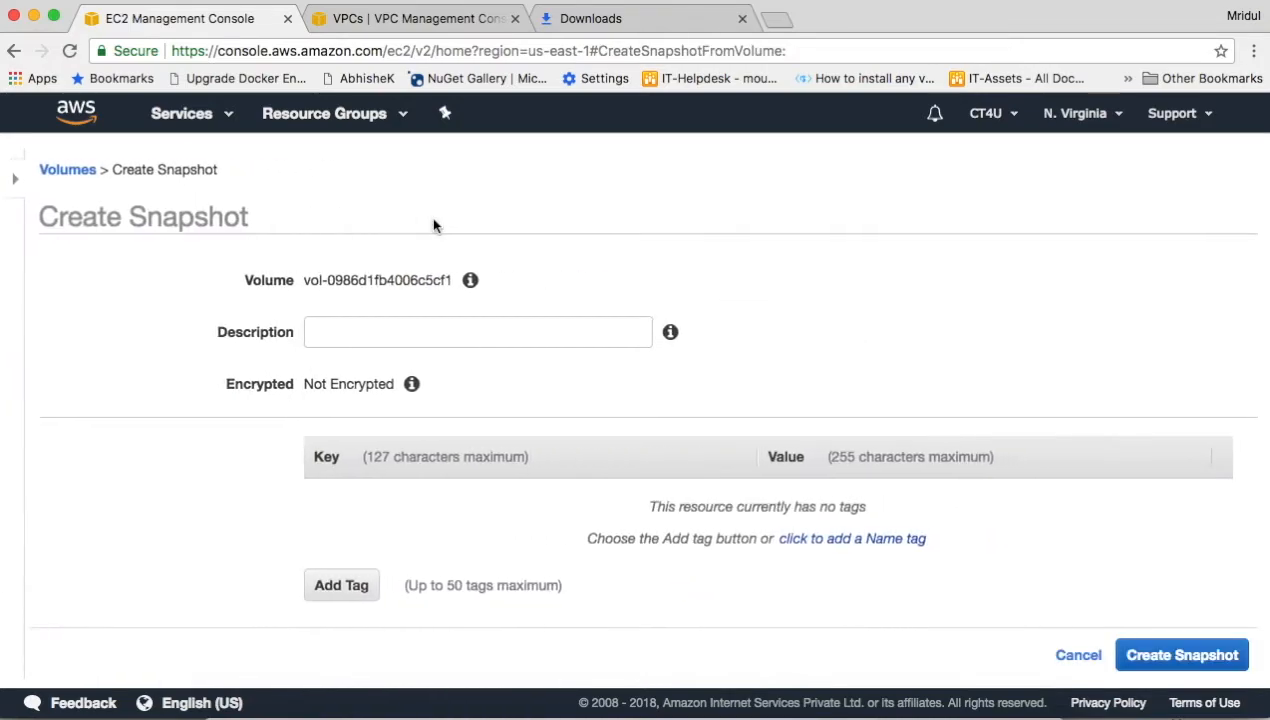
left_click(462, 338)
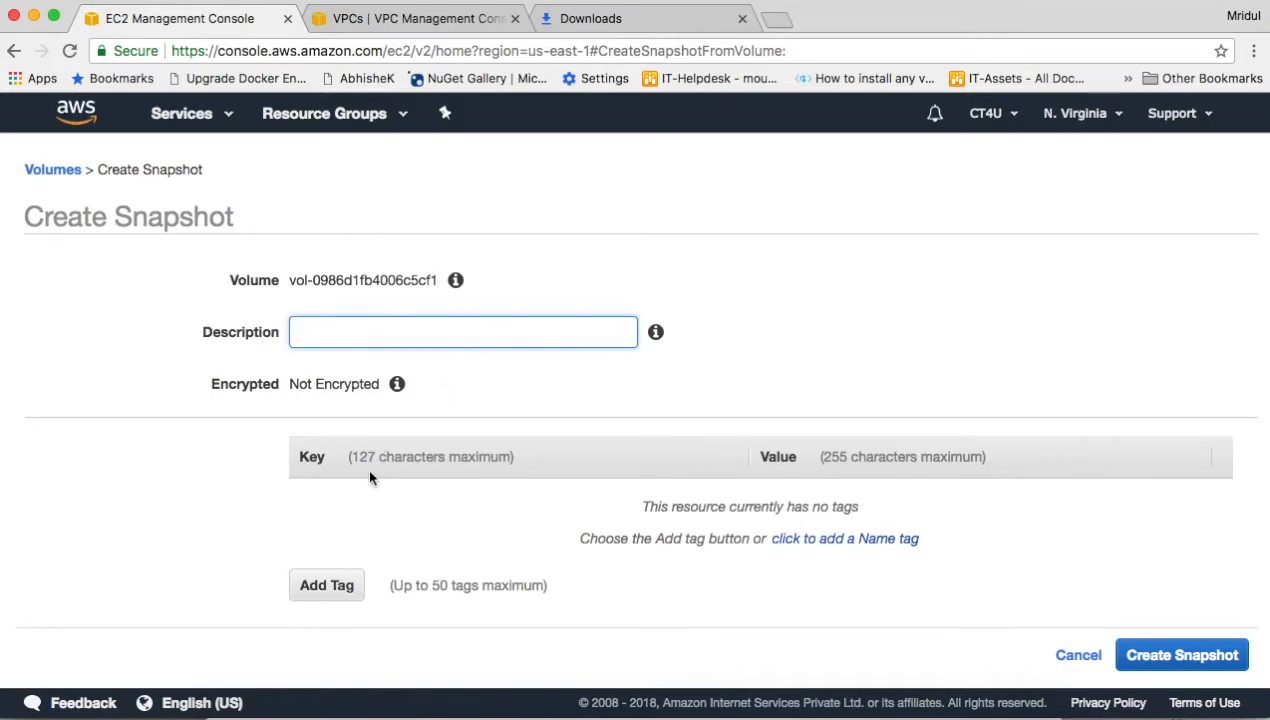
scroll(573, 522, "down", 1)
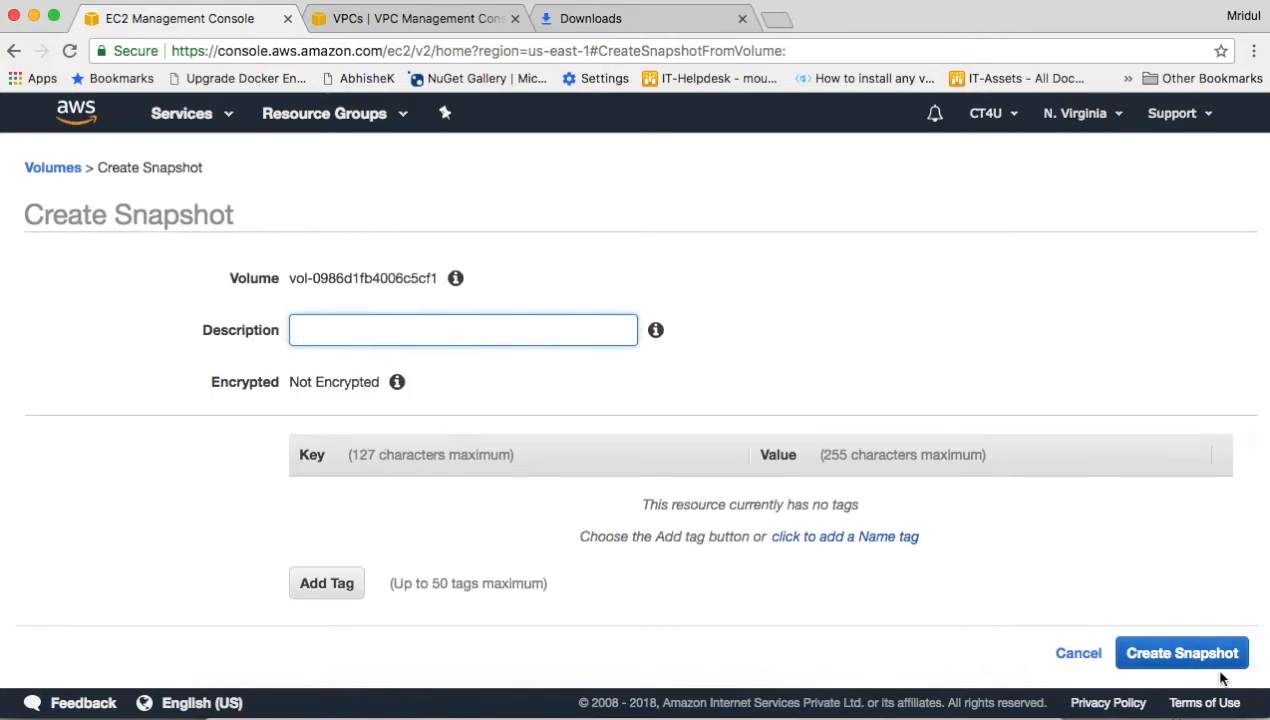
left_click(1078, 653)
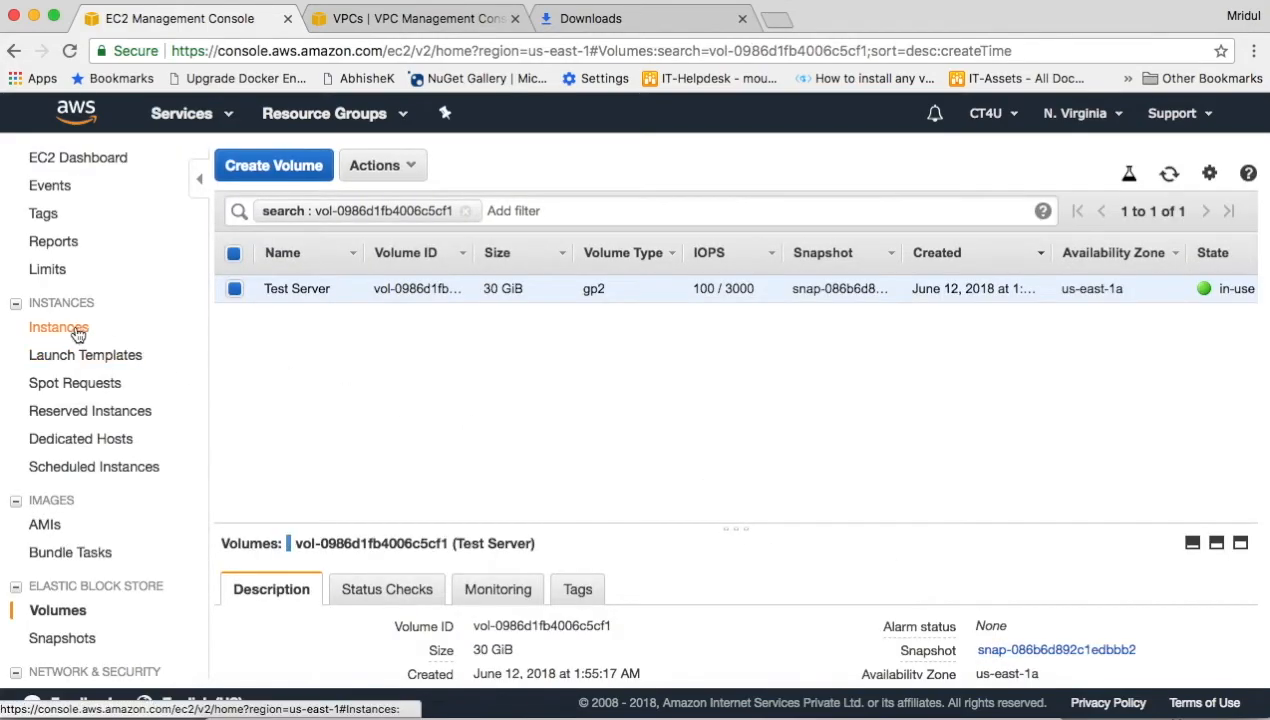
Reopen the AMI list and refresh it to check the status of Test Server AMI.
left_click(42, 524)
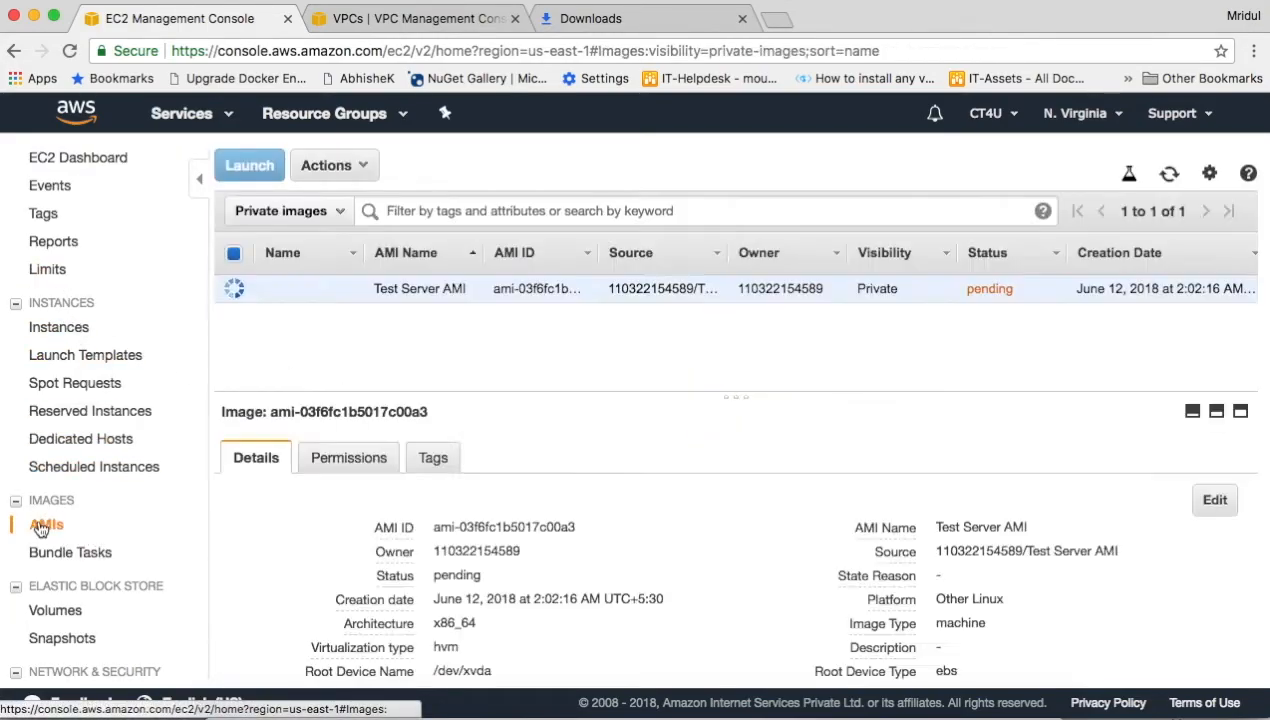
left_click(1170, 175)
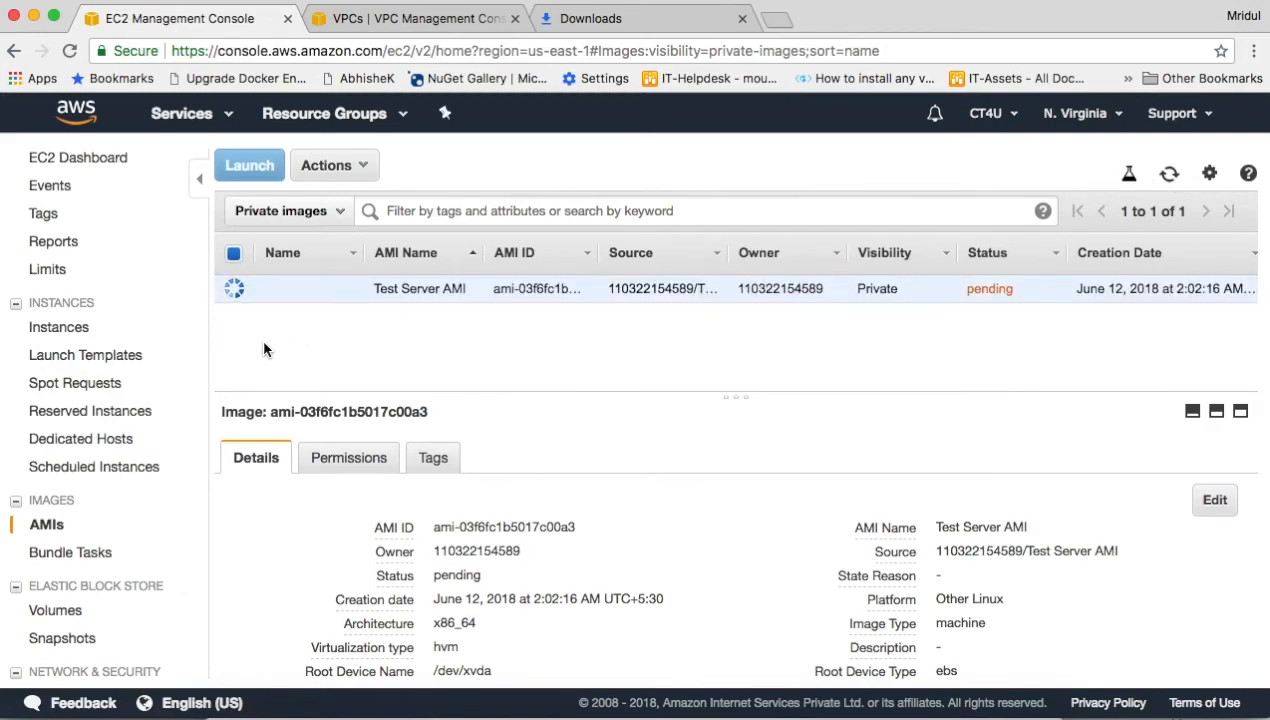
Select the security group SG, enlarge its details area, and show its inbound rules.
scroll(78, 490, "down", 5)
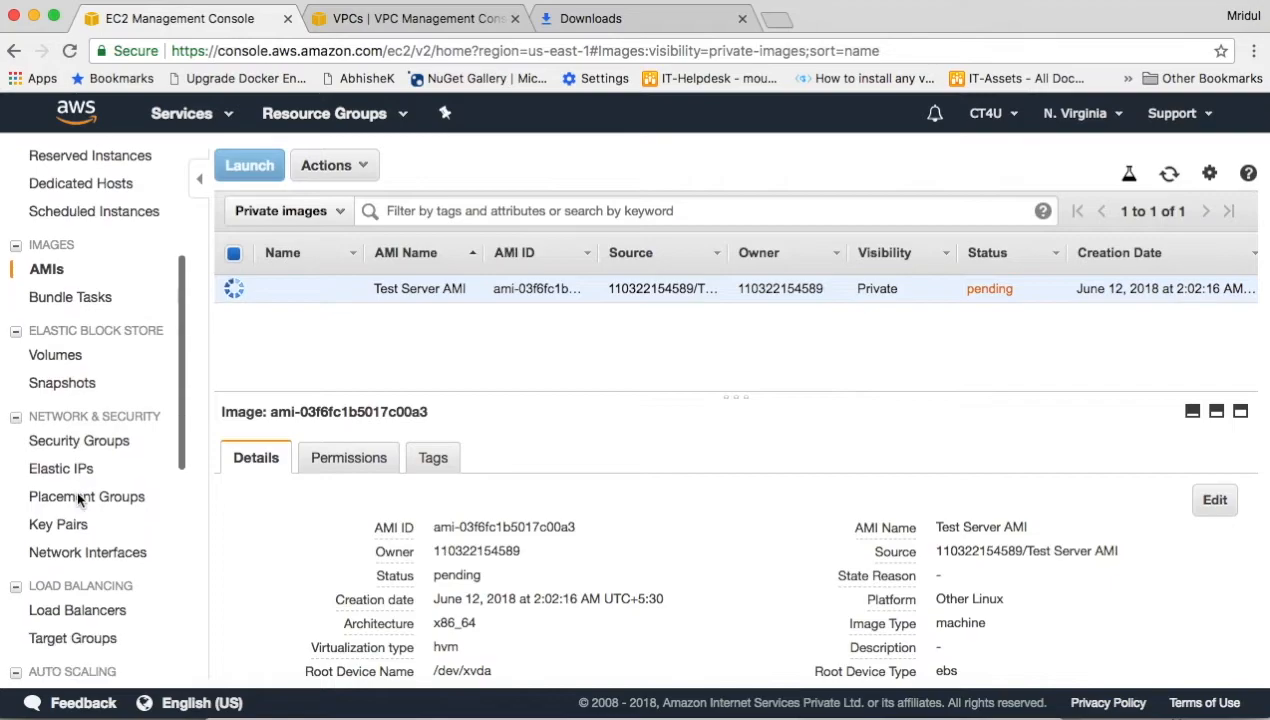
left_click(80, 441)
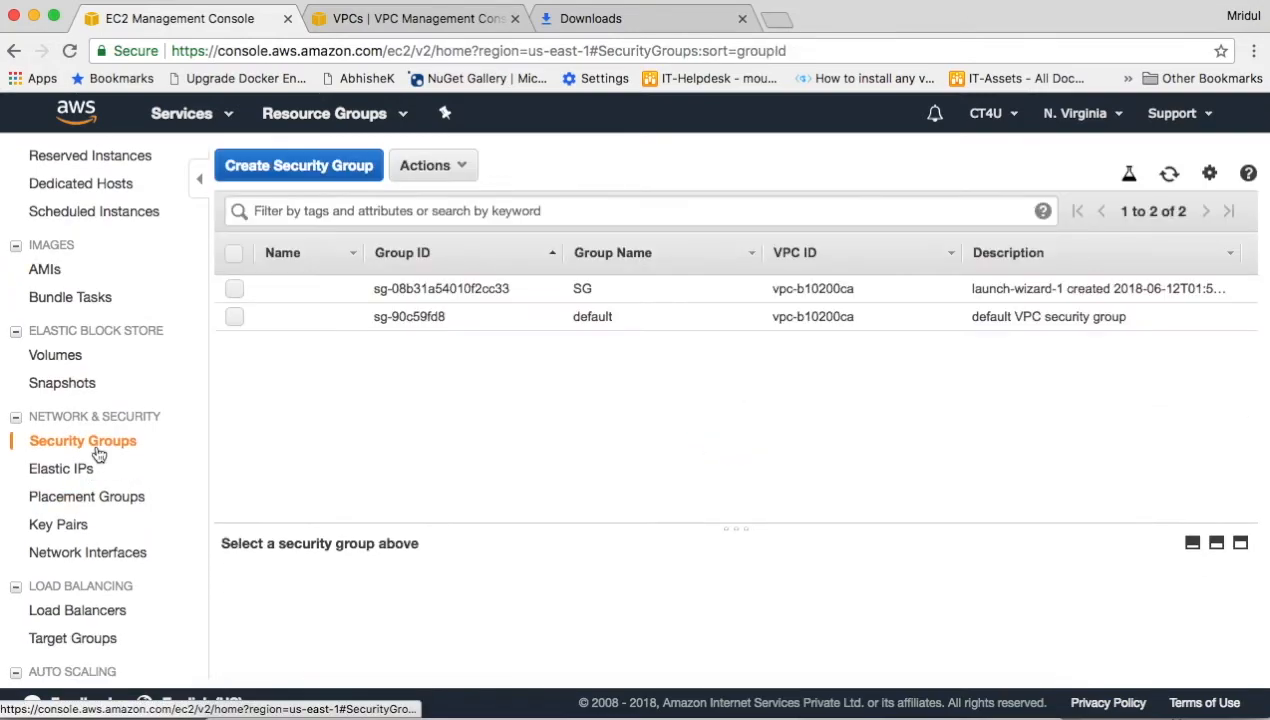
left_click(248, 294)
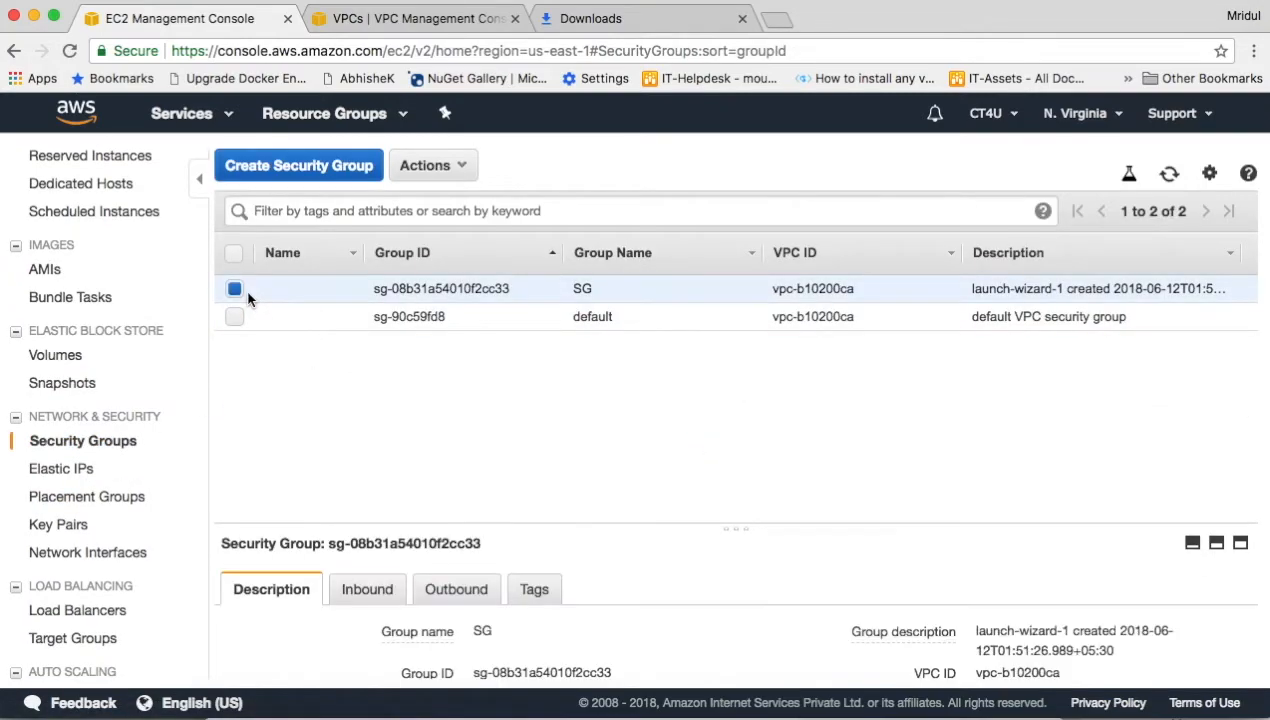
left_click(750, 530)
left_click_drag(750, 530, 765, 364)
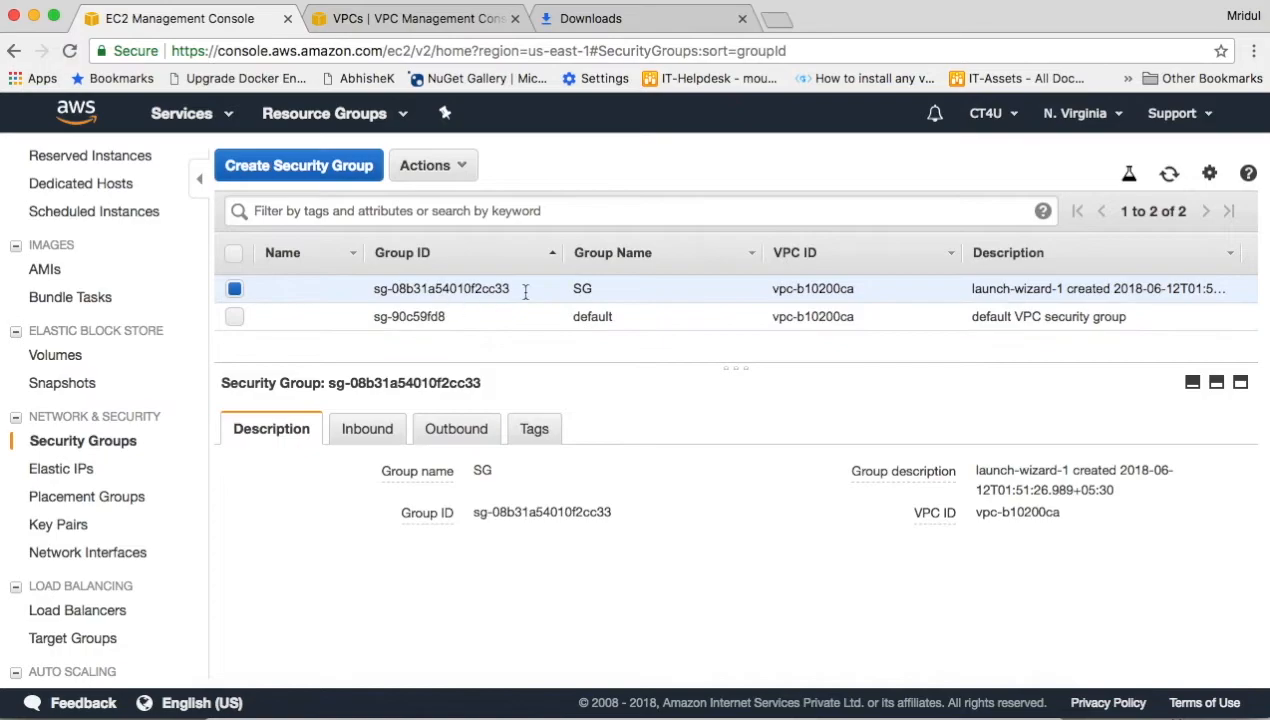
left_click(370, 434)
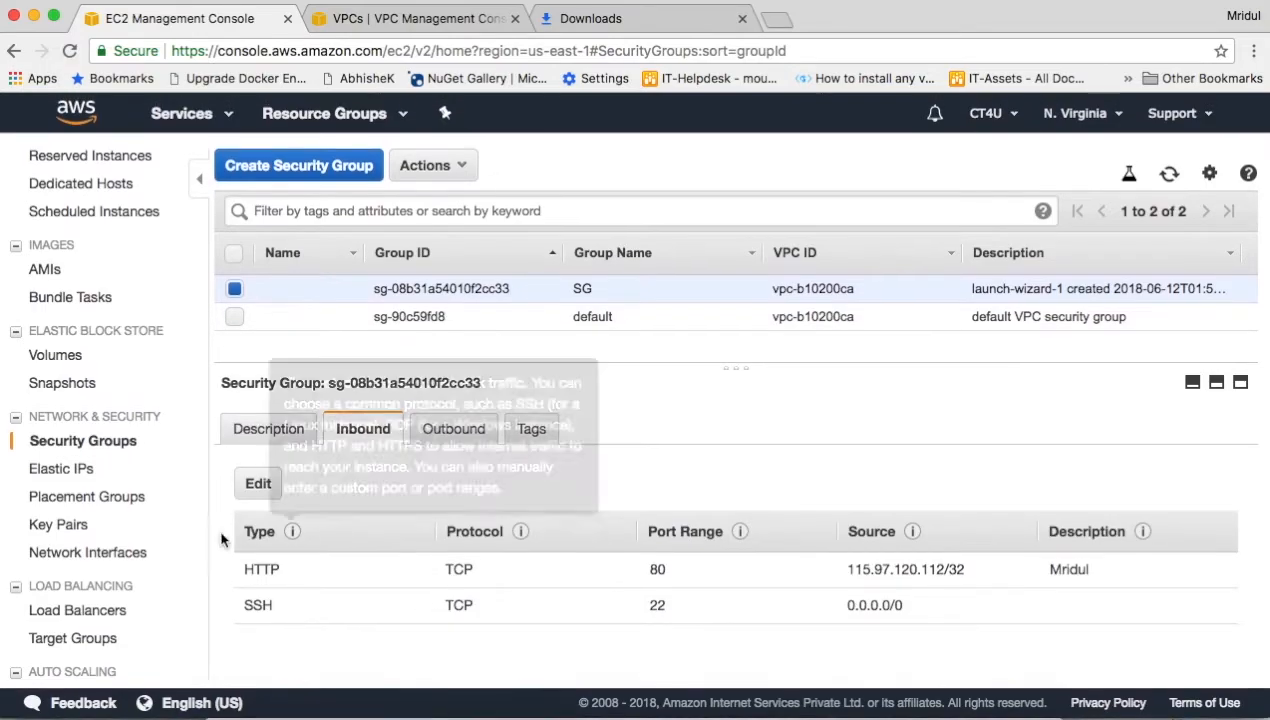
Open SG's inbound rules for editing and try adding a rule of type HTTPS.
left_click(258, 483)
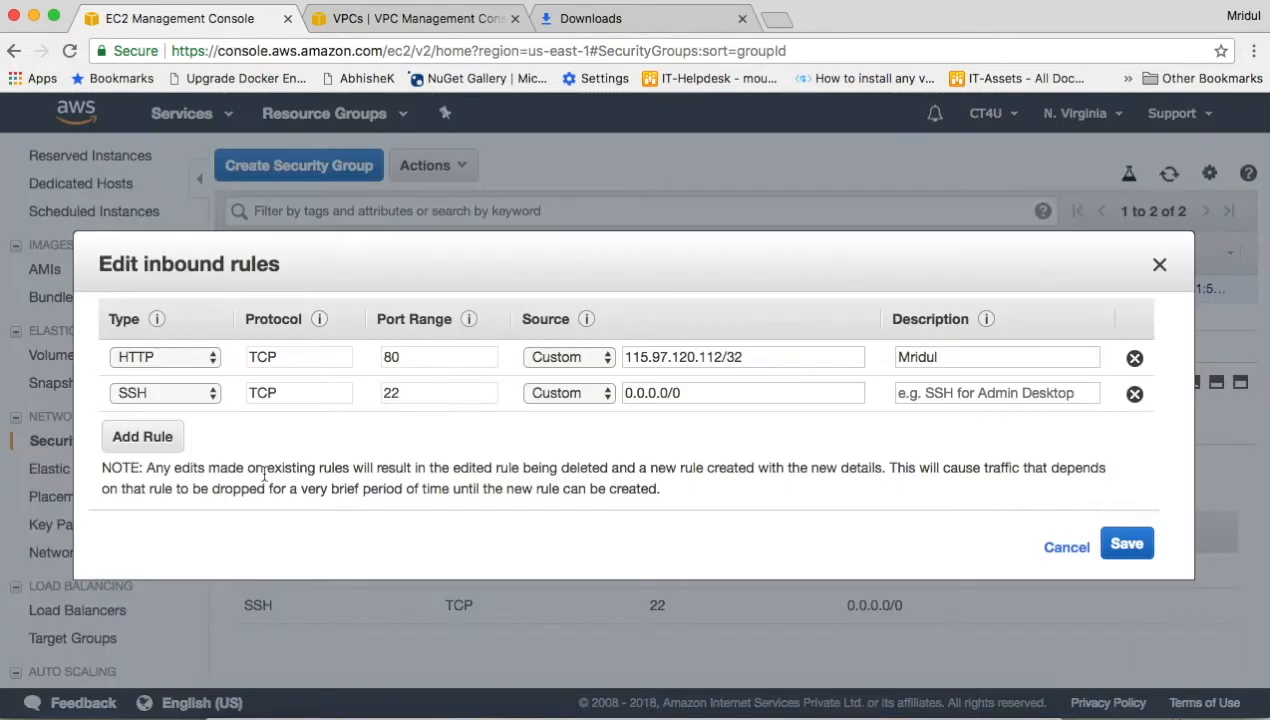
left_click(150, 438)
left_click(185, 426)
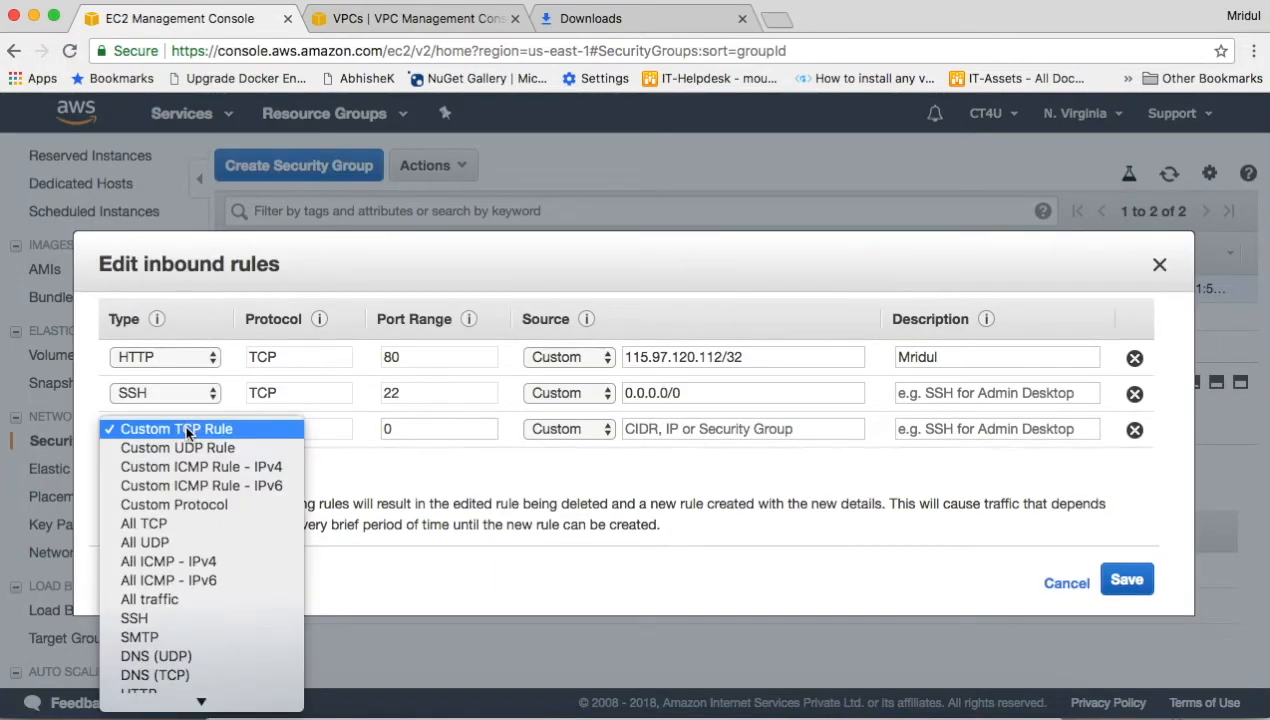
scroll(189, 619, "down", 3)
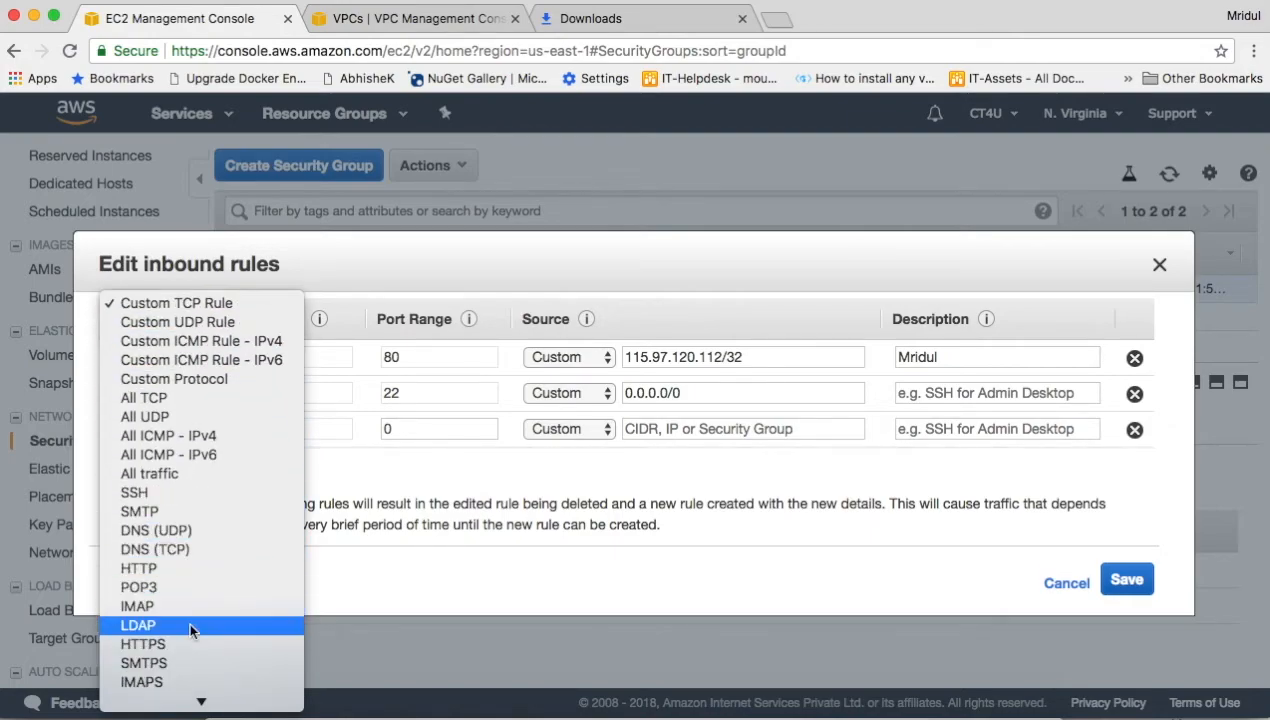
scroll(224, 361, "down", 3)
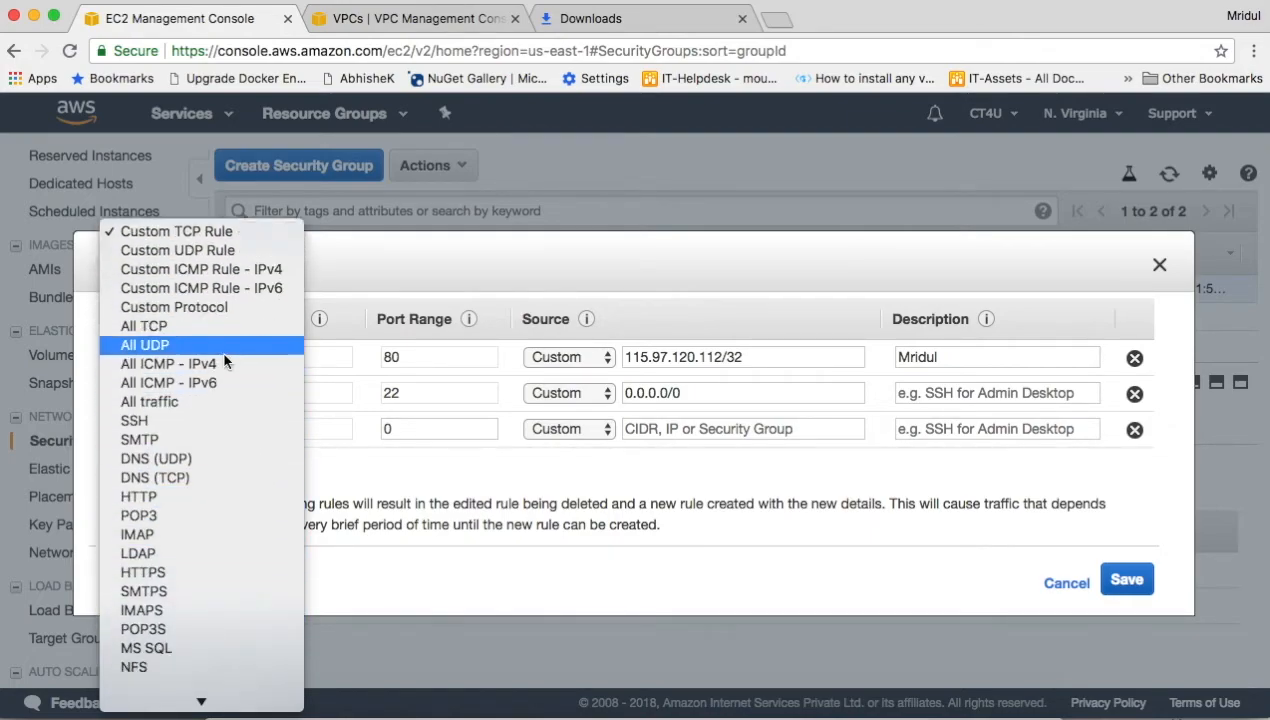
left_click(185, 452)
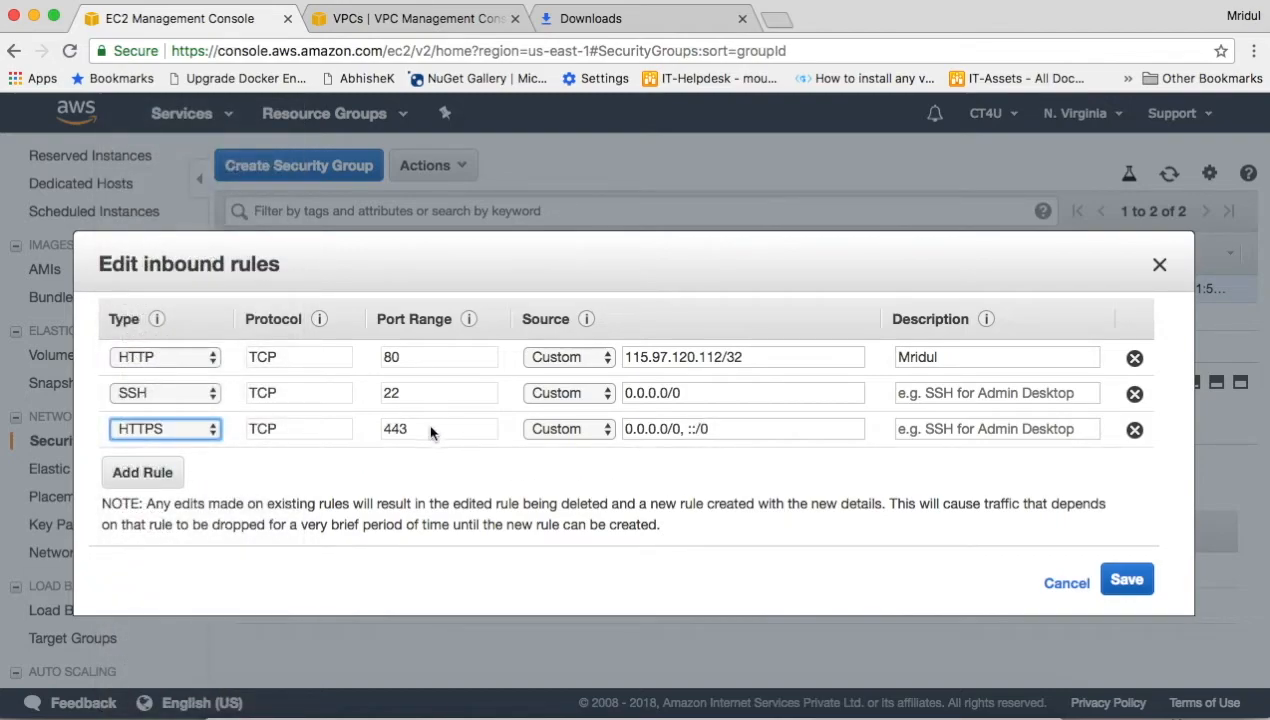
Try the Custom TCP Rule and Custom Protocol types for the added inbound rule, and cancel the edits.
left_click(210, 429)
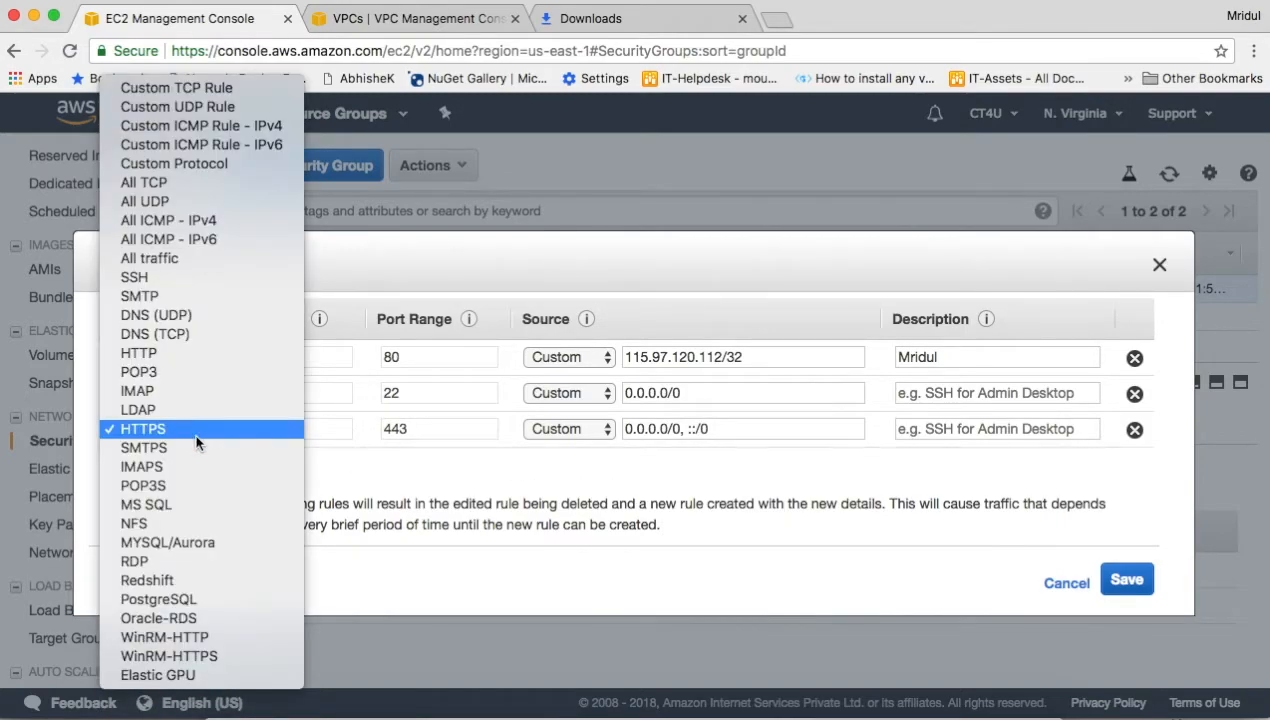
left_click(218, 90)
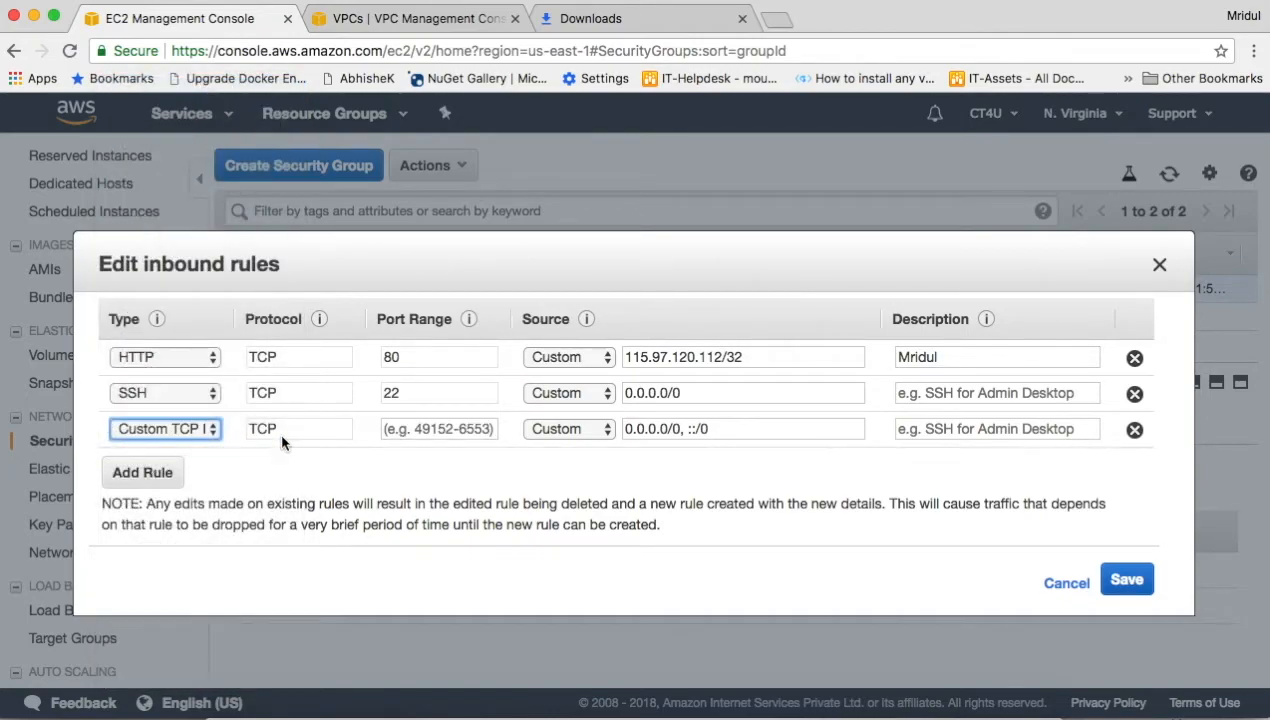
left_click(175, 431)
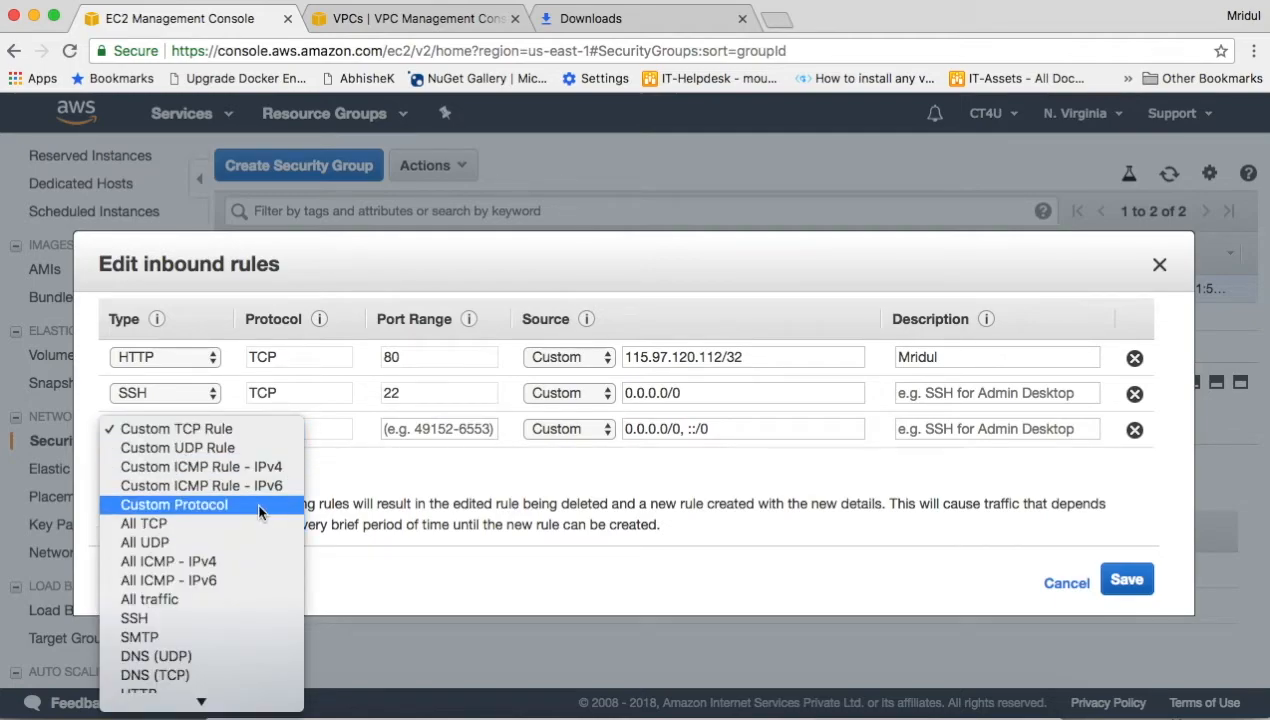
left_click(198, 504)
left_click(248, 431)
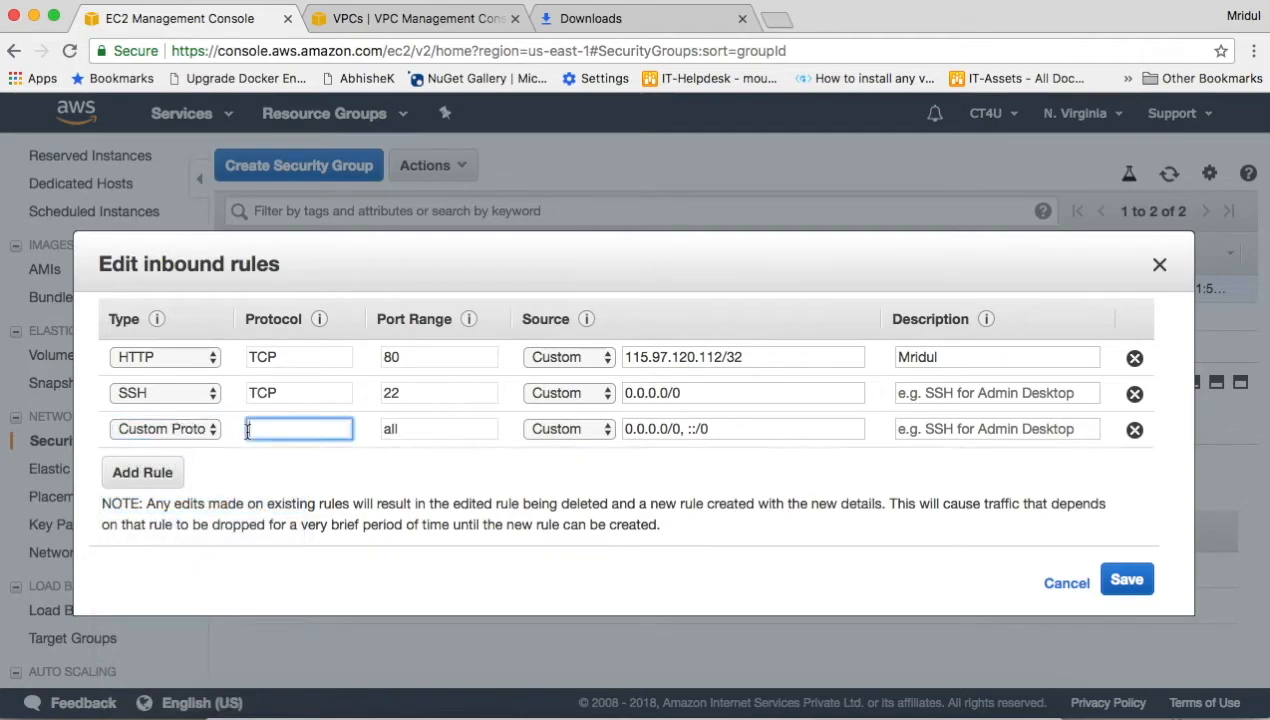
left_click(426, 432)
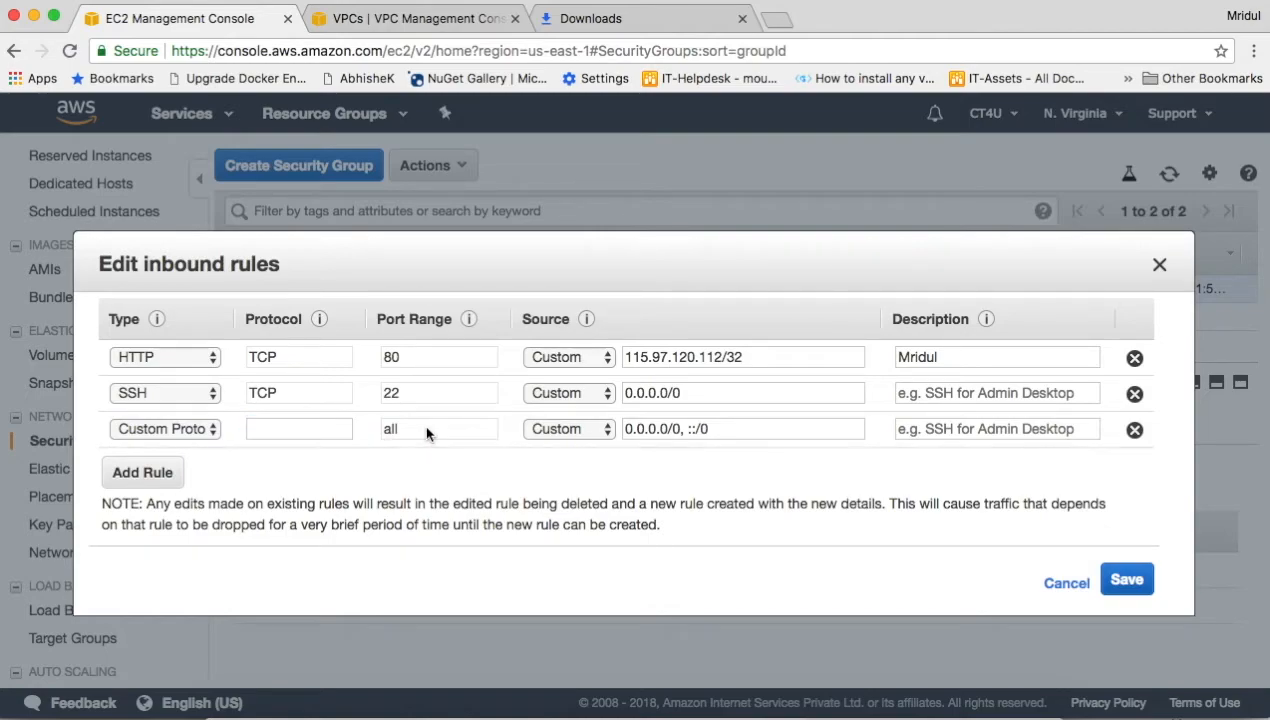
left_click(166, 428)
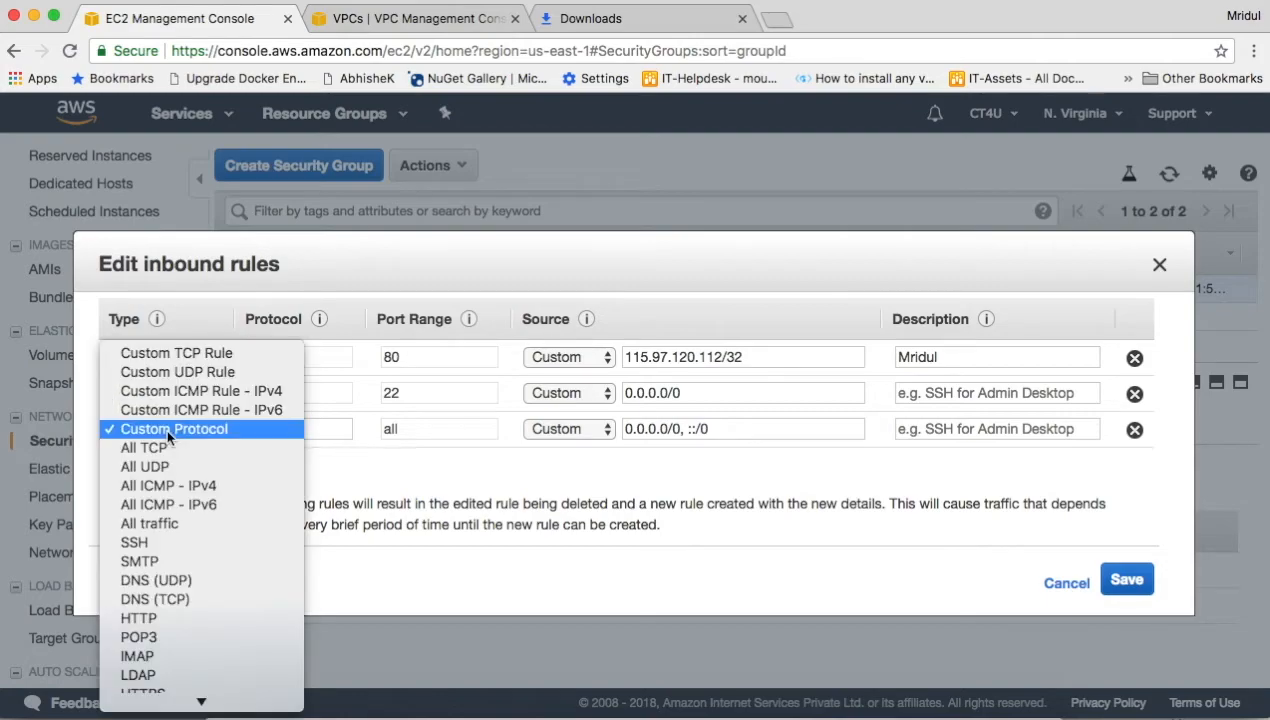
scroll(246, 512, "down", 5)
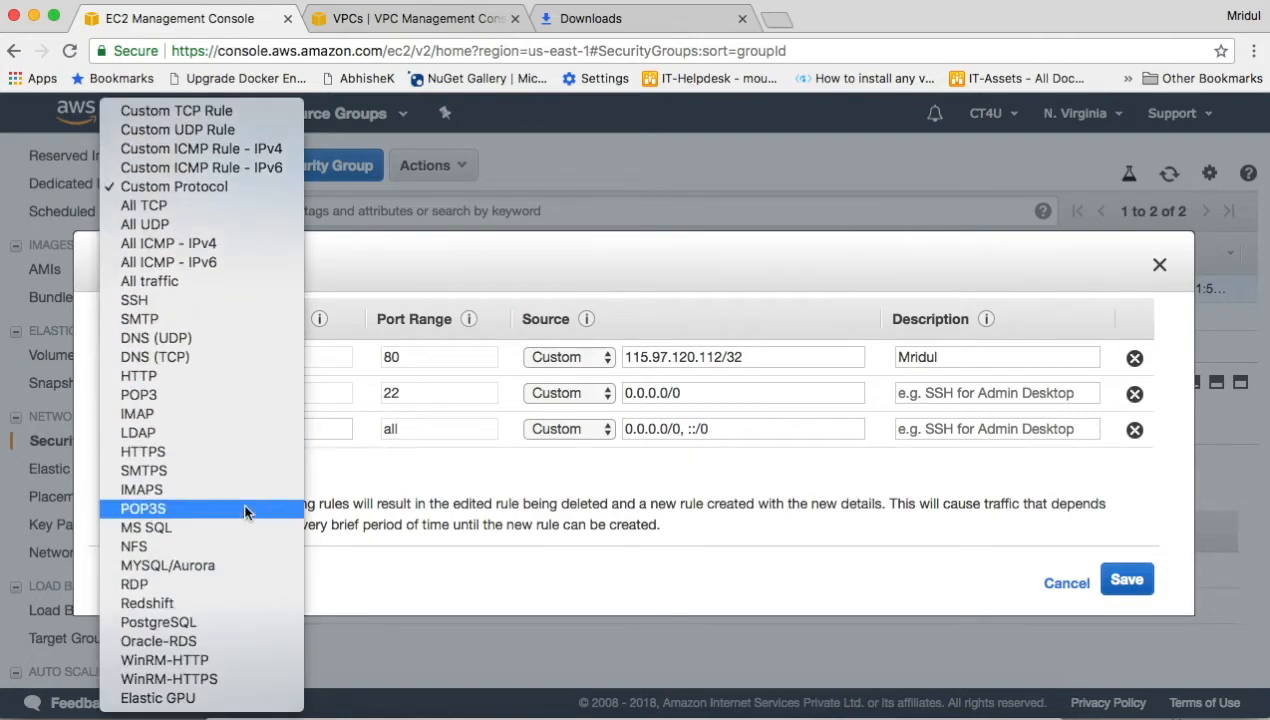
left_click(1055, 580)
left_click(1055, 580)
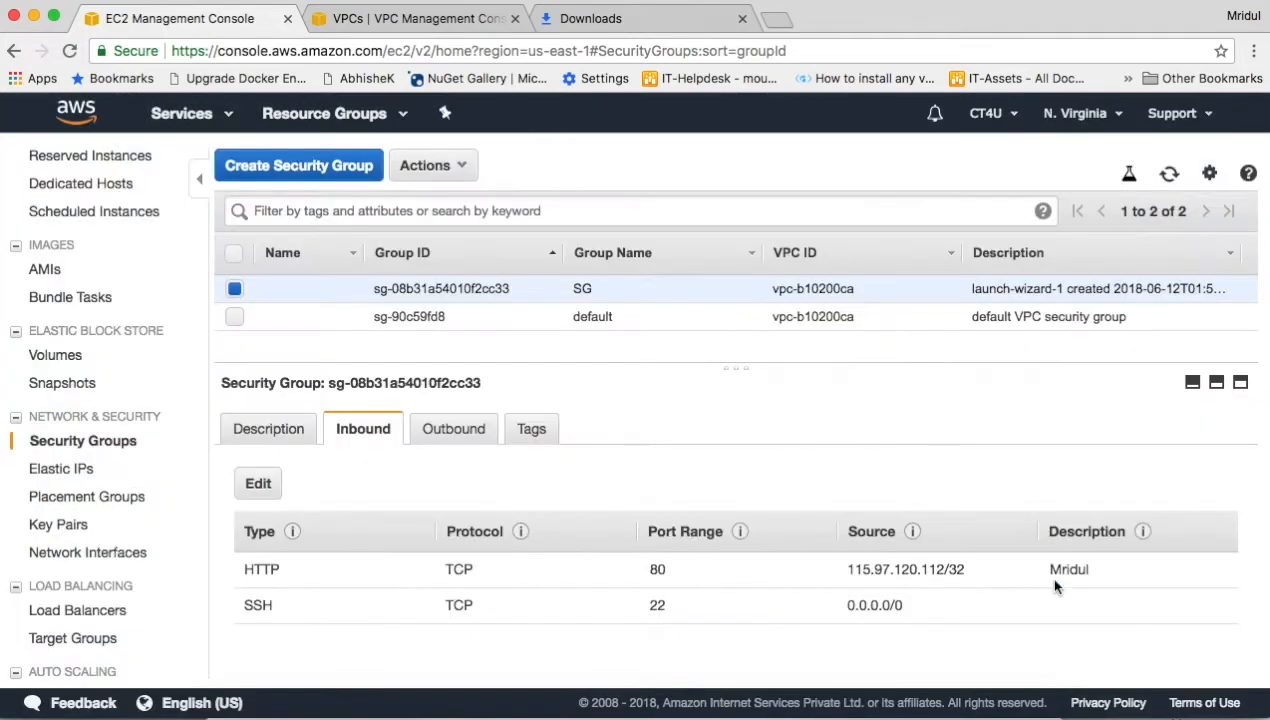
Open the Elastic IPs list, dismiss the resource ID notification, and examine the available address actions.
left_click(56, 473)
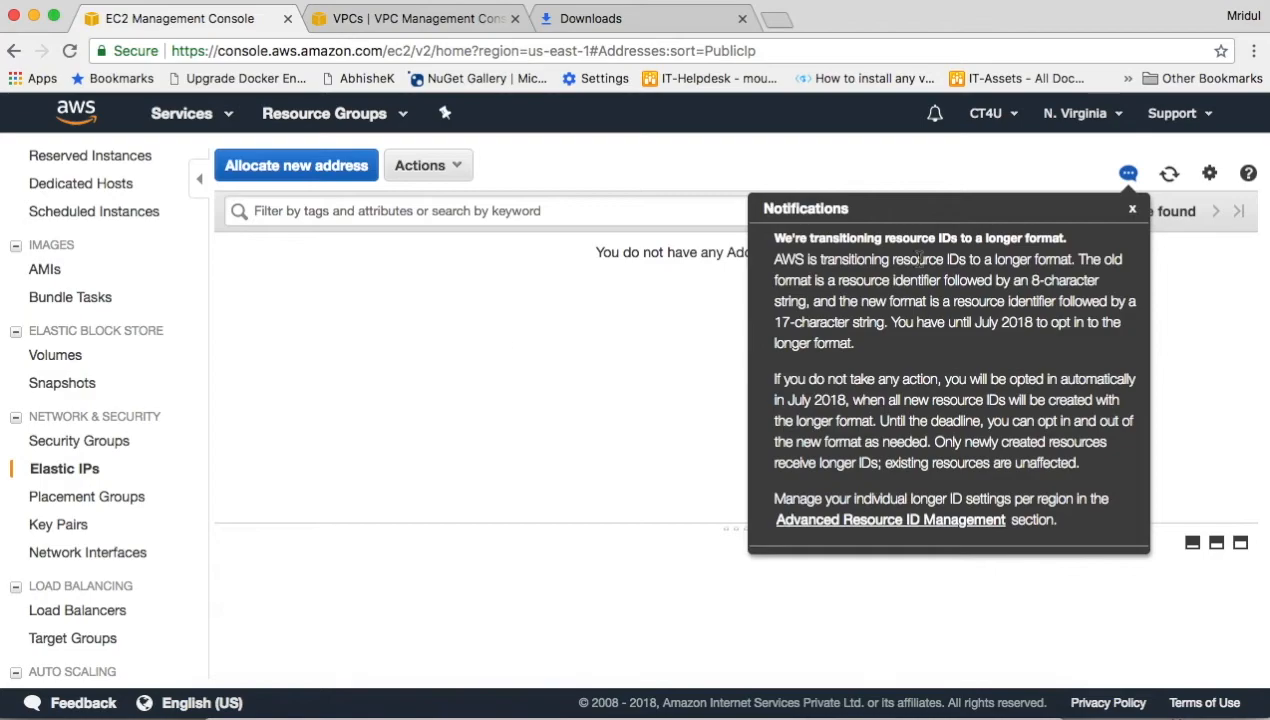
left_click(1133, 208)
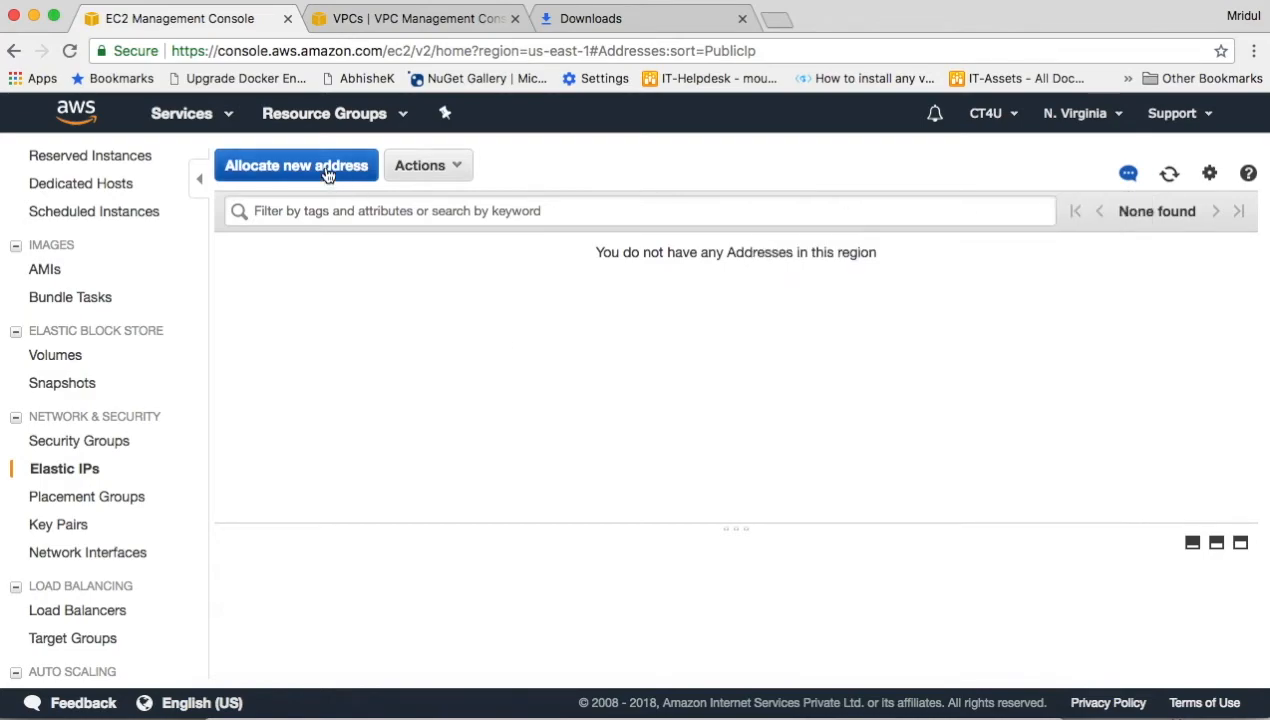
left_click(438, 170)
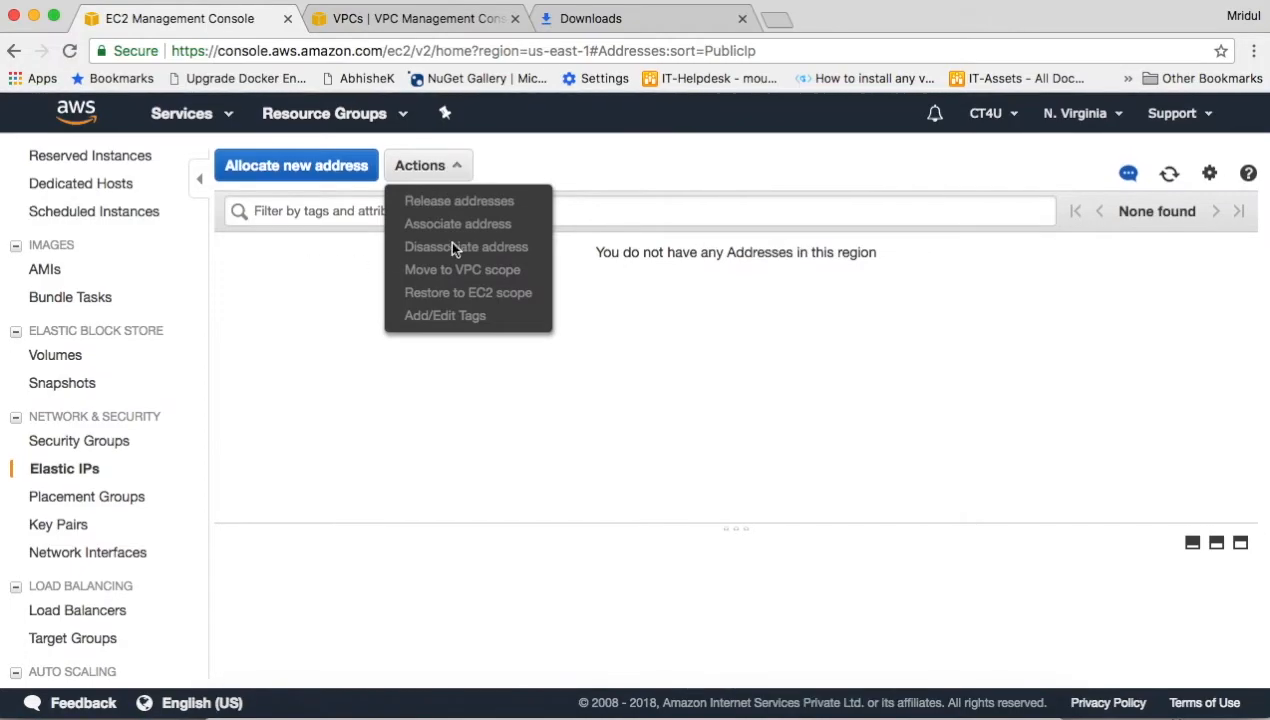
left_click(308, 320)
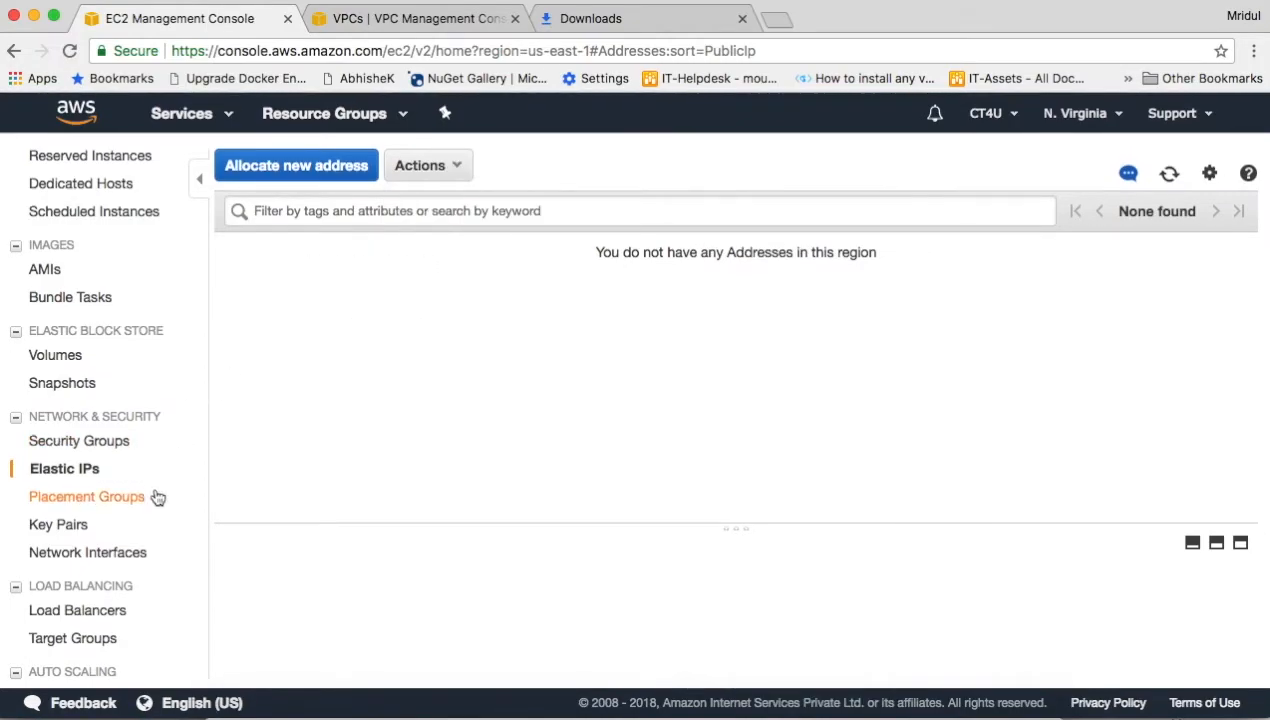
scroll(158, 497, "up", 3)
scroll(158, 497, "down", 8)
scroll(158, 497, "up", 7)
scroll(158, 497, "up", 2)
scroll(156, 496, "down", 6)
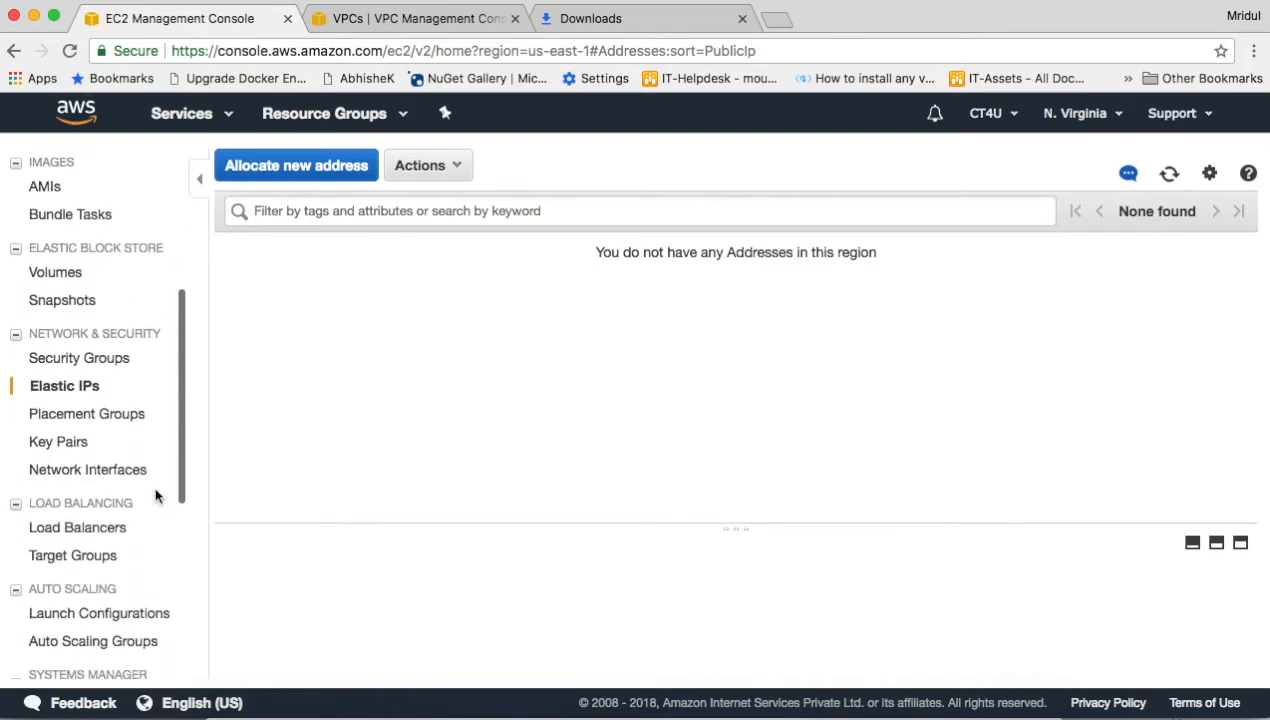
Allocate a new Elastic IP address after viewing its AWS CLI command and platform choices, and return to the address list.
left_click(298, 176)
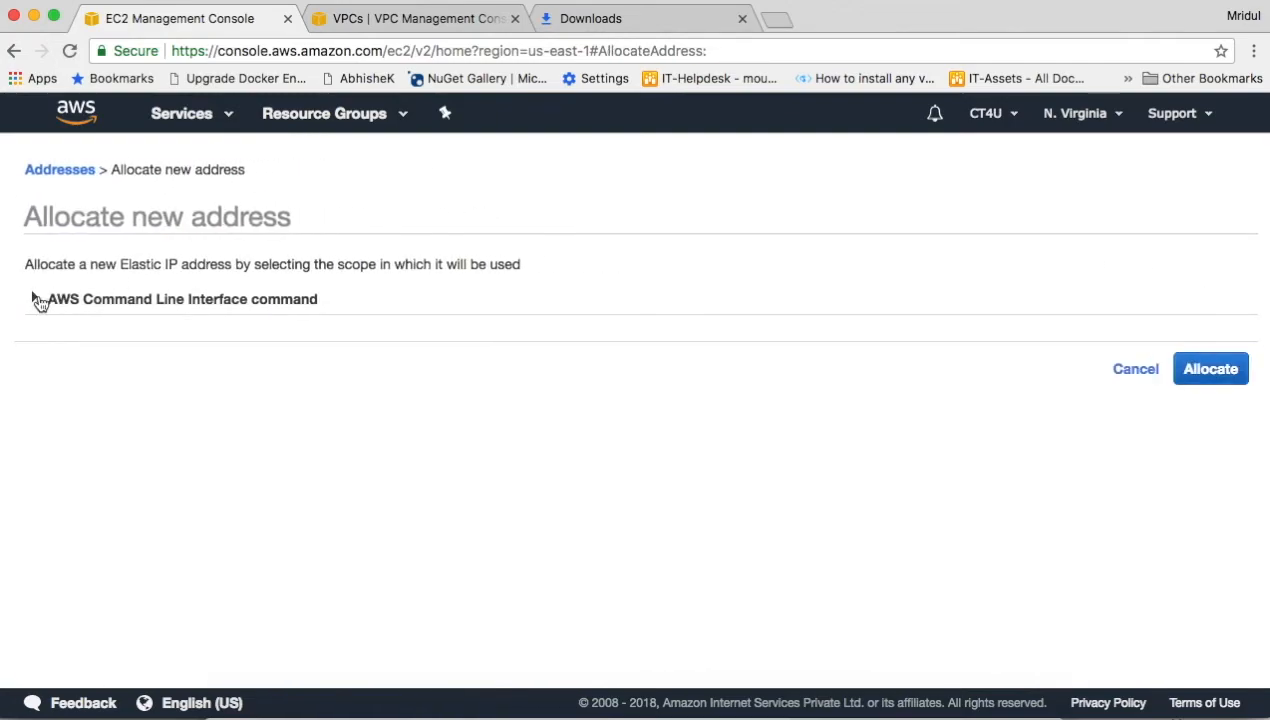
left_click(37, 300)
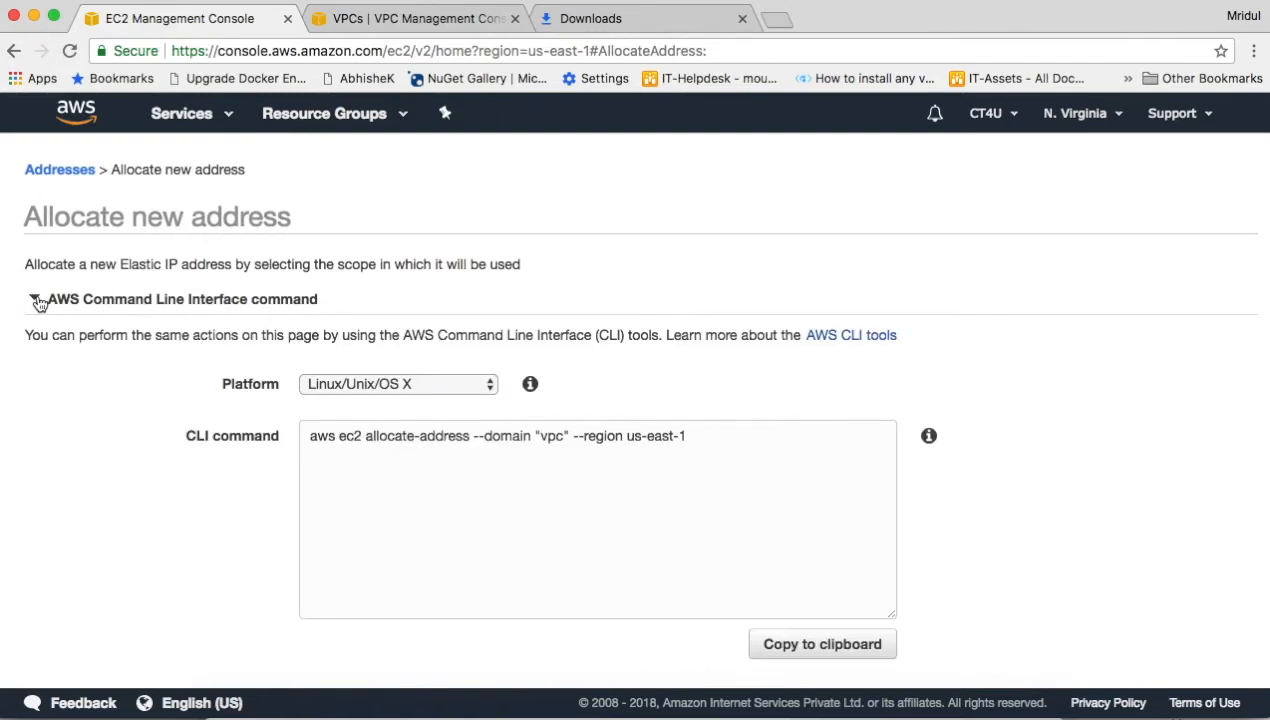
left_click(359, 388)
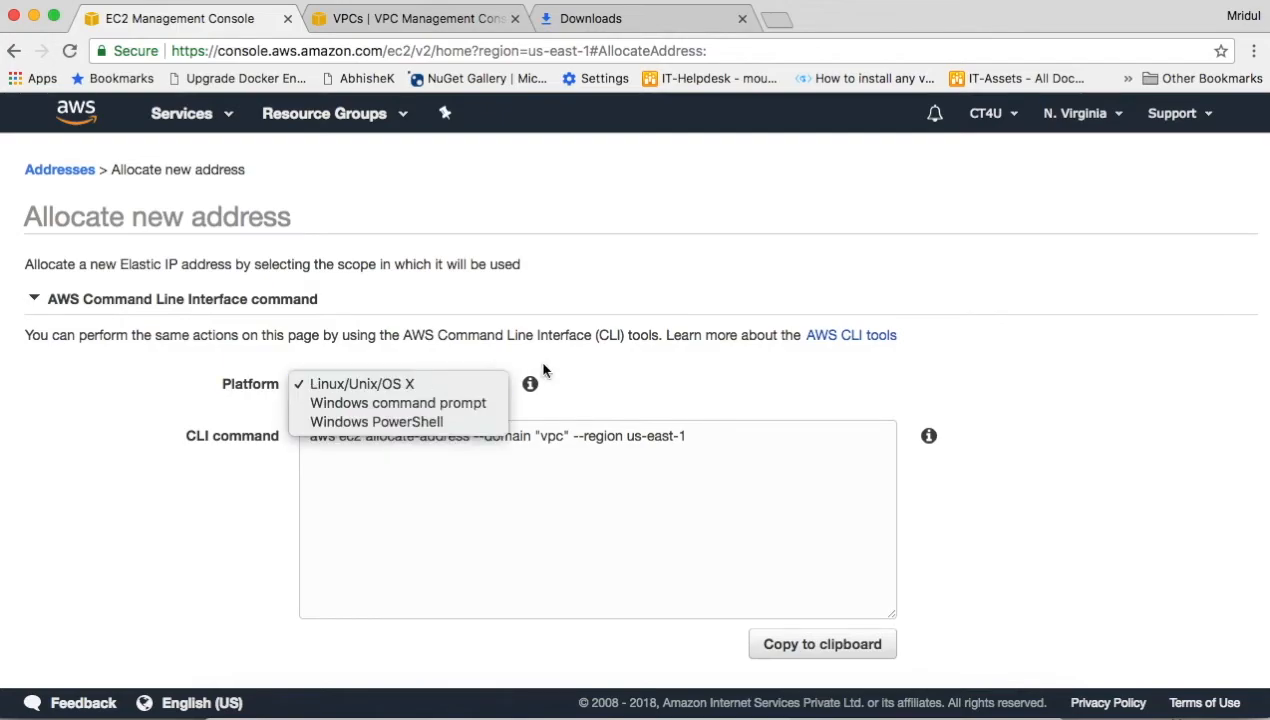
left_click(583, 371)
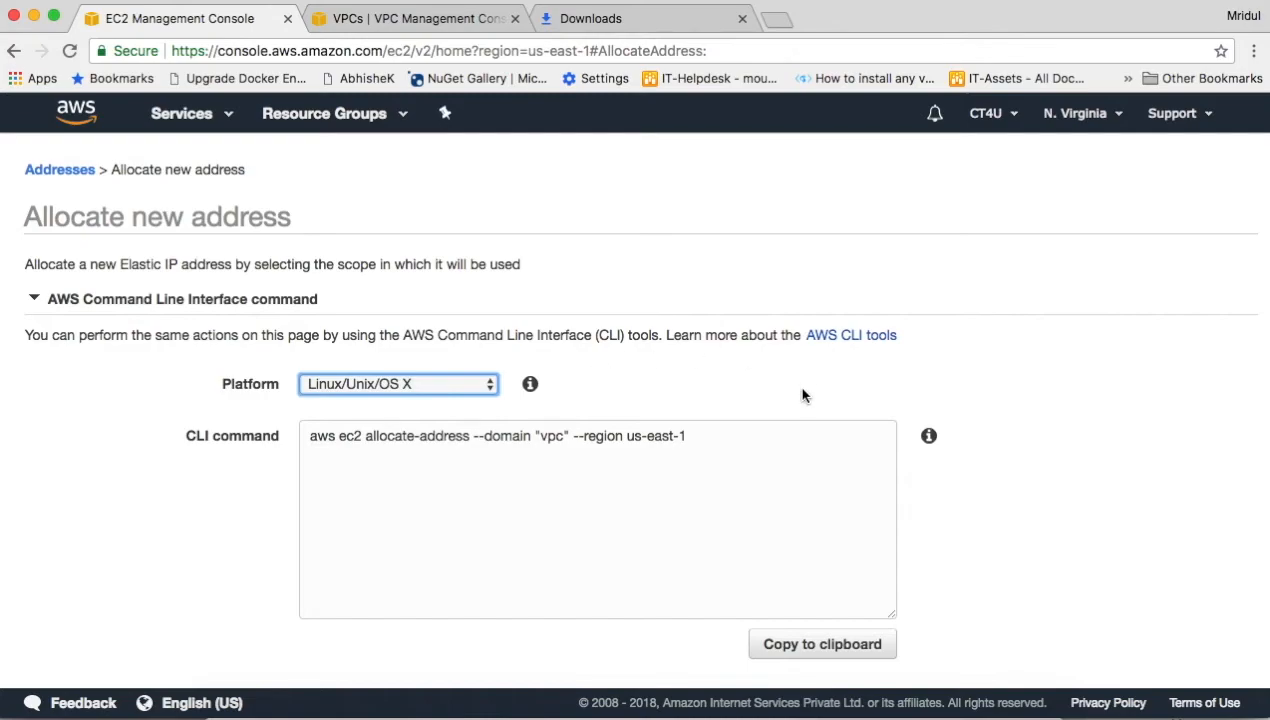
scroll(796, 390, "down", 1)
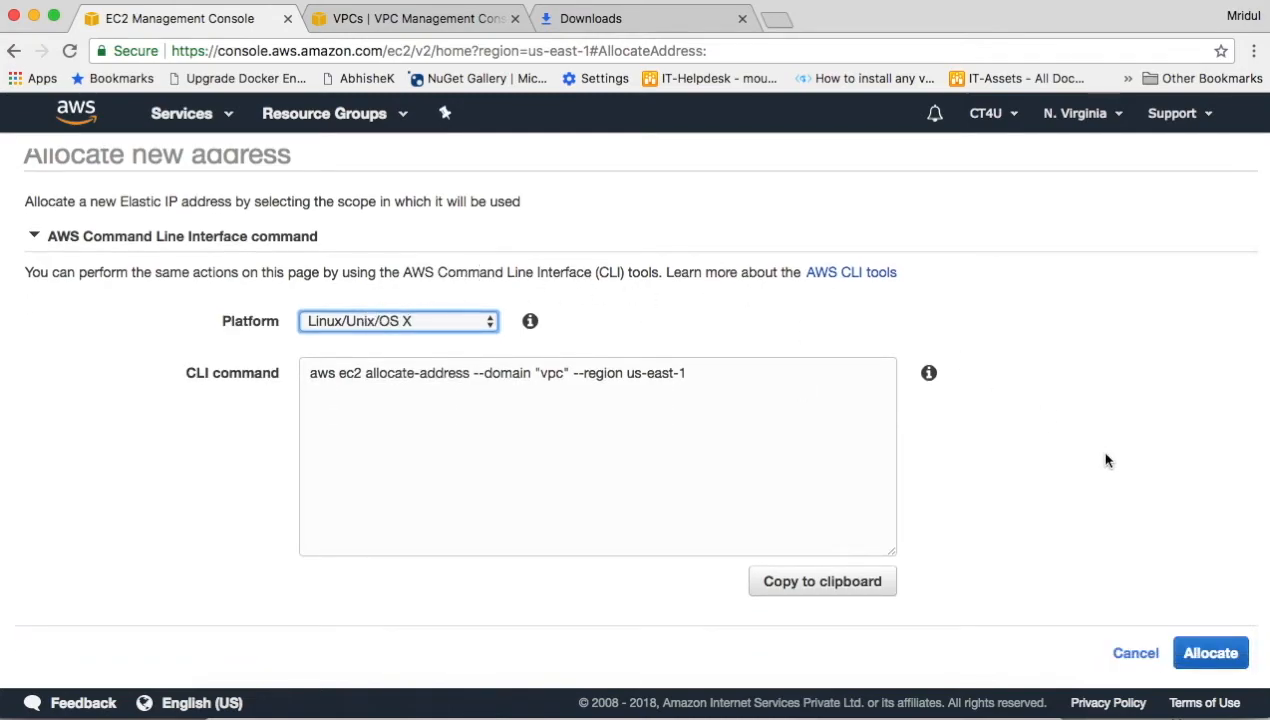
left_click(1203, 655)
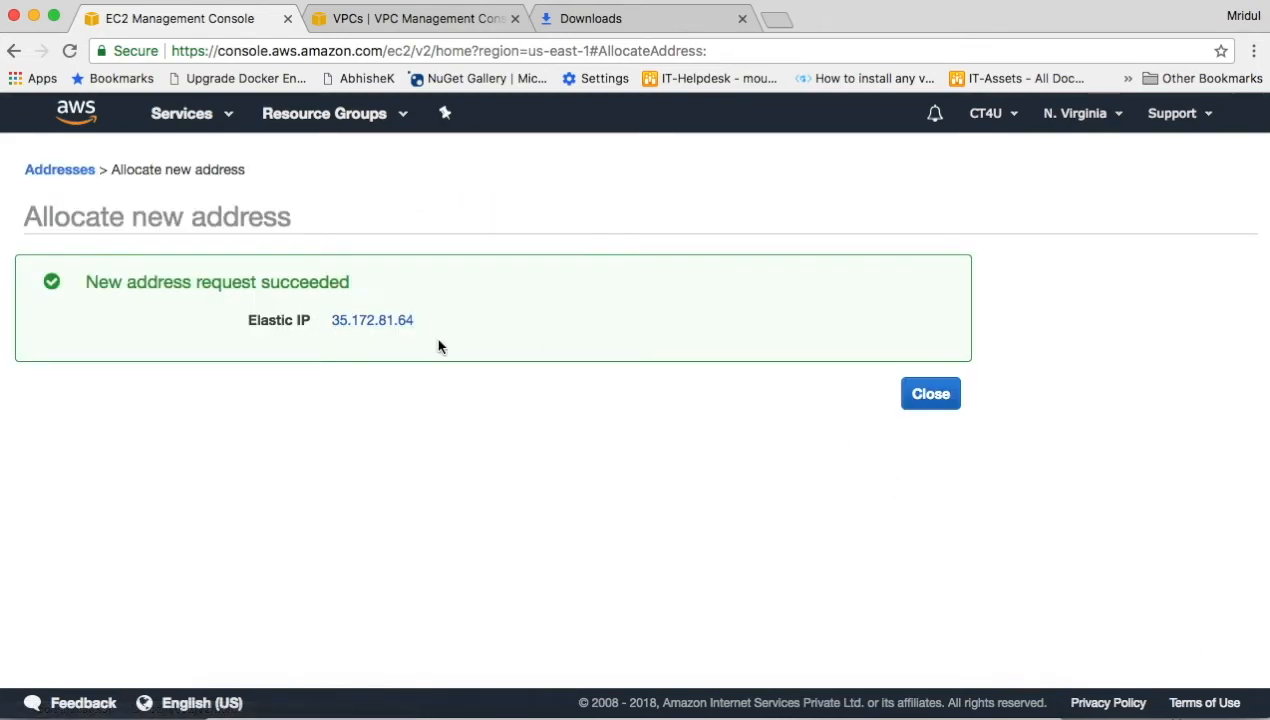
left_click(935, 398)
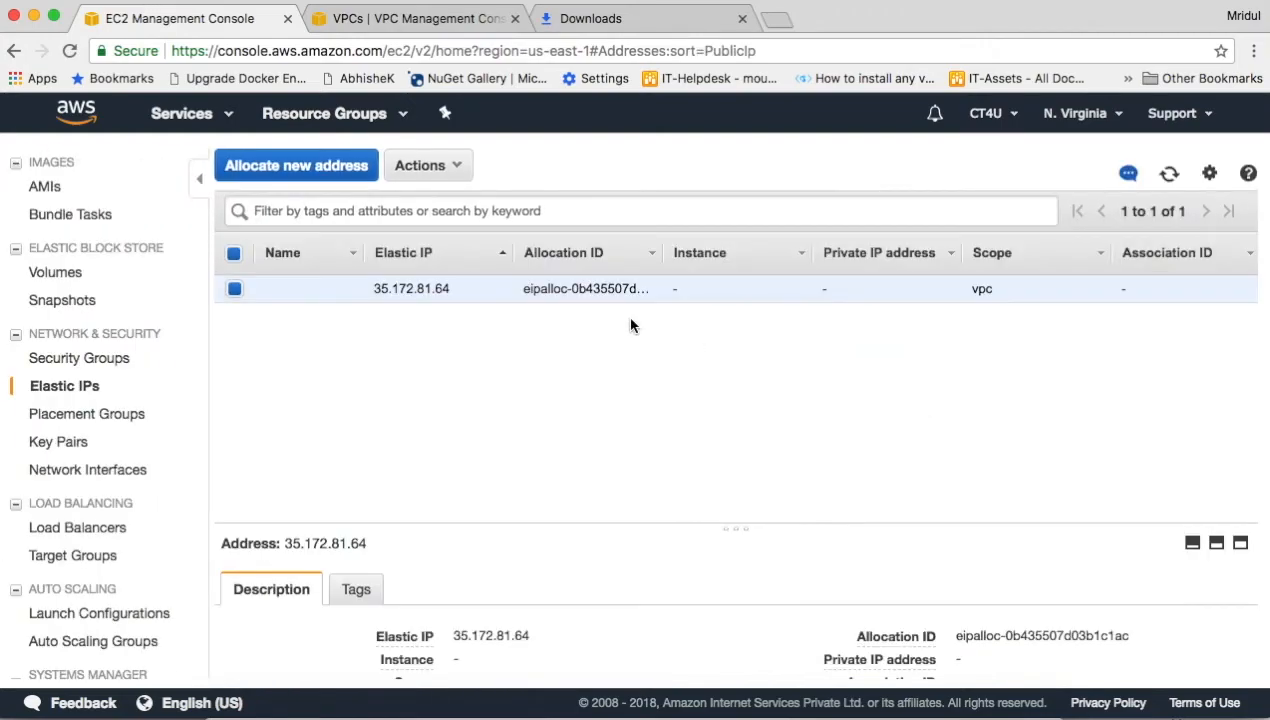
Associate the newly allocated Elastic IP with the Test Server instance and its private IP 172.31.7.98.
left_click(451, 170)
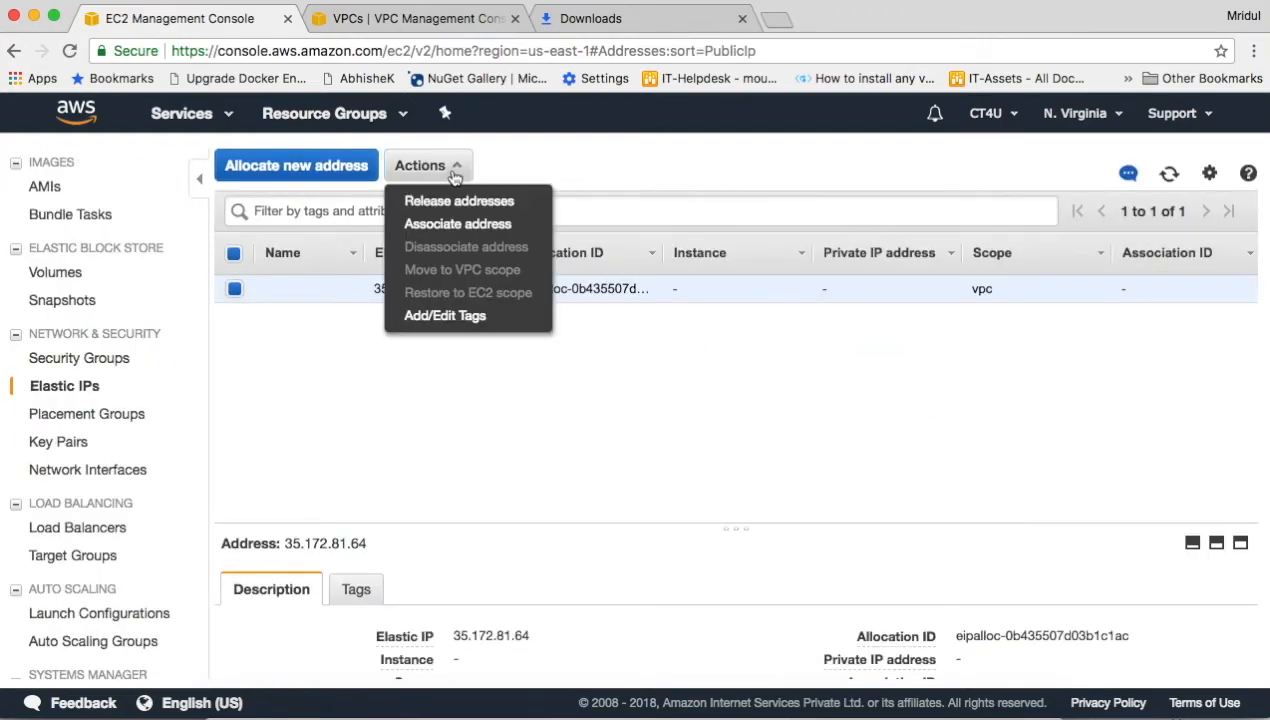
left_click(482, 236)
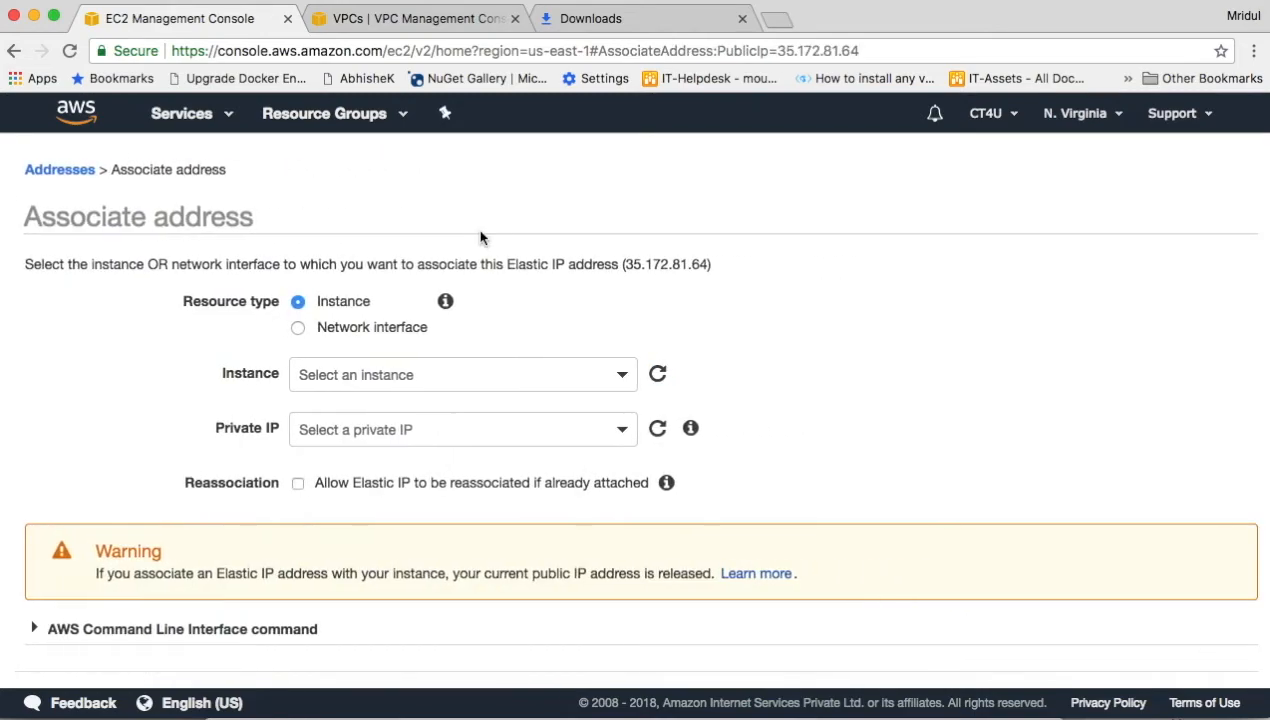
left_click(624, 378)
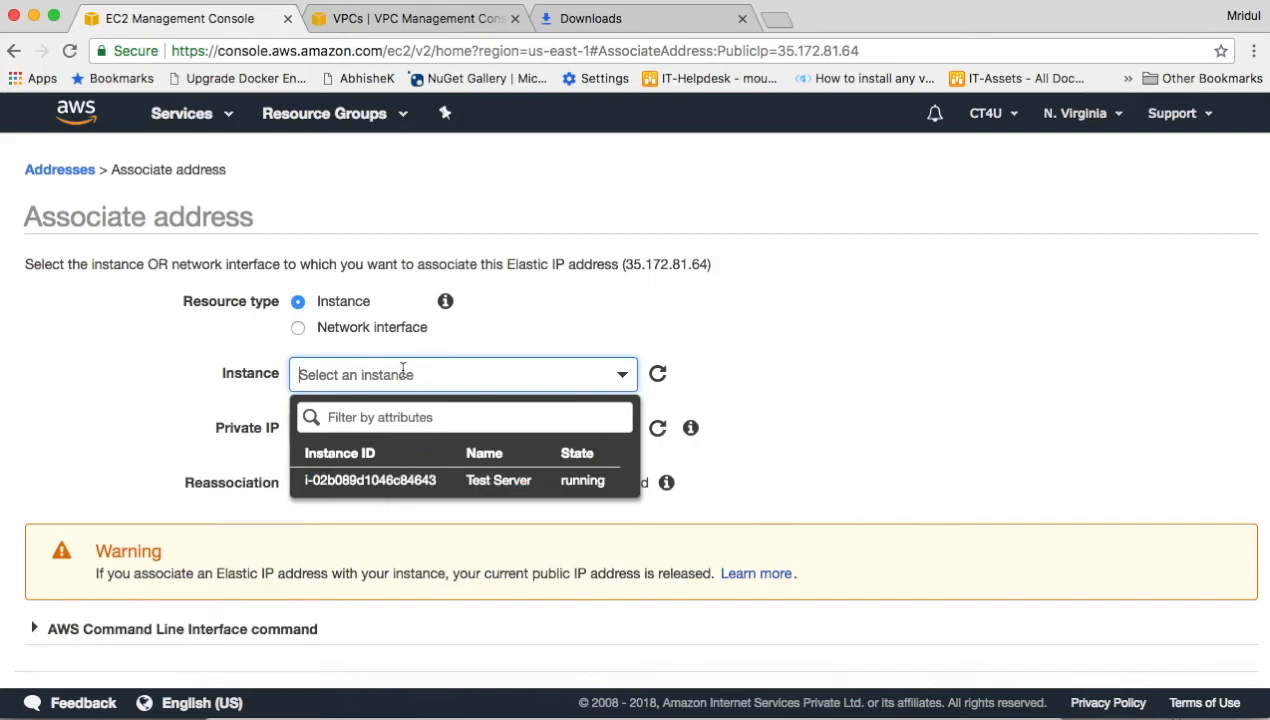
left_click(414, 481)
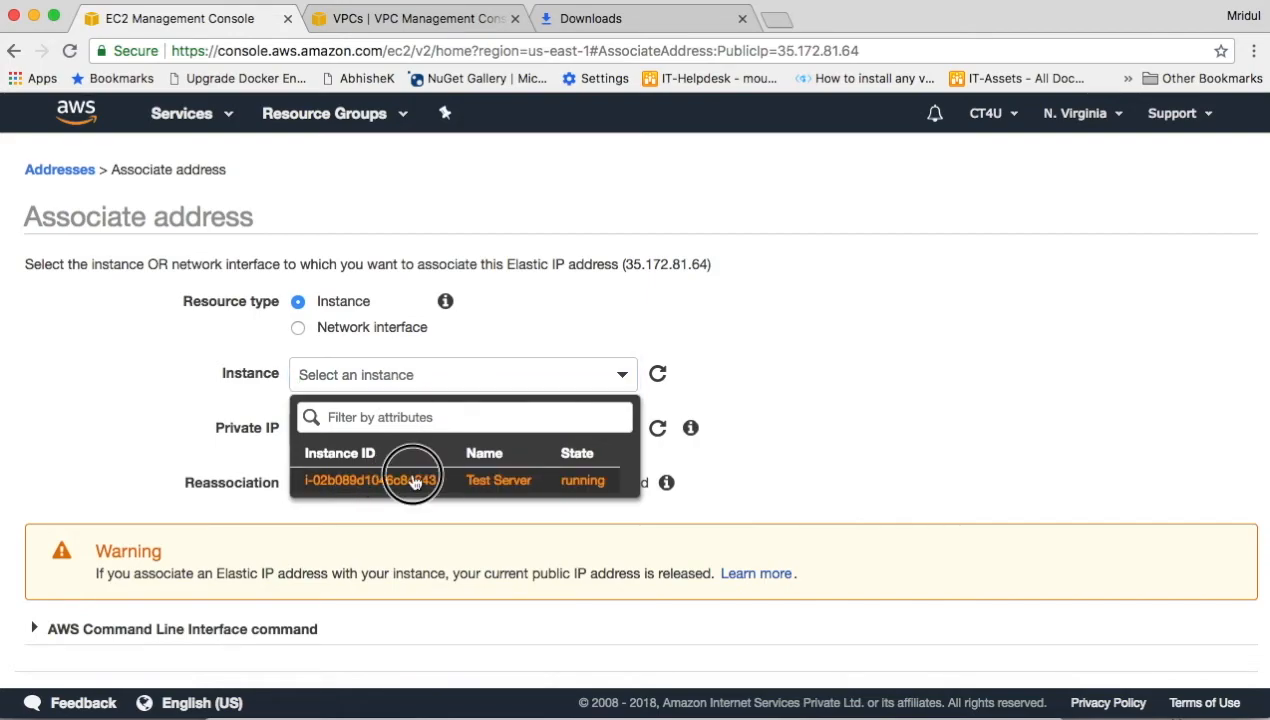
left_click(336, 429)
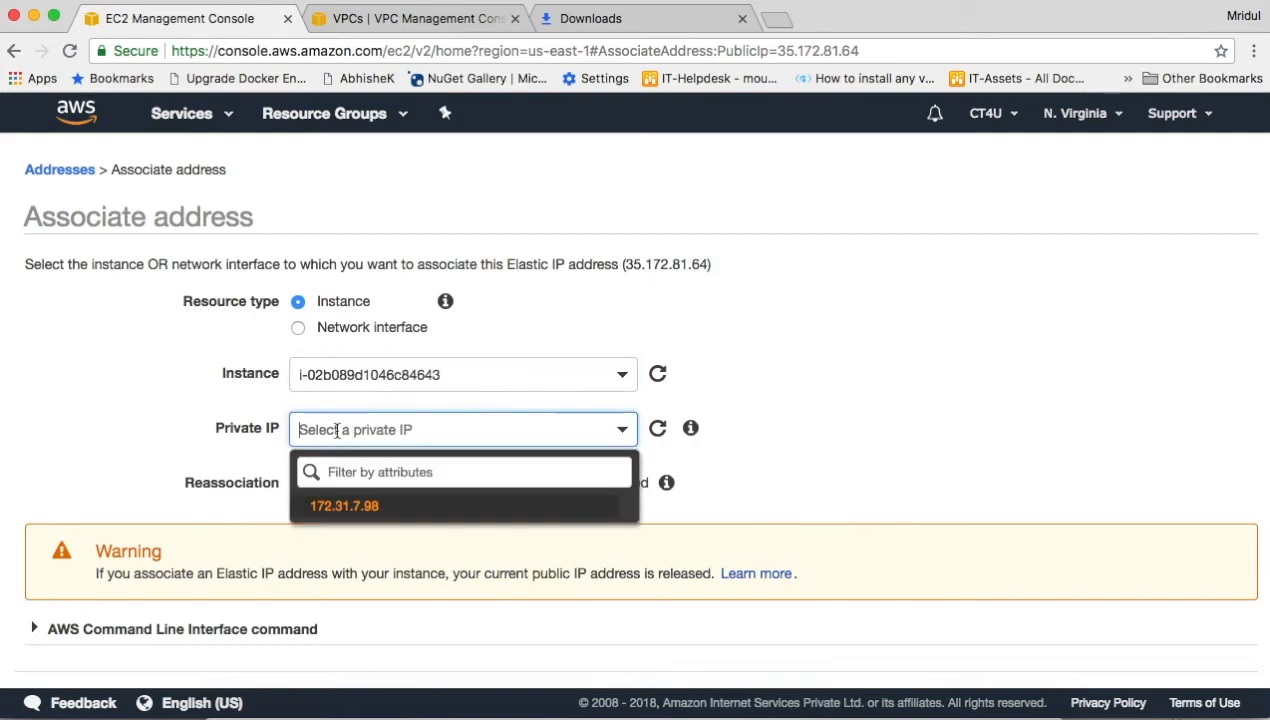
left_click(343, 512)
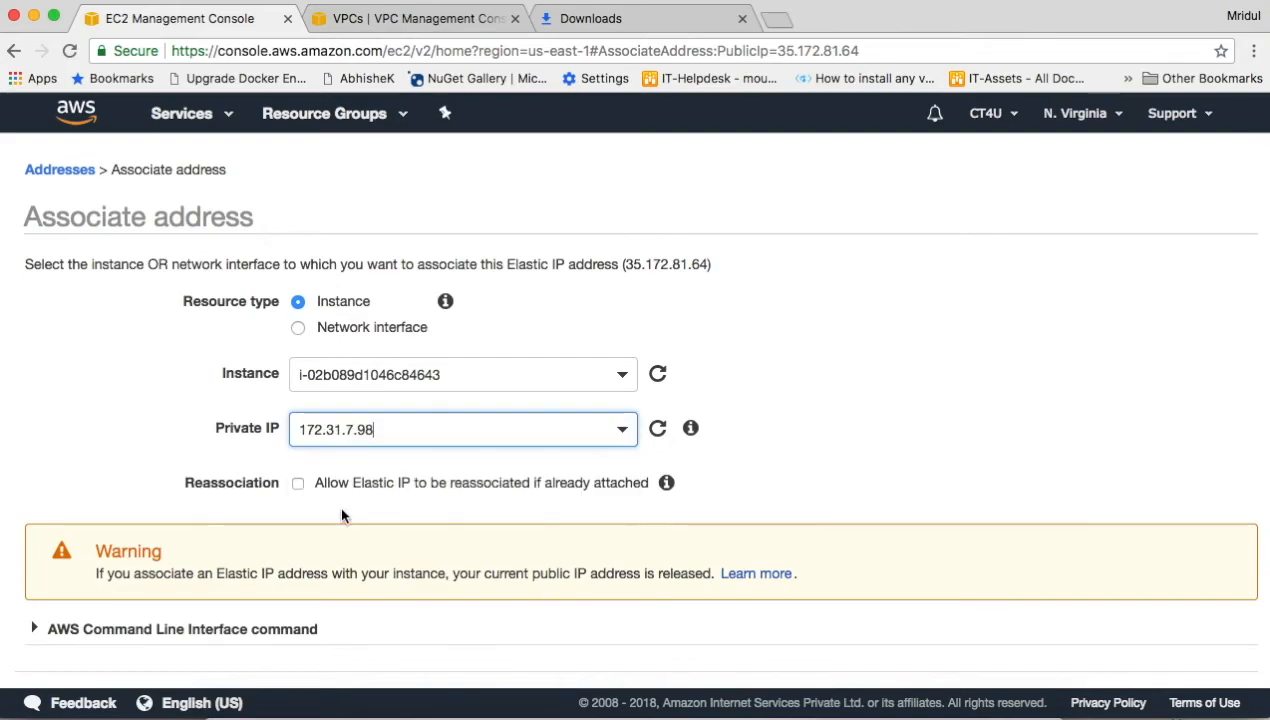
scroll(907, 427, "down", 1)
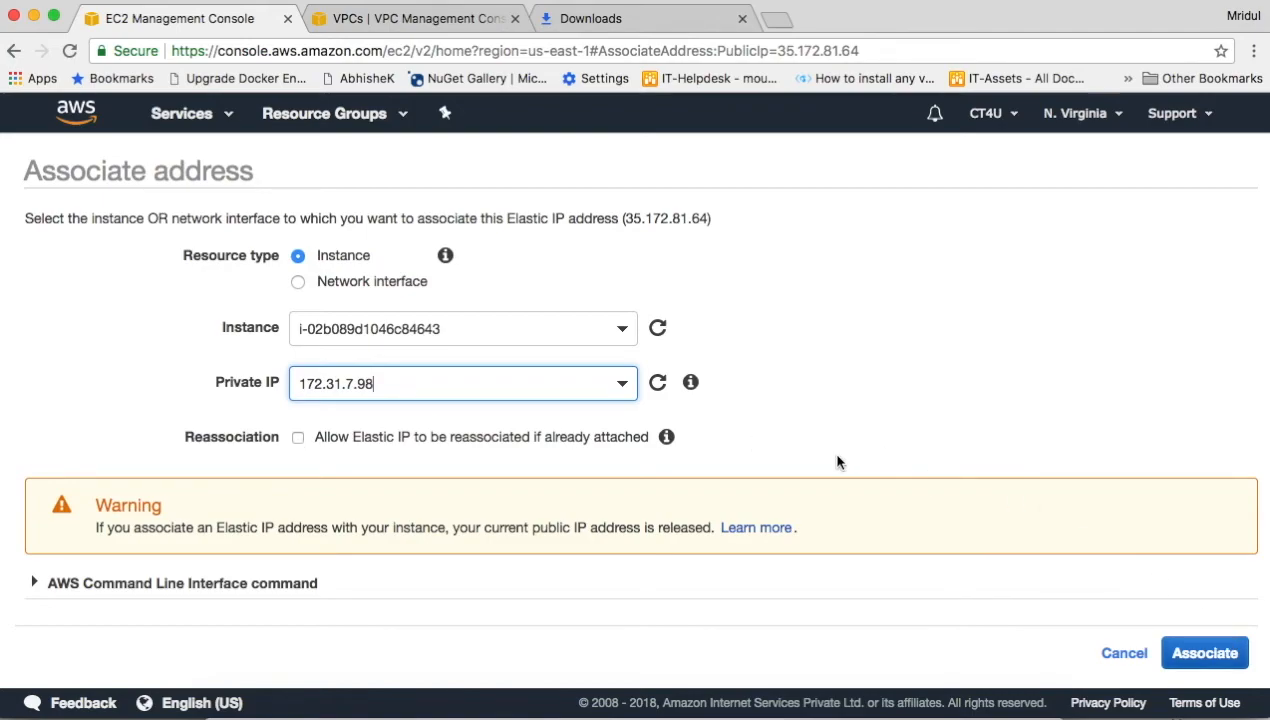
left_click(1195, 662)
left_click(1190, 656)
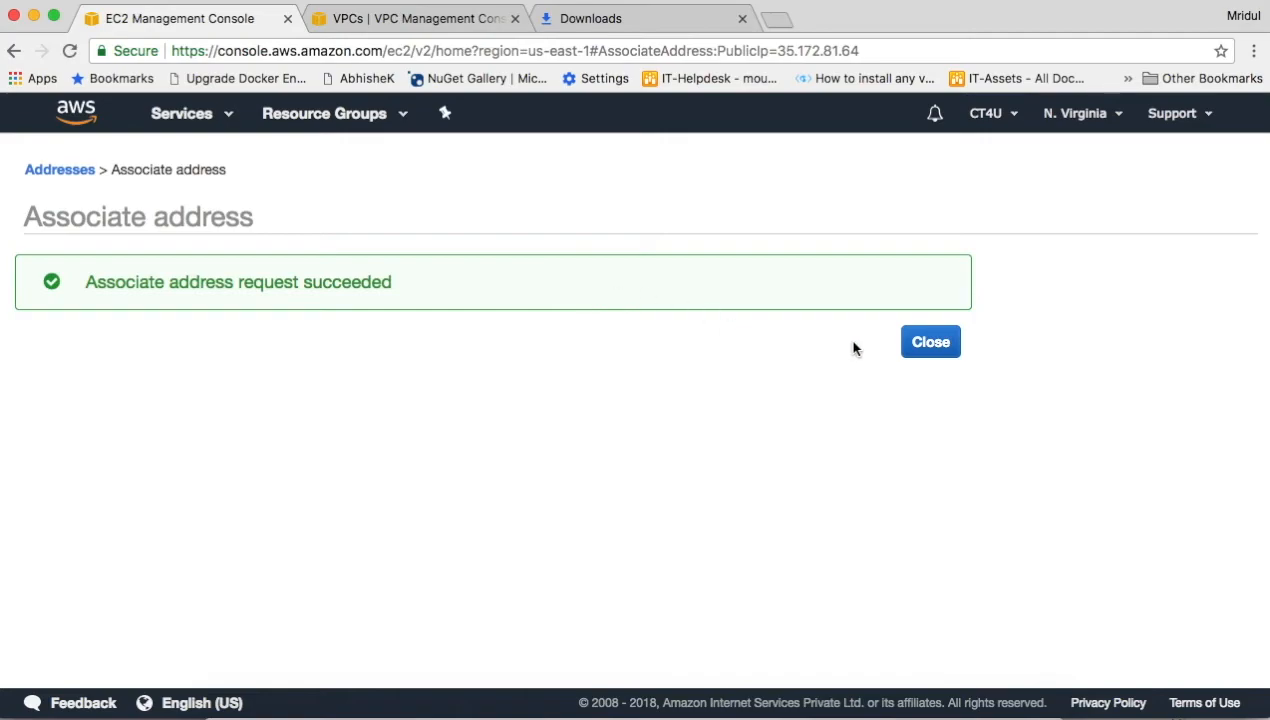
left_click(930, 343)
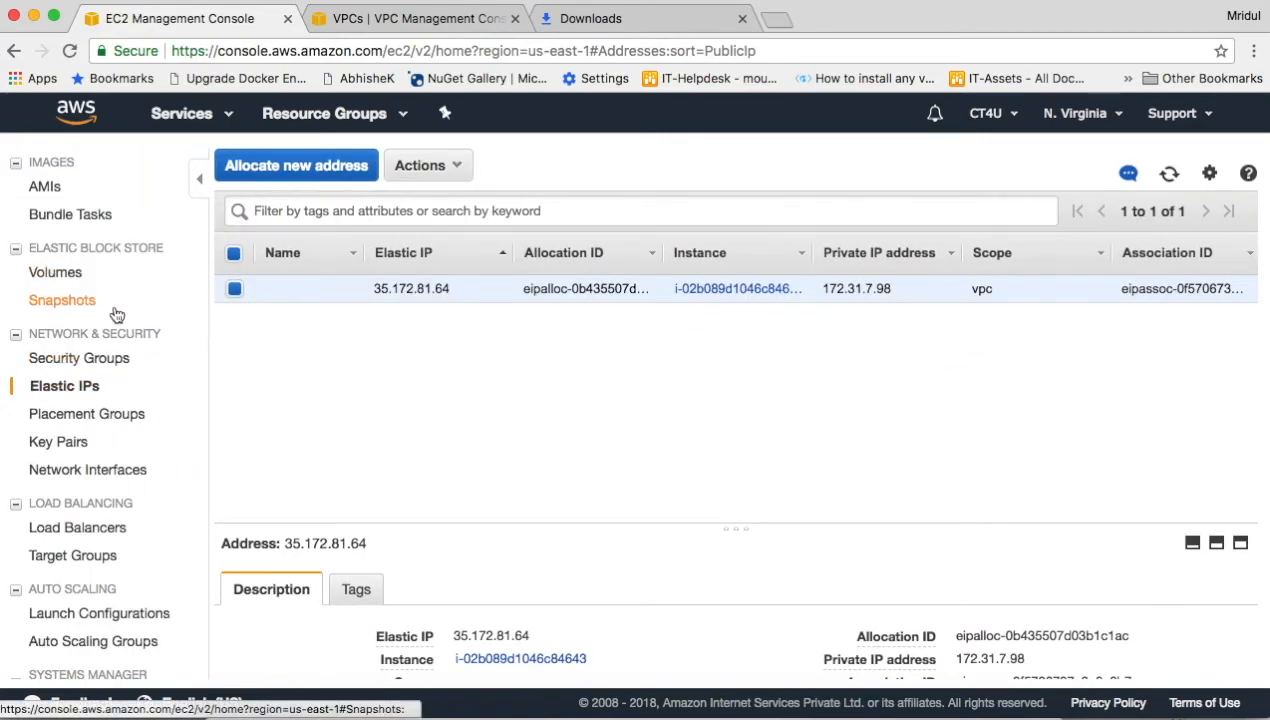
Open the Instances list to check Test Server's public IP and Elastic IP details.
scroll(116, 315, "up", 5)
left_click(60, 330)
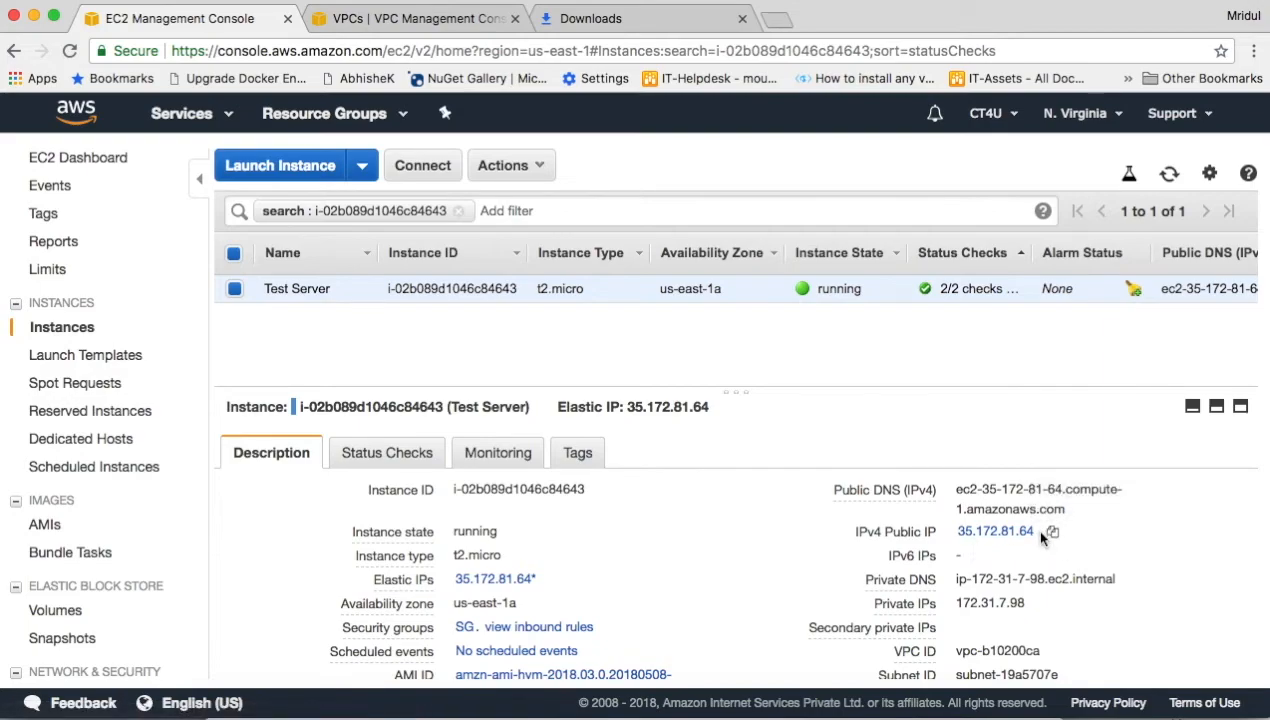
Open the connection instructions for the Test Server instance and copy the example SSH command that uses CT4U-Server.pem.
left_click_drag(1040, 534, 957, 531)
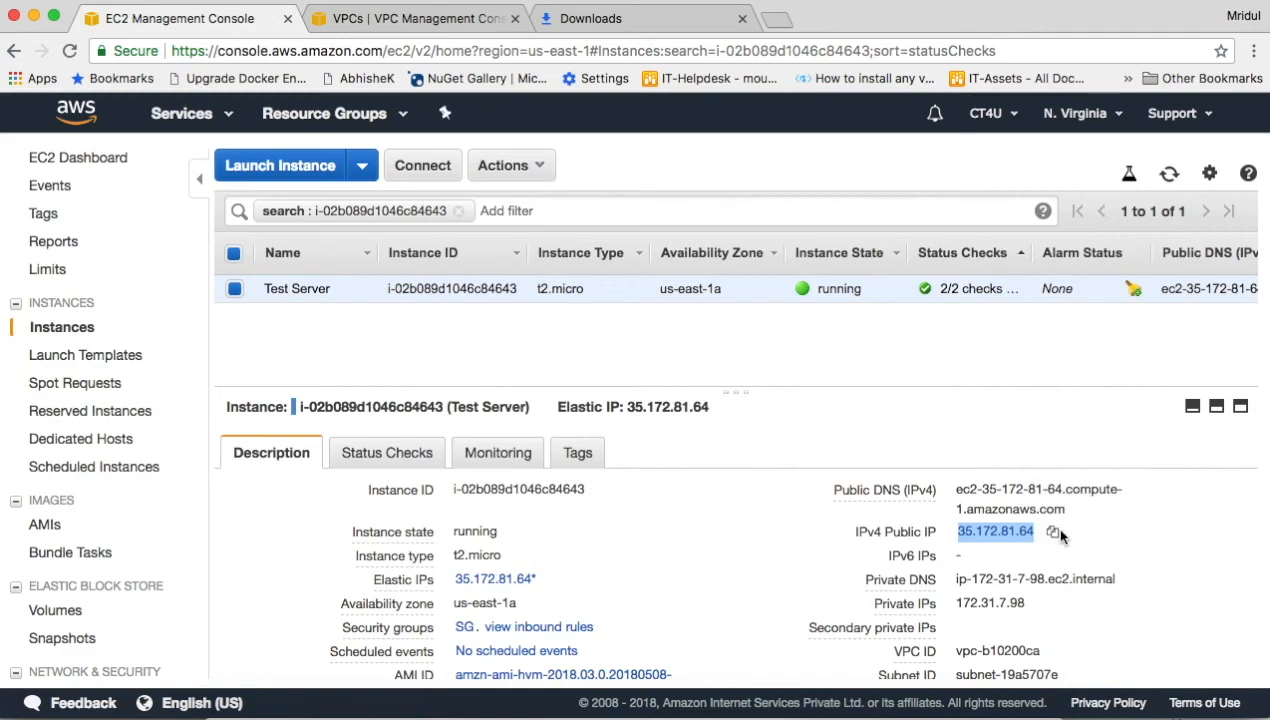
left_click(436, 158)
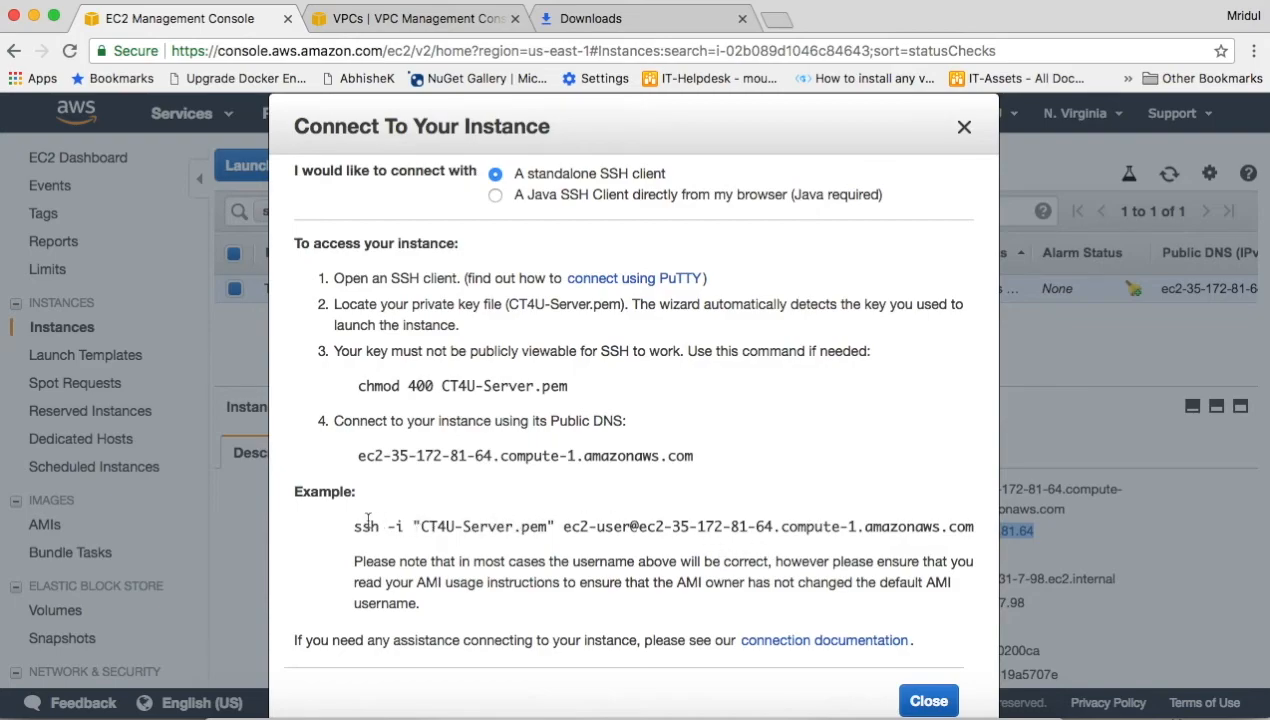
left_click_drag(356, 527, 975, 527)
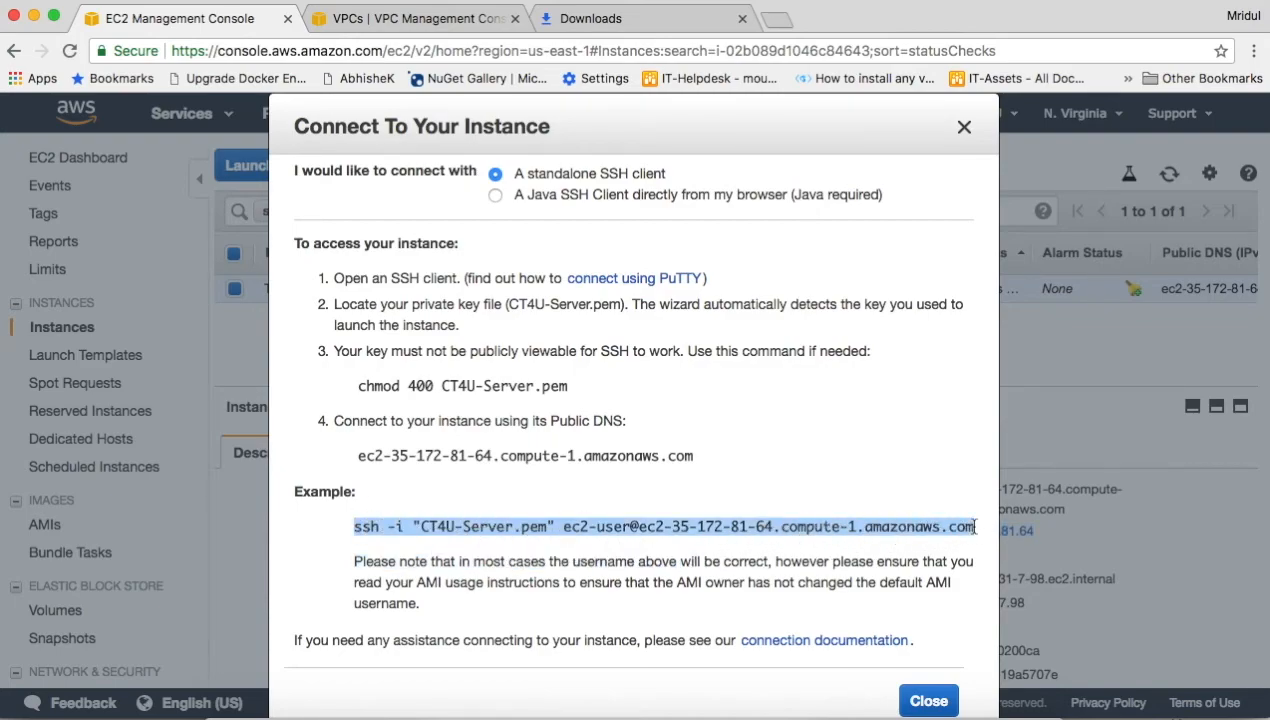
right_click(886, 521)
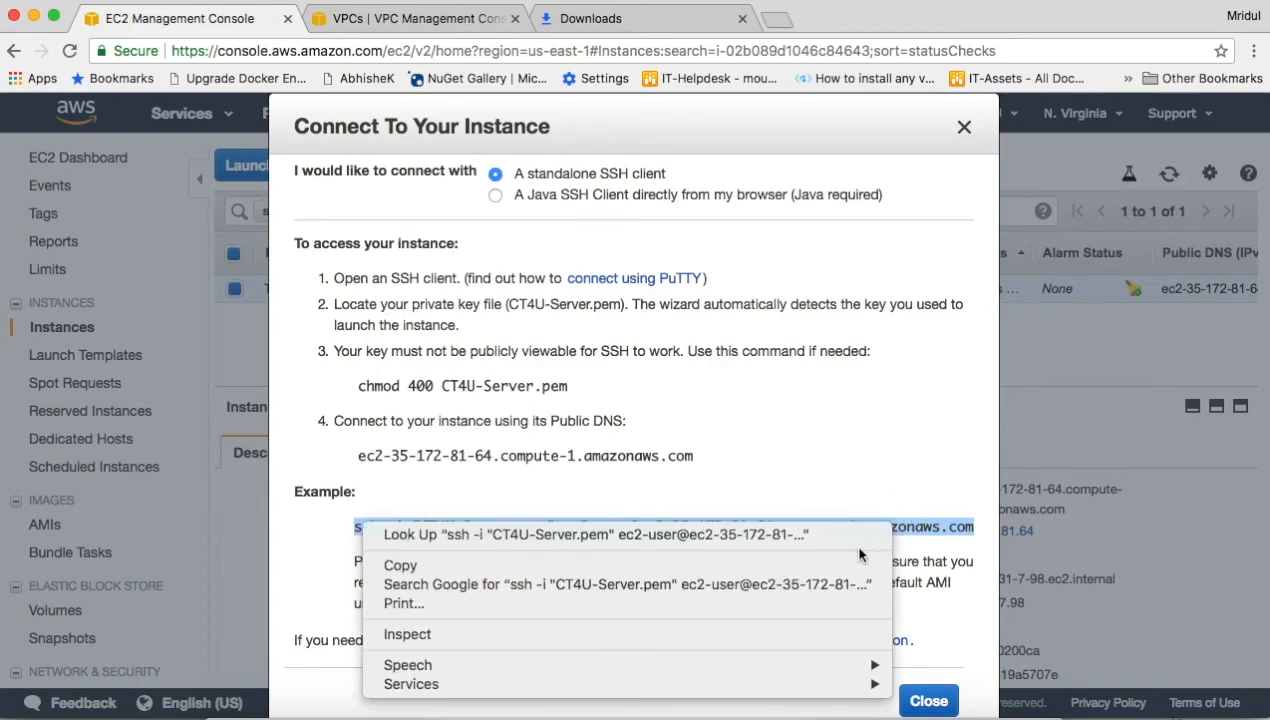
left_click(618, 565)
Switch to Terminal, run the copied SSH command to log in to Test Server, and accept the new host with yes.
left_click(970, 714)
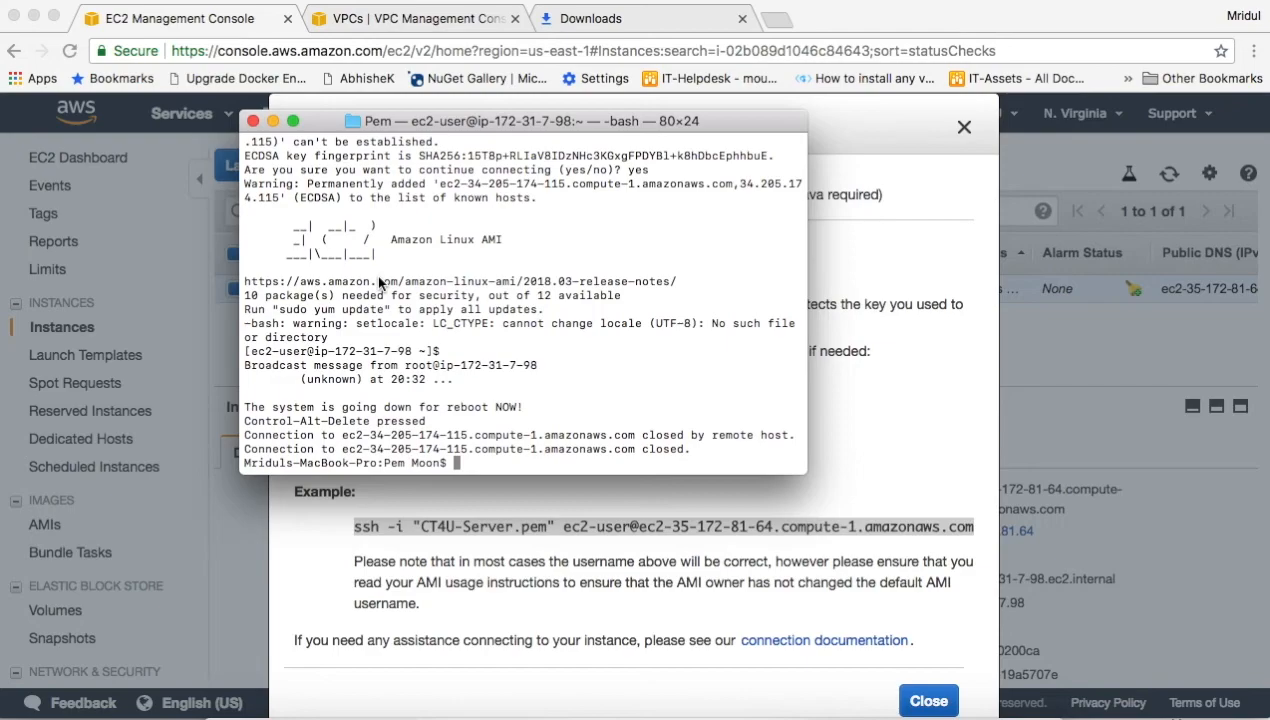
right_click(432, 311)
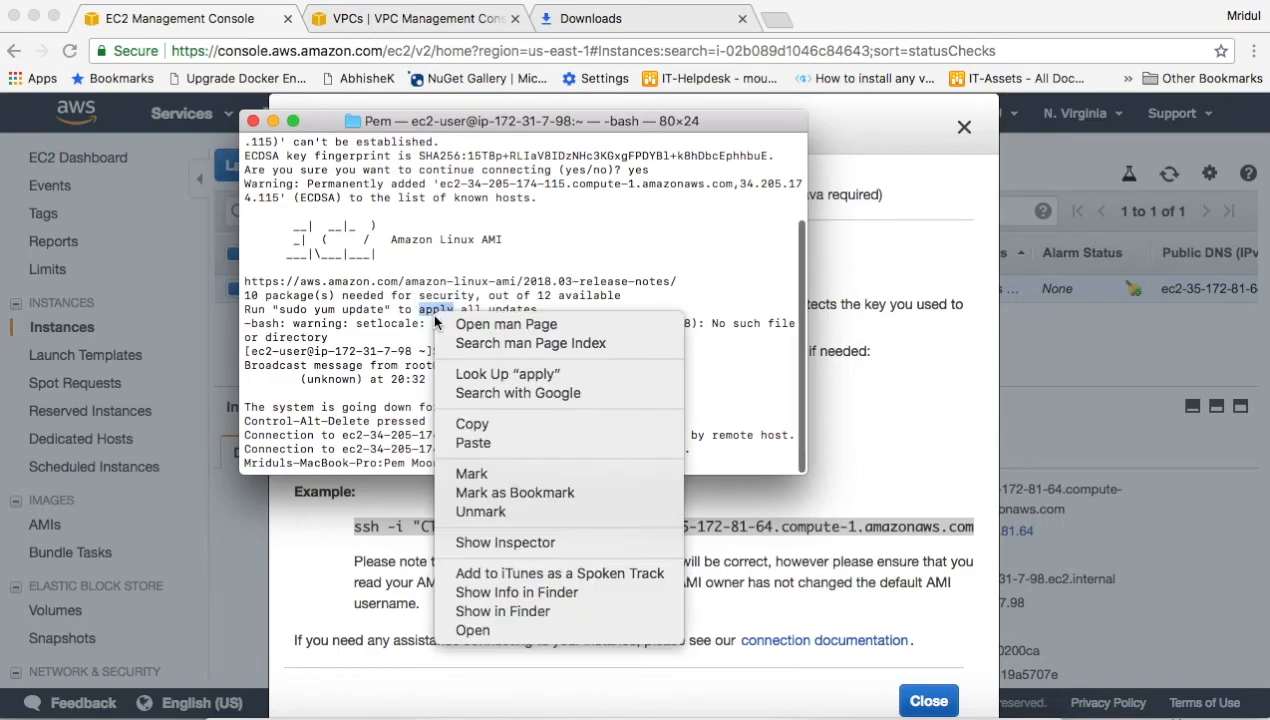
left_click(504, 442)
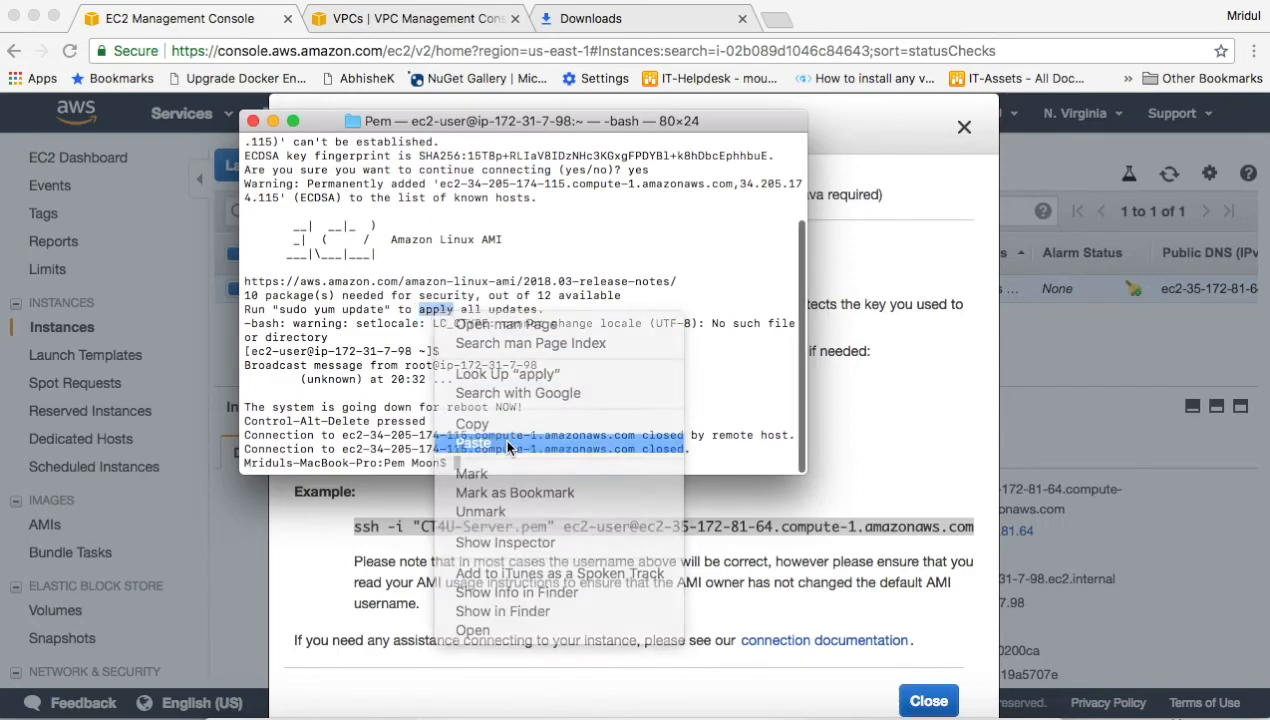
key("Return")
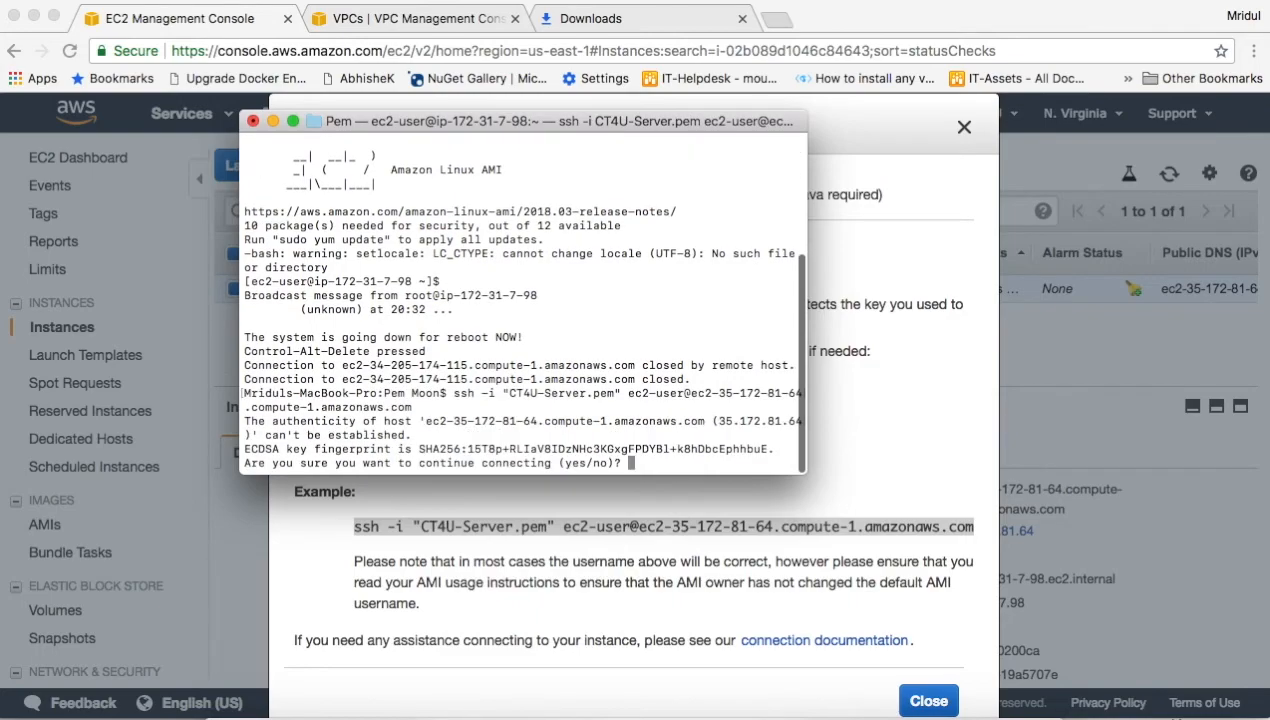
type("yes")
key("Return")
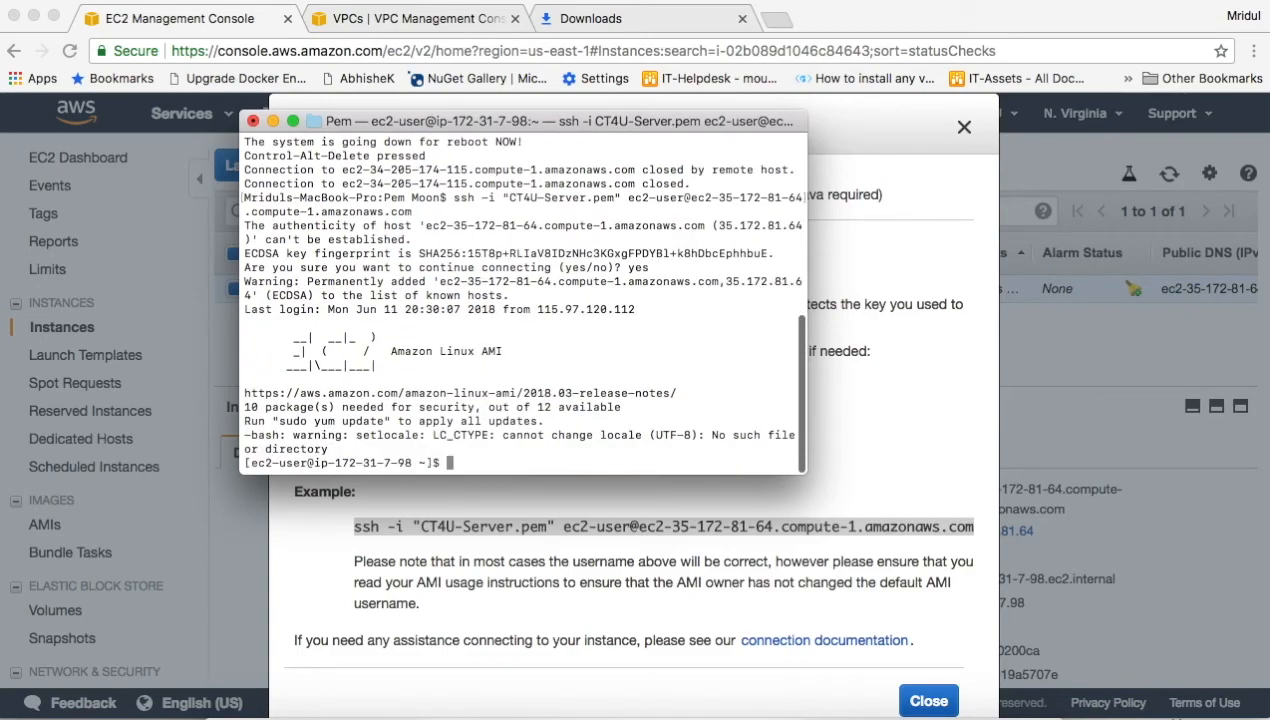
List the remote home directory with ls, then return to the EC2 console in the browser and close the connection instructions.
type("ls")
key("Return")
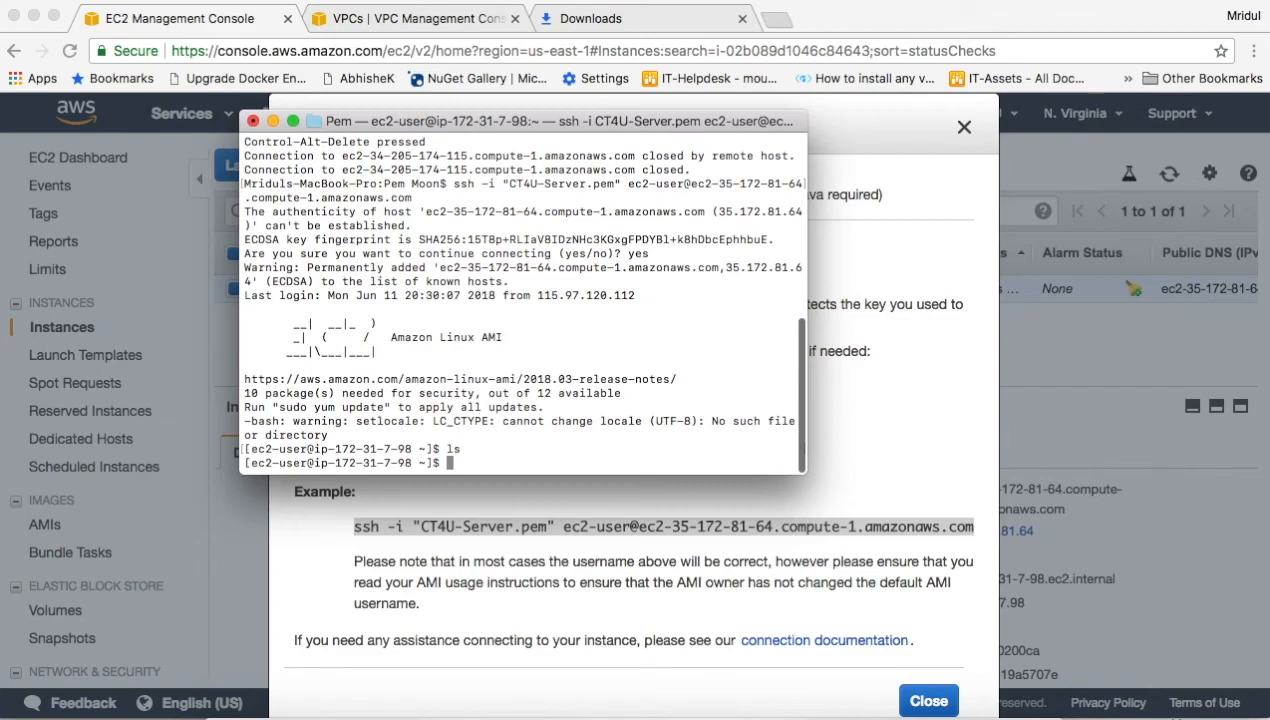
left_click(893, 454)
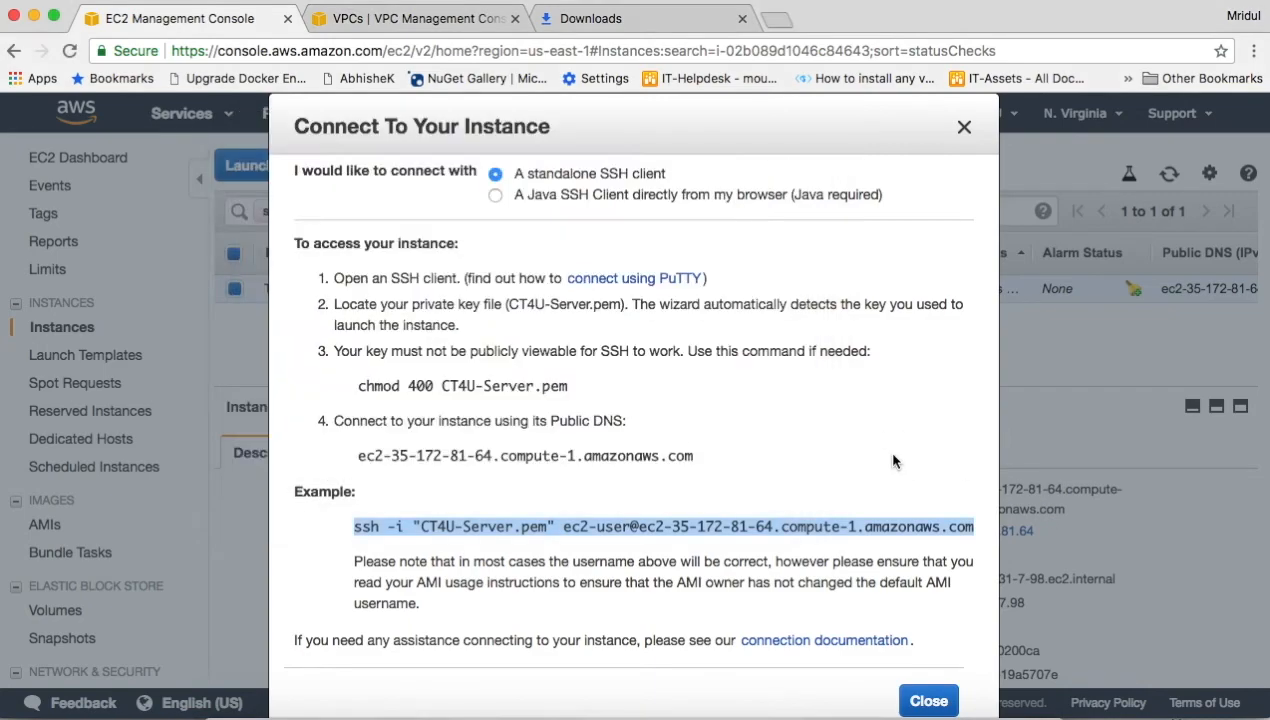
left_click(928, 700)
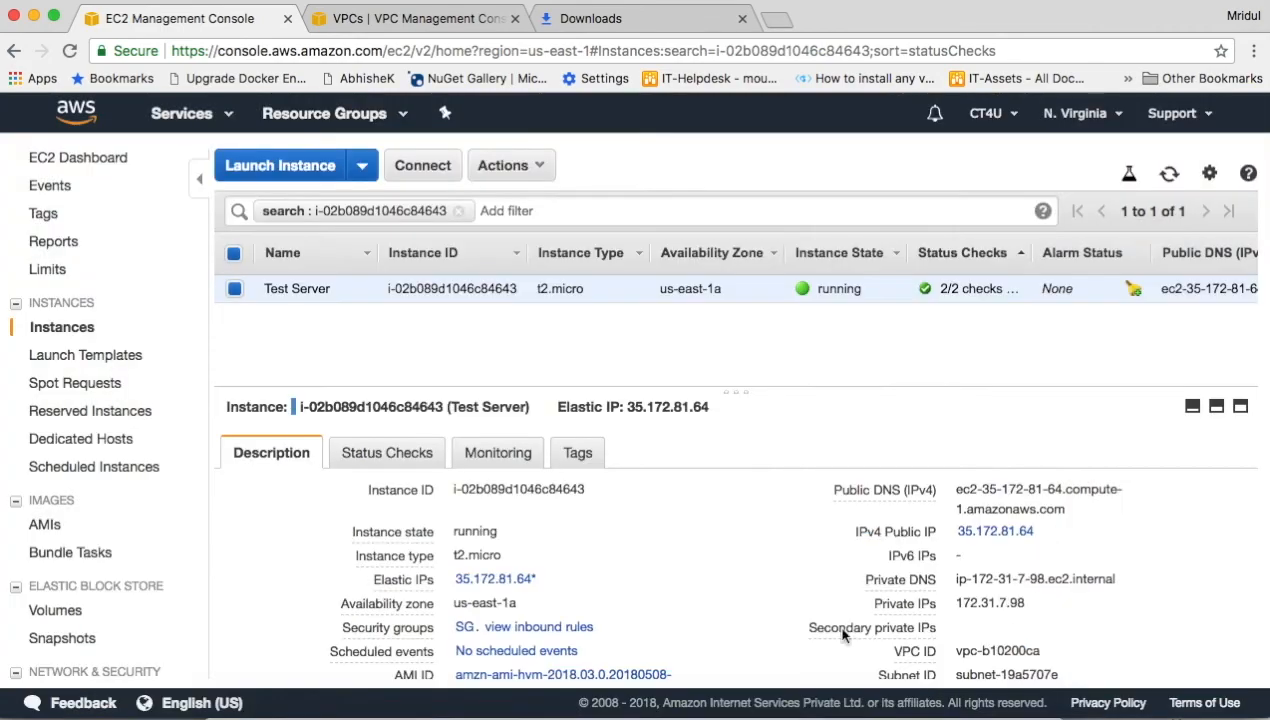
Look through Test Server's description details and remove the instance ID search filter from the Instances list.
scroll(713, 512, "down", 1)
scroll(713, 512, "down", 10)
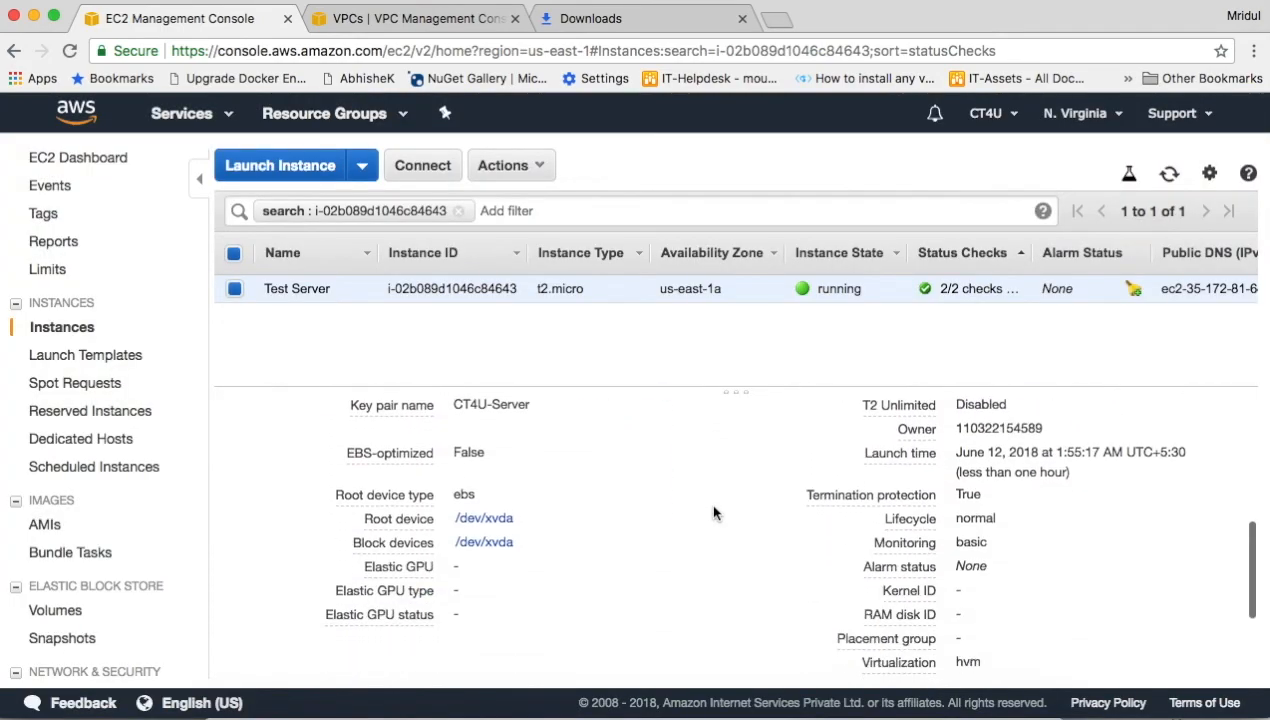
scroll(713, 512, "up", 10)
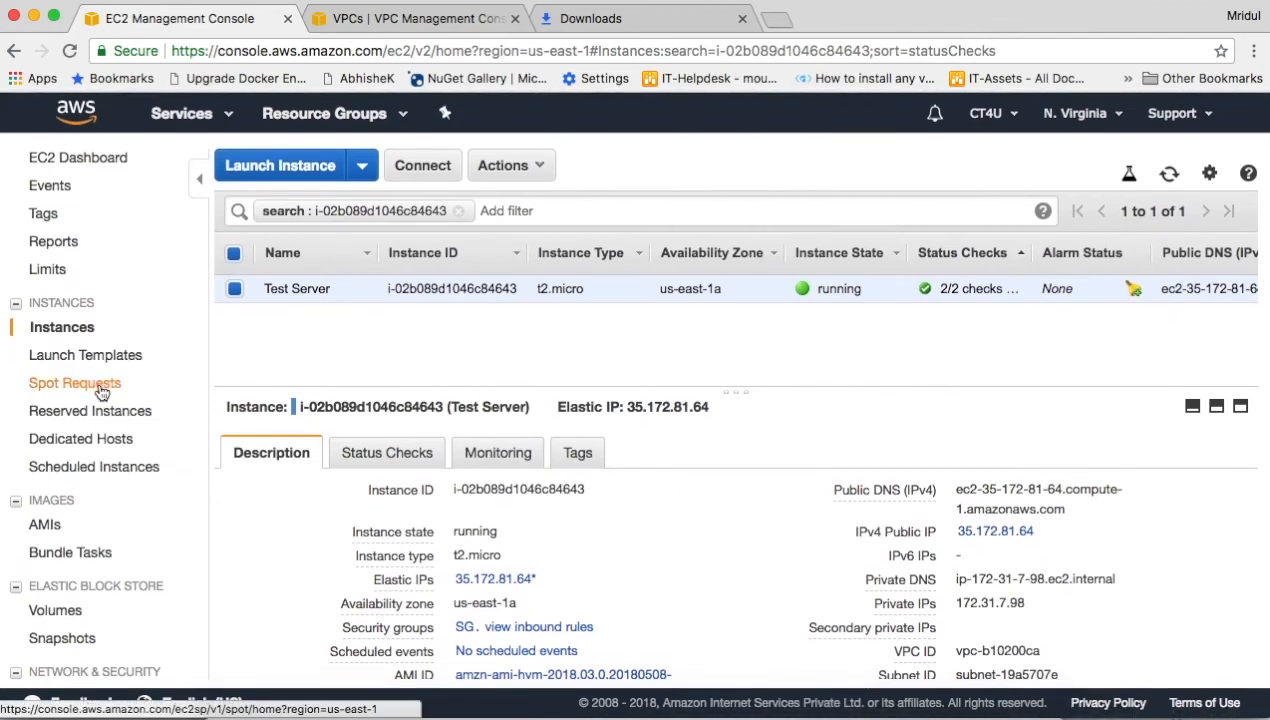
scroll(101, 392, "down", 1)
scroll(101, 392, "down", 15)
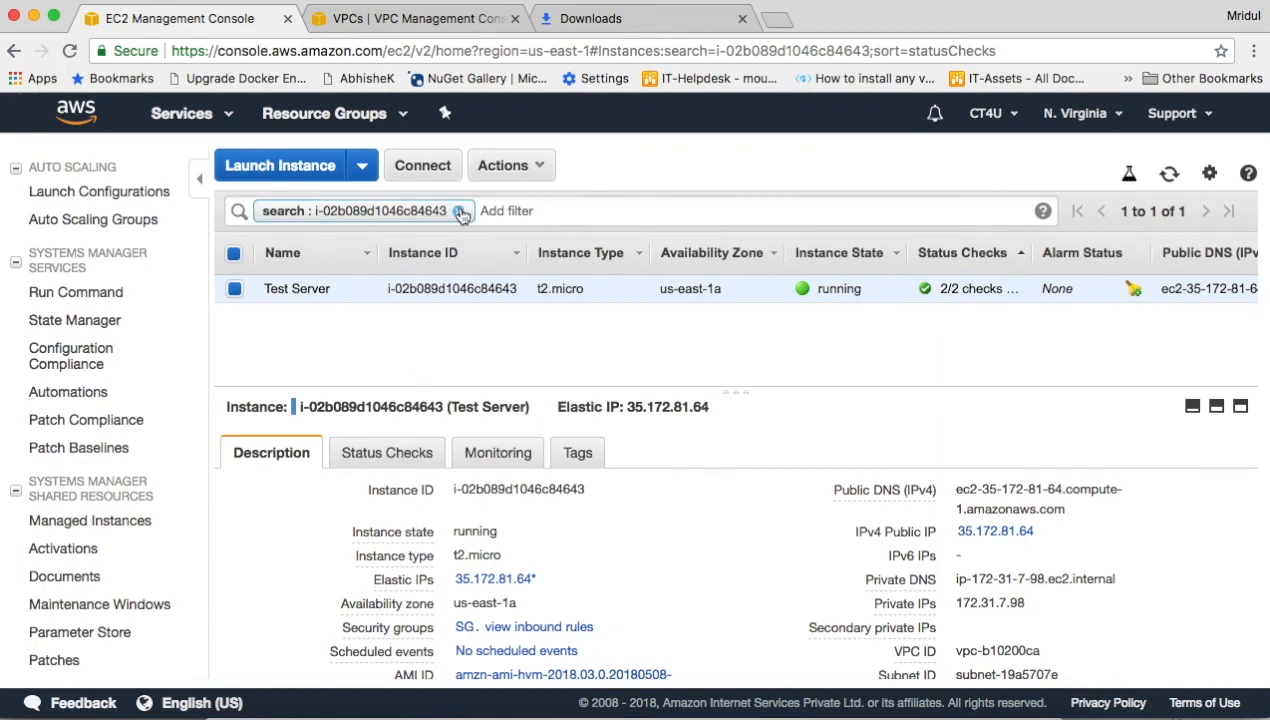
left_click(460, 212)
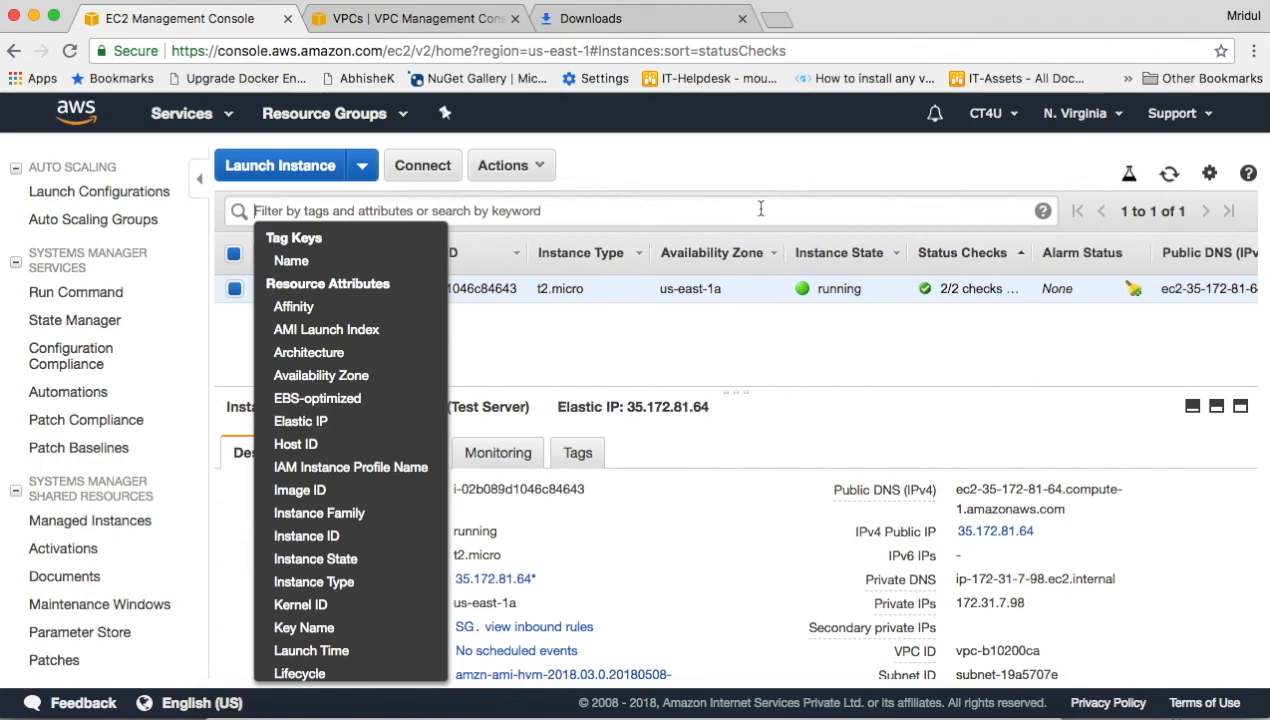
left_click(750, 375)
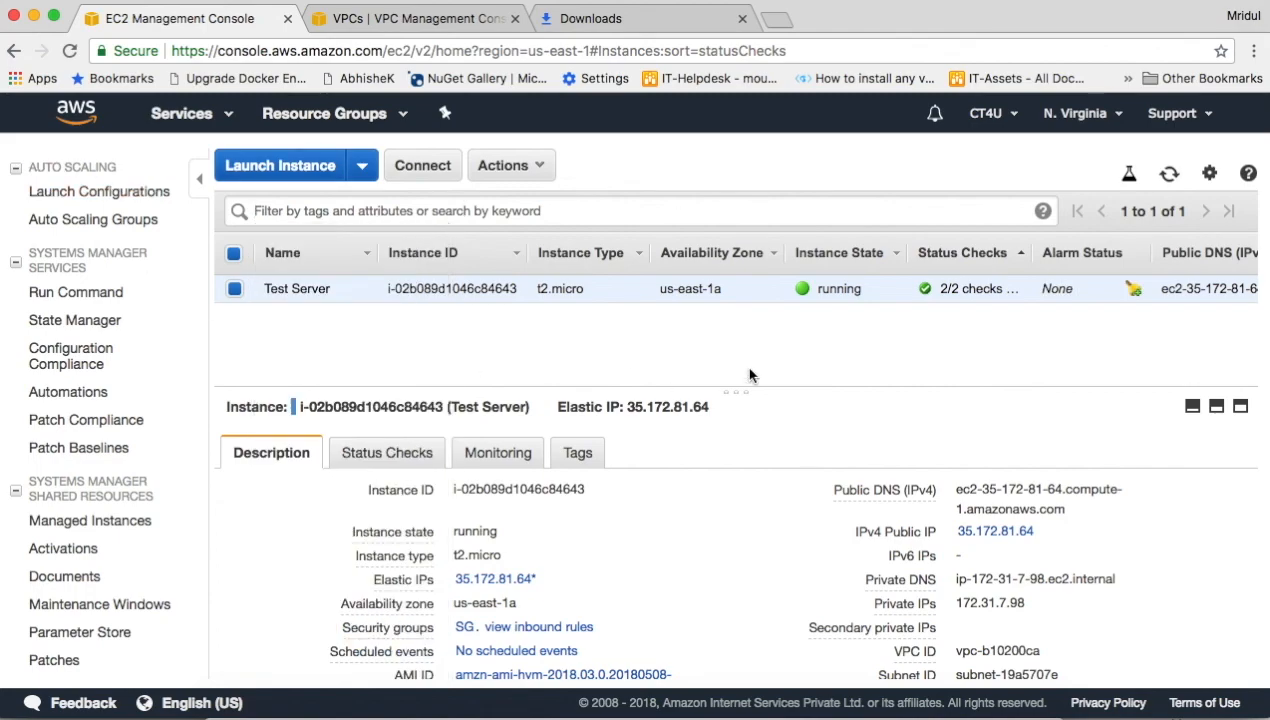